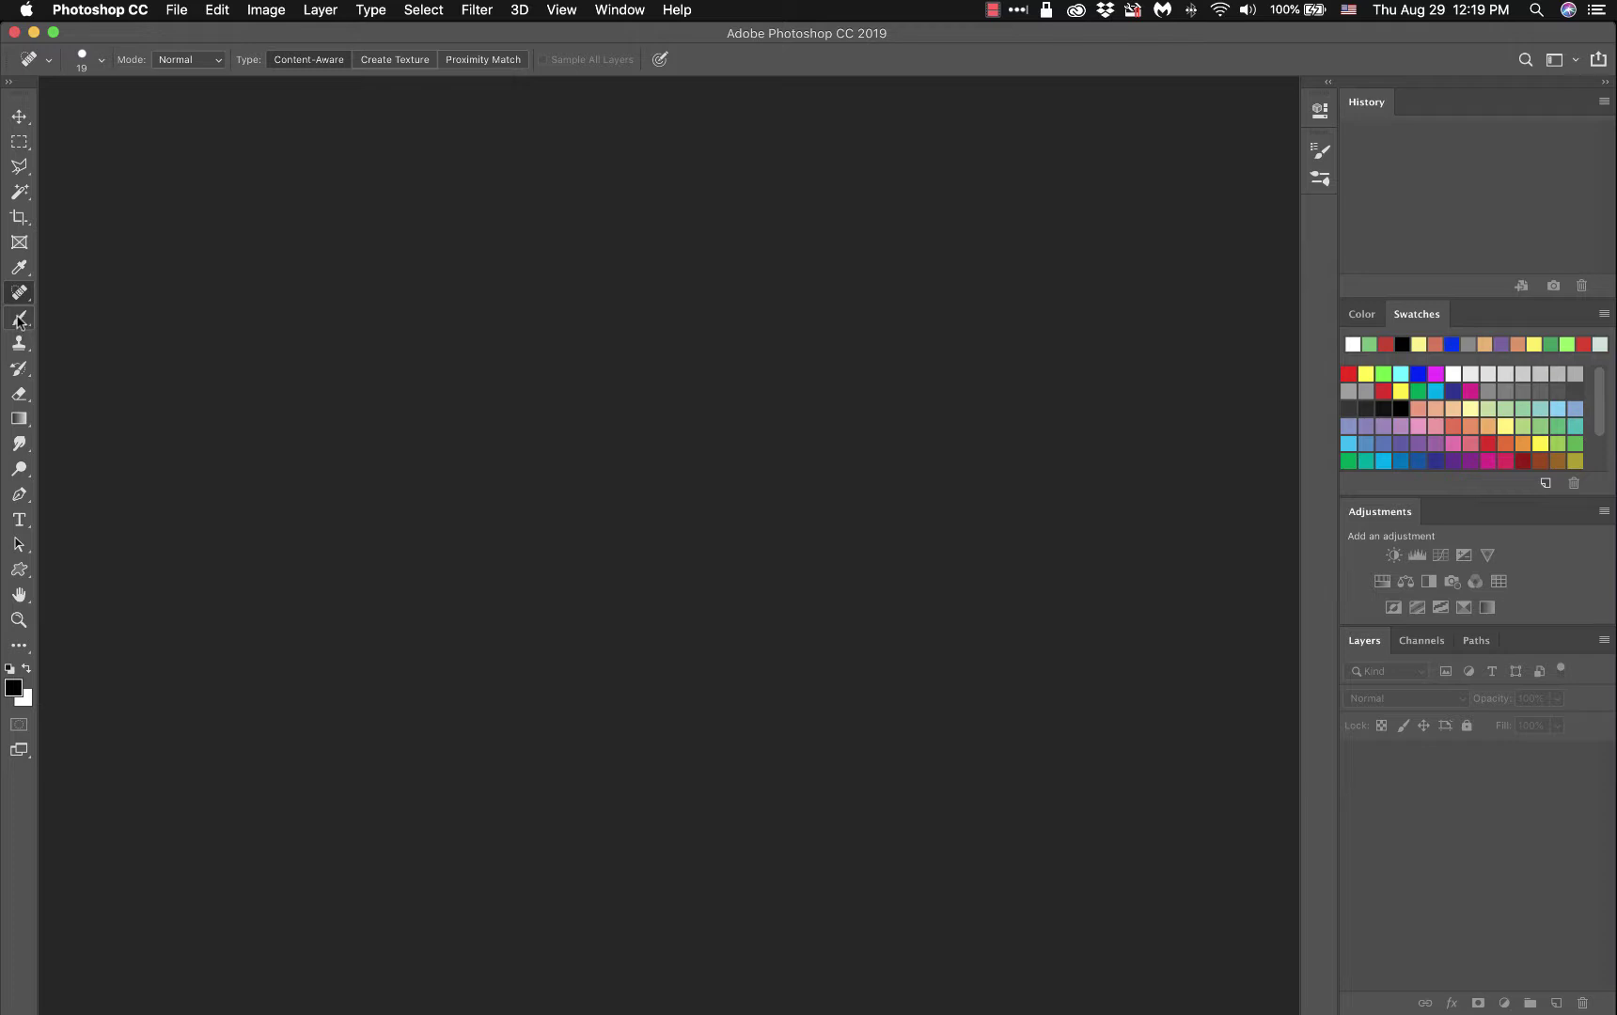
Step: Examine the tool variants grouped under the Spot Healing Brush, Brush, Clone Stamp, History Brush and Eraser tools
{"action": "left_click", "coordinate": [19, 320]}
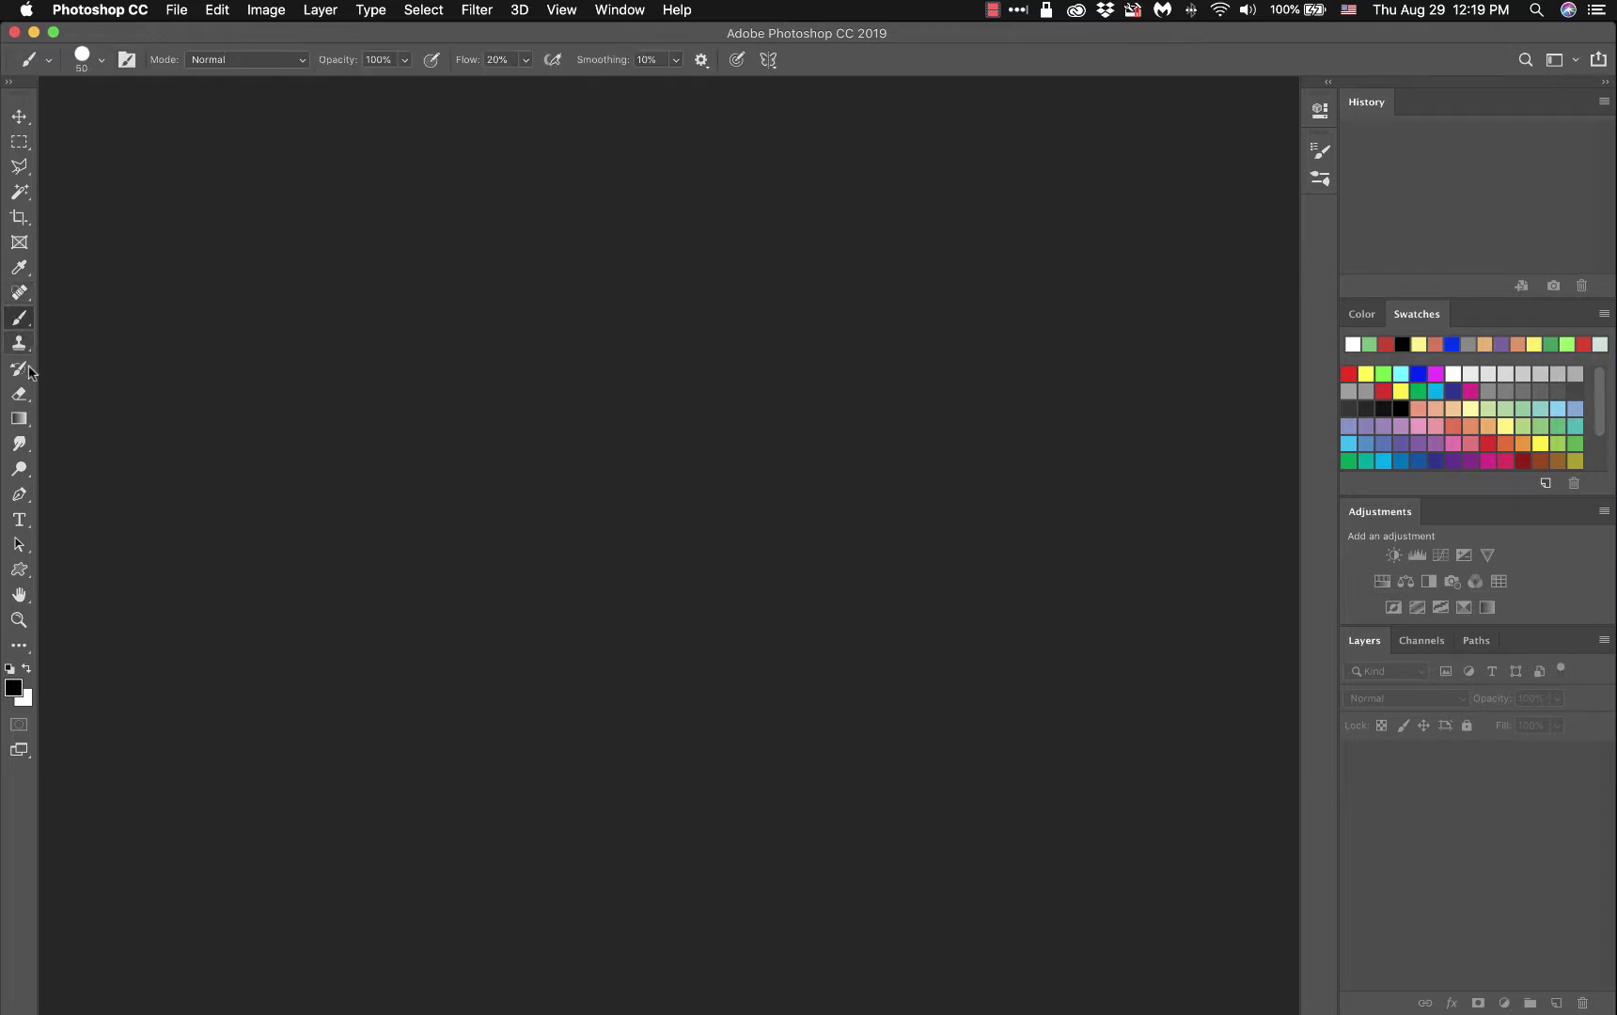
{"action": "left_click", "coordinate": [23, 293]}
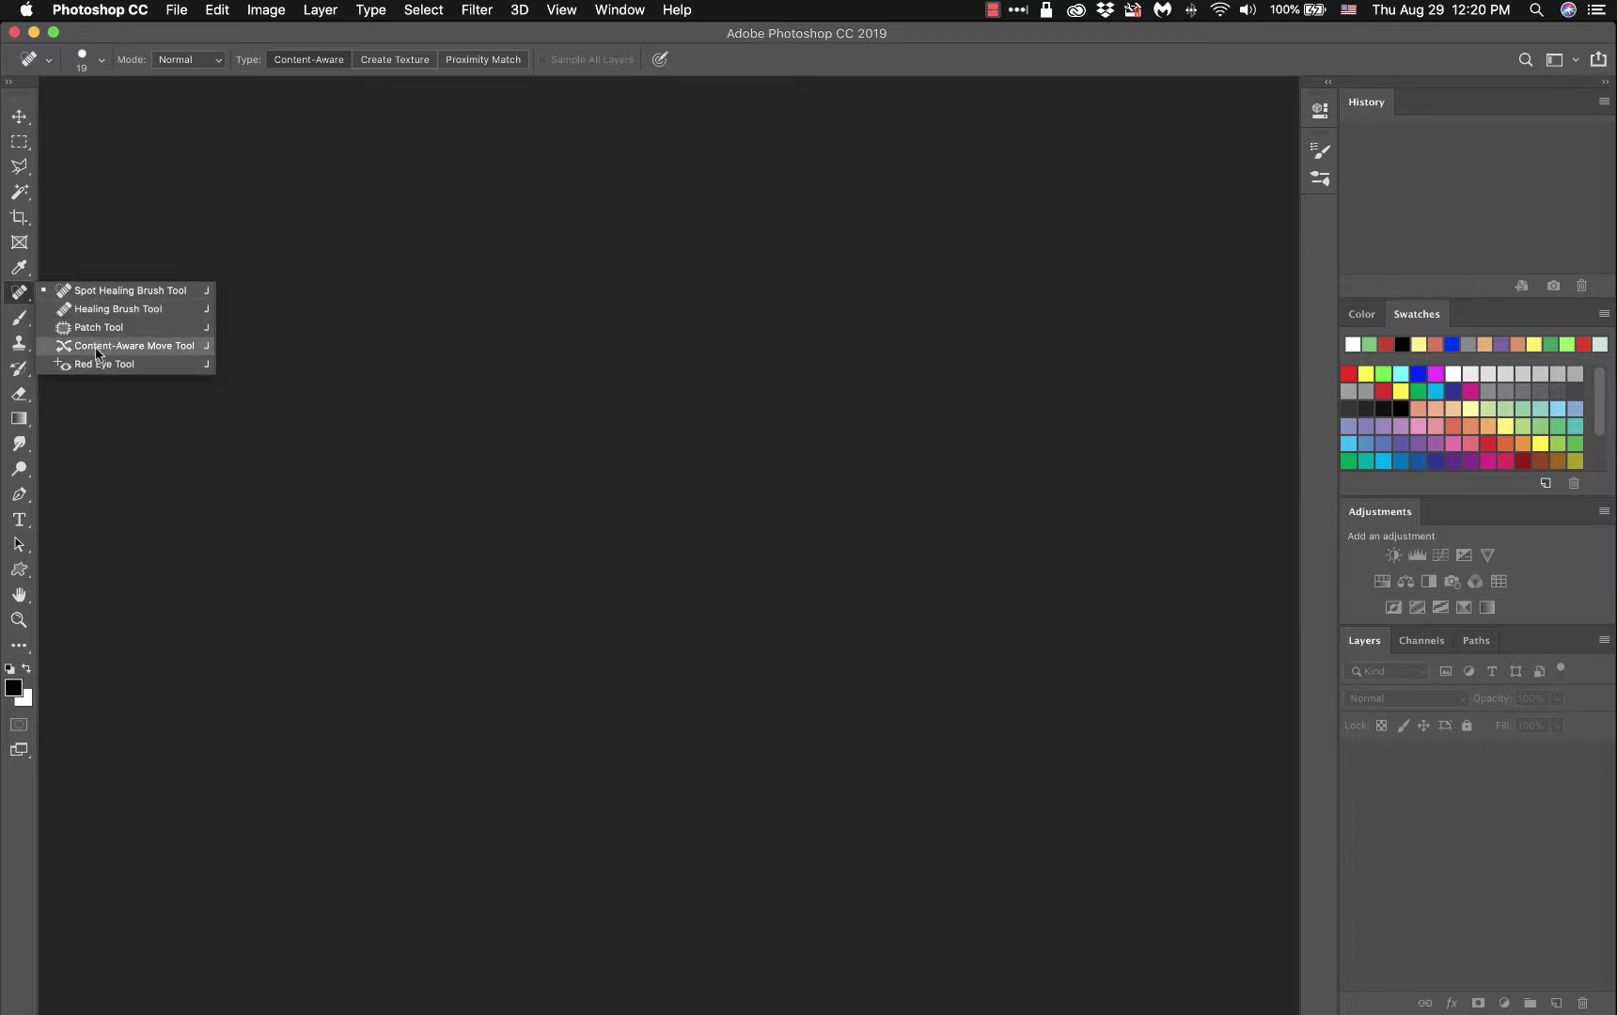
{"action": "left_click", "coordinate": [20, 320]}
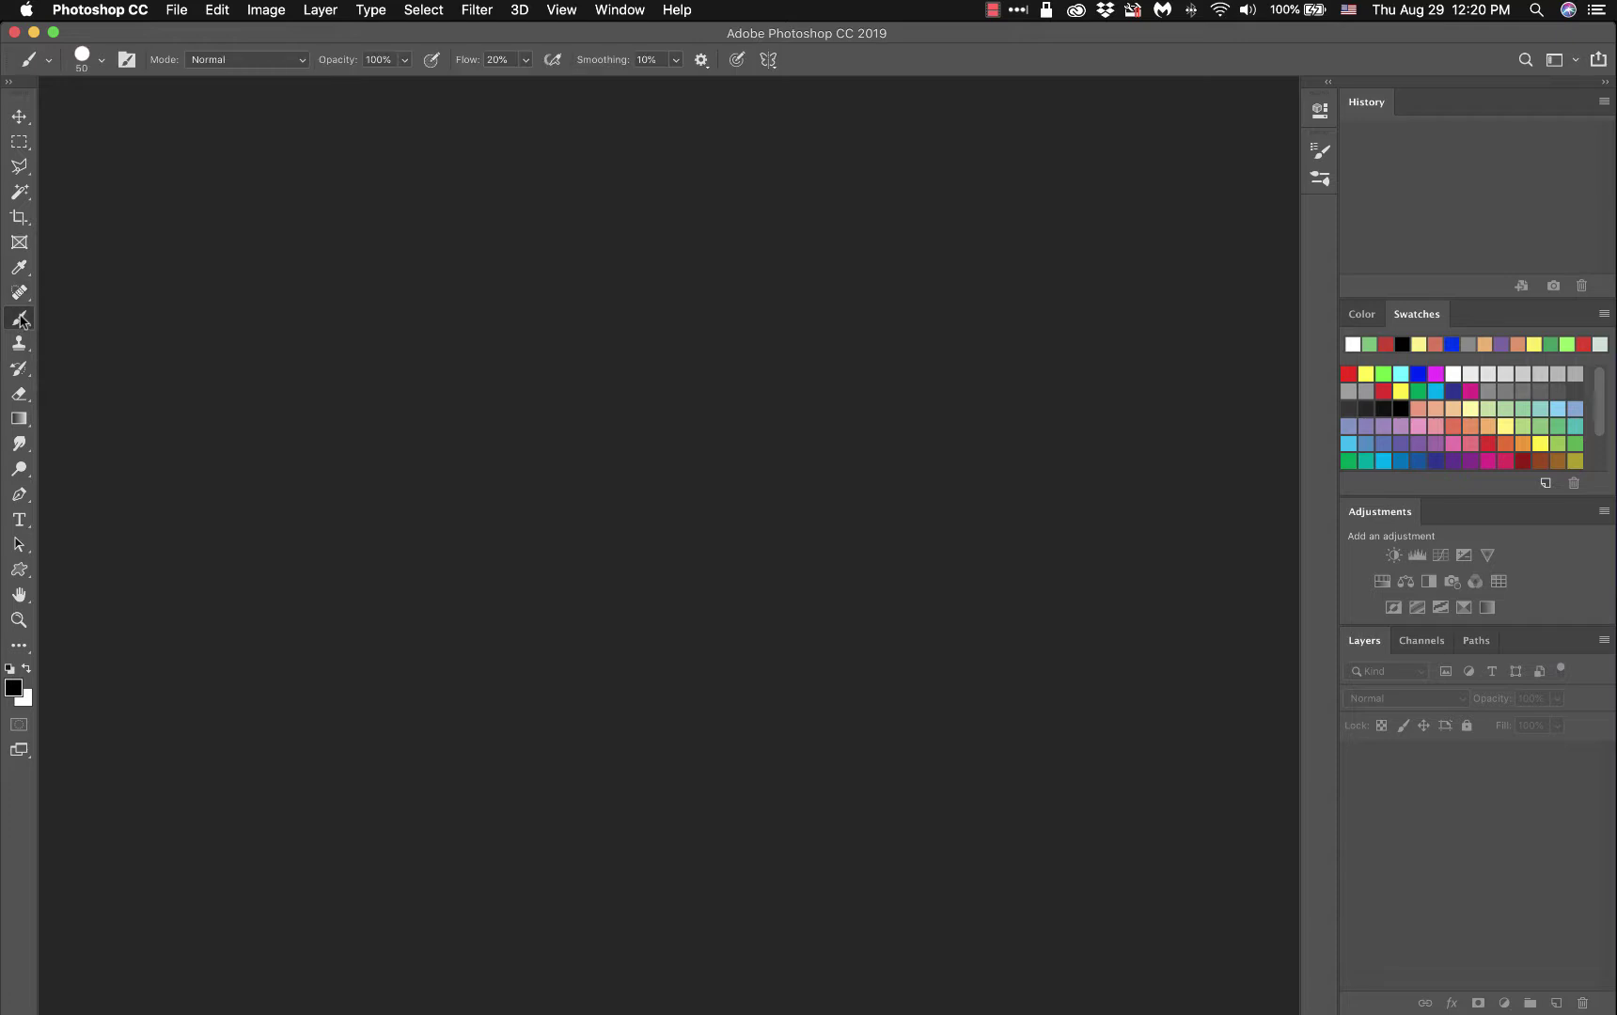
{"action": "right_click", "coordinate": [20, 322]}
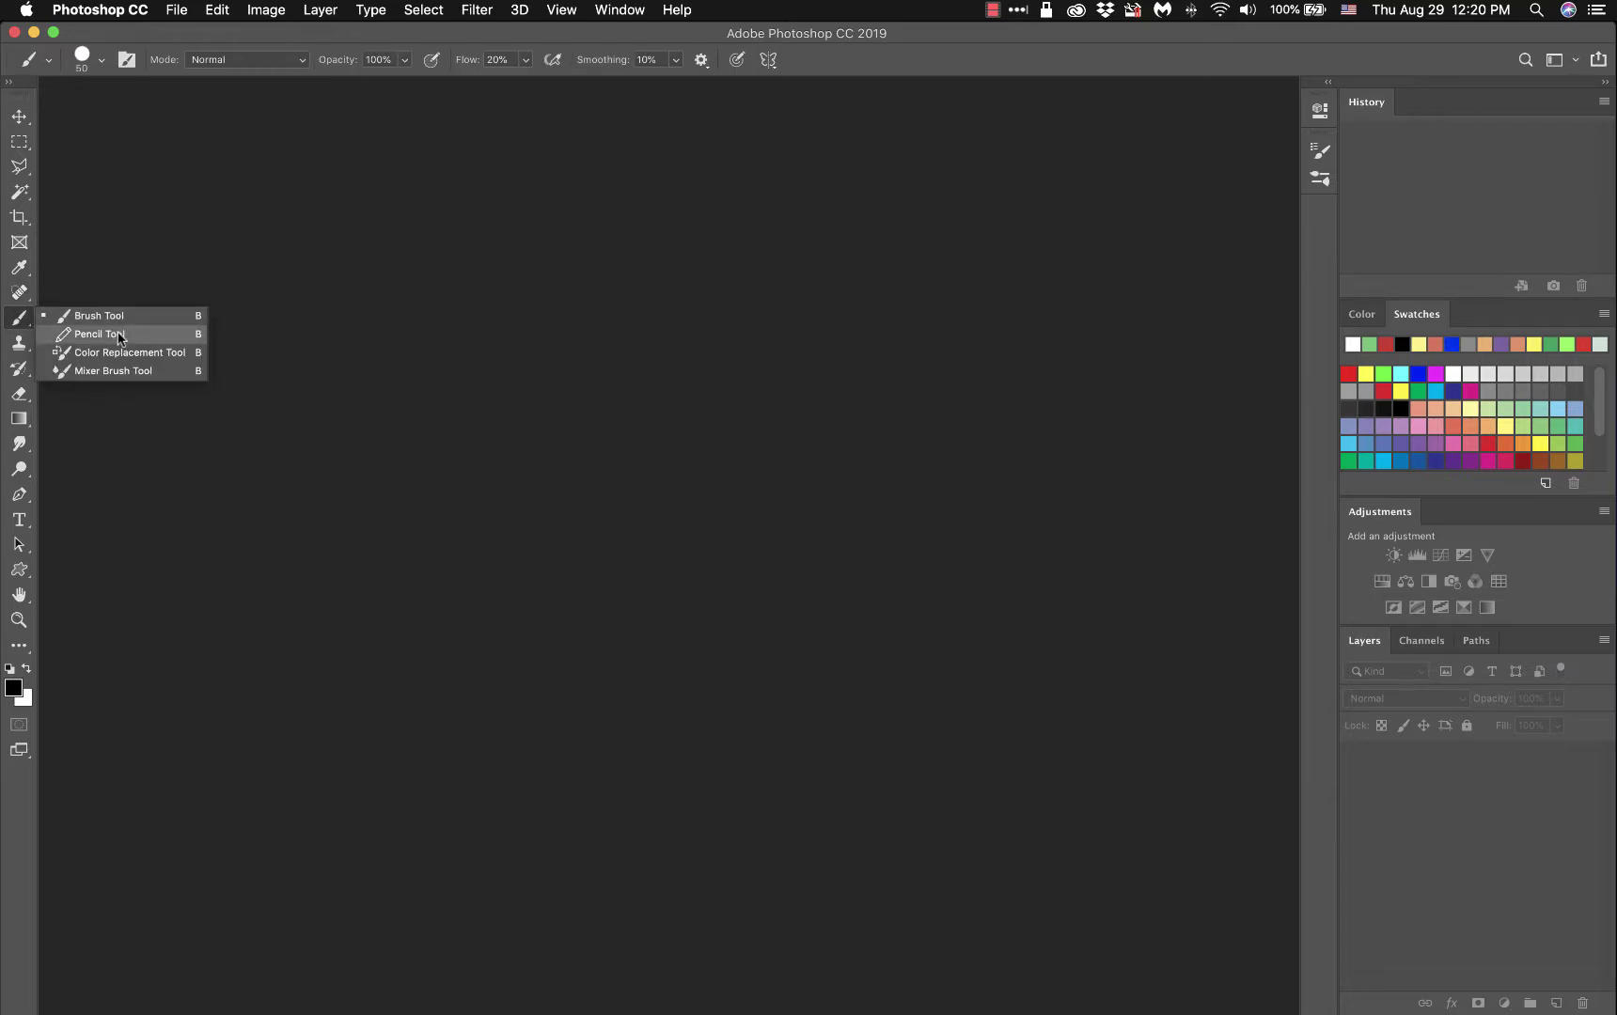
{"action": "left_click", "coordinate": [20, 347]}
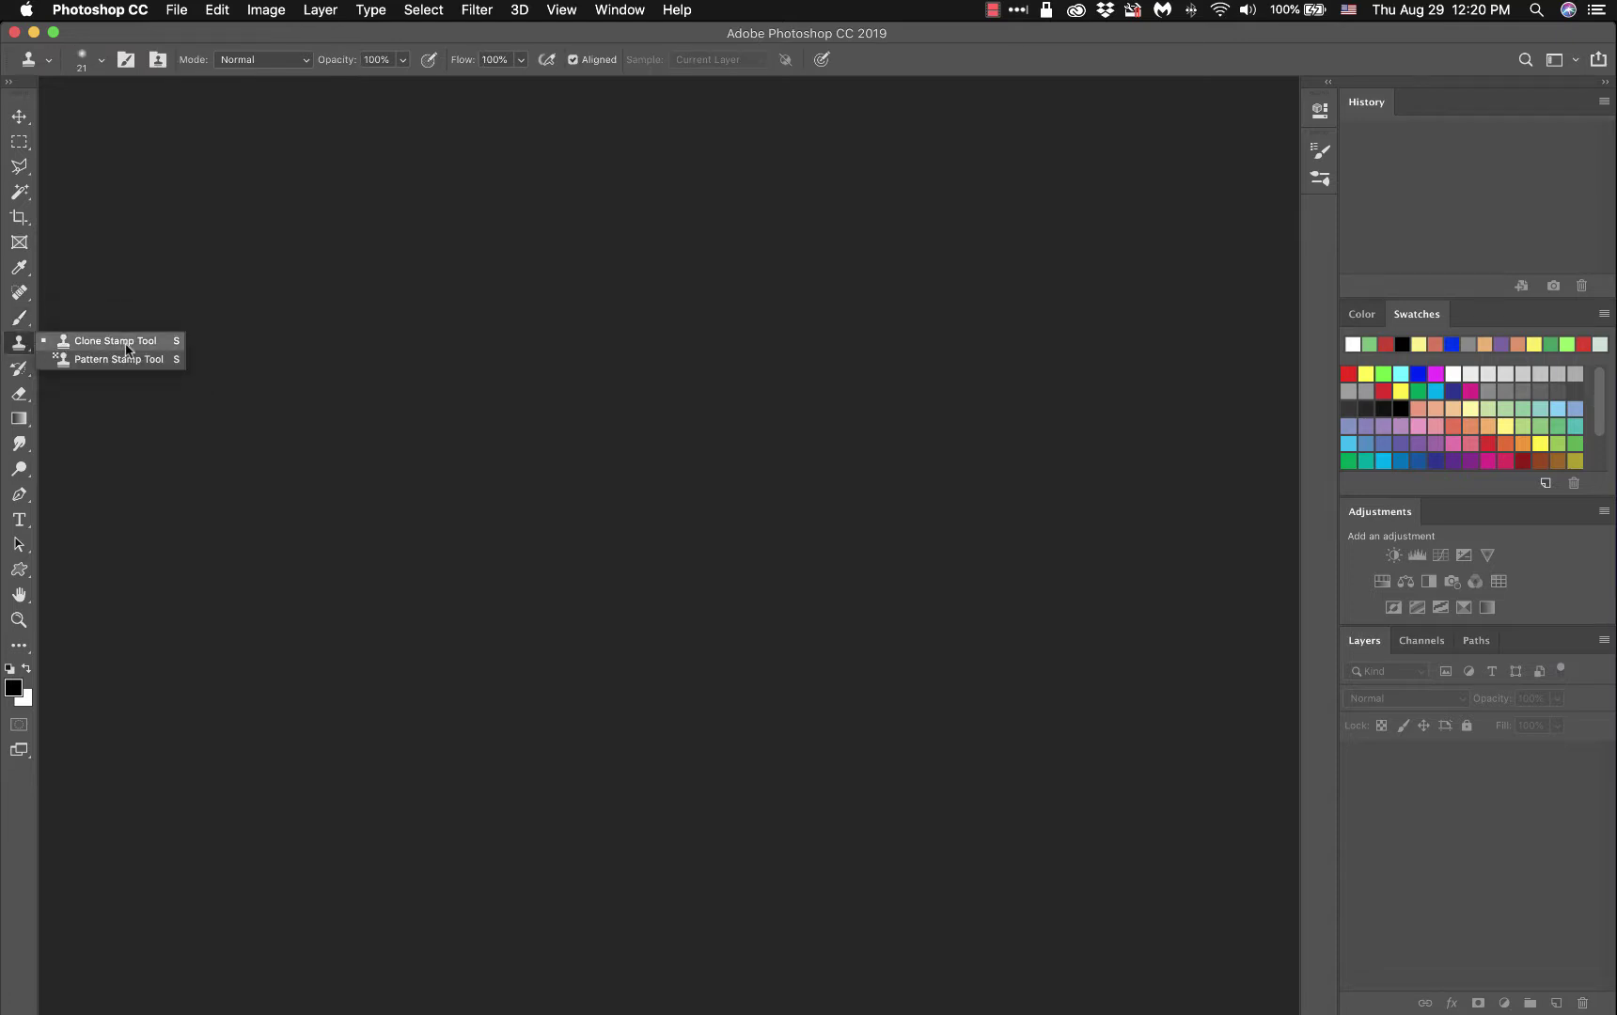
{"action": "left_click", "coordinate": [19, 368]}
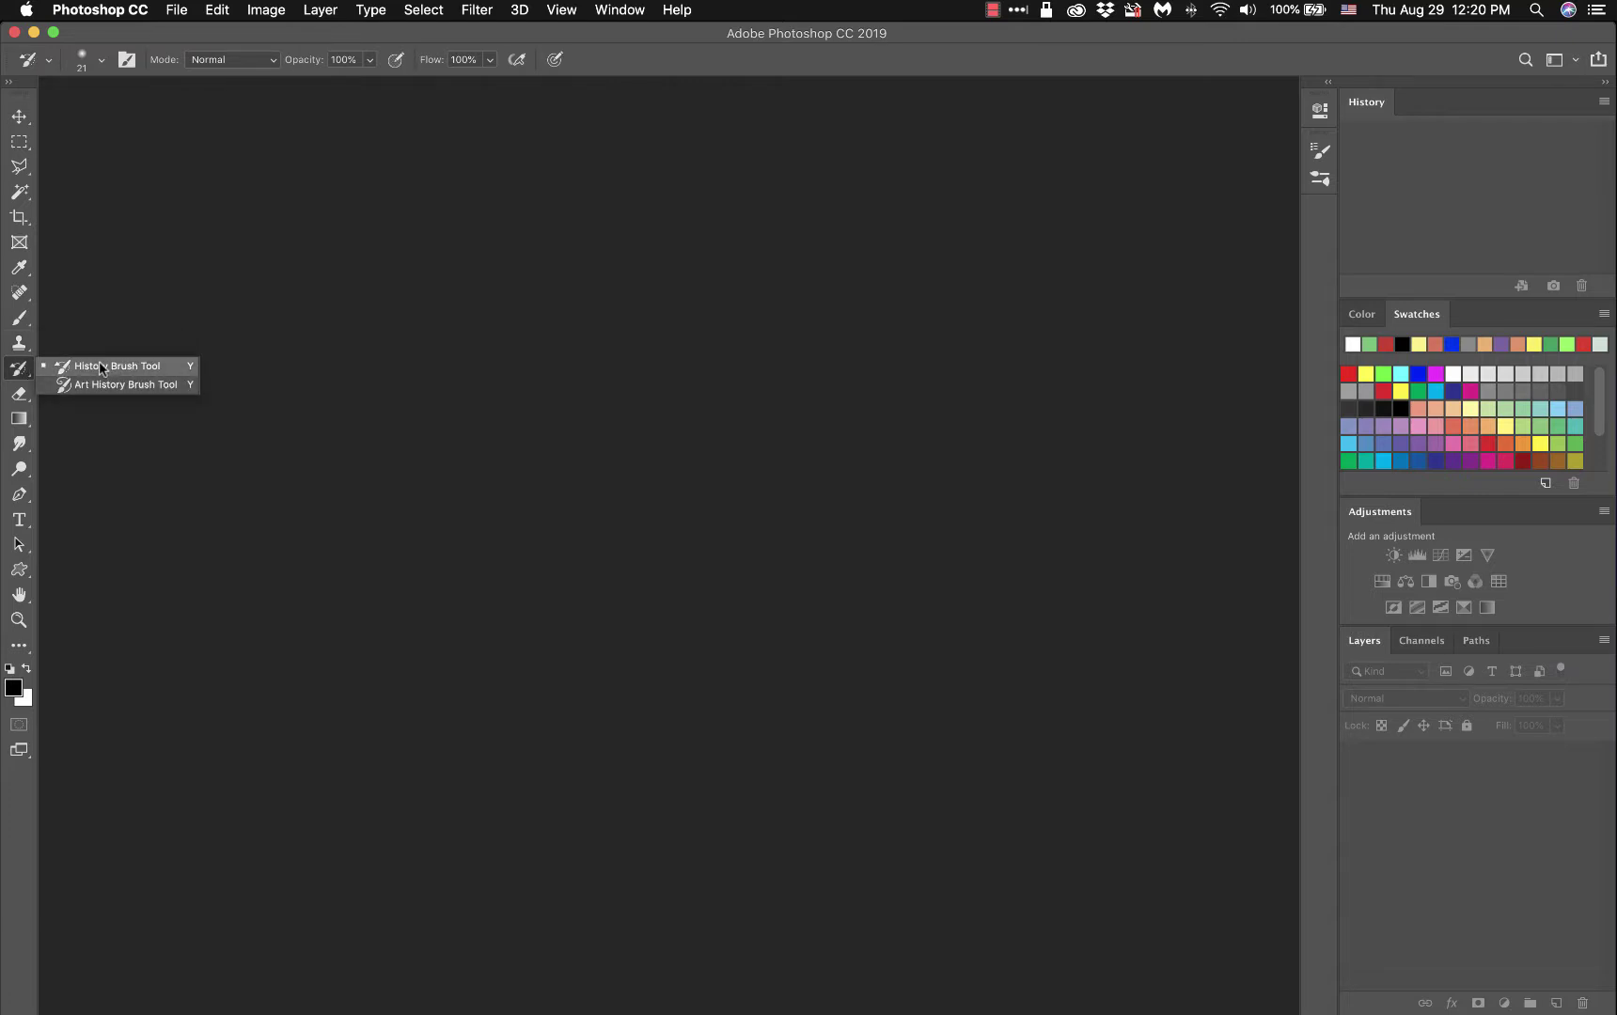
{"action": "left_click", "coordinate": [23, 373]}
{"action": "left_click", "coordinate": [20, 394]}
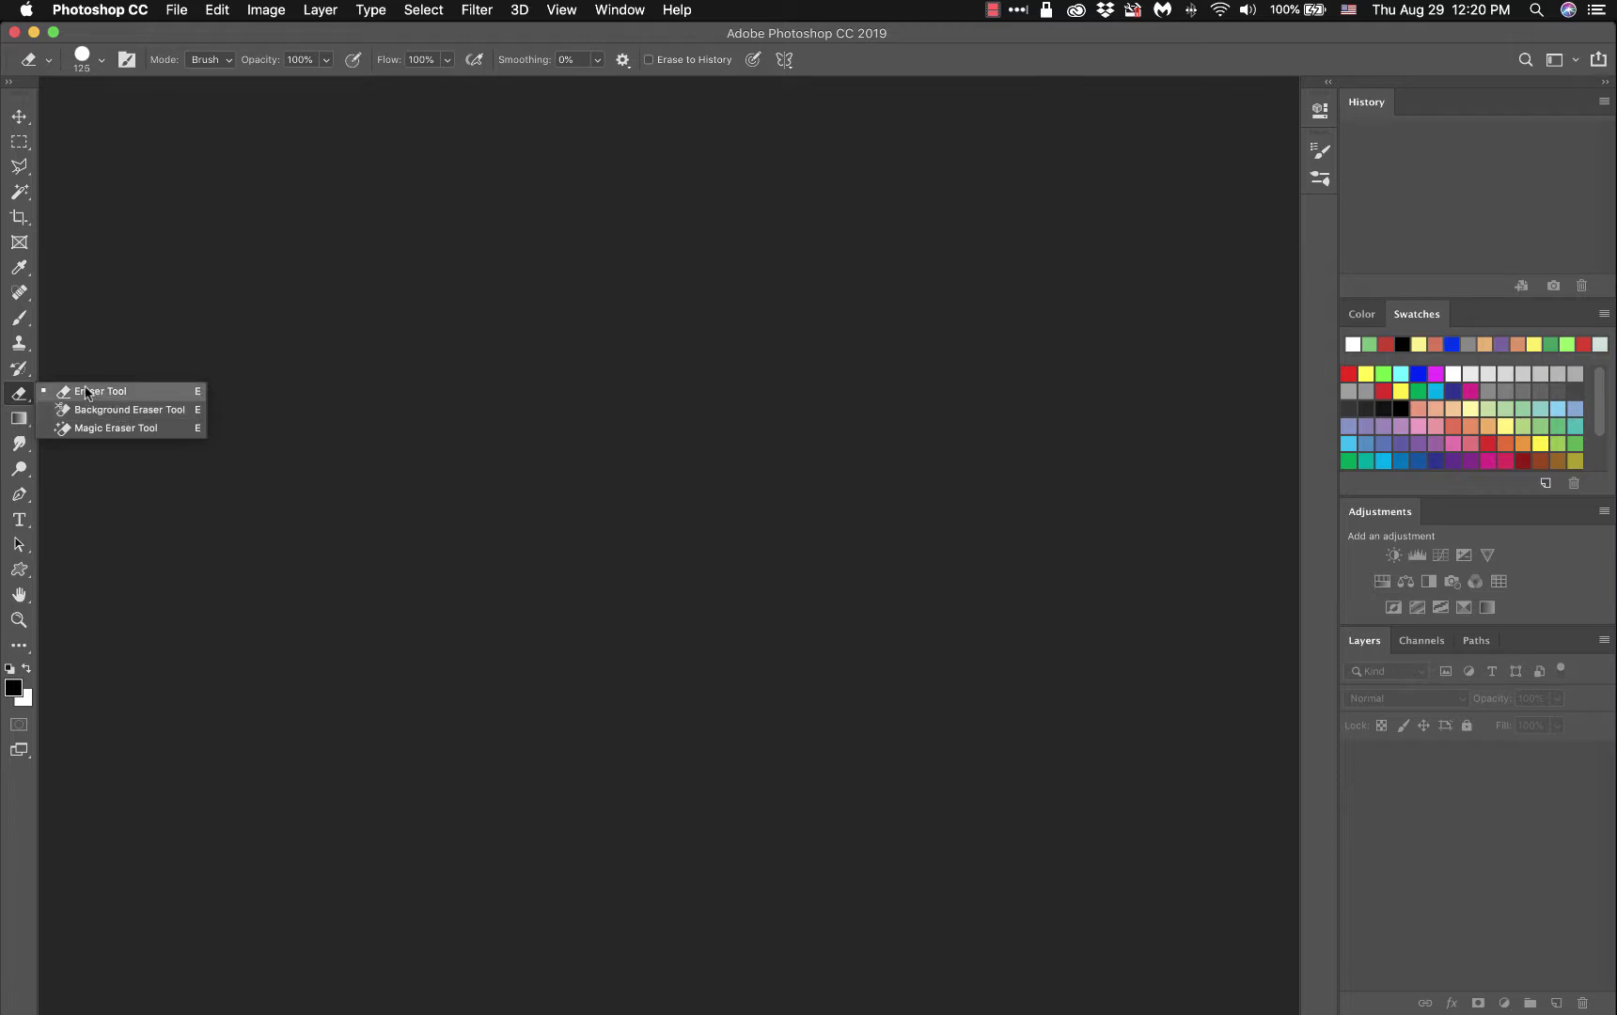
{"action": "left_click", "coordinate": [26, 395]}
Step: Examine the tool variants grouped under the Gradient, Smudge and Dodge tools, and review the History Brush group again
{"action": "left_click_drag", "start_coordinate": [19, 419], "coordinate": [82, 422]}
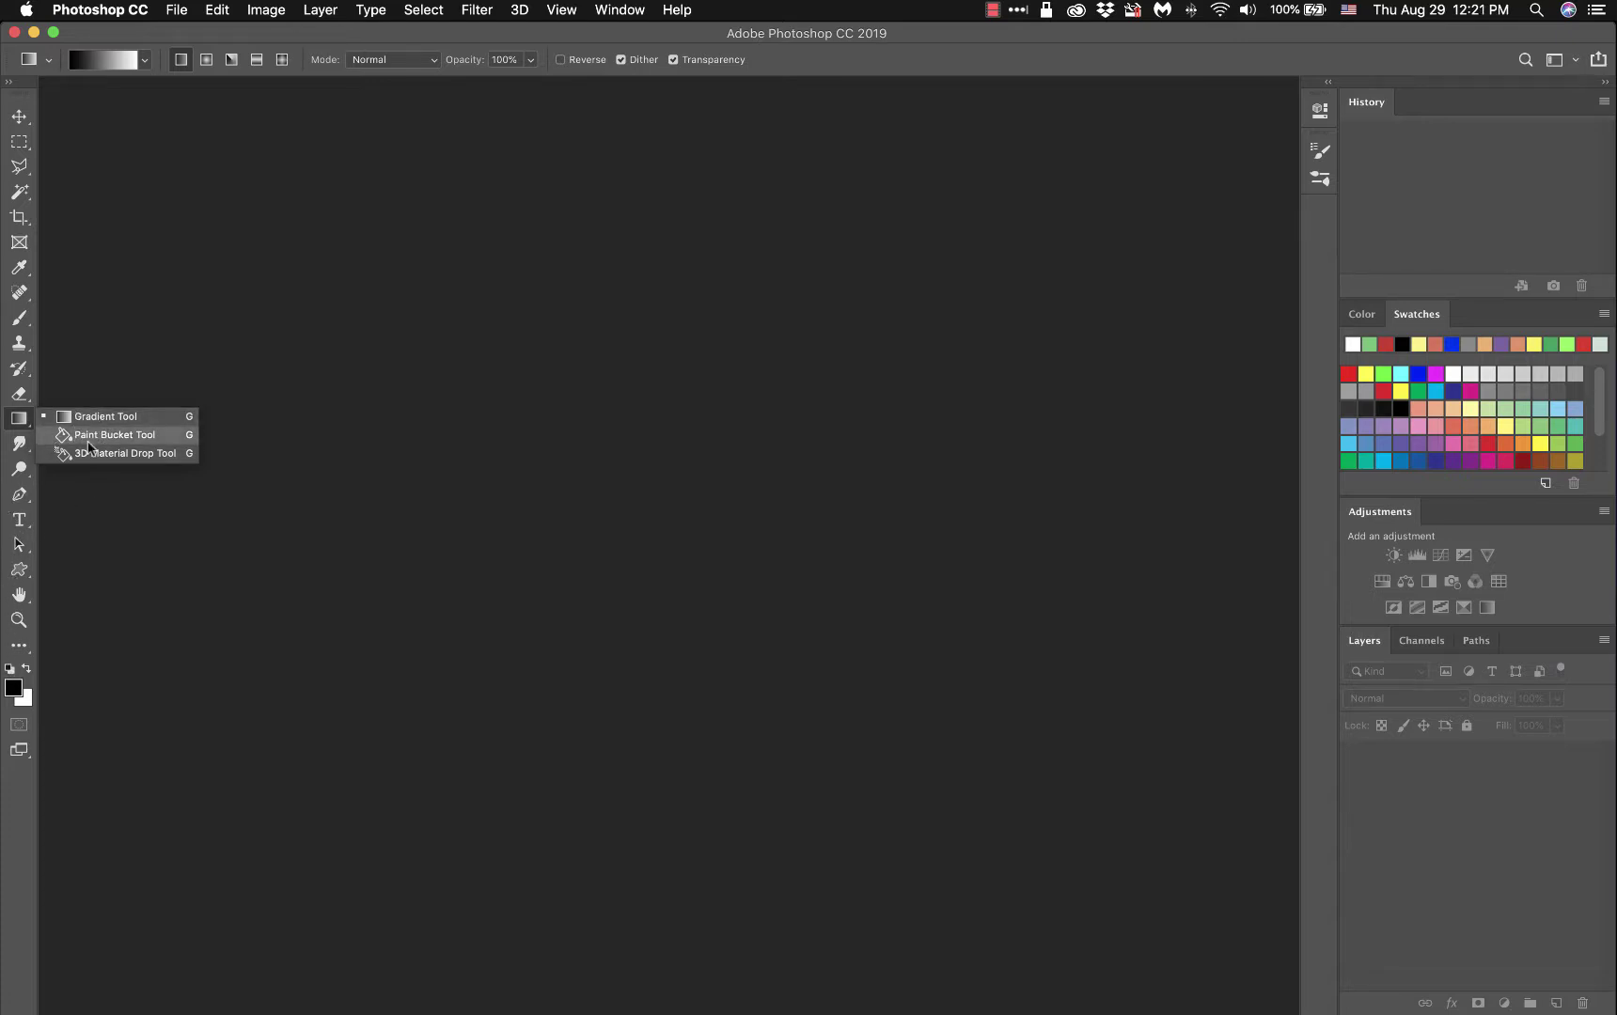
{"action": "left_click", "coordinate": [19, 419]}
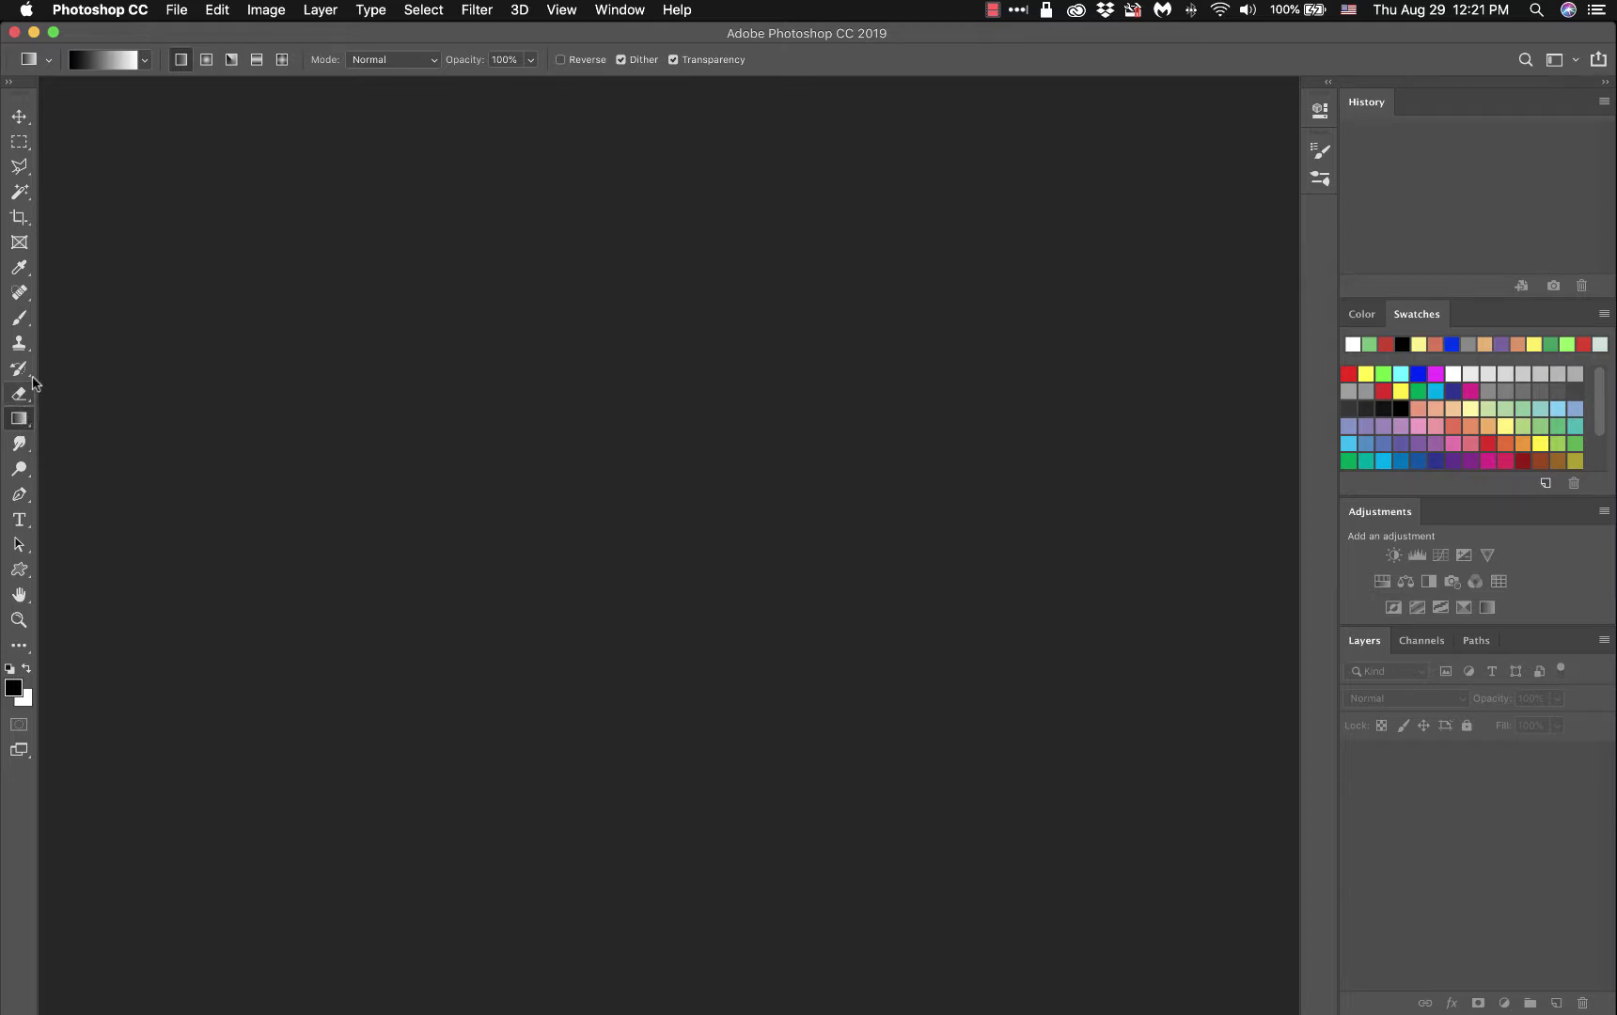
{"action": "left_click", "coordinate": [20, 444]}
{"action": "left_click", "coordinate": [20, 448]}
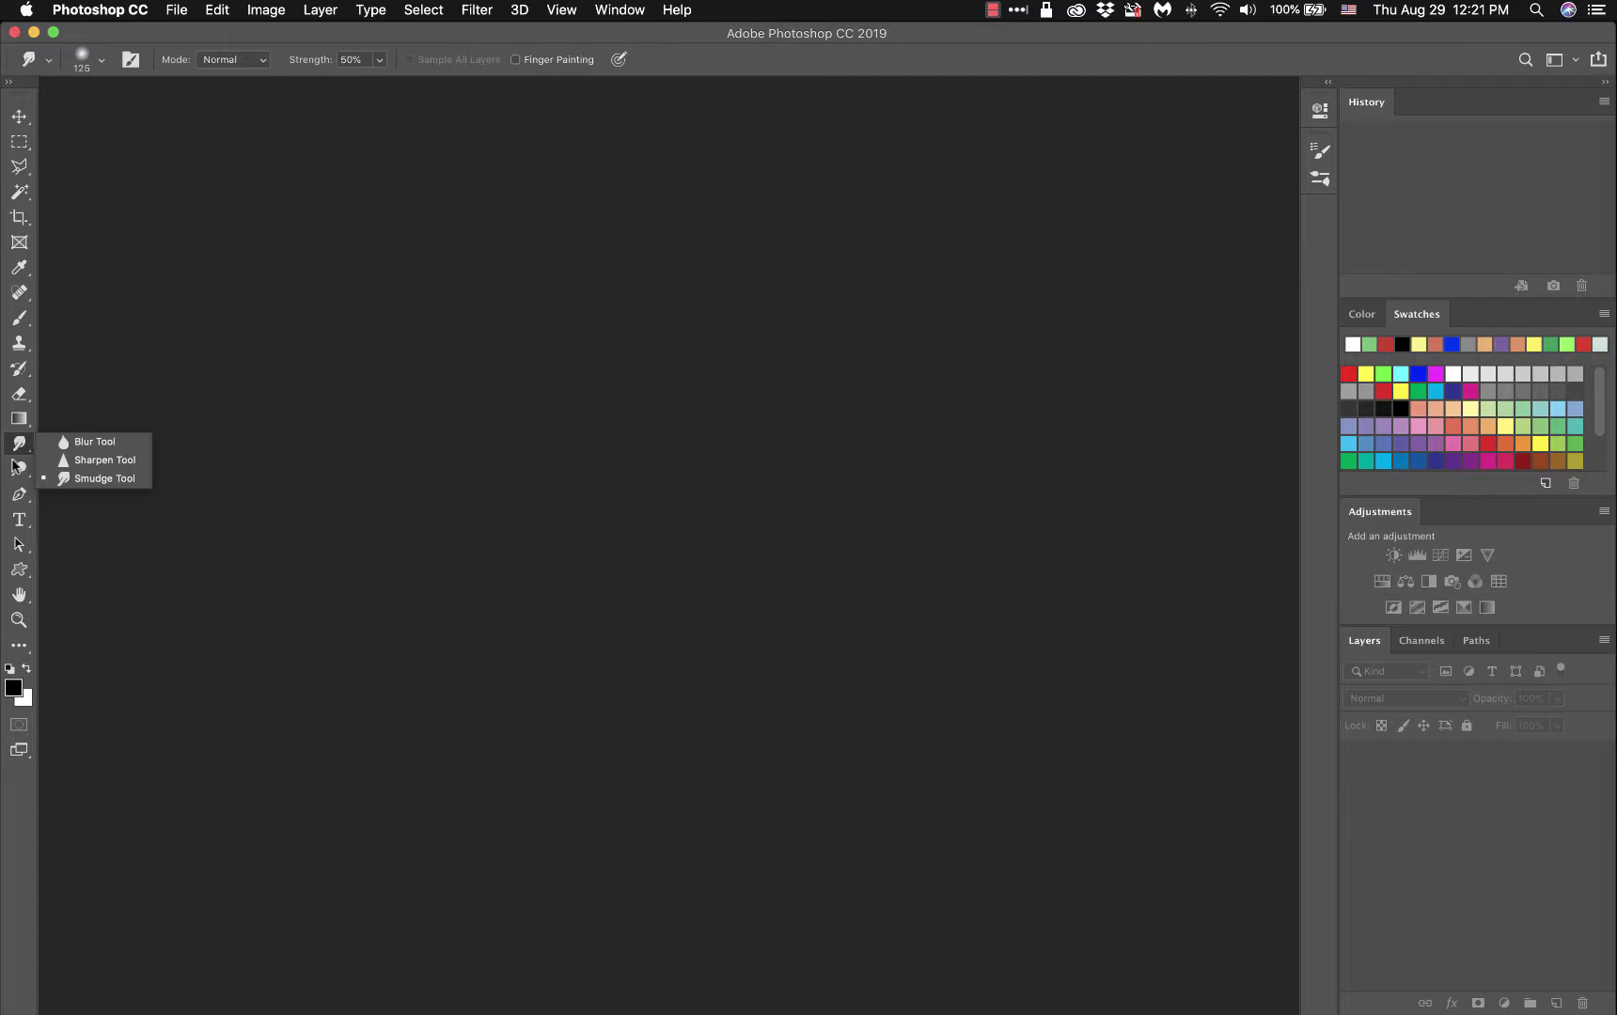
{"action": "left_click", "coordinate": [18, 470]}
{"action": "left_click", "coordinate": [17, 470]}
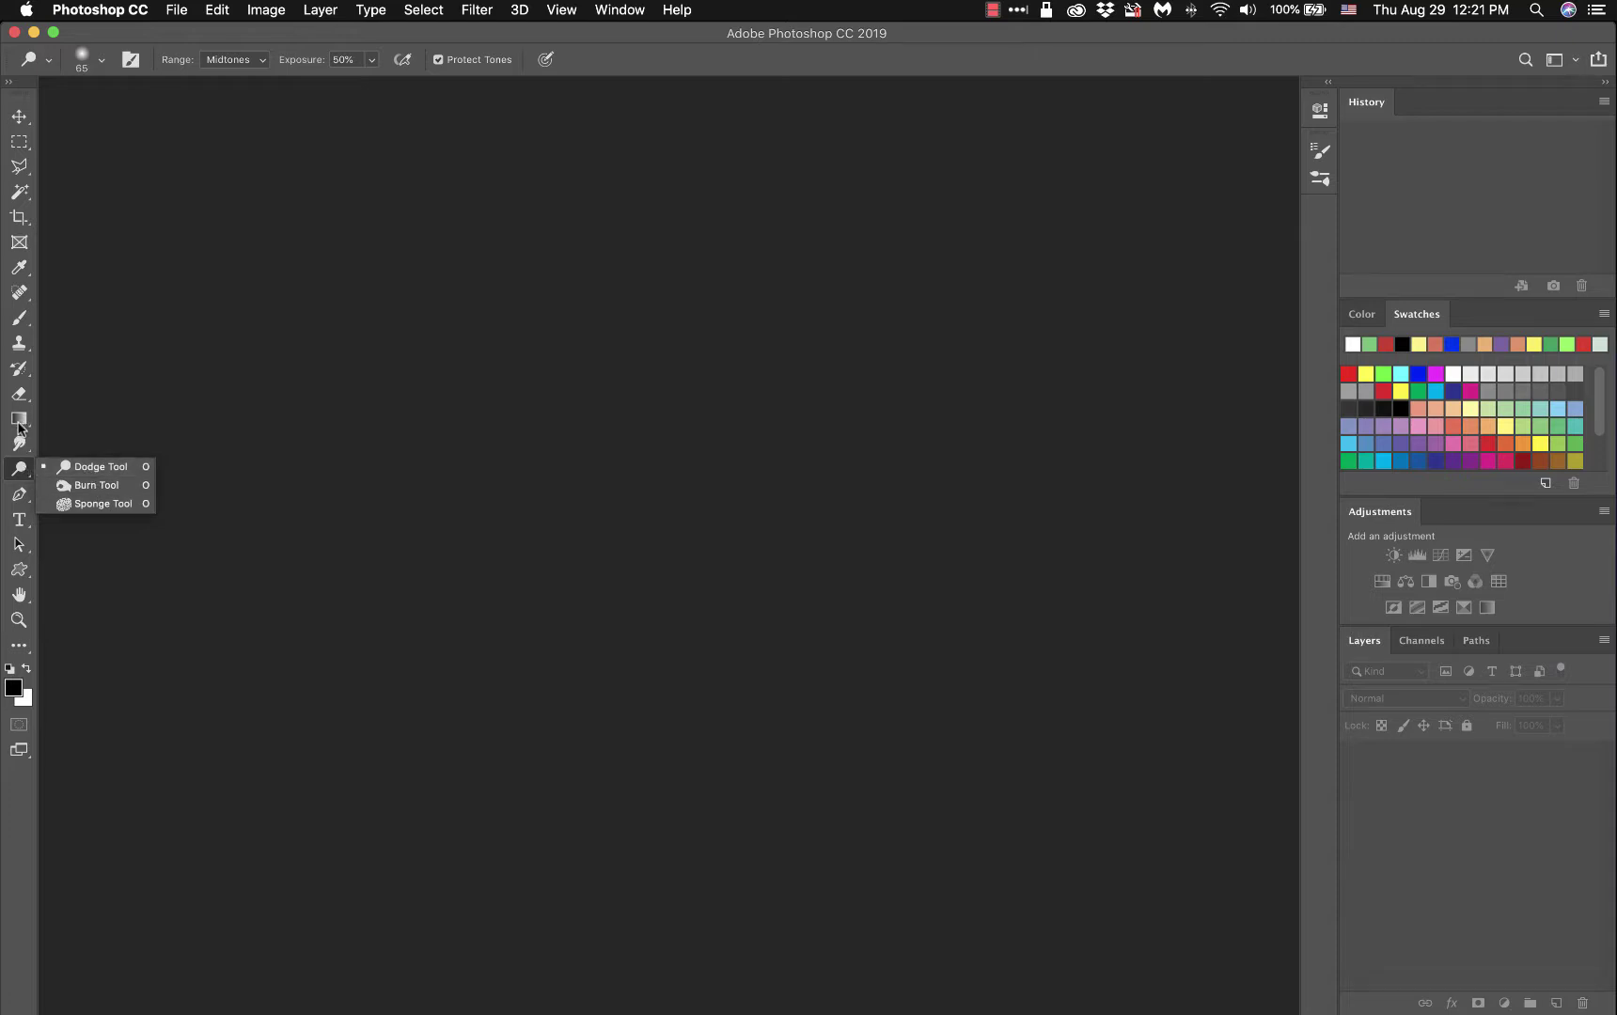
{"action": "left_click", "coordinate": [22, 372]}
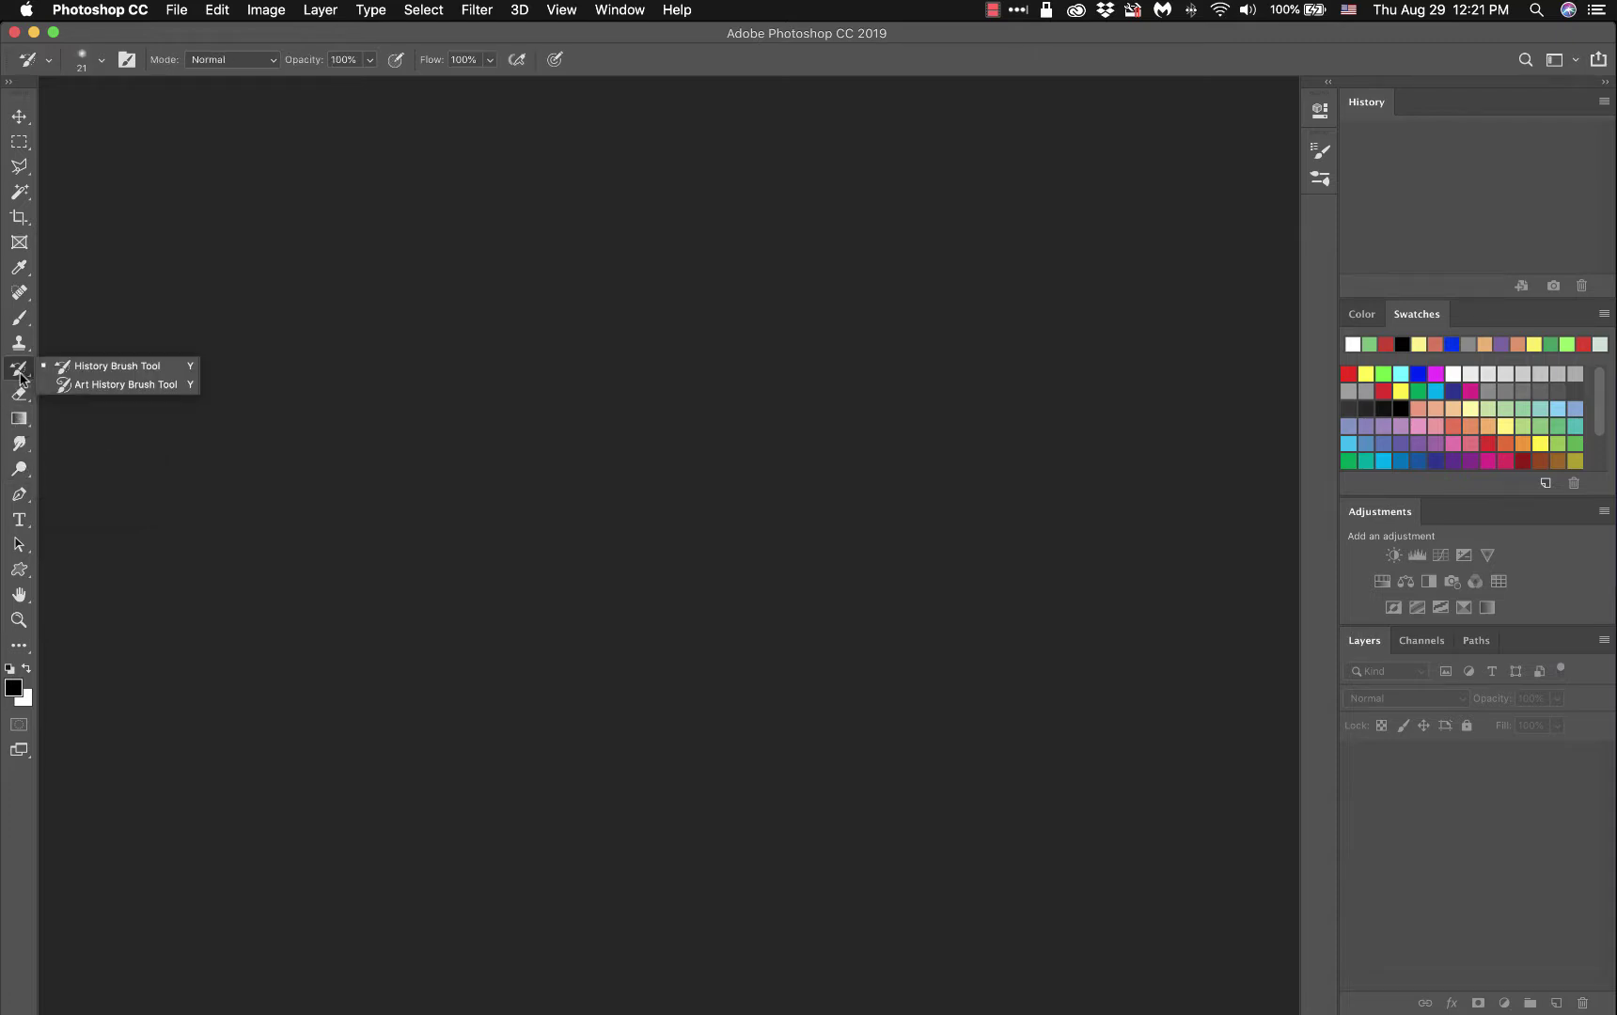
{"action": "left_click", "coordinate": [24, 376]}
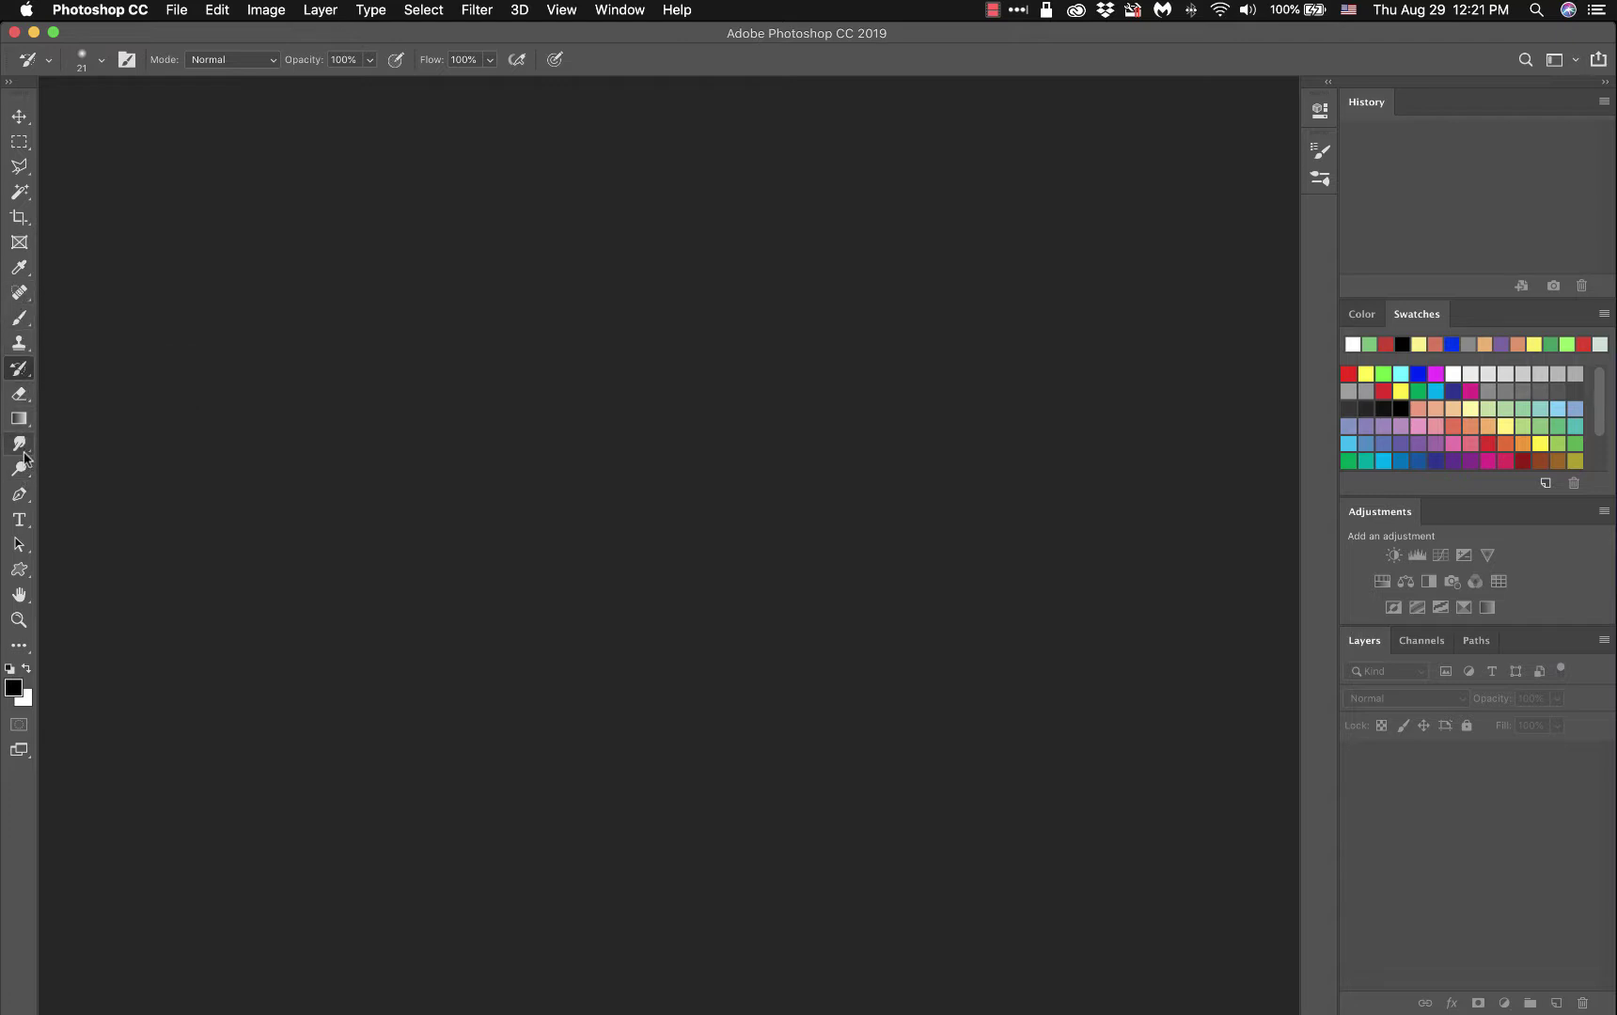
Step: Activate the Brush Tool and create a 10 × 15 inch portrait document at 72 pixels/inch, RGB Color, 8 bit, with a white background
{"action": "left_click", "coordinate": [23, 320]}
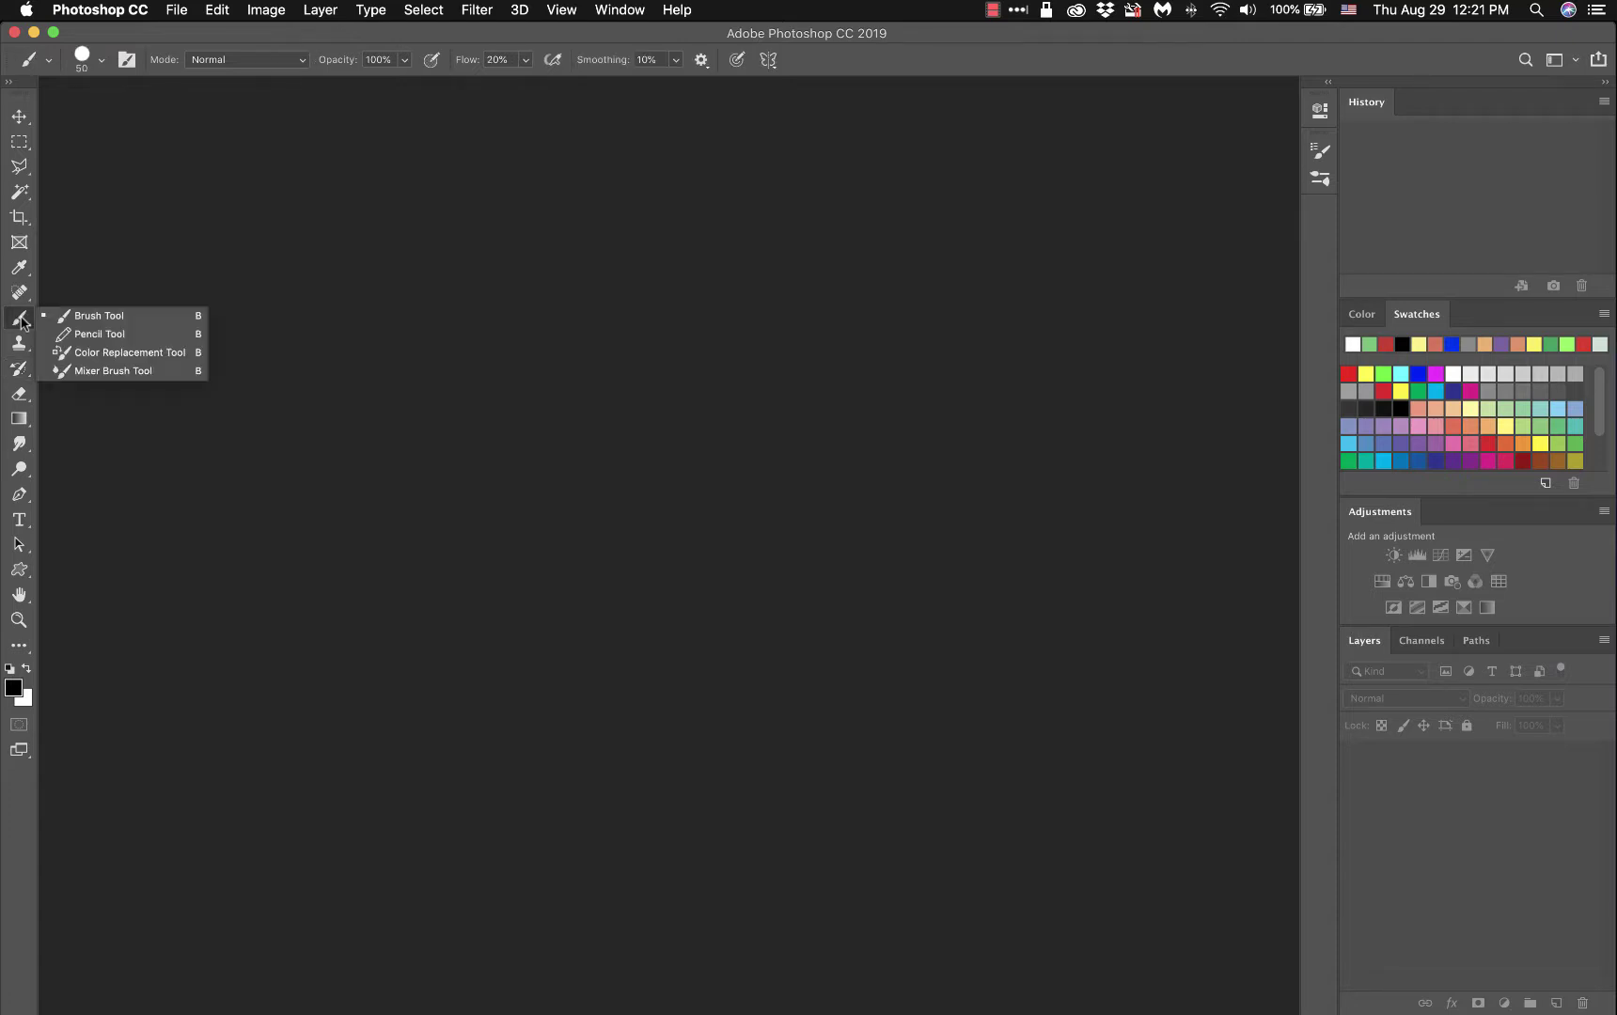
{"action": "left_click", "coordinate": [69, 320]}
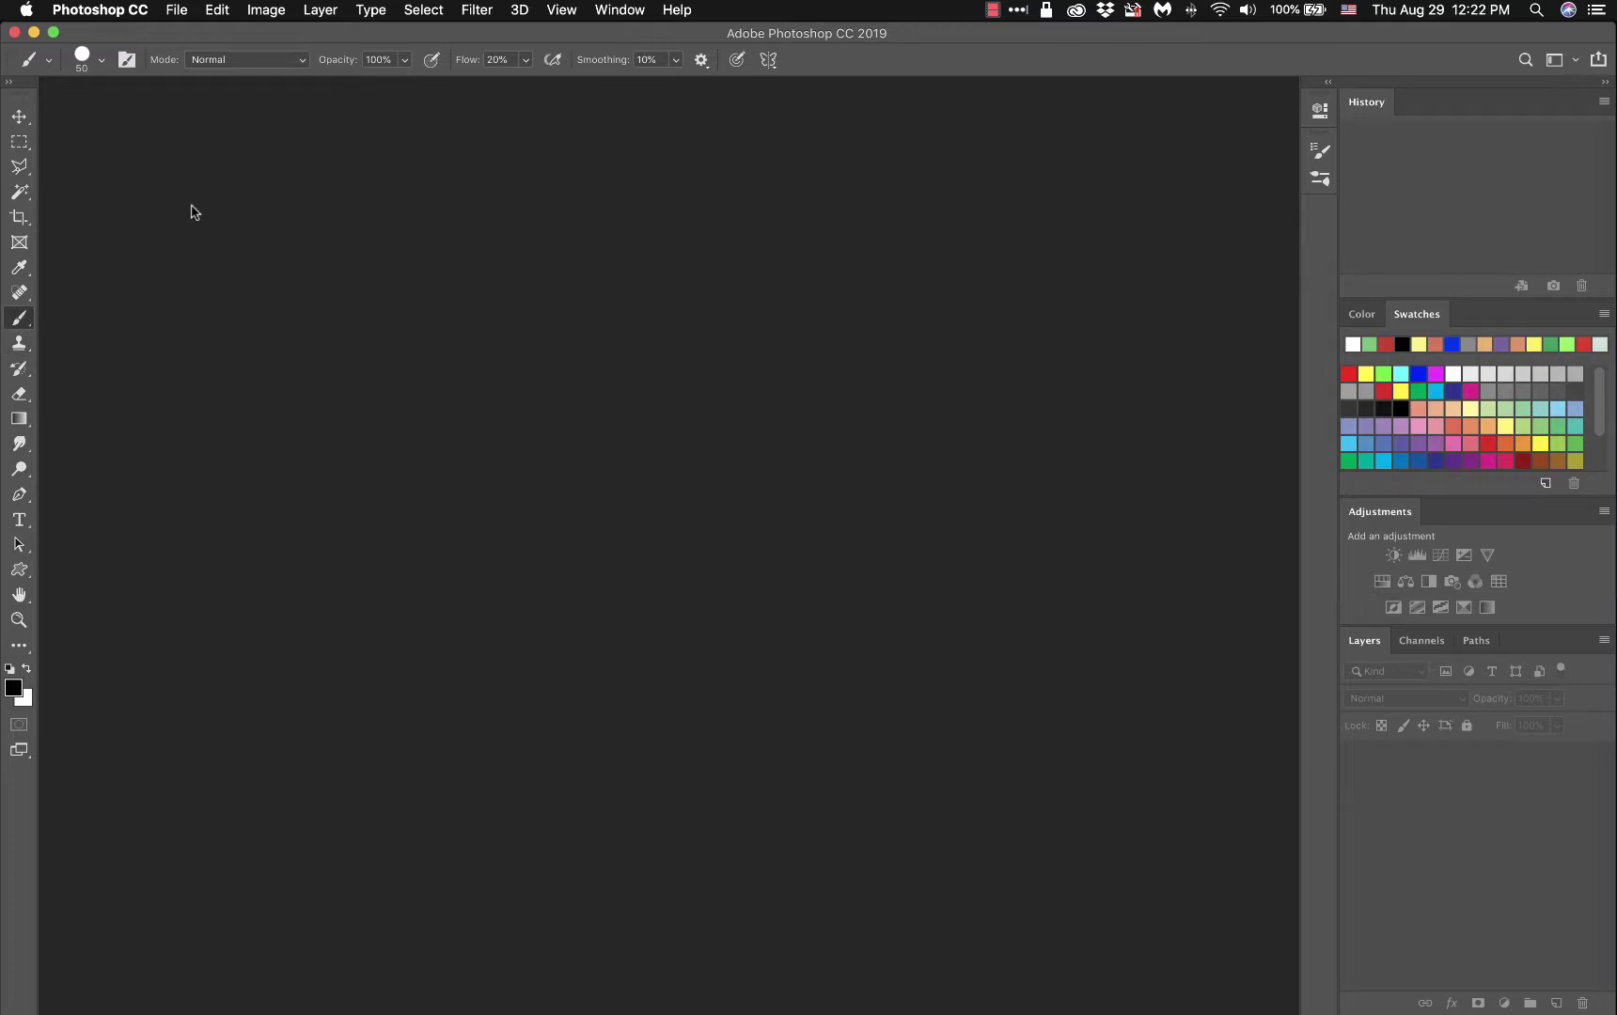
{"action": "left_click", "coordinate": [179, 11]}
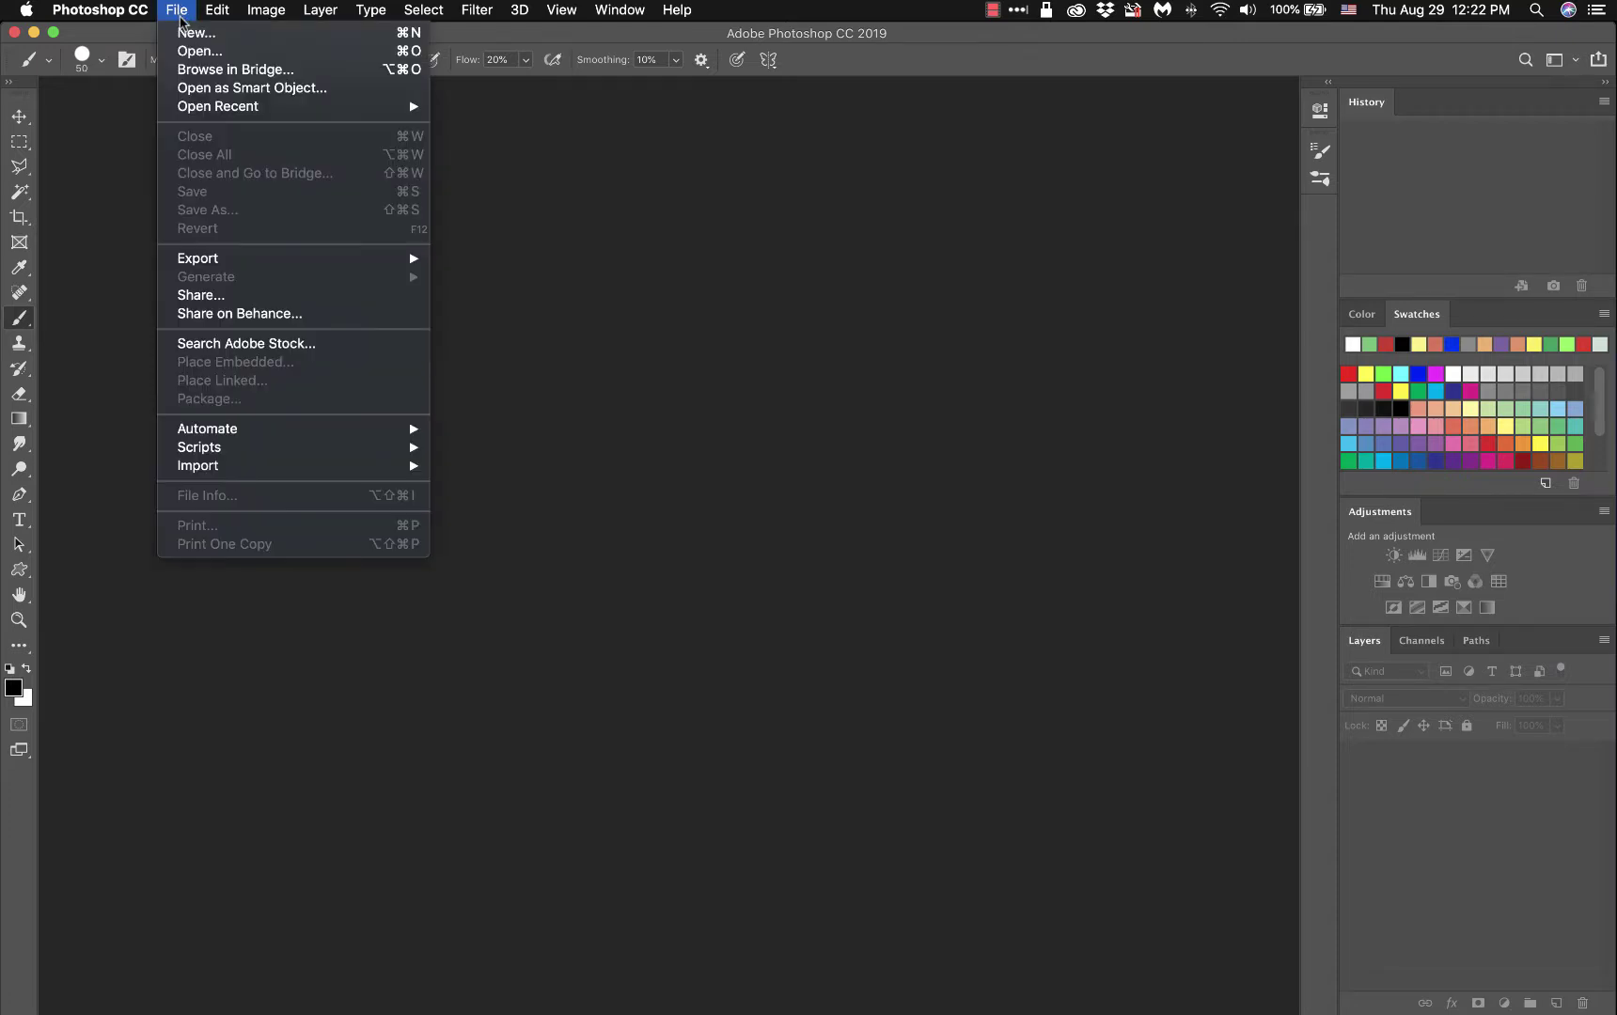
{"action": "left_click", "coordinate": [184, 35]}
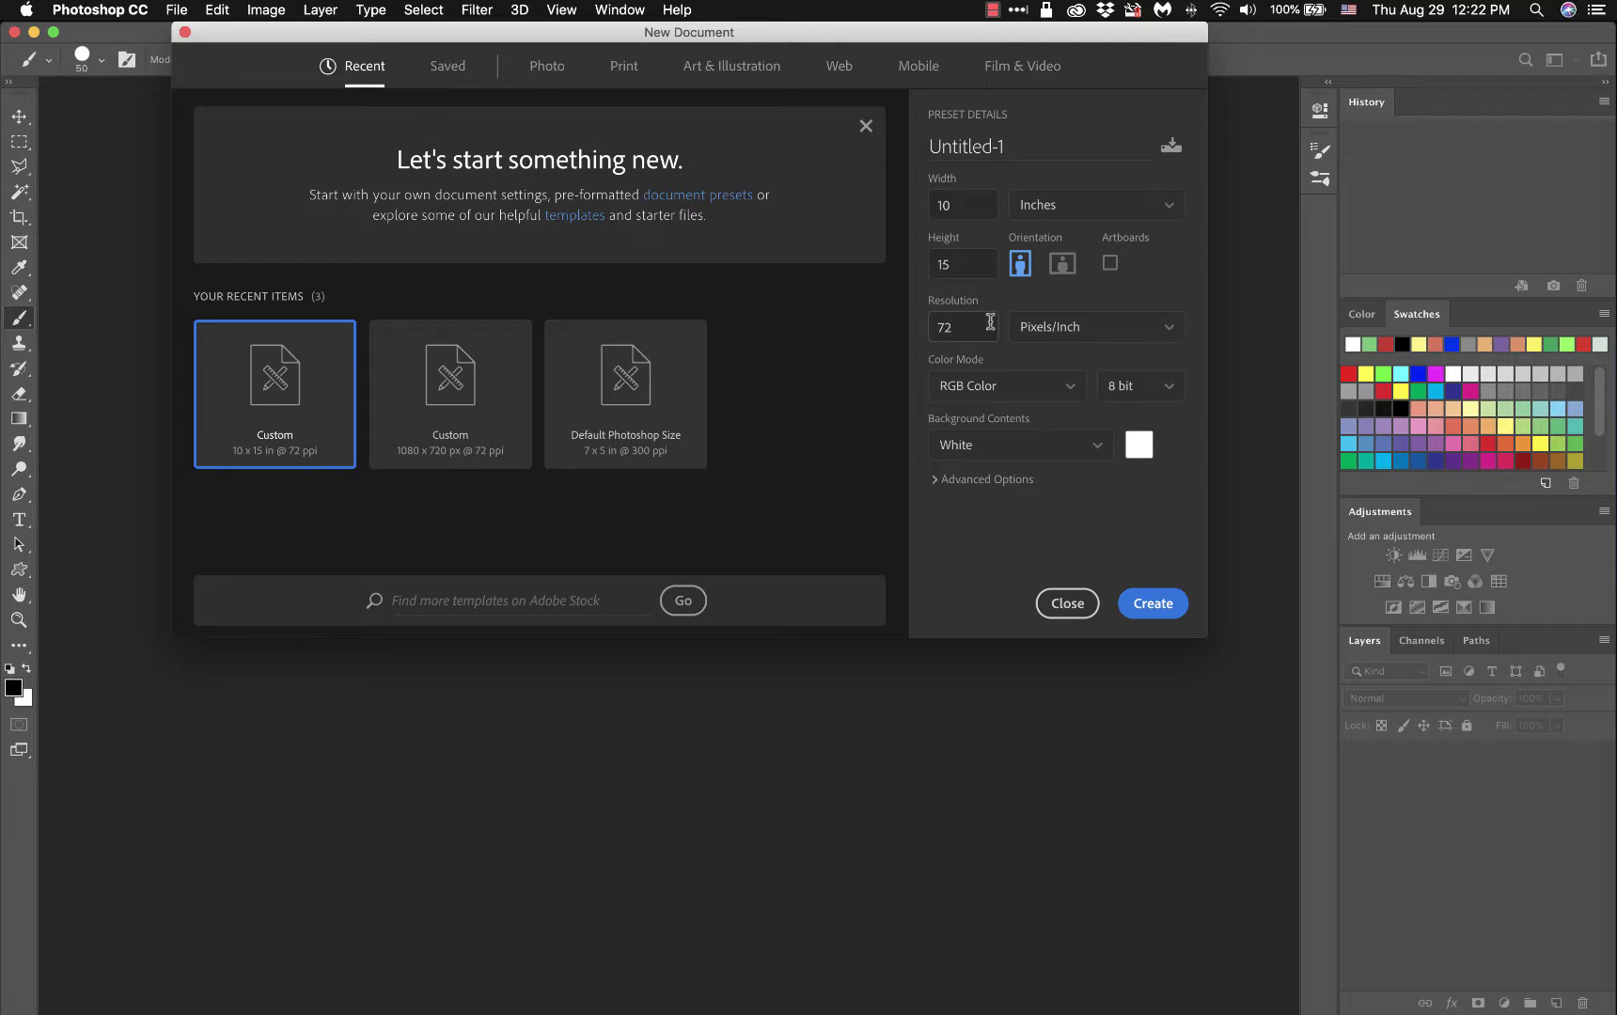
{"action": "left_click", "coordinate": [1100, 211]}
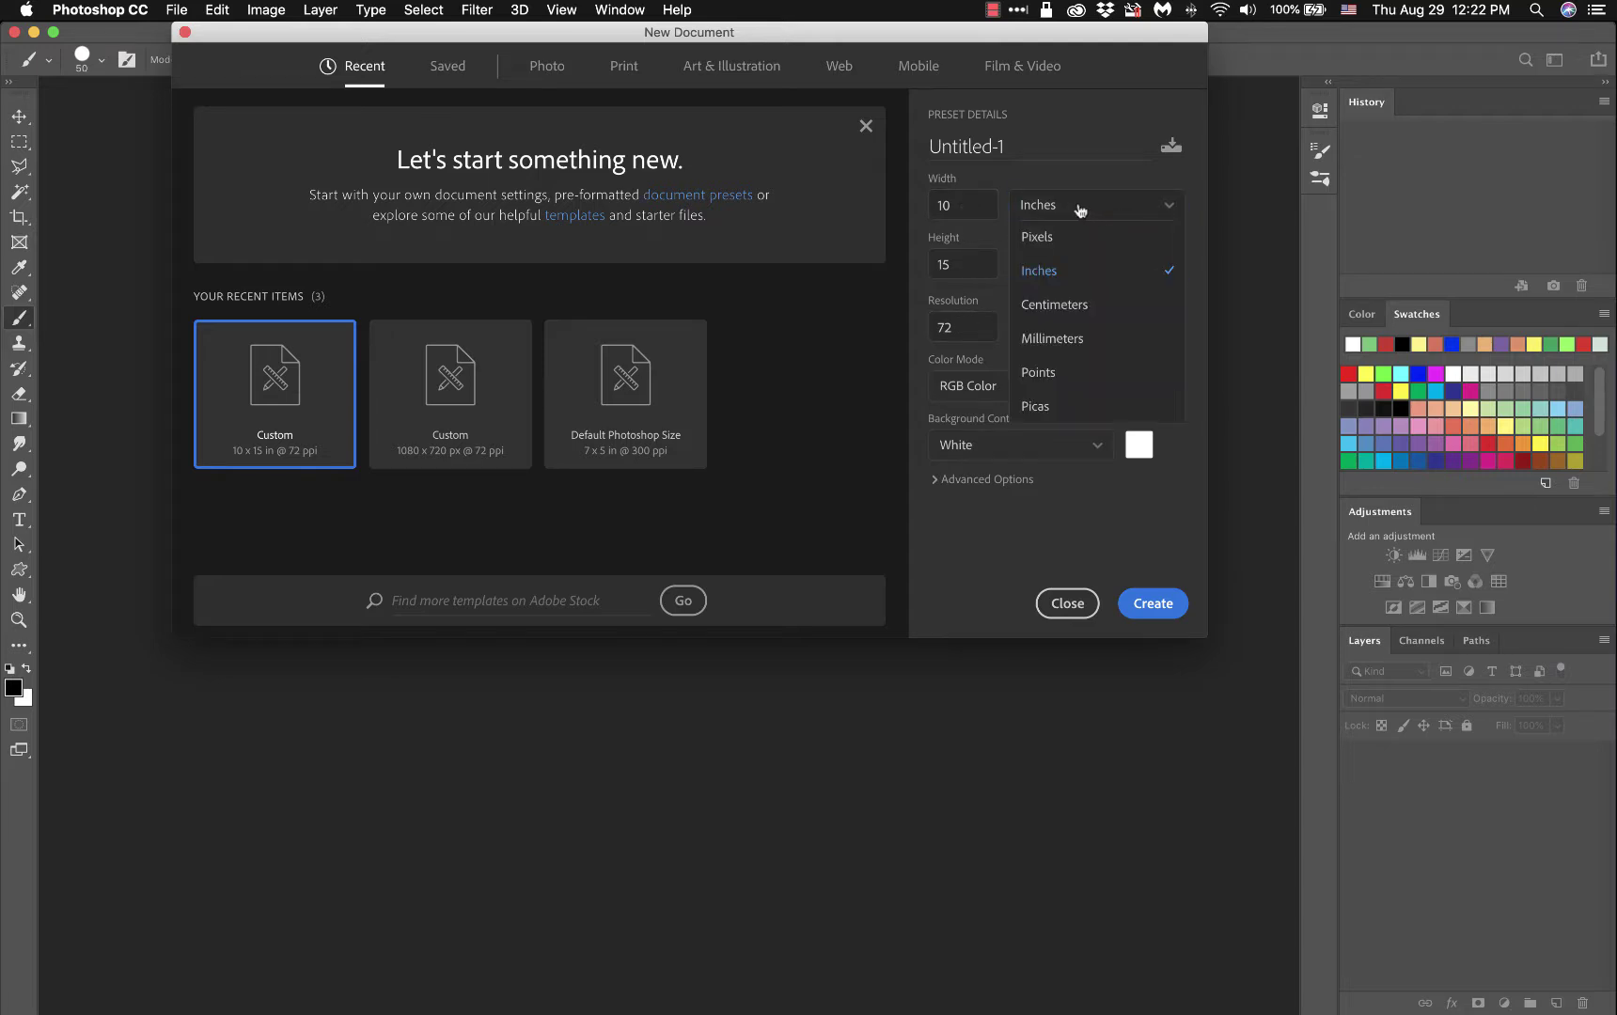
{"action": "left_click", "coordinate": [1057, 276]}
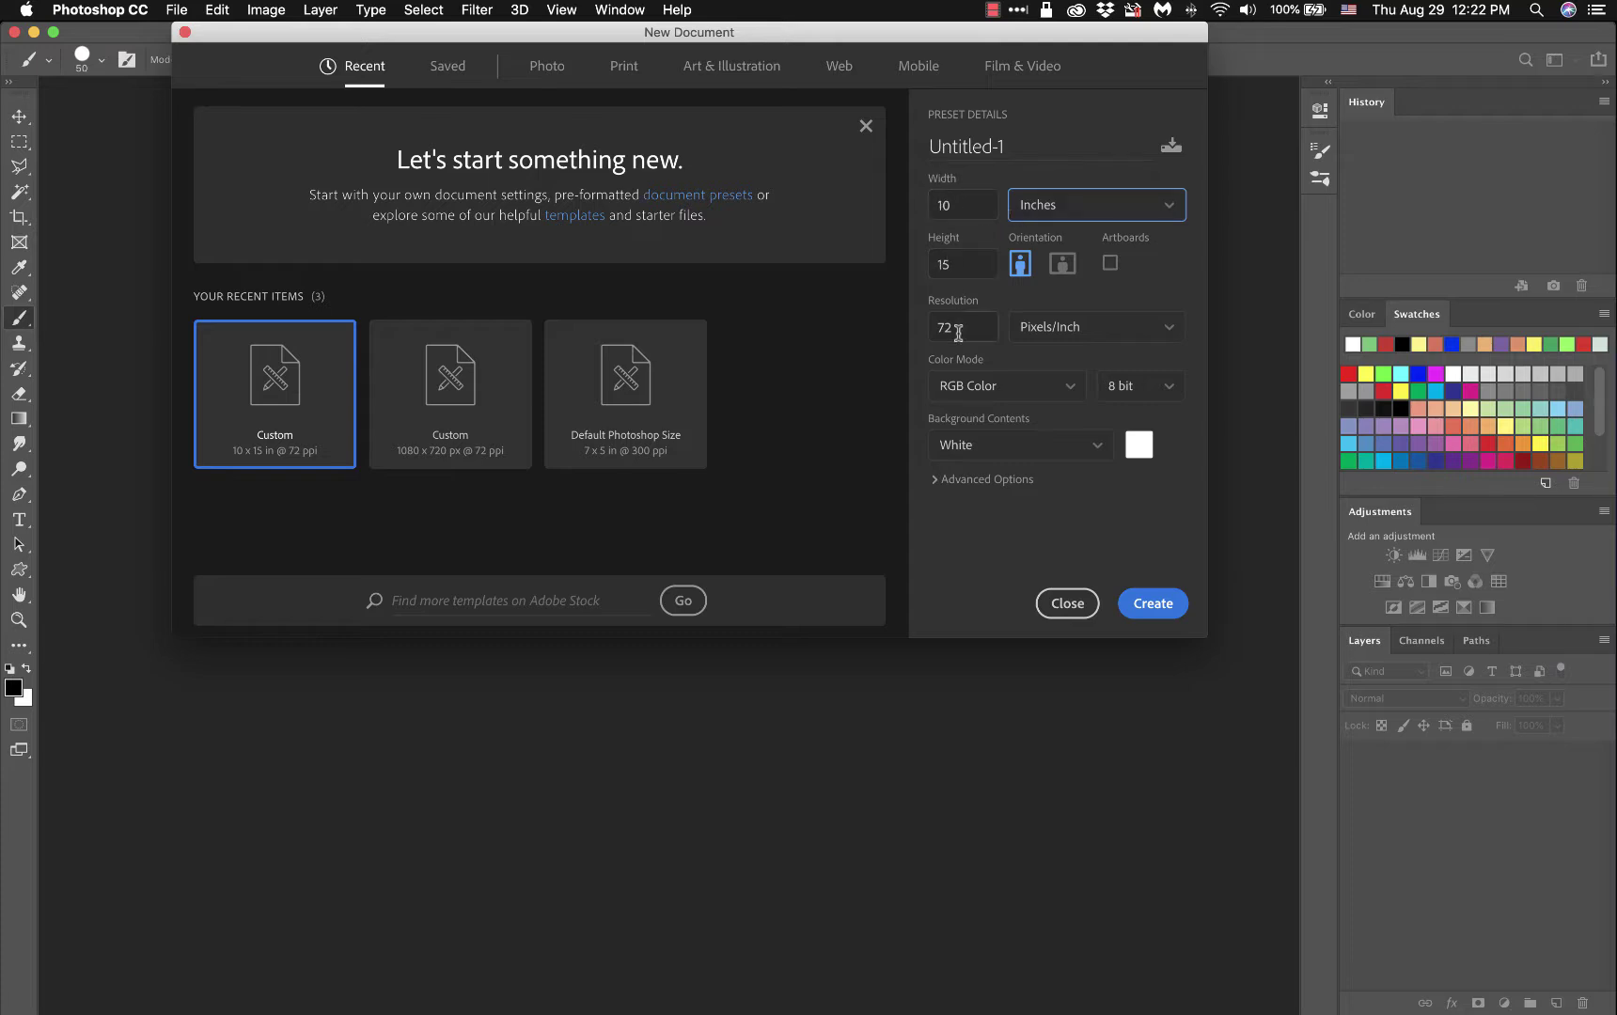
{"action": "left_click", "coordinate": [1149, 607]}
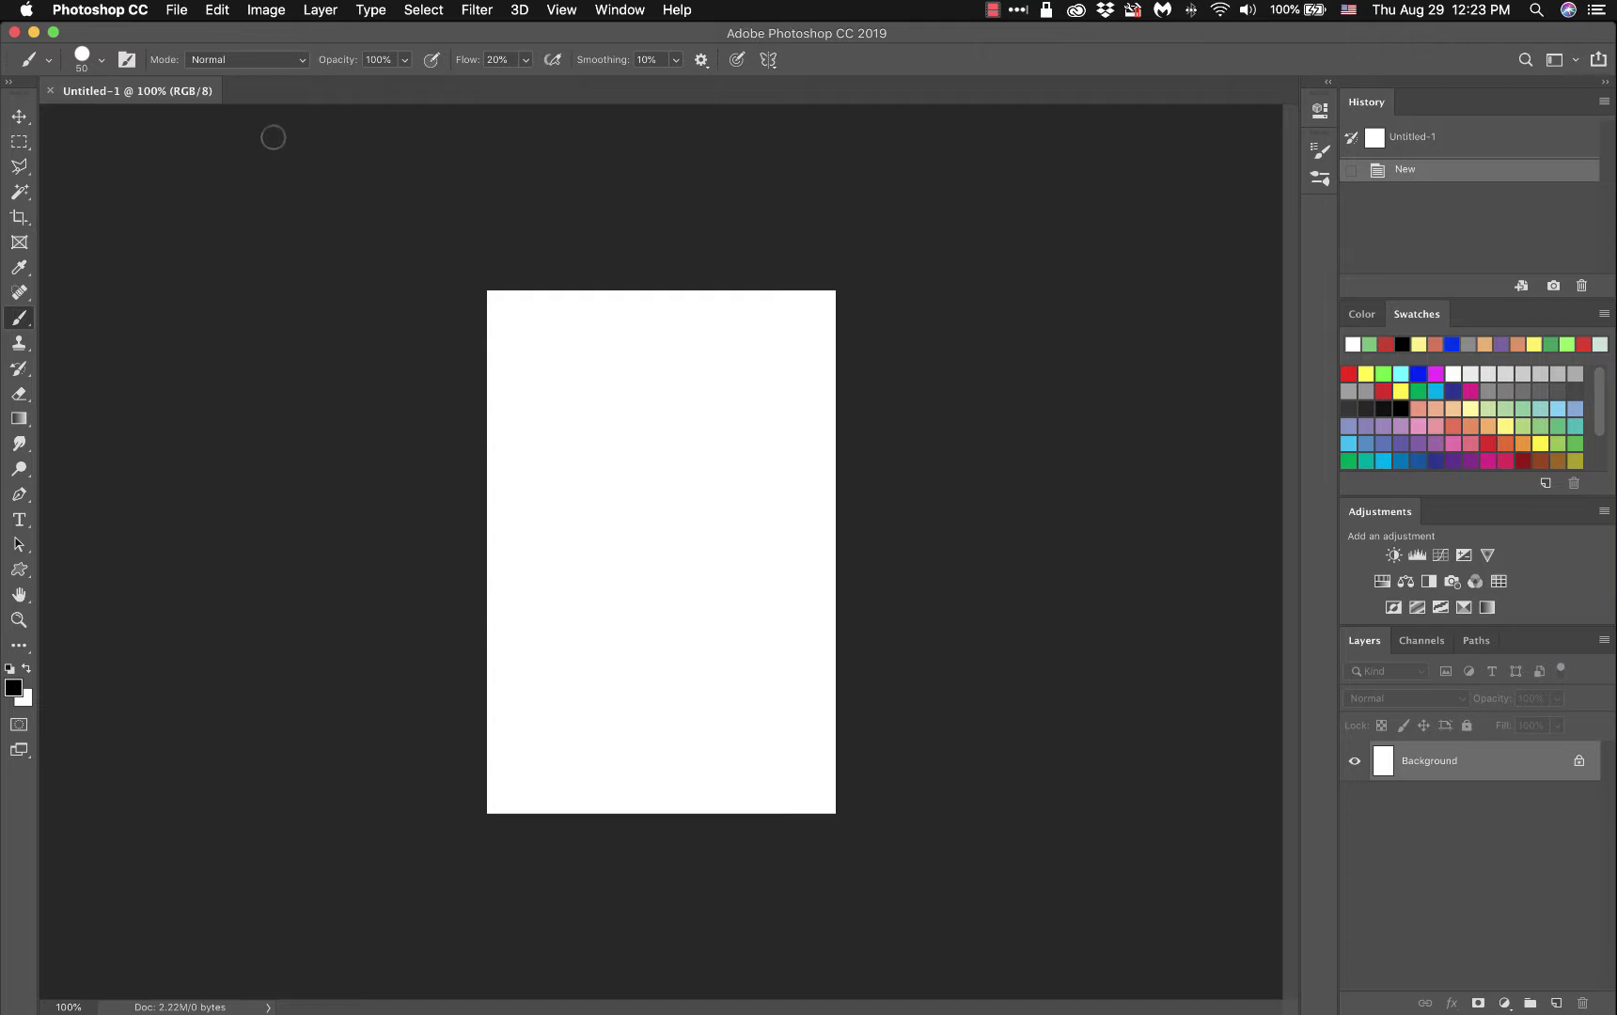
Step: Rotate the canvas 90° clockwise
{"action": "left_click", "coordinate": [265, 11]}
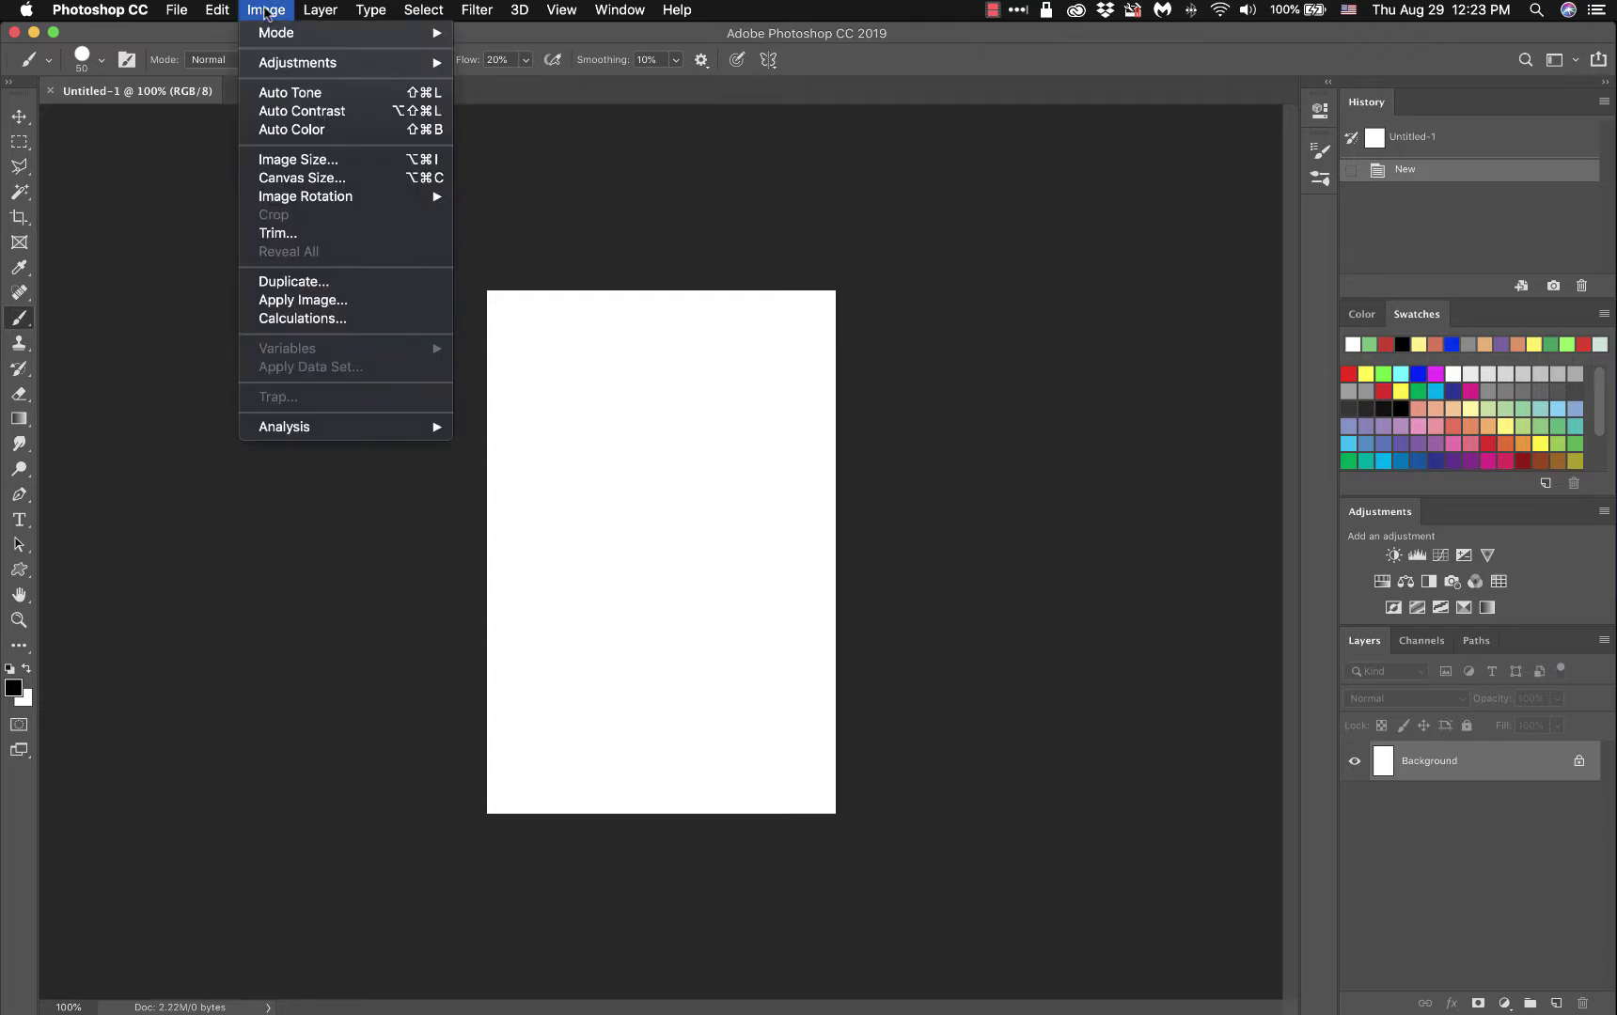
{"action": "mouse_move", "coordinate": [299, 200]}
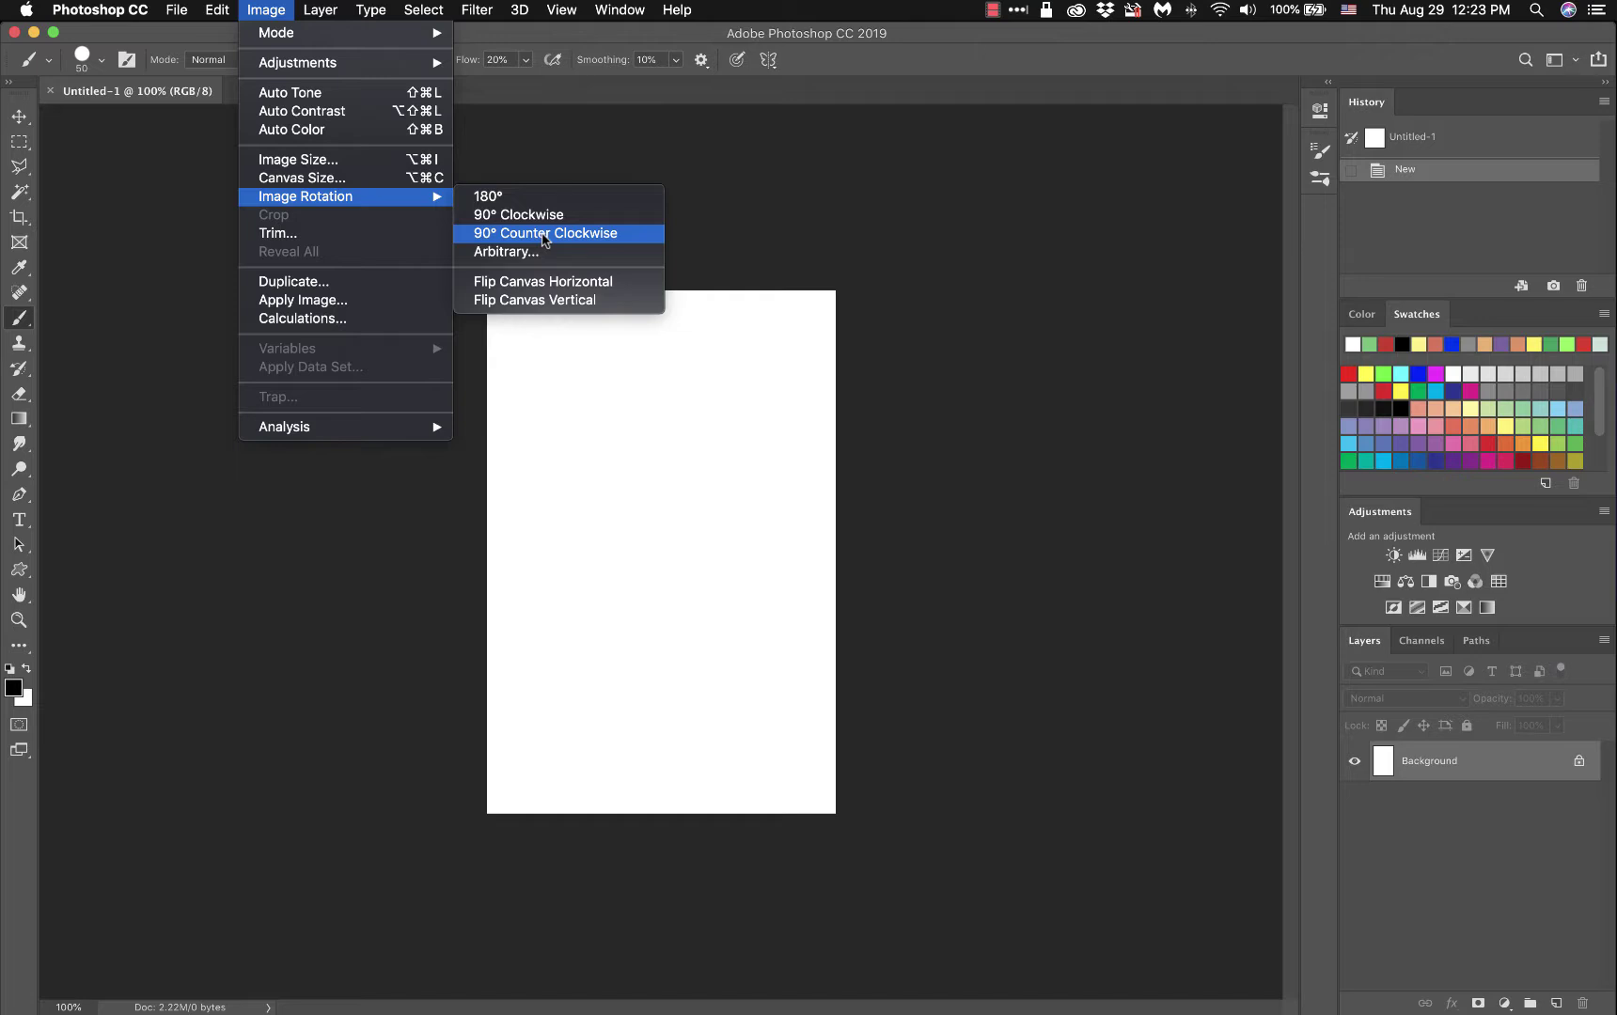
{"action": "left_click", "coordinate": [485, 217]}
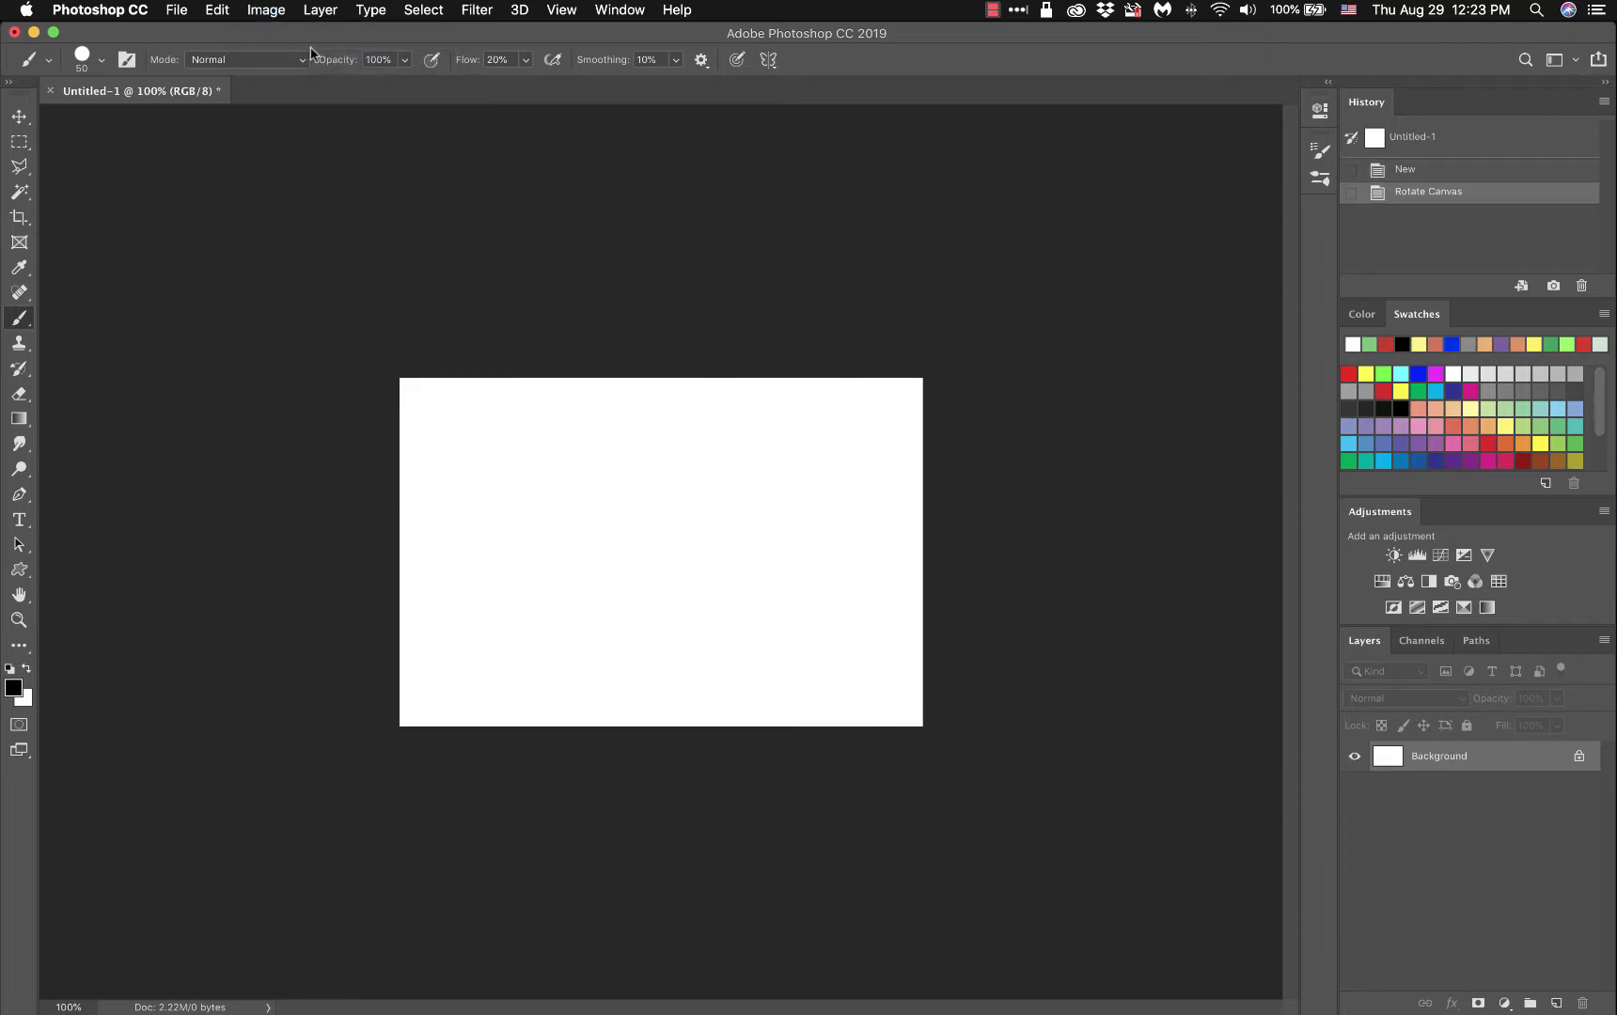
Step: Rotate the canvas 90° counter clockwise and back 90° clockwise
{"action": "left_click", "coordinate": [272, 11]}
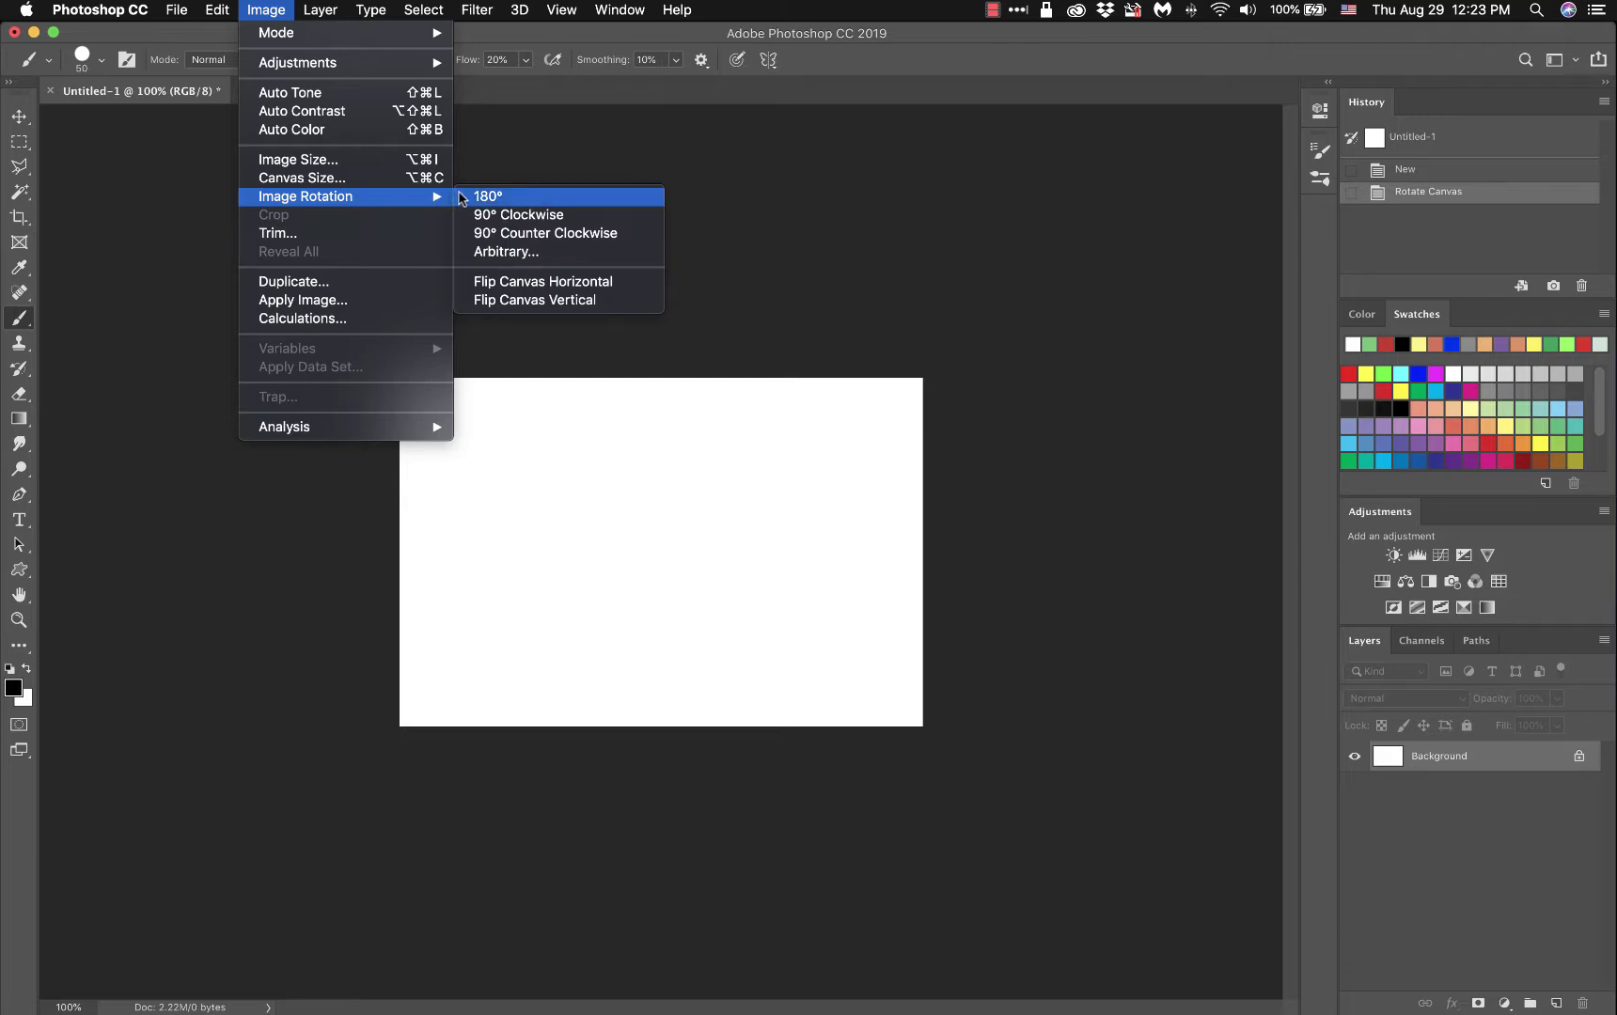
{"action": "left_click", "coordinate": [519, 235]}
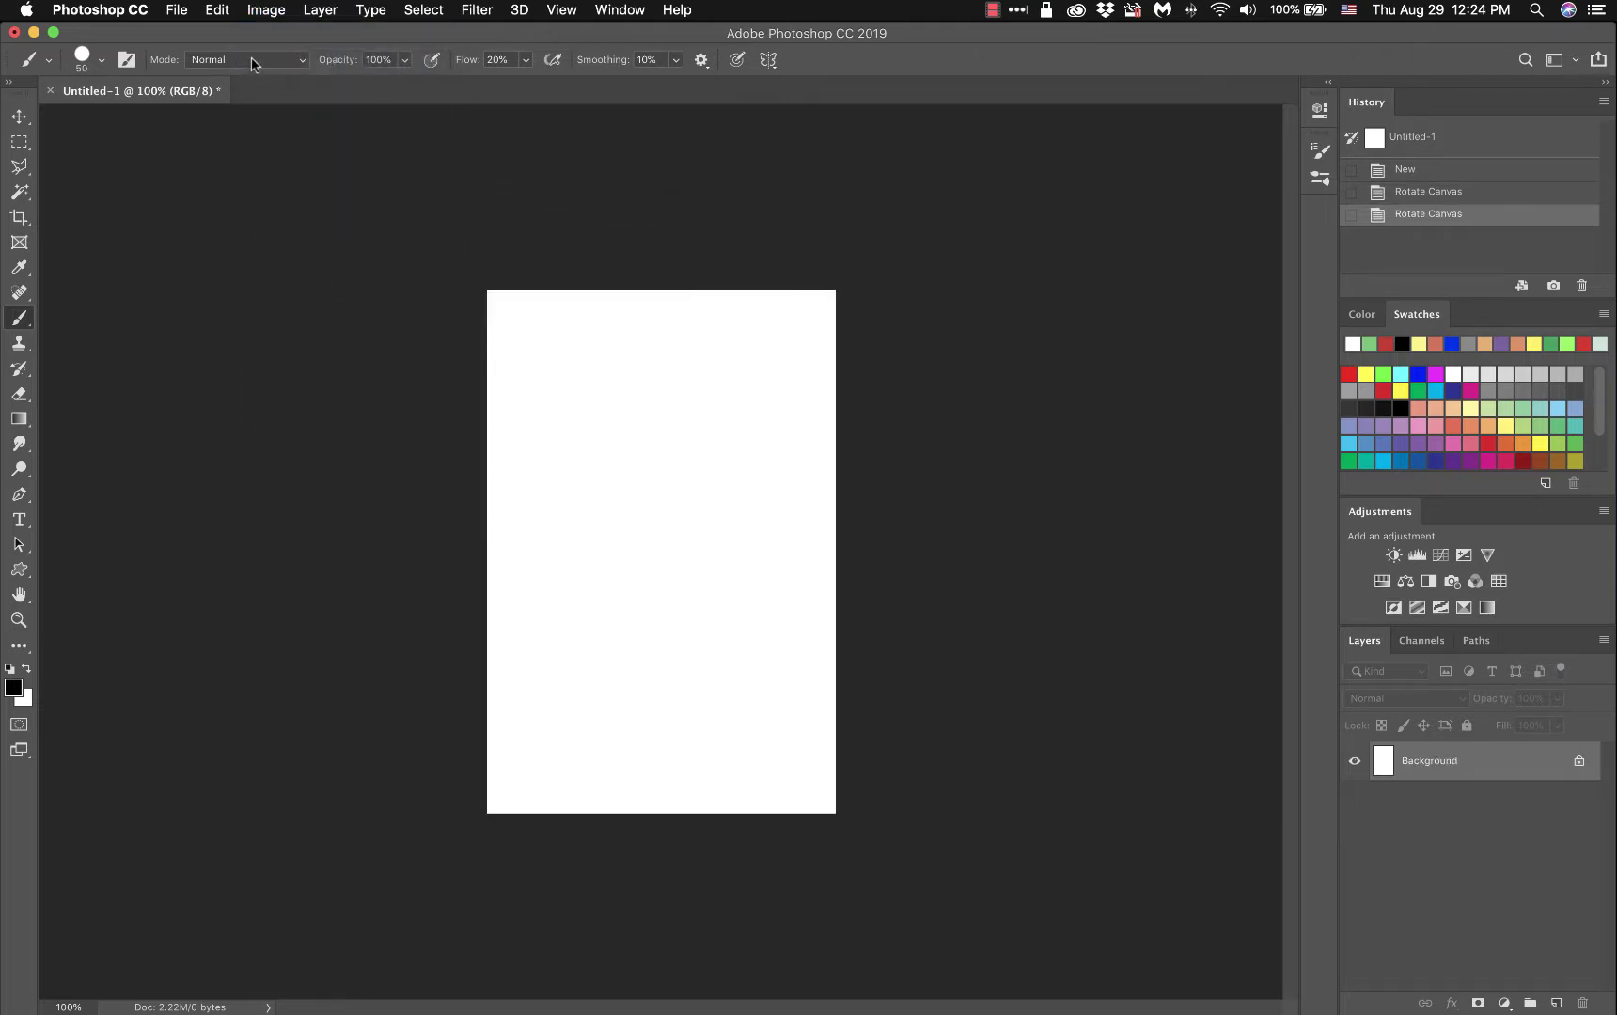
{"action": "left_click", "coordinate": [264, 11]}
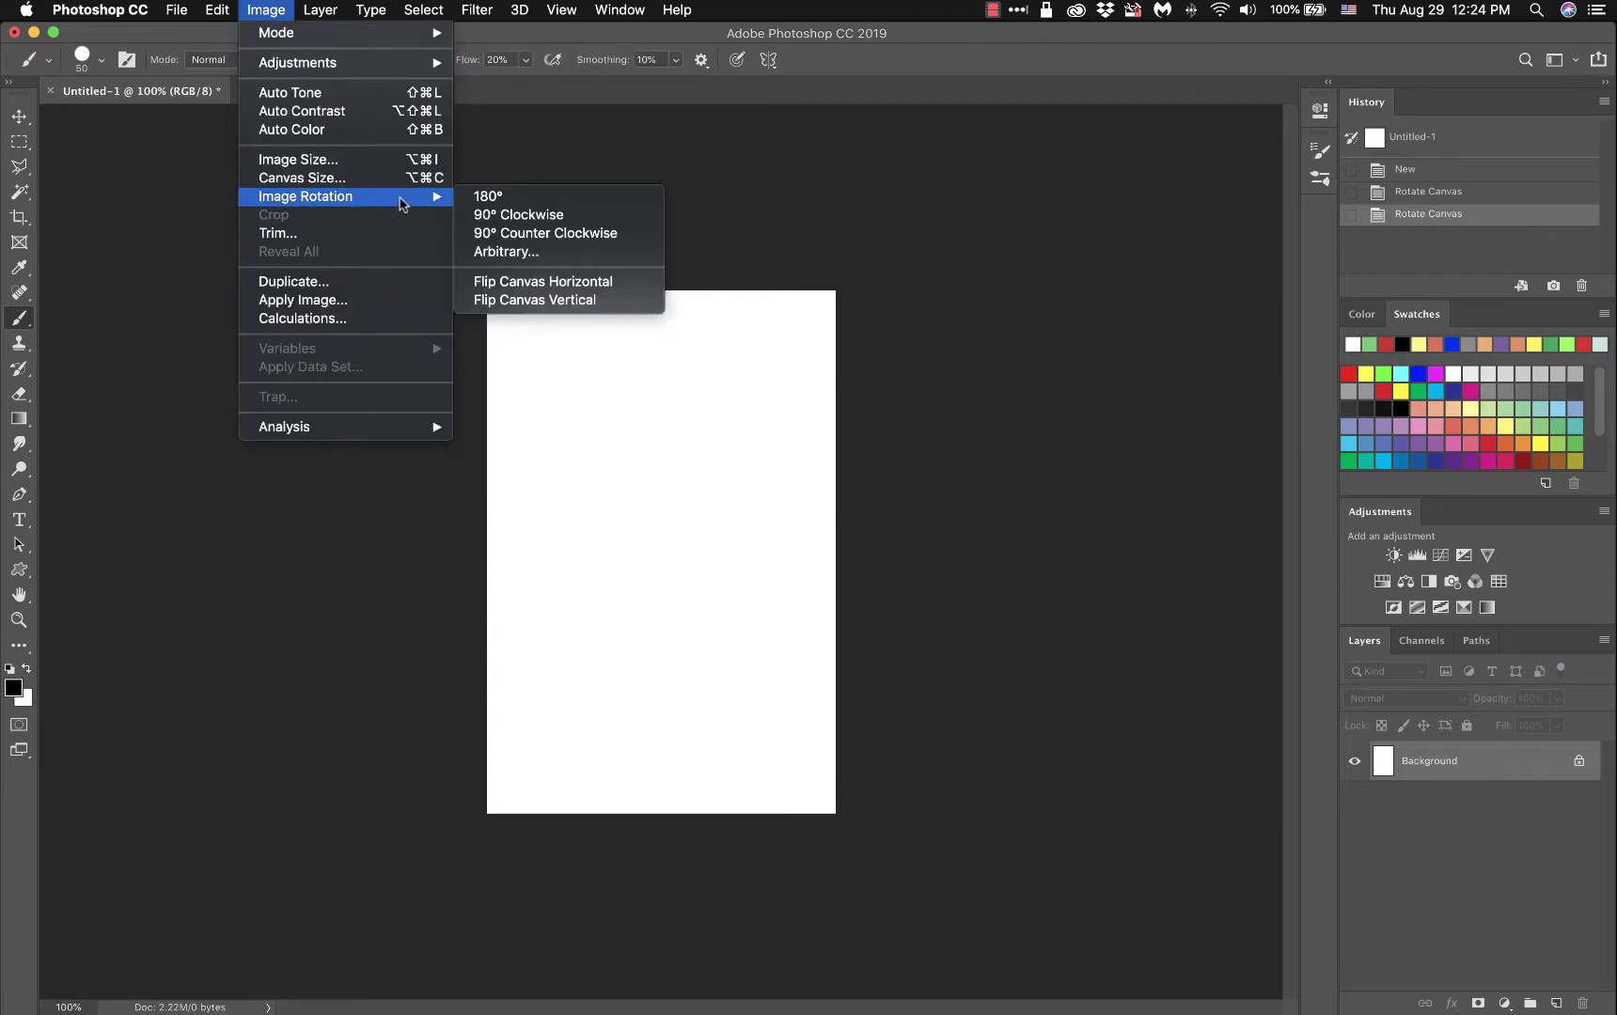
{"action": "left_click", "coordinate": [481, 218]}
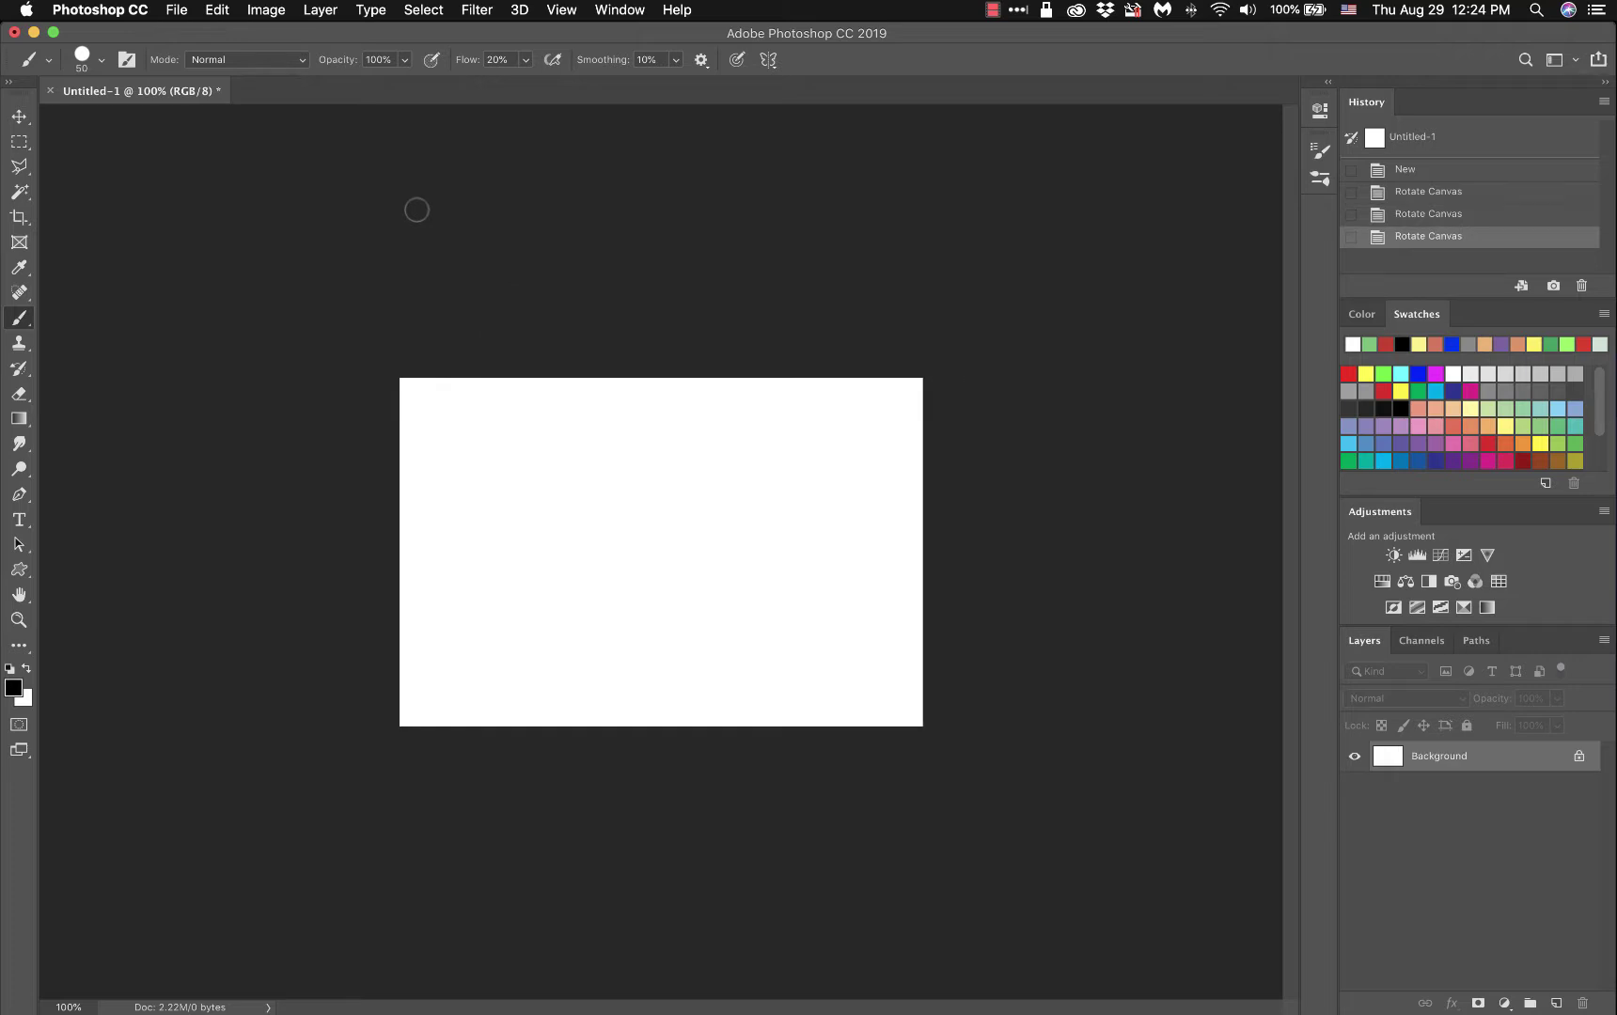
Step: Try different brush sizes, including 83 px and 200 px, for the Brush Tool
{"action": "key", "text": "super+equal"}
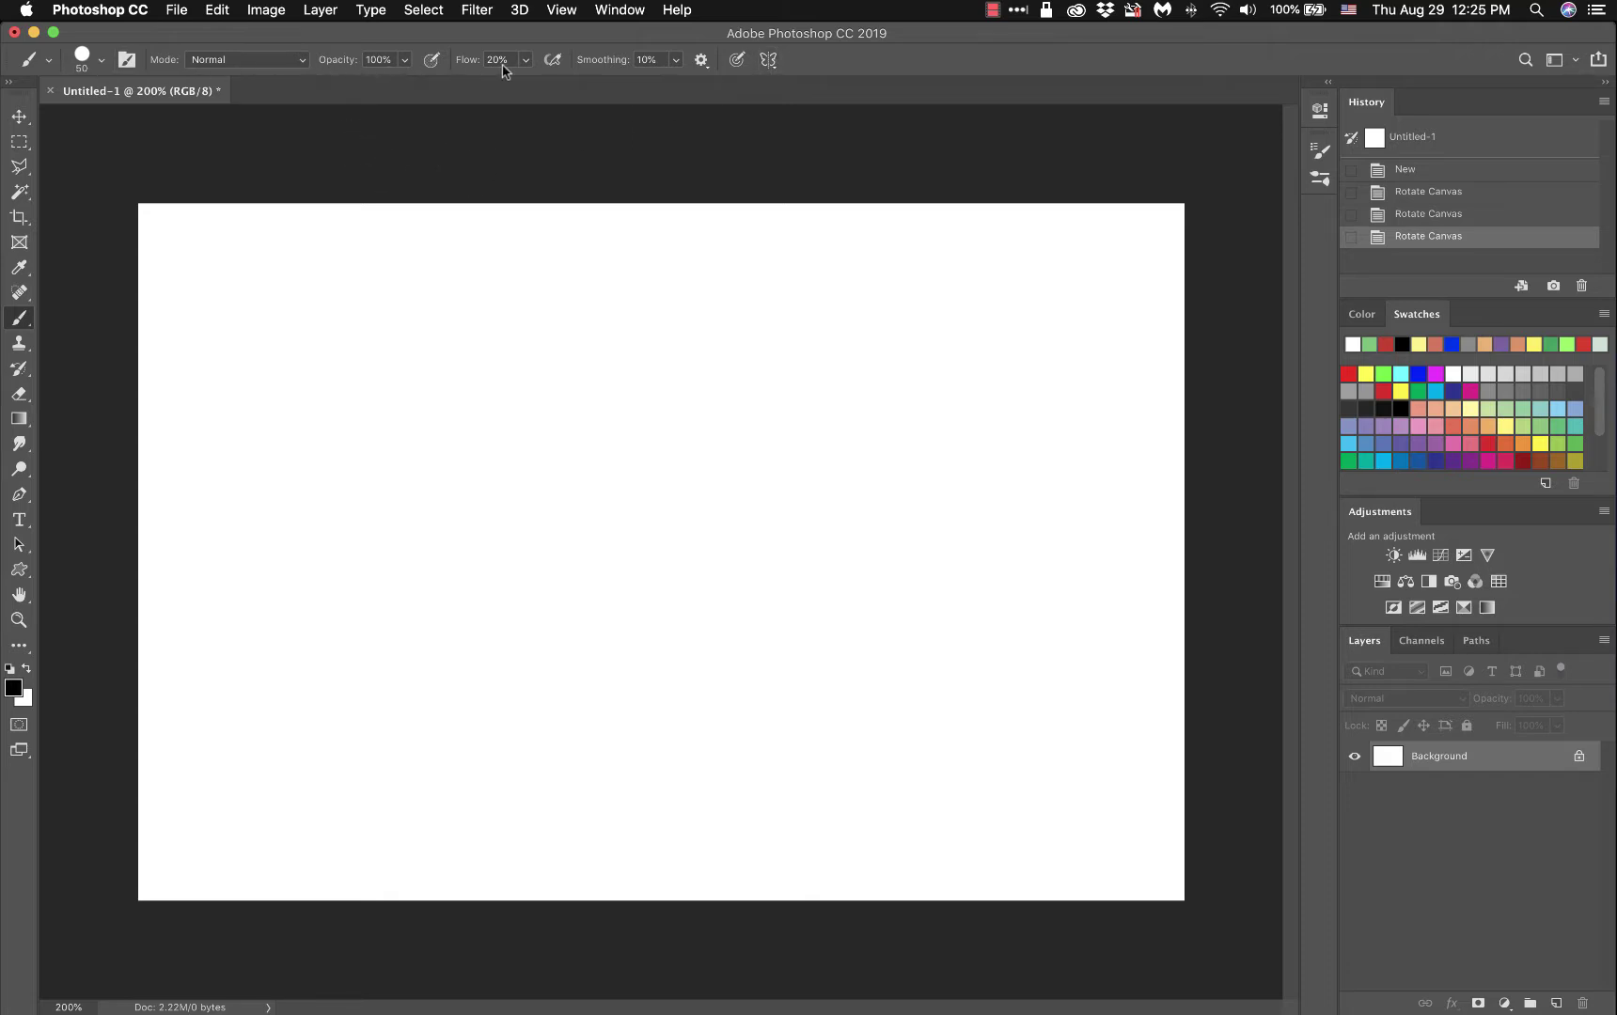
{"action": "left_click", "coordinate": [102, 63]}
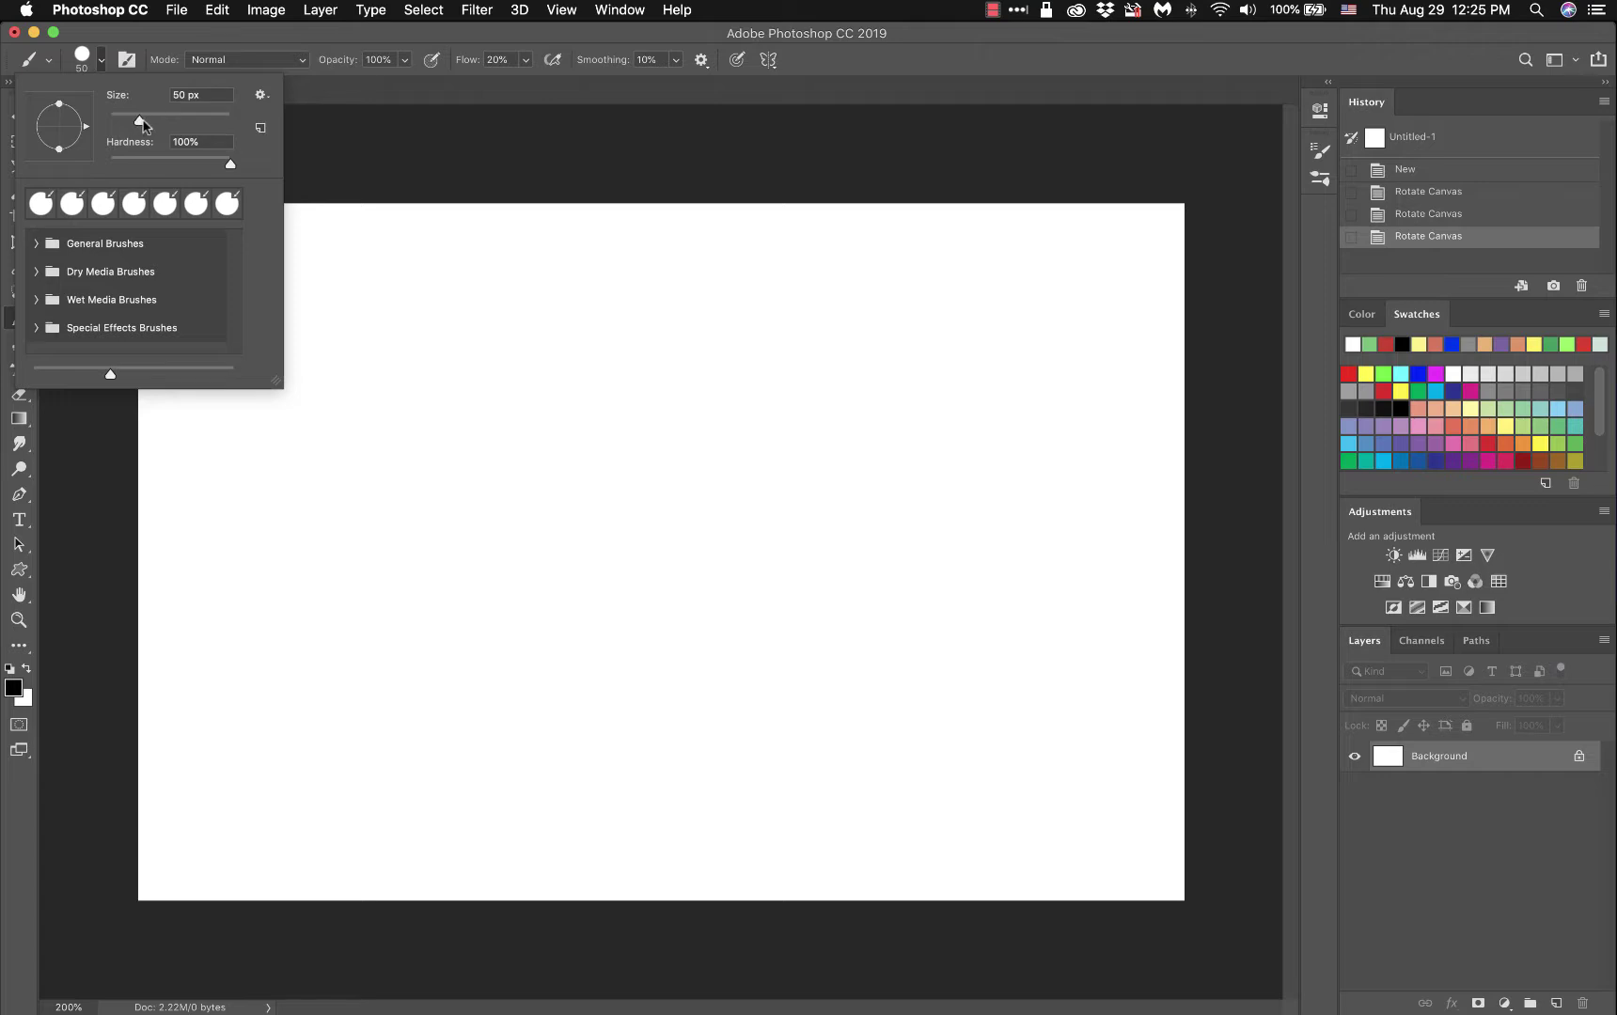
{"action": "mouse_move", "coordinate": [139, 122]}
{"action": "left_mouse_down"}
{"action": "mouse_move", "coordinate": [230, 122]}
{"action": "mouse_move", "coordinate": [119, 123]}
{"action": "mouse_move", "coordinate": [210, 127]}
{"action": "mouse_move", "coordinate": [160, 129]}
{"action": "left_mouse_up"}
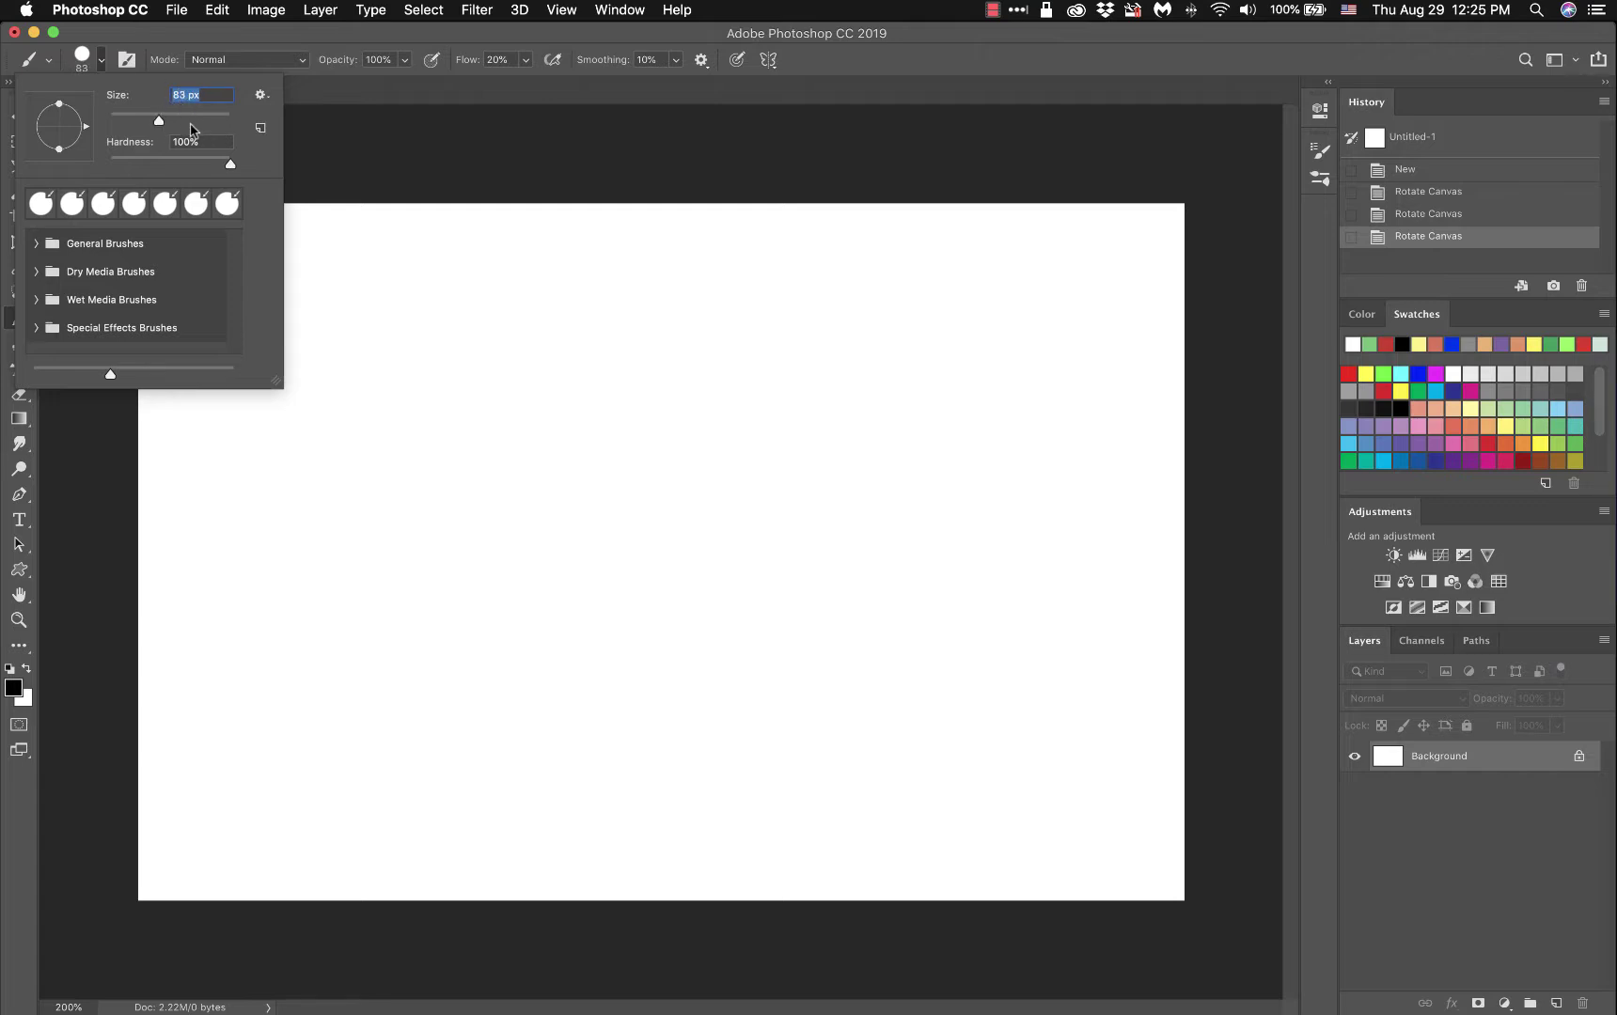
{"action": "type", "text": "5"}
{"action": "mouse_move", "coordinate": [137, 102]}
{"action": "left_mouse_down"}
{"action": "mouse_move", "coordinate": [165, 101]}
{"action": "mouse_move", "coordinate": [118, 101]}
{"action": "mouse_move", "coordinate": [228, 104]}
{"action": "mouse_move", "coordinate": [132, 102]}
{"action": "left_mouse_up"}
{"action": "left_click_drag", "start_coordinate": [125, 105], "coordinate": [111, 100]}
{"action": "left_click_drag", "start_coordinate": [115, 102], "coordinate": [158, 102]}
{"action": "left_click_drag", "start_coordinate": [118, 98], "coordinate": [254, 130]}
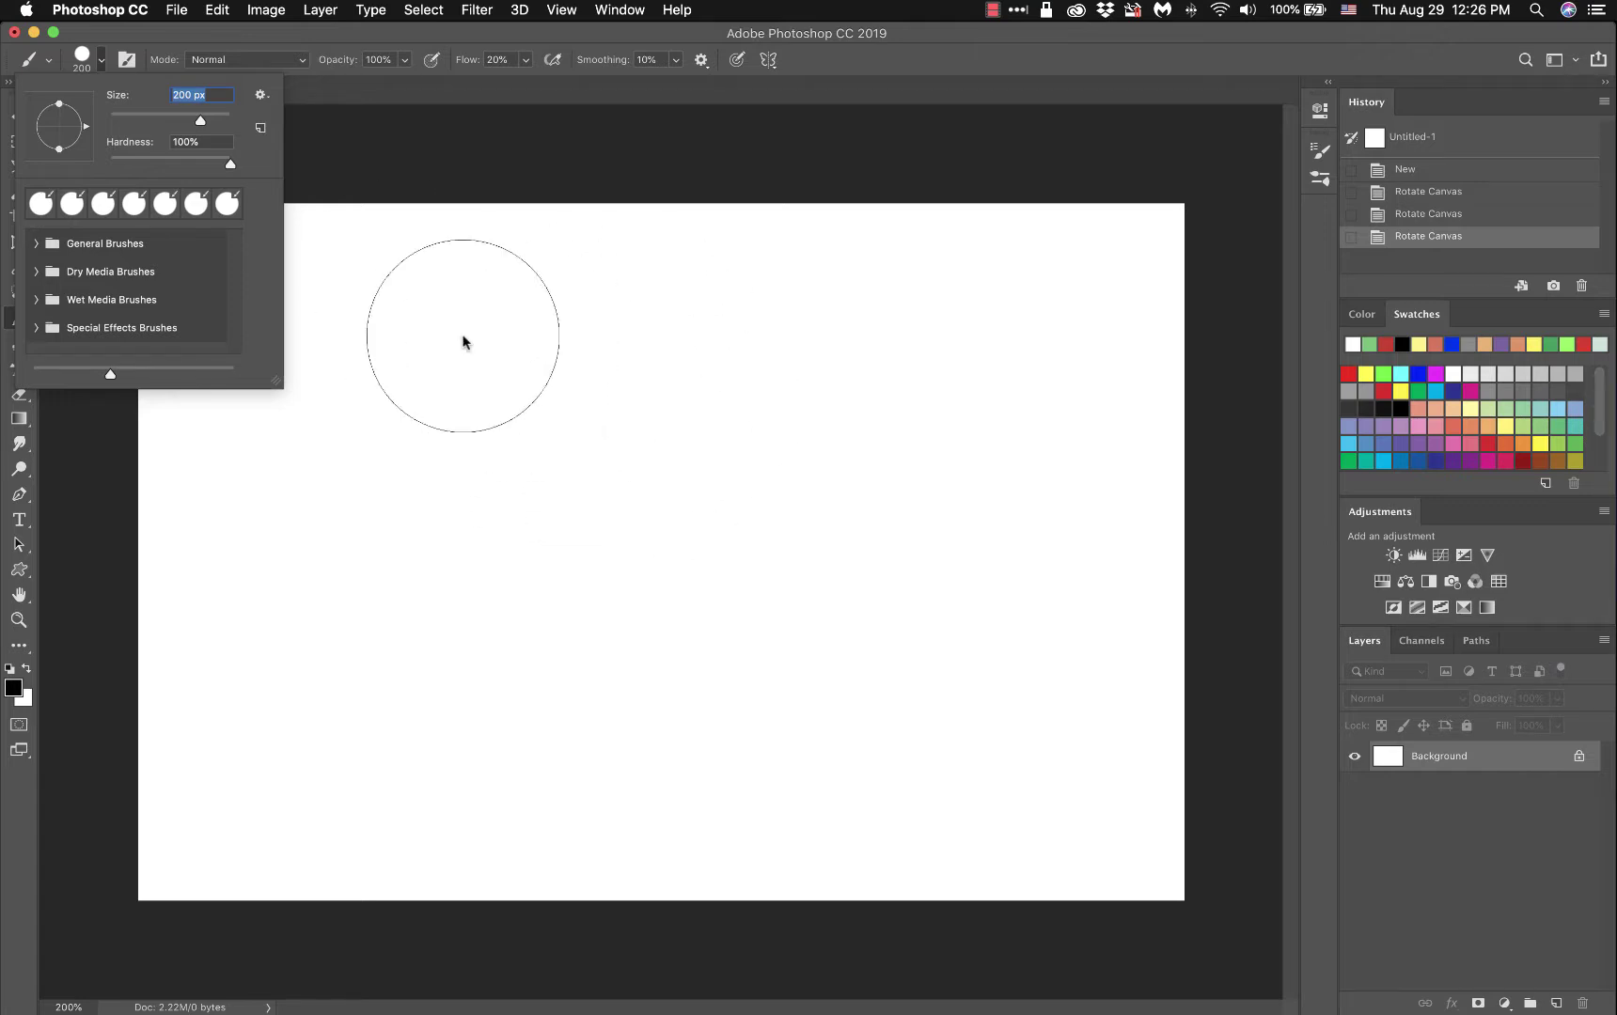
Step: Set the brush size to 6 px and paint an opening and a closing square bracket in black on the canvas's upper part
{"action": "mouse_move", "coordinate": [136, 110]}
{"action": "left_mouse_down"}
{"action": "mouse_move", "coordinate": [6, 115]}
{"action": "mouse_move", "coordinate": [113, 103]}
{"action": "mouse_move", "coordinate": [47, 108]}
{"action": "mouse_move", "coordinate": [73, 113]}
{"action": "left_mouse_up"}
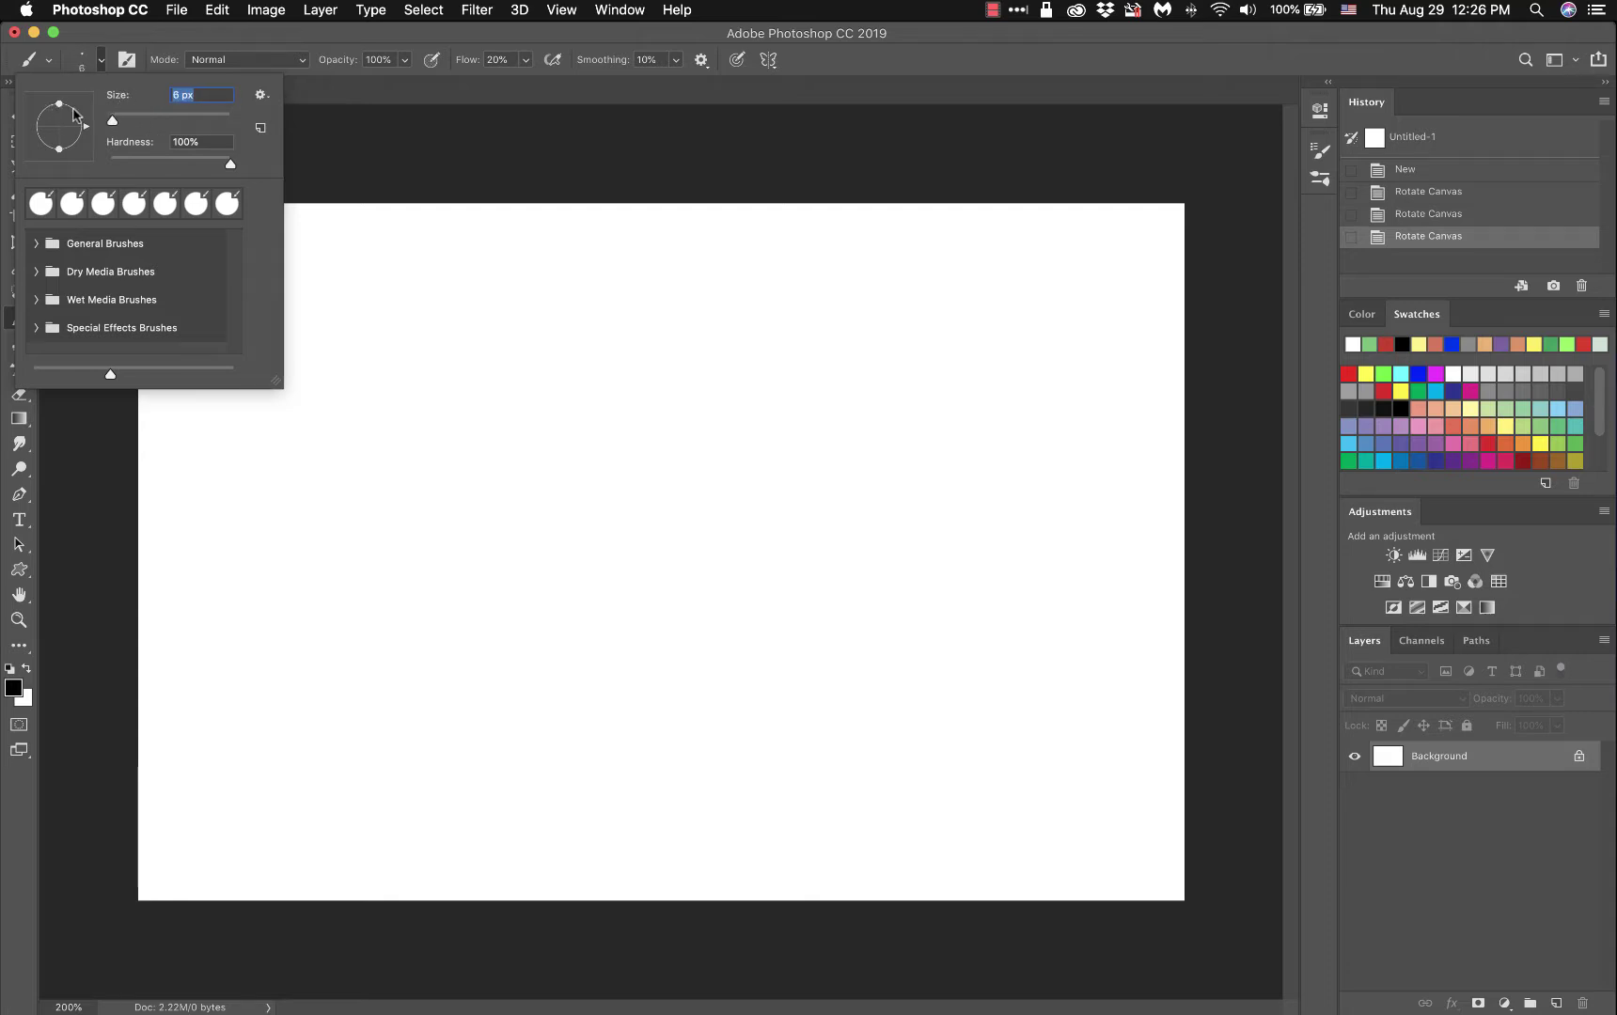
{"action": "left_click", "coordinate": [402, 150]}
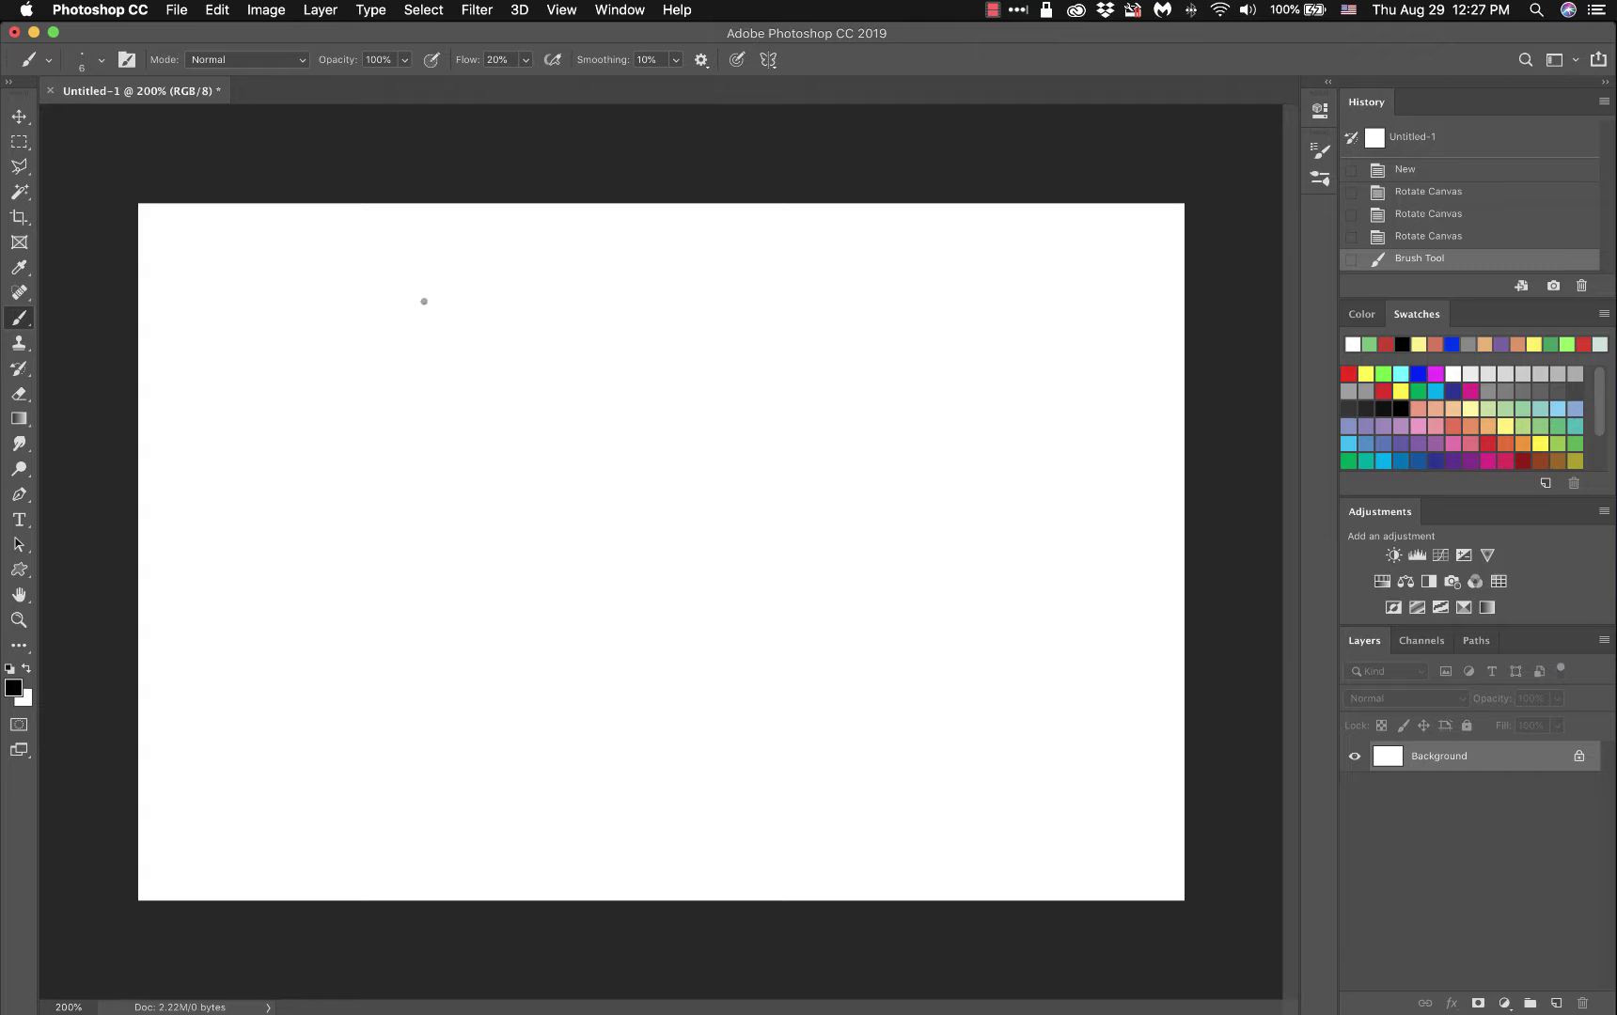
{"action": "mouse_move", "coordinate": [424, 301]}
{"action": "left_mouse_down"}
{"action": "mouse_move", "coordinate": [377, 295]}
{"action": "mouse_move", "coordinate": [378, 393]}
{"action": "mouse_move", "coordinate": [433, 397]}
{"action": "left_mouse_up"}
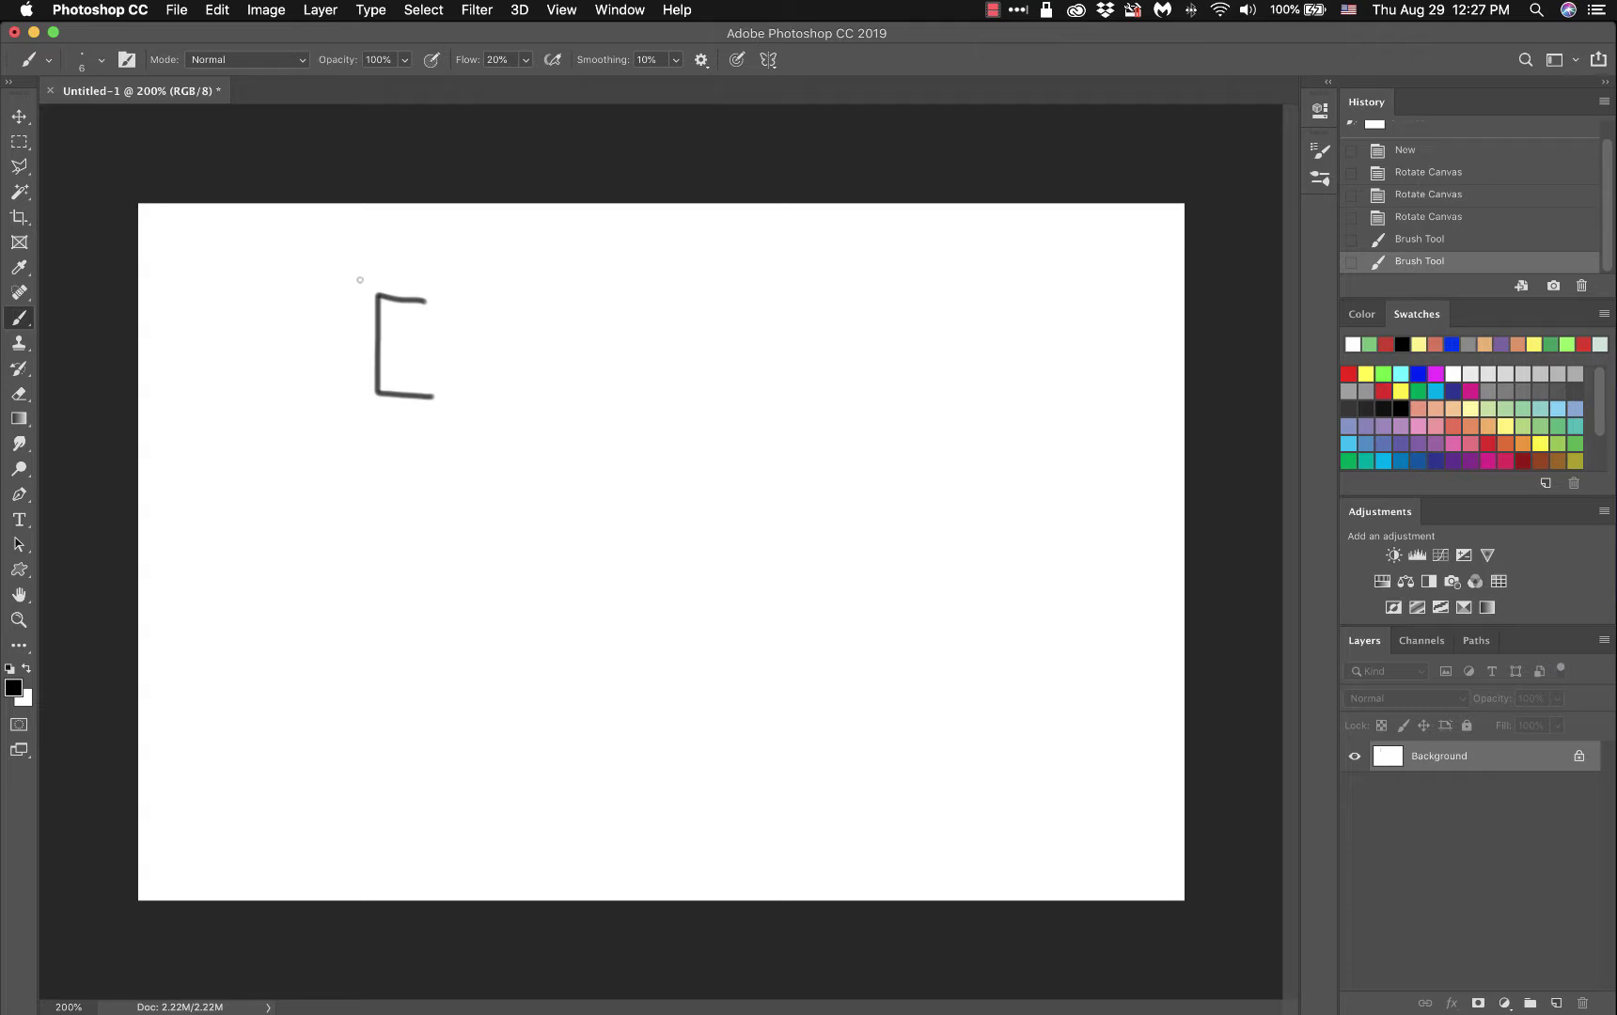
{"action": "mouse_move", "coordinate": [590, 301]}
{"action": "left_mouse_down"}
{"action": "mouse_move", "coordinate": [643, 302]}
{"action": "mouse_move", "coordinate": [645, 399]}
{"action": "mouse_move", "coordinate": [590, 396]}
{"action": "left_mouse_up"}
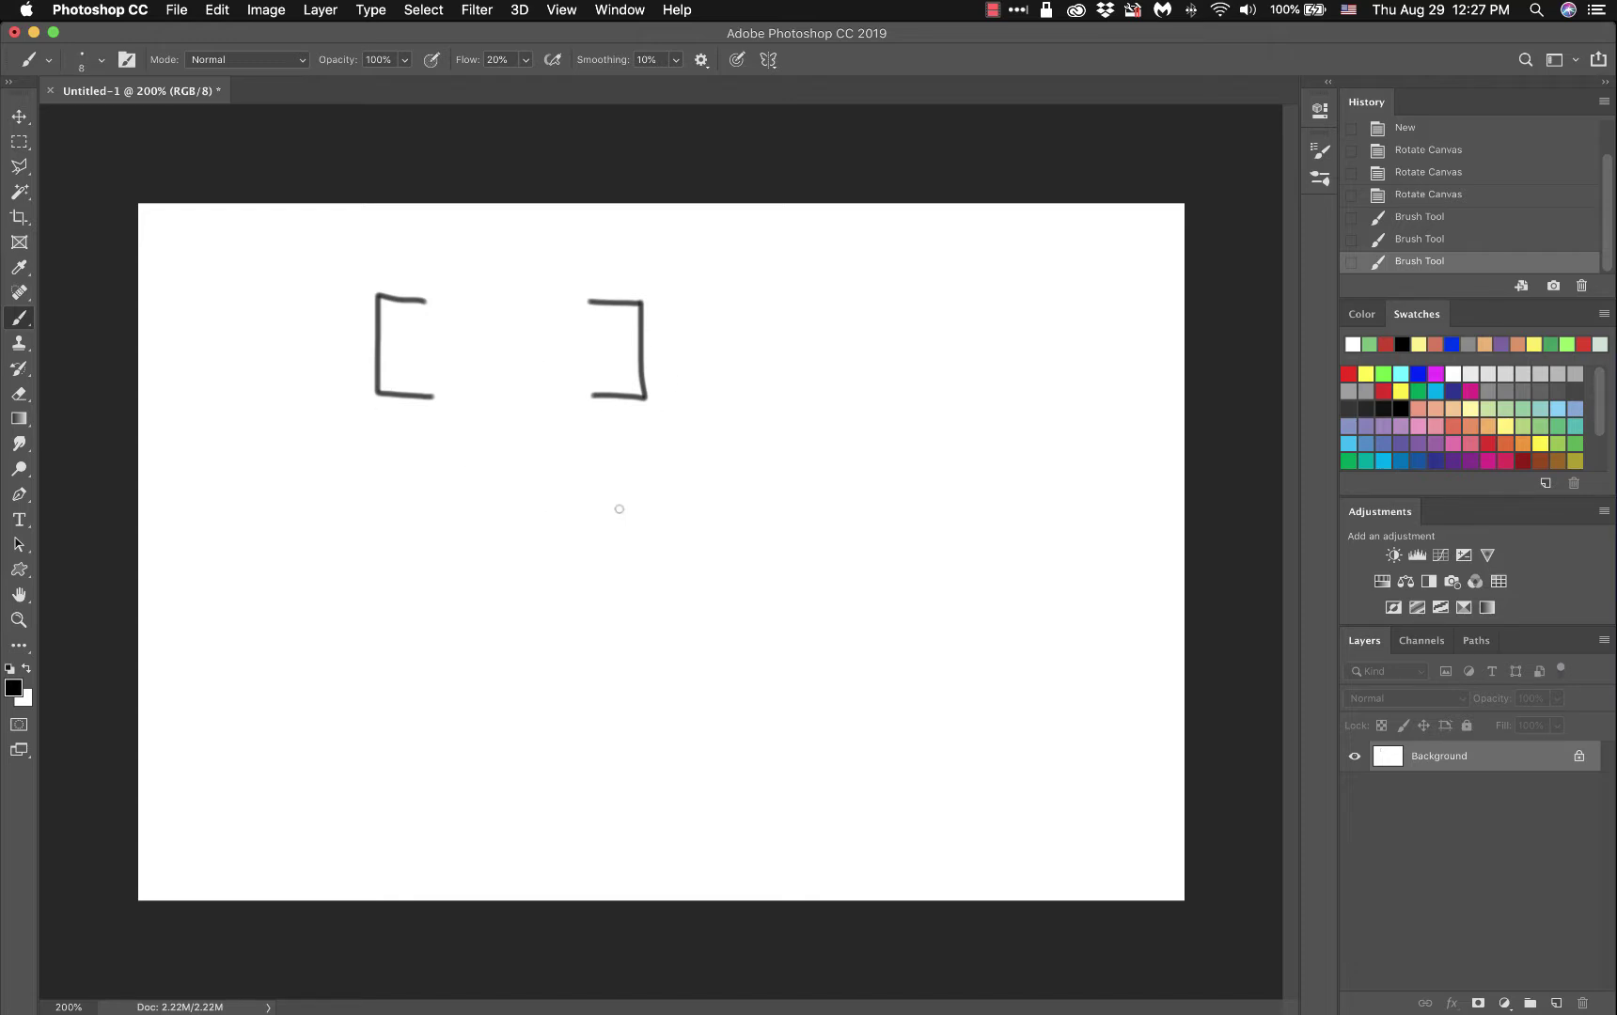
Step: Enlarge the brush to 125 px, paint a single dab below the brackets and undo it
{"action": "key", "text": "bracketright"}
{"action": "key", "text": "bracketright"}
{"action": "key", "text": "bracketright"}
{"action": "key", "text": "bracketright"}
{"action": "key", "text": "bracketright"}
{"action": "key", "text": "bracketright"}
{"action": "key", "text": "bracketright"}
{"action": "key", "text": "bracketright"}
{"action": "key", "text": "bracketright"}
{"action": "key", "text": "bracketright"}
{"action": "key", "text": "bracketright"}
{"action": "key", "text": "bracketright"}
{"action": "key", "text": "bracketright"}
{"action": "key", "text": "bracketright"}
{"action": "key", "text": "bracketright"}
{"action": "key", "text": "bracketright"}
{"action": "key", "text": "Return"}
{"action": "left_click", "coordinate": [624, 496]}
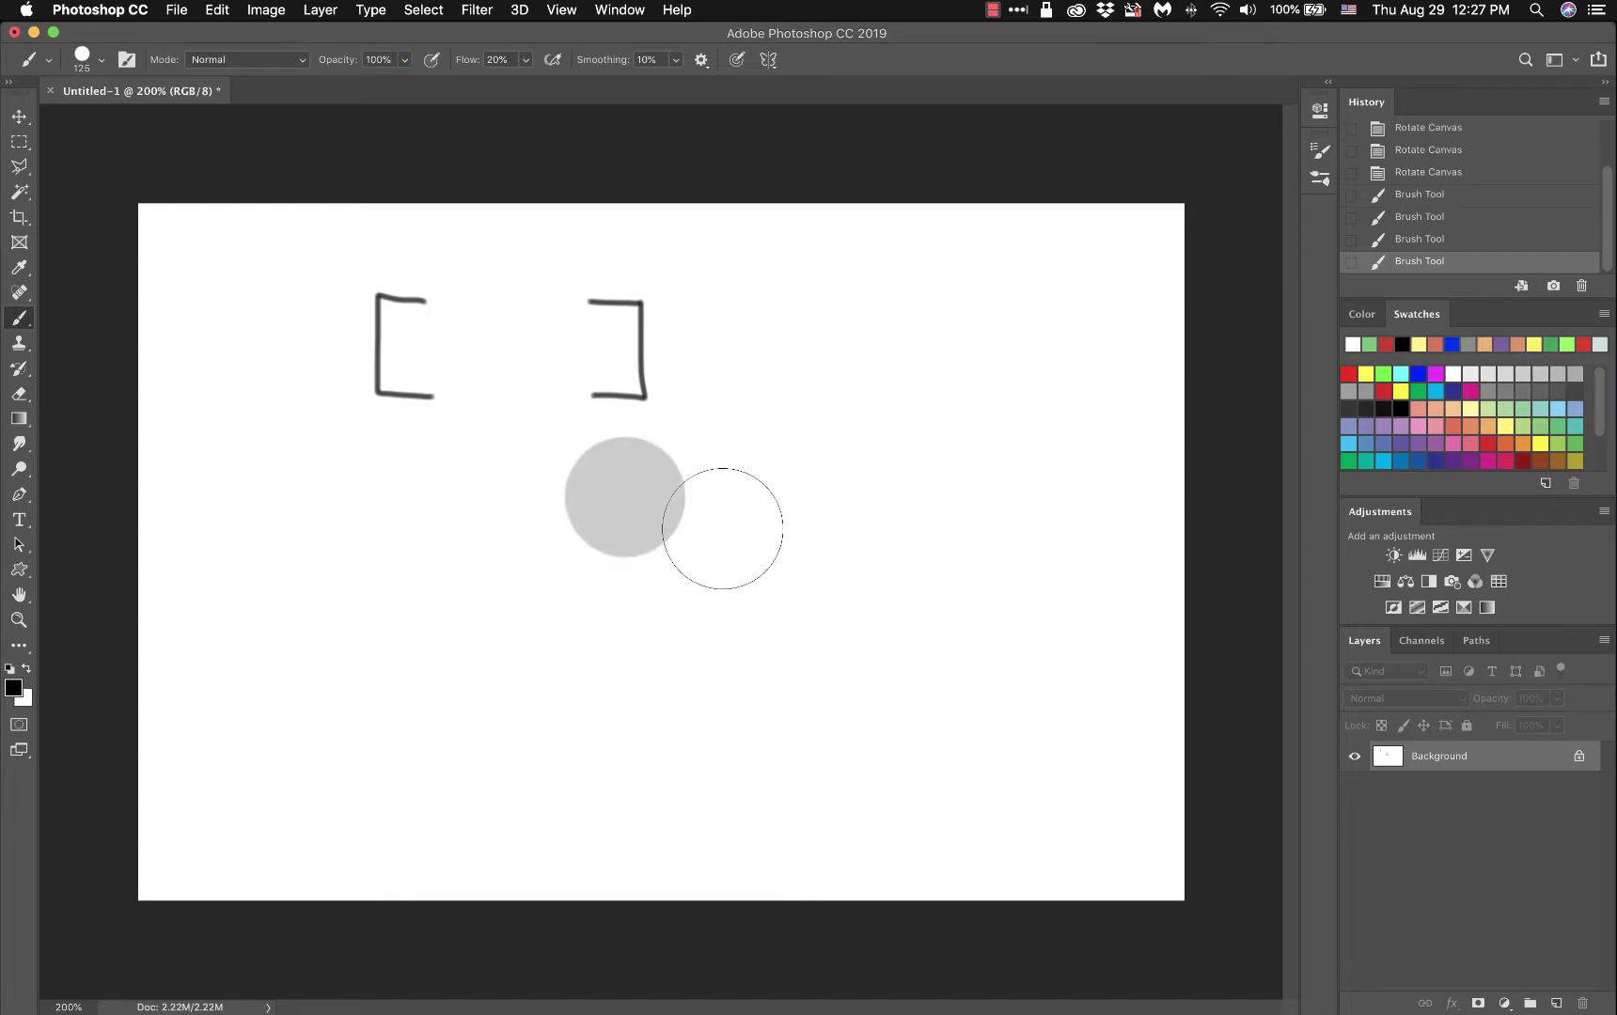
{"action": "key", "text": "super+z"}
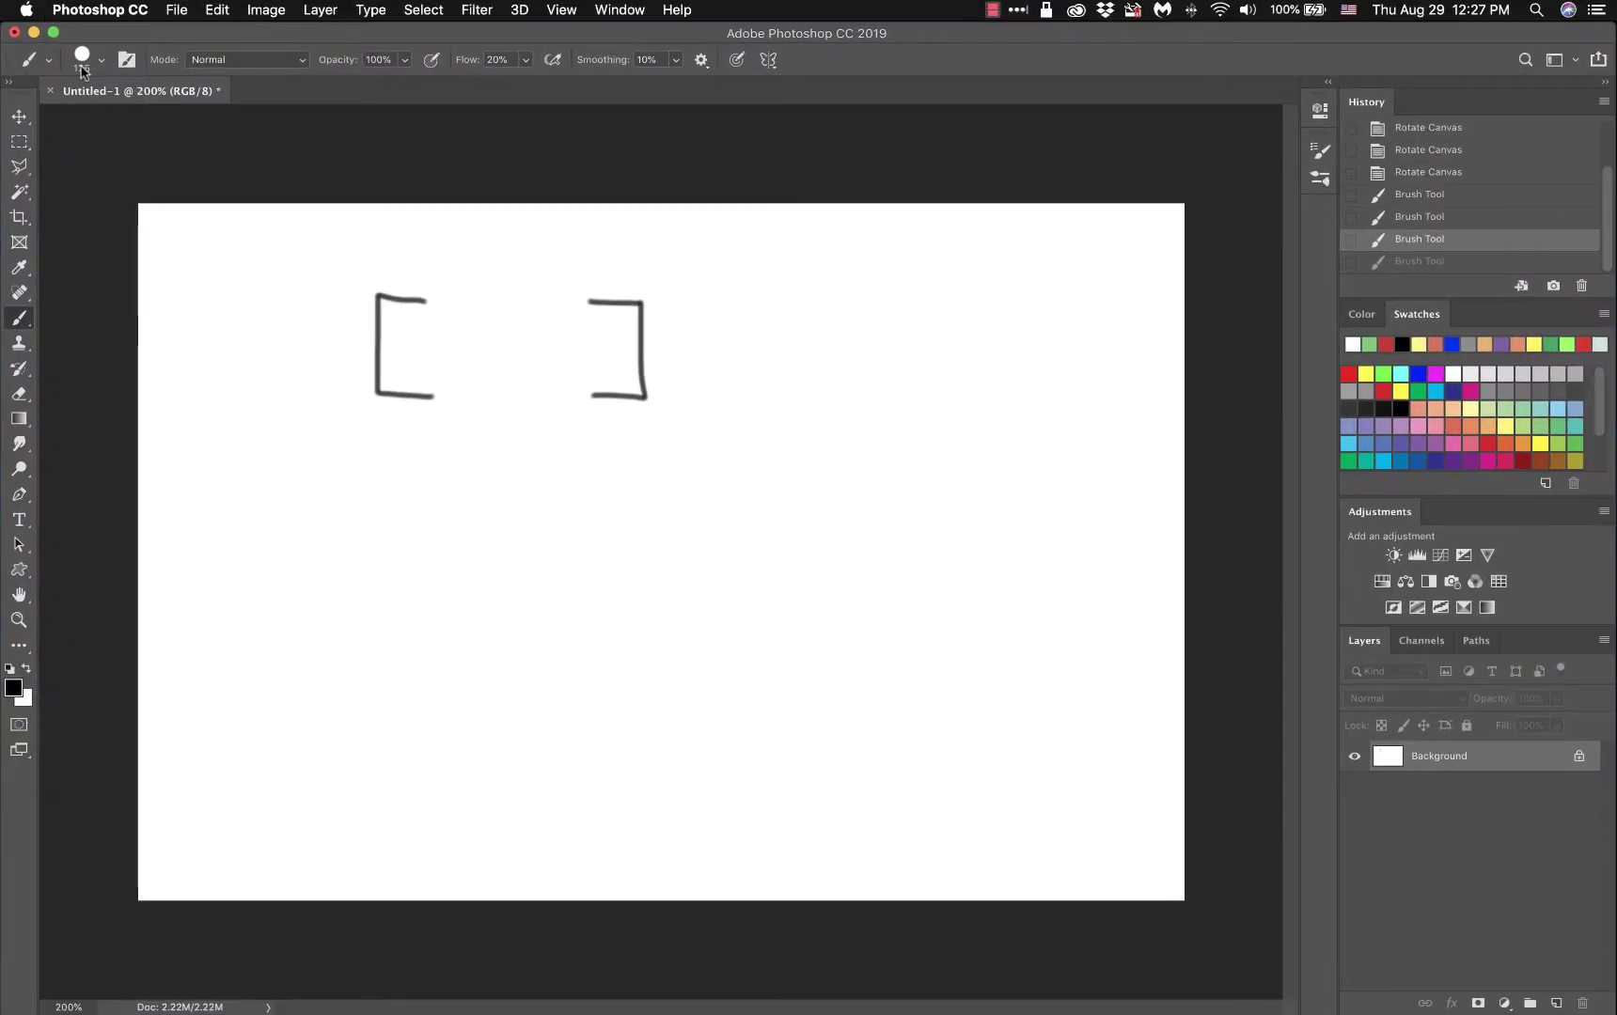
Step: Increase the brush size in steps up to 500 px
{"action": "key", "text": "bracketright"}
{"action": "key", "text": "bracketright"}
{"action": "key", "text": "bracketright"}
{"action": "key", "text": "bracketright"}
{"action": "key", "text": "bracketright"}
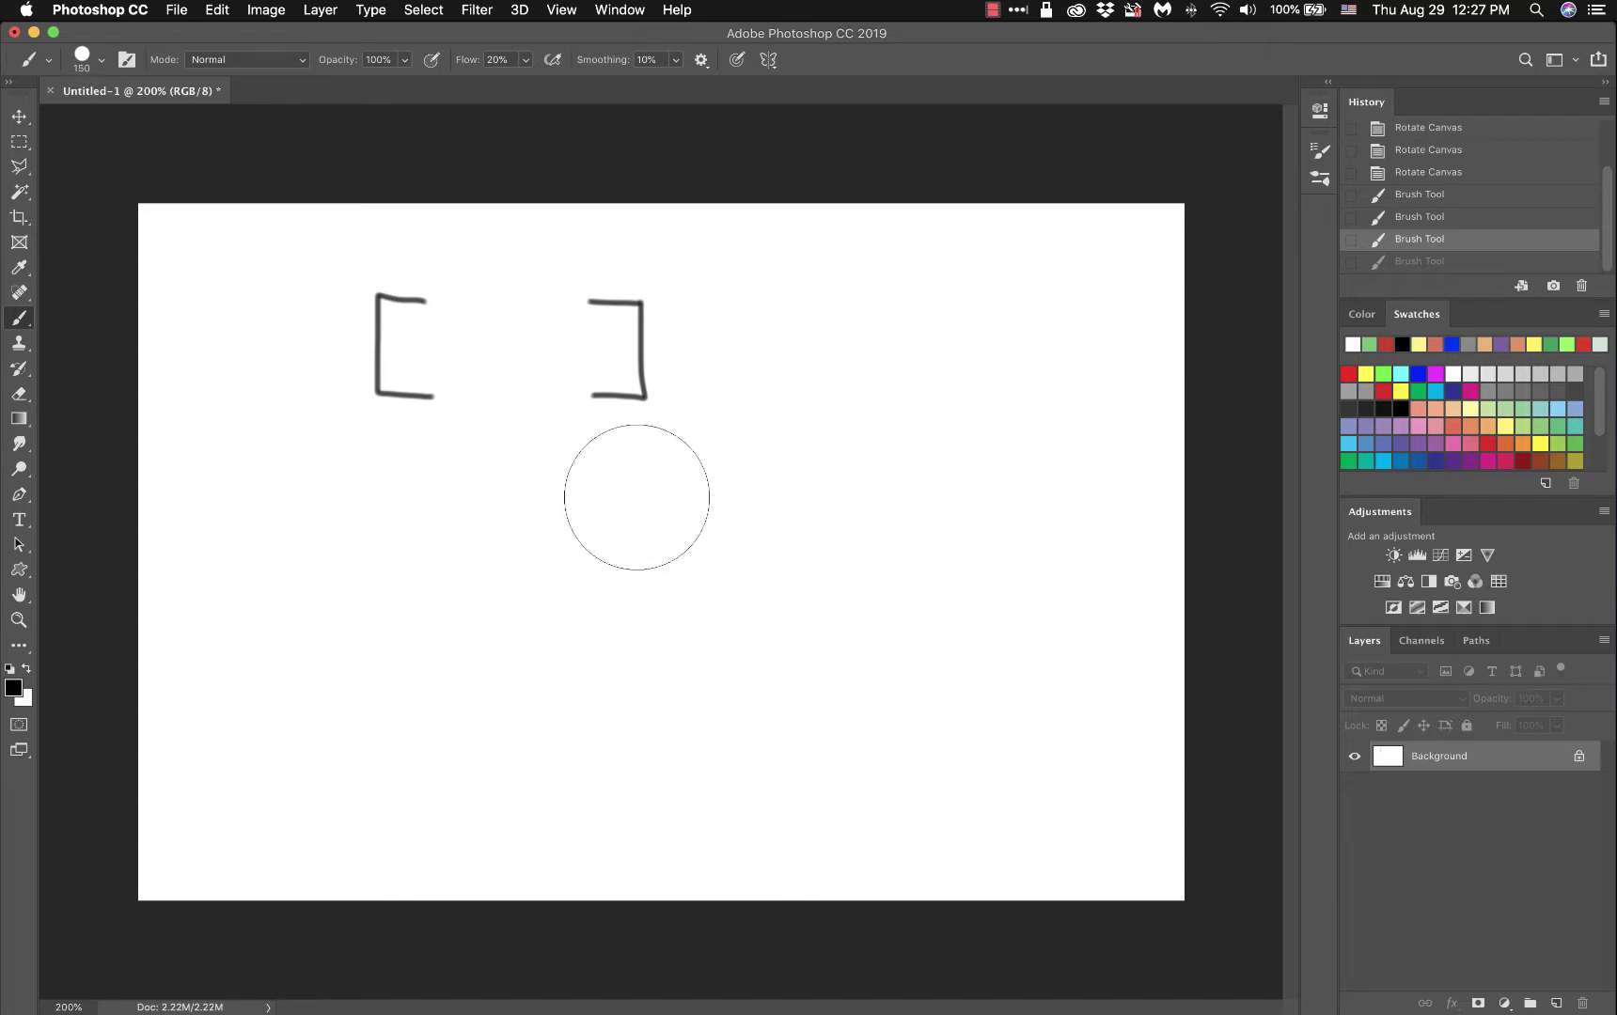
{"action": "key", "text": "bracketright"}
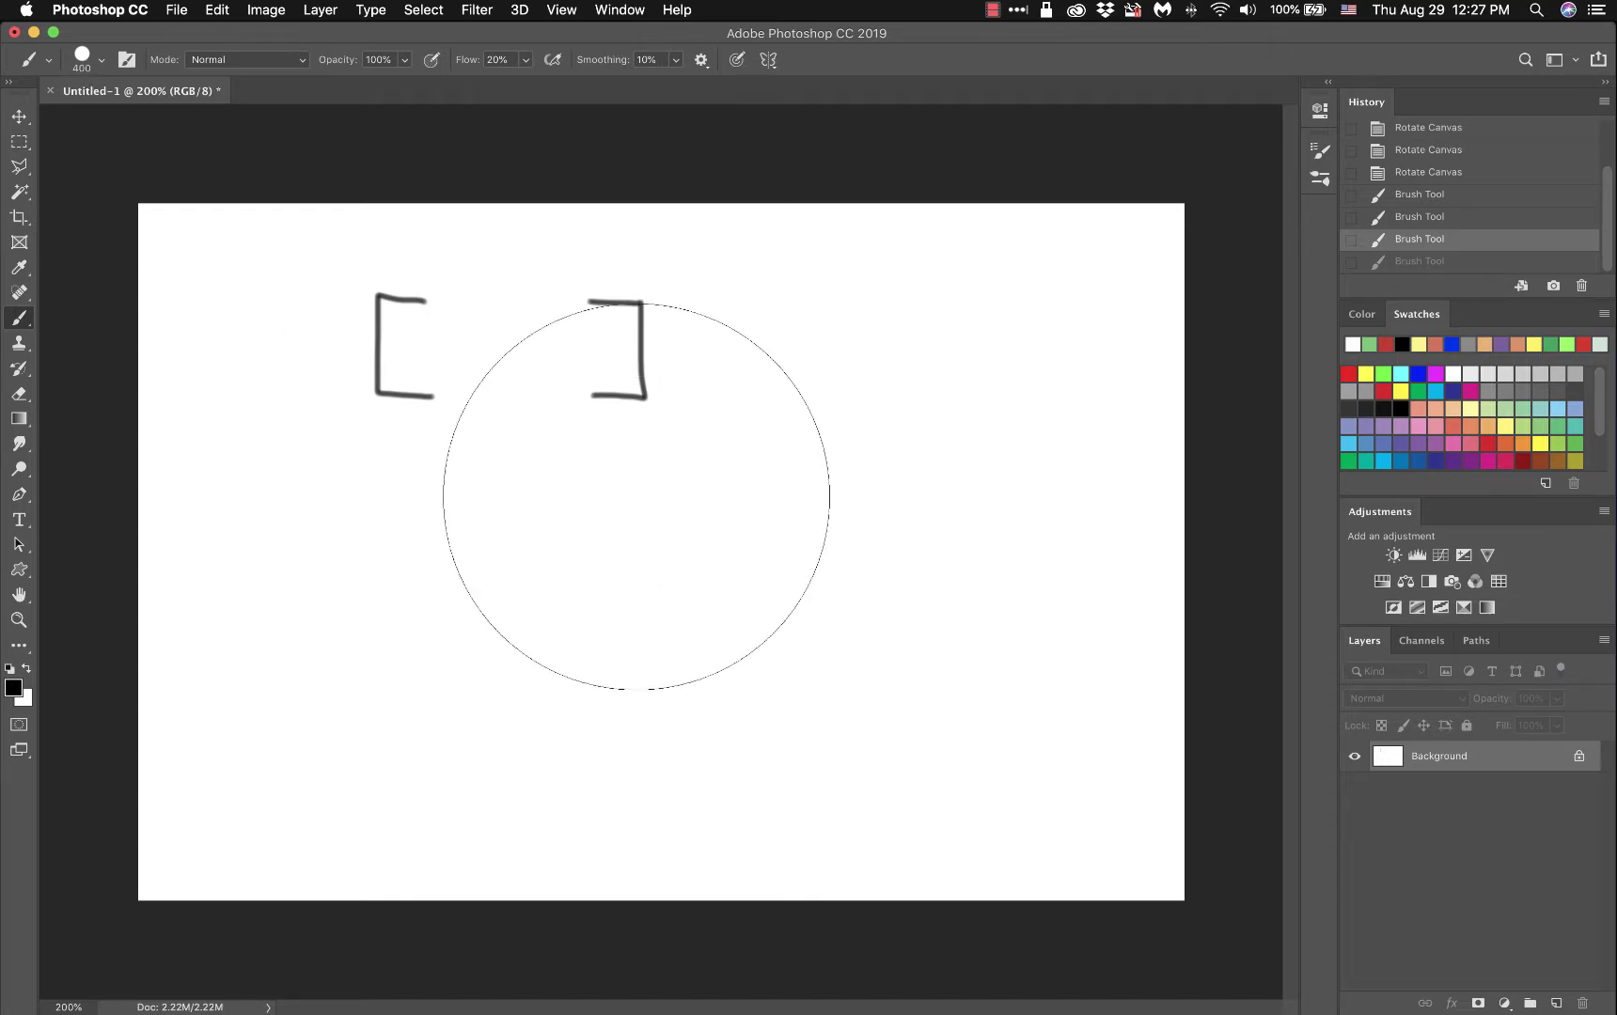
{"action": "key", "text": "bracketright"}
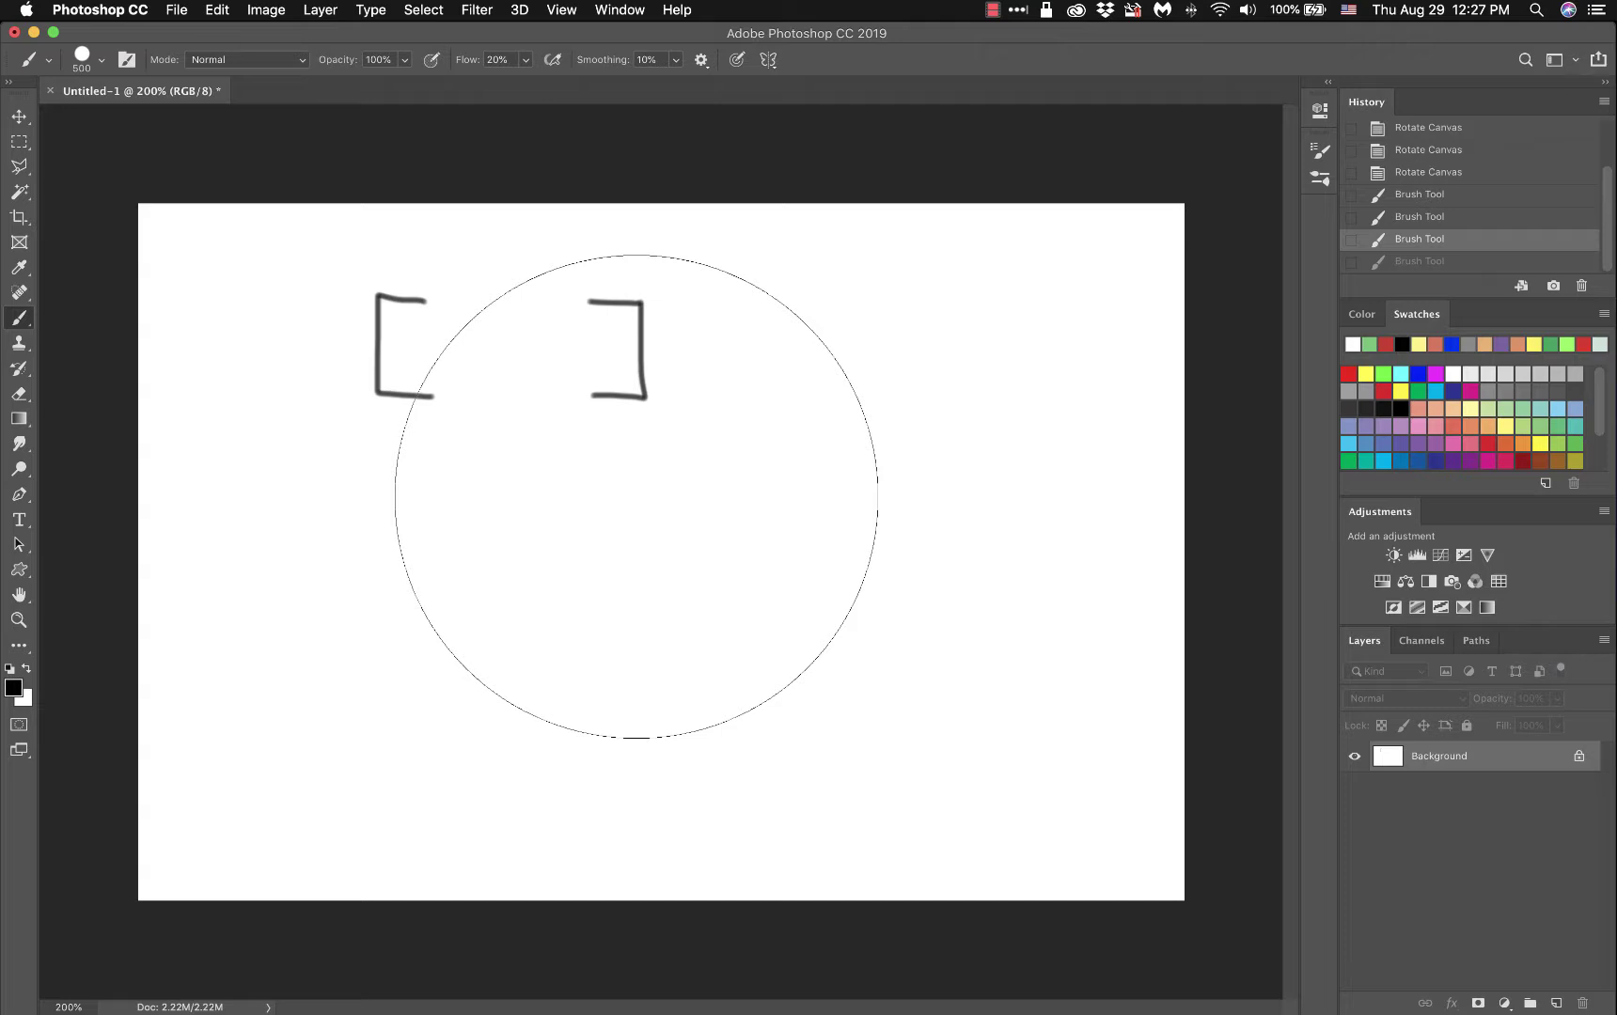
Step: Reduce the brush size in steps down to 45 px
{"action": "key", "text": "bracketleft"}
{"action": "key", "text": "bracketleft"}
{"action": "key", "text": "bracketleft"}
{"action": "key", "text": "bracketleft"}
{"action": "key", "text": "bracketleft"}
{"action": "key", "text": "bracketleft"}
{"action": "key", "text": "bracketleft"}
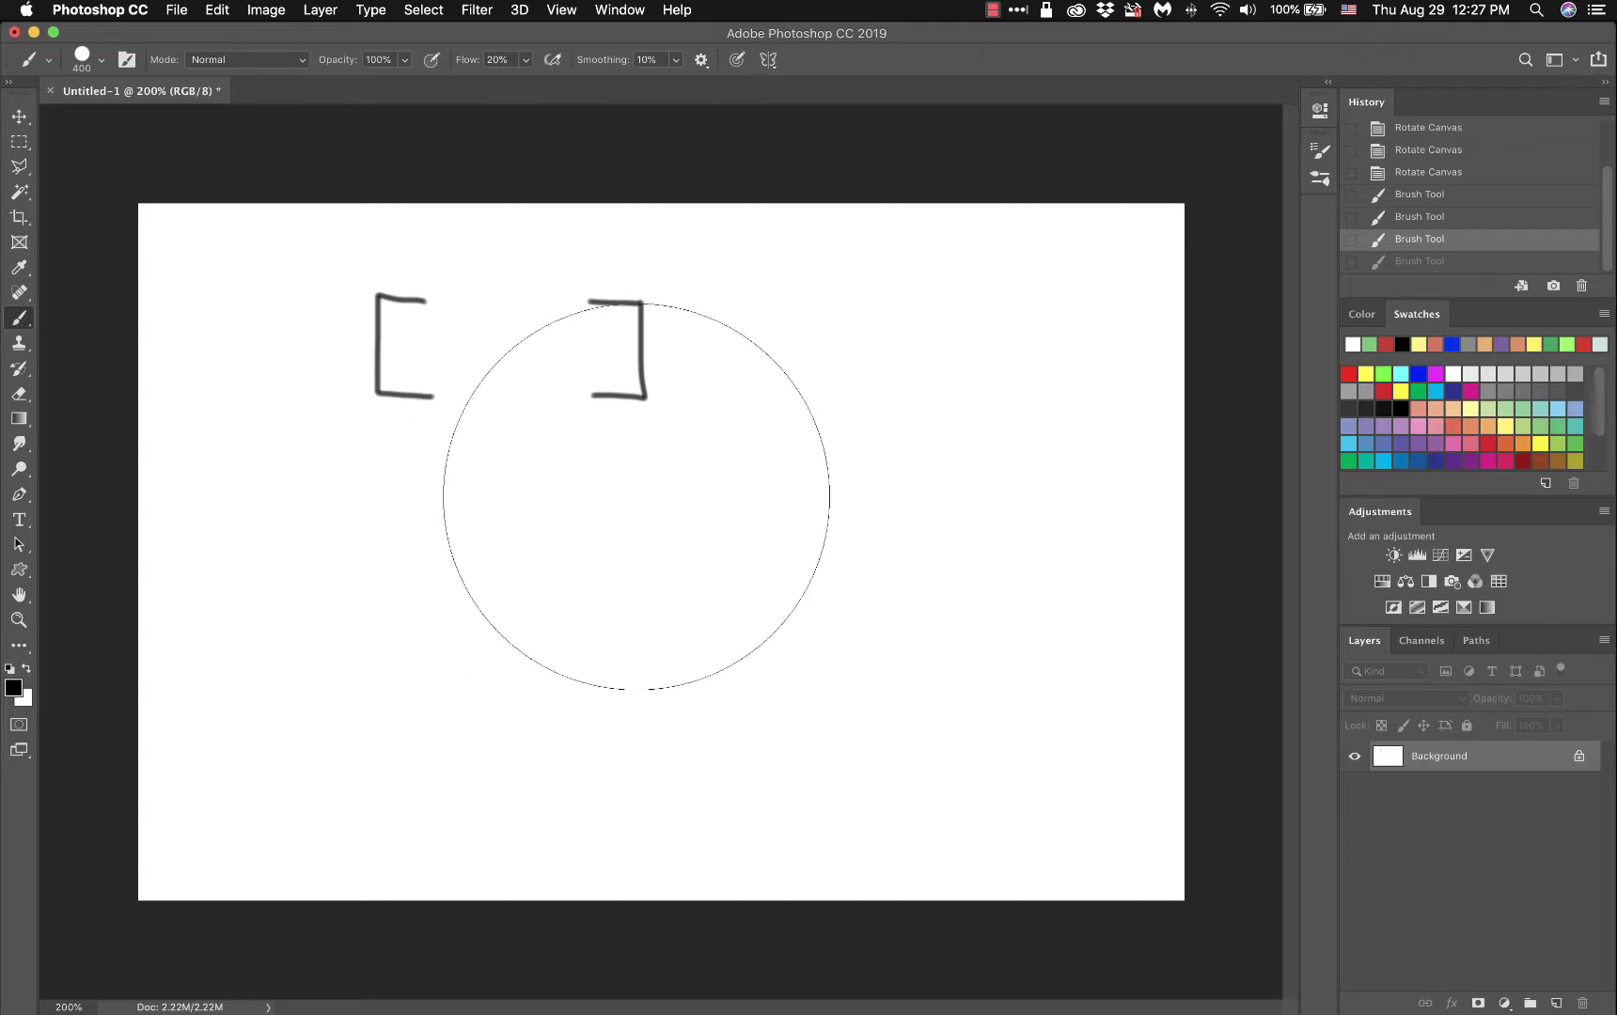
{"action": "key", "text": "bracketleft"}
{"action": "key", "text": "bracketleft"}
{"action": "key", "text": "bracketleft"}
{"action": "key", "text": "bracketleft"}
{"action": "key", "text": "bracketleft"}
{"action": "key", "text": "bracketleft"}
{"action": "key", "text": "bracketleft"}
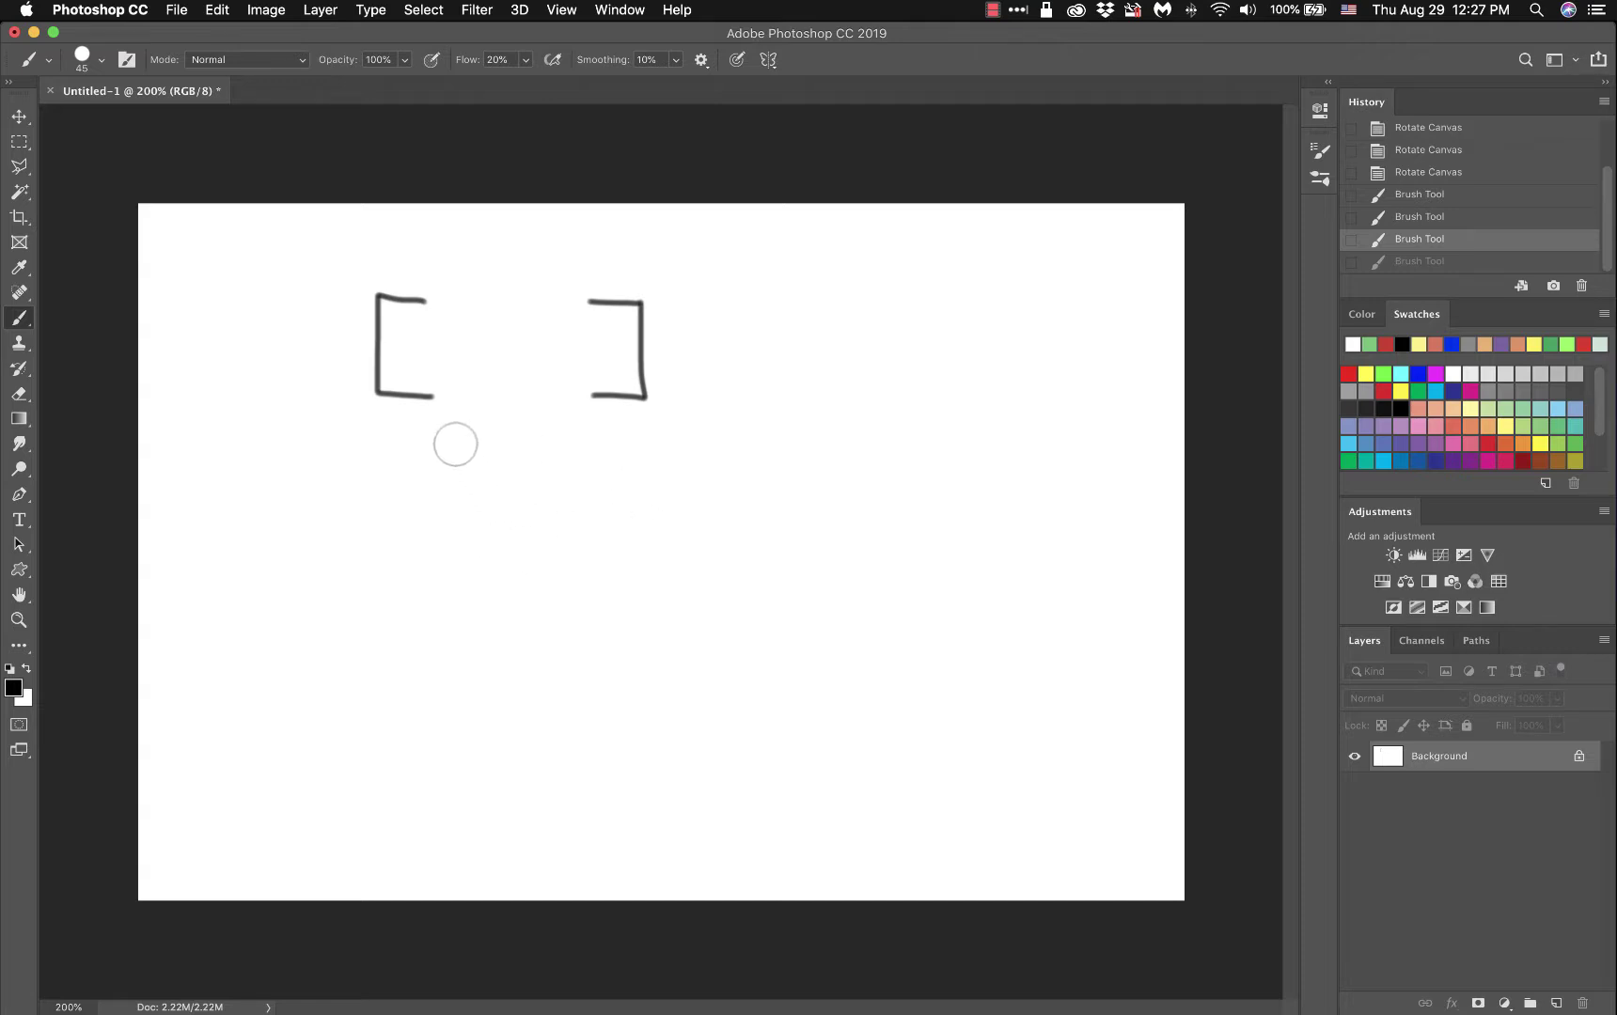
Step: Undo the brush strokes of both painted brackets to clear the canvas
{"action": "left_click", "coordinate": [102, 61]}
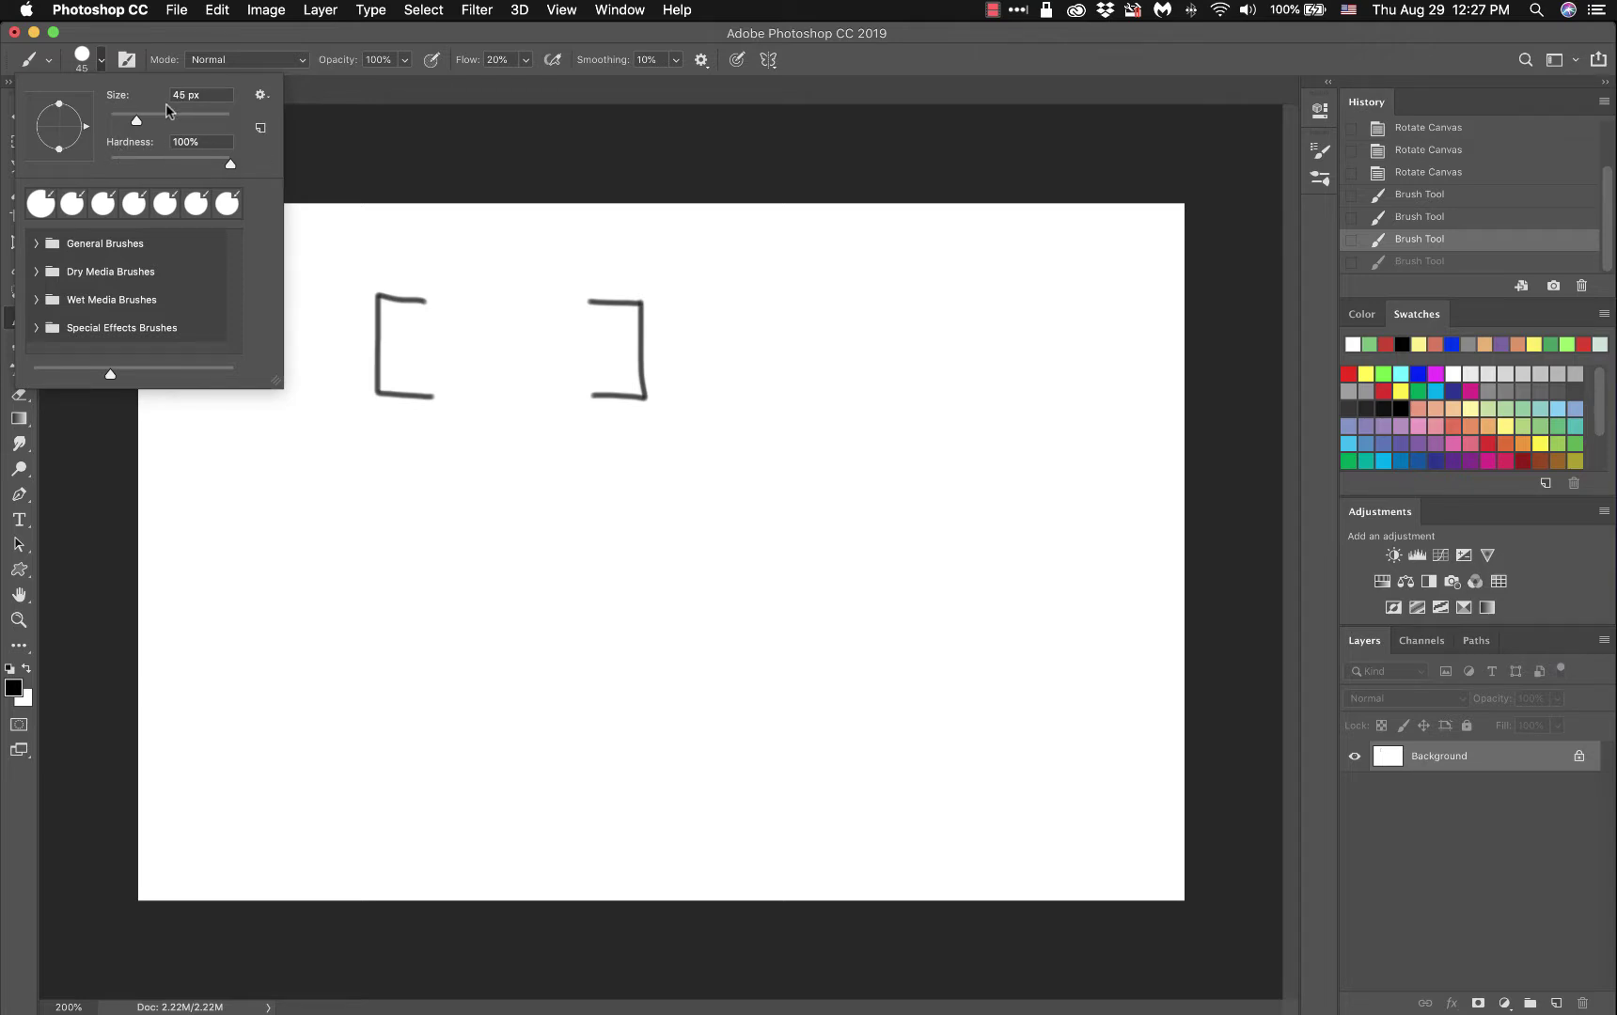
{"action": "left_click", "coordinate": [390, 40]}
{"action": "key", "text": "super+z"}
{"action": "key", "text": "super+z"}
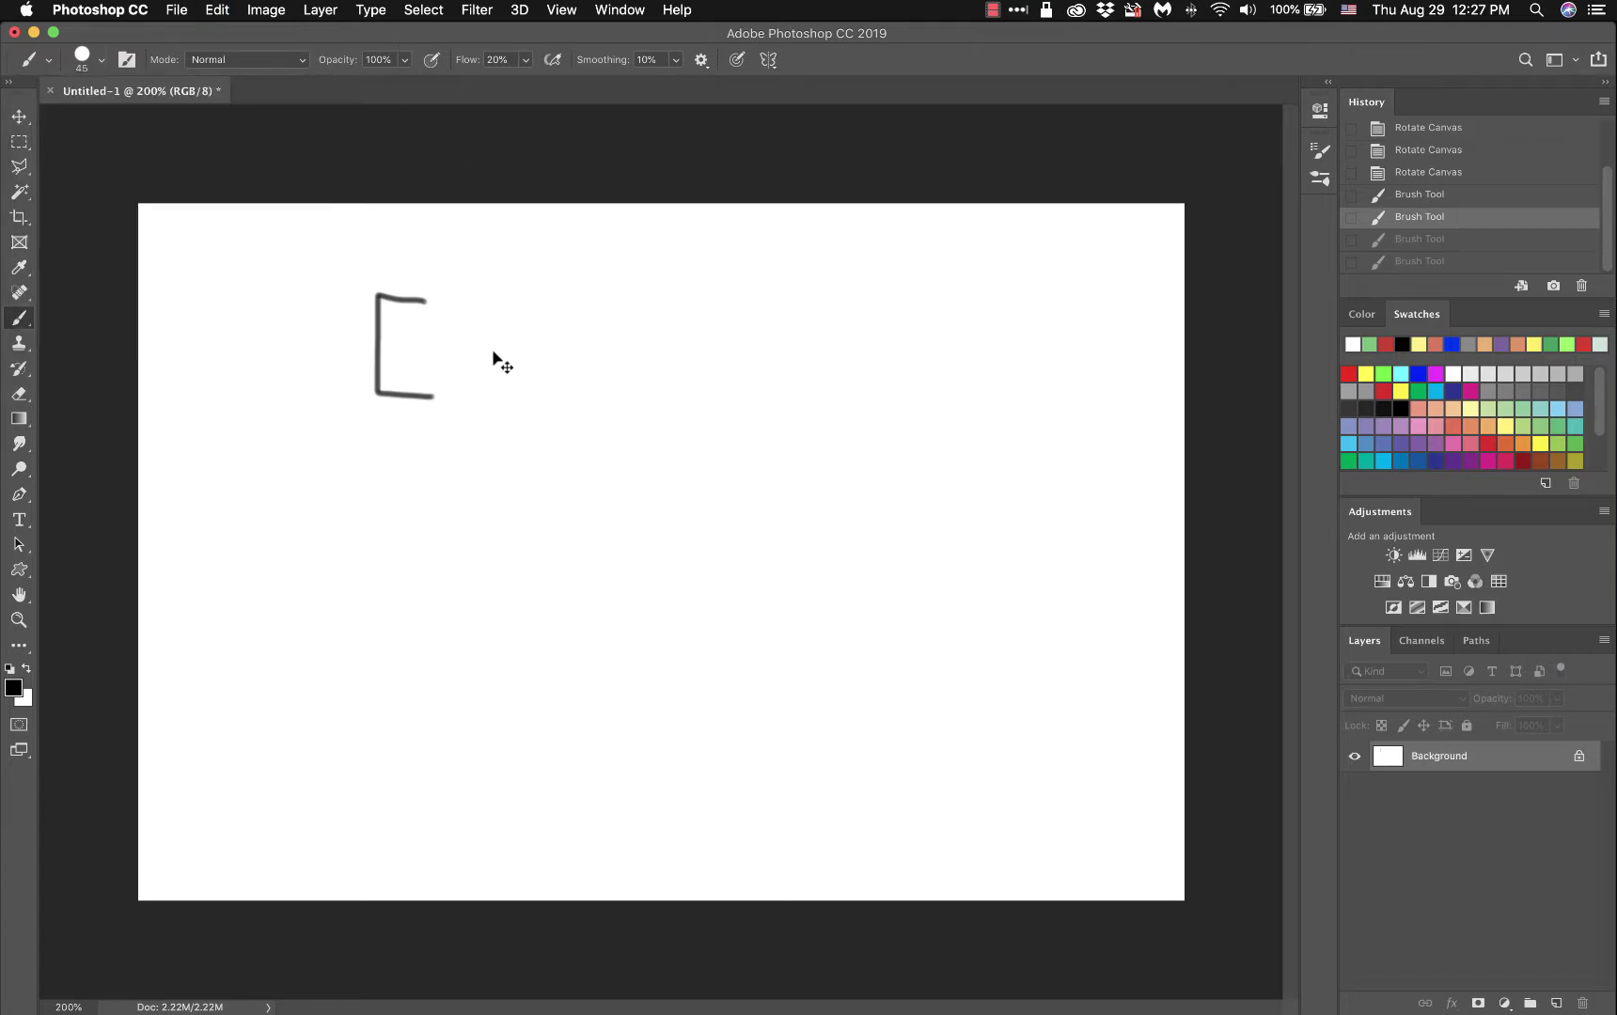
Step: Set the brush size to 10 px and paint a straight horizontal line across the canvas's upper part
{"action": "left_click", "coordinate": [84, 59]}
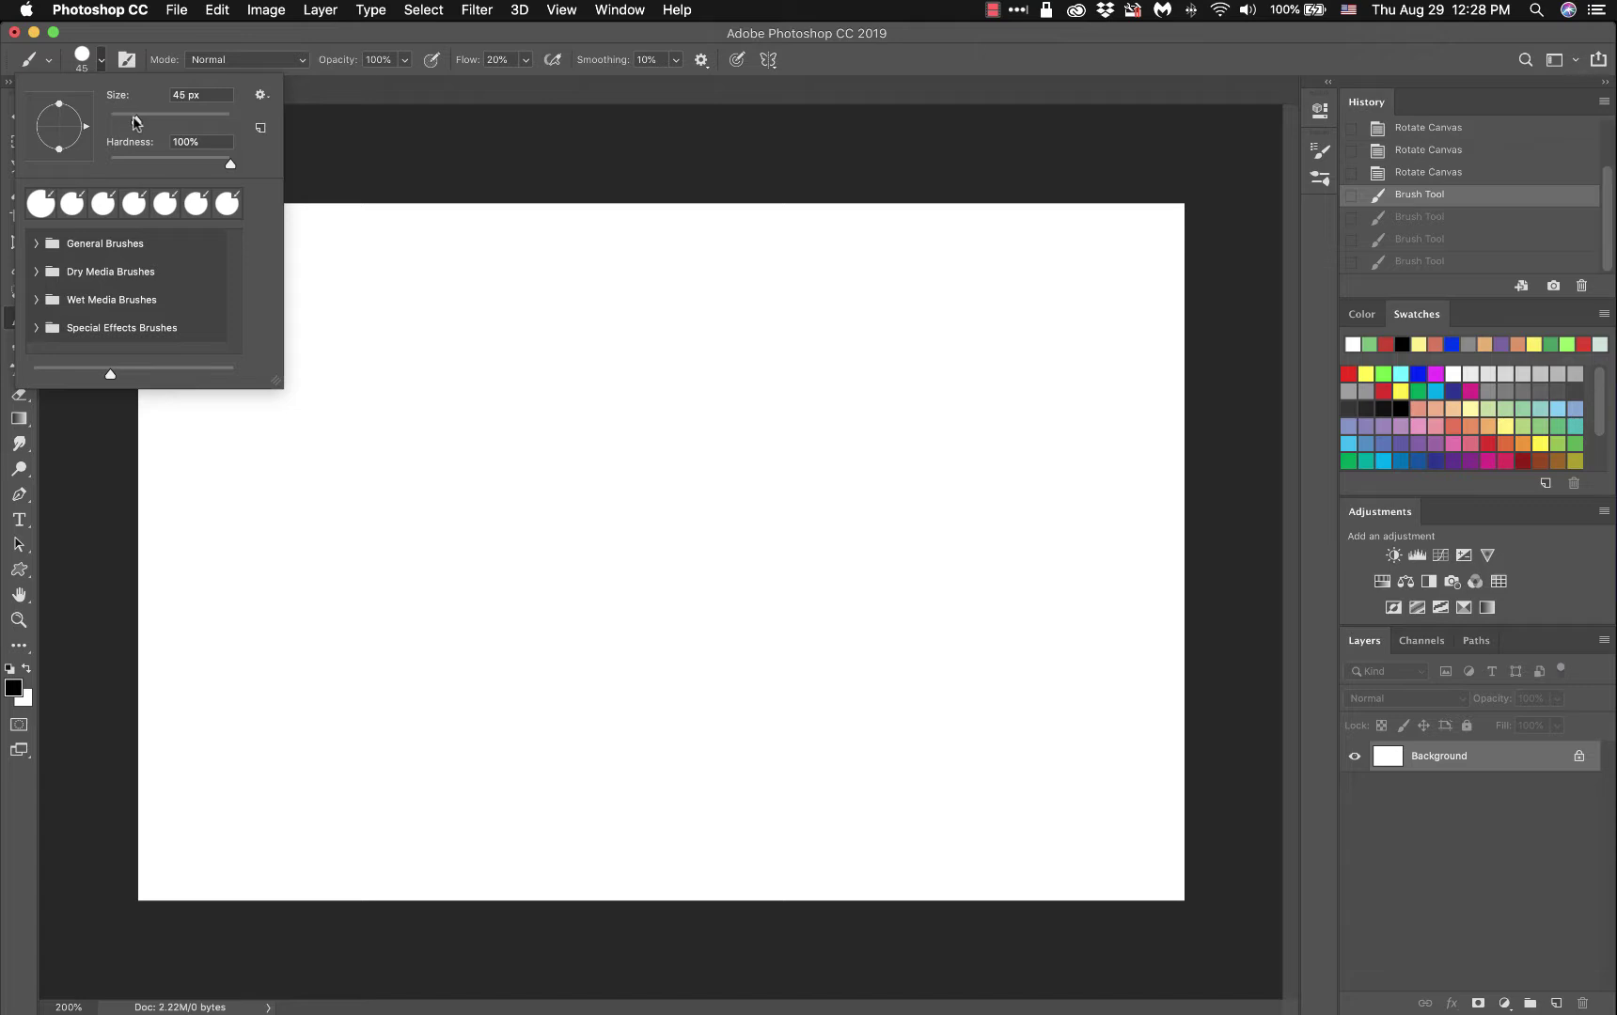
{"action": "mouse_move", "coordinate": [136, 122]}
{"action": "left_mouse_down"}
{"action": "mouse_move", "coordinate": [95, 133]}
{"action": "mouse_move", "coordinate": [114, 135]}
{"action": "left_mouse_up"}
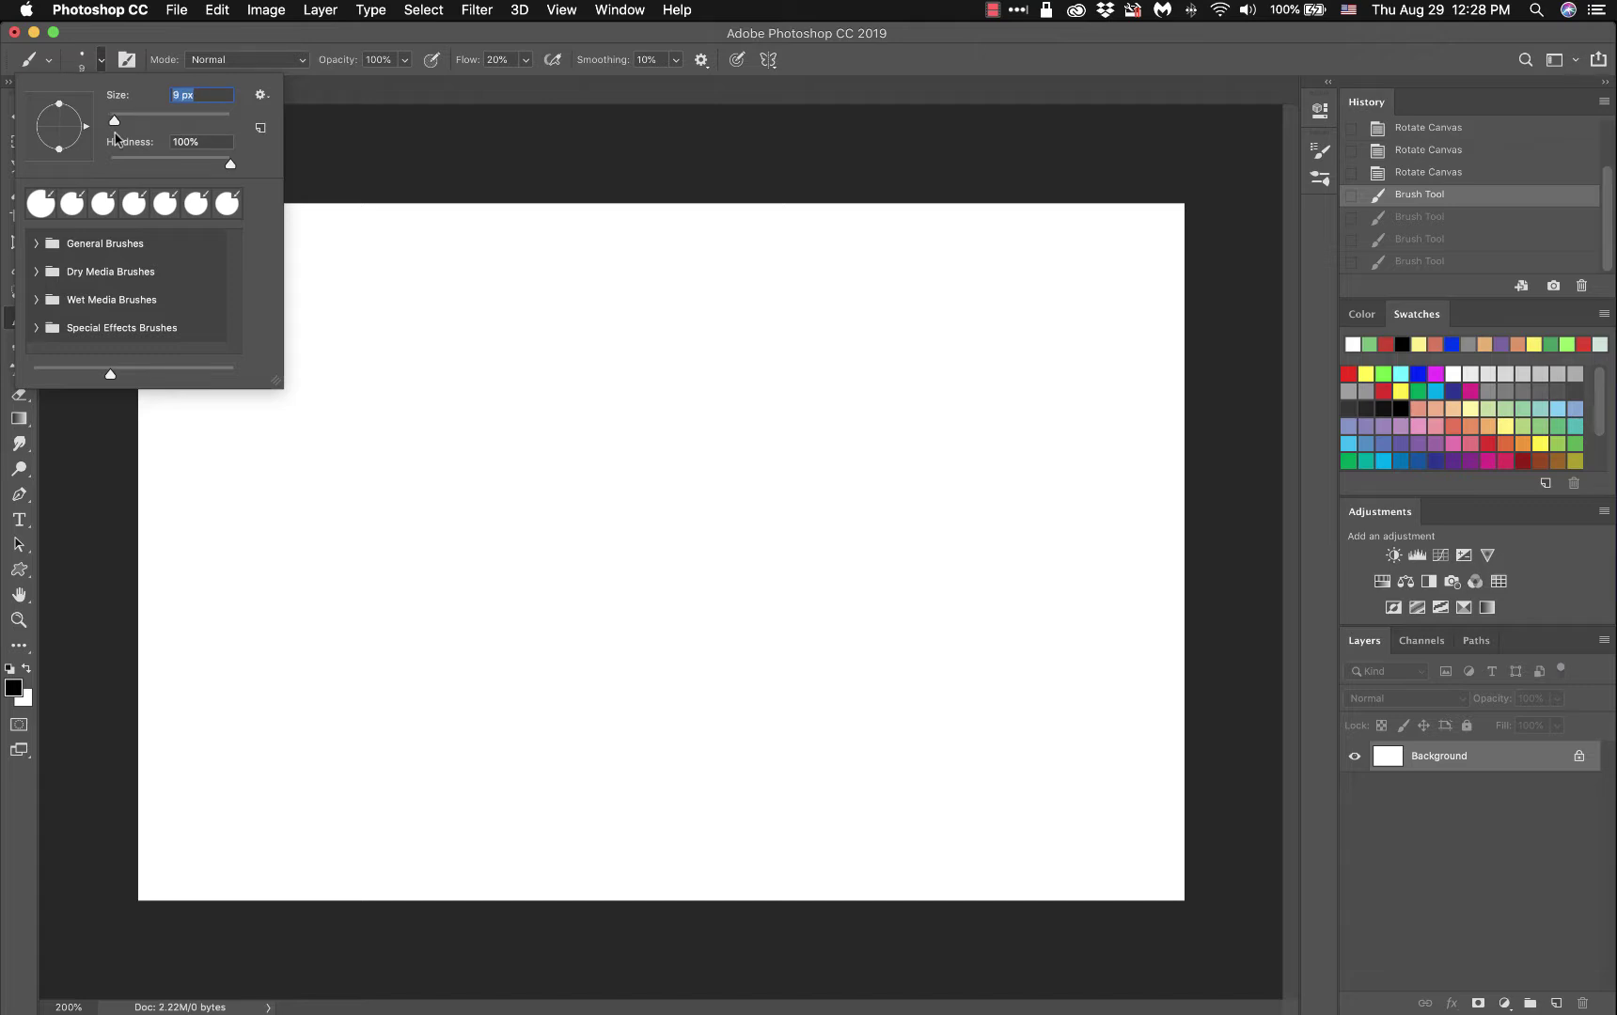
{"action": "type", "text": "10"}
{"action": "key", "text": "Return"}
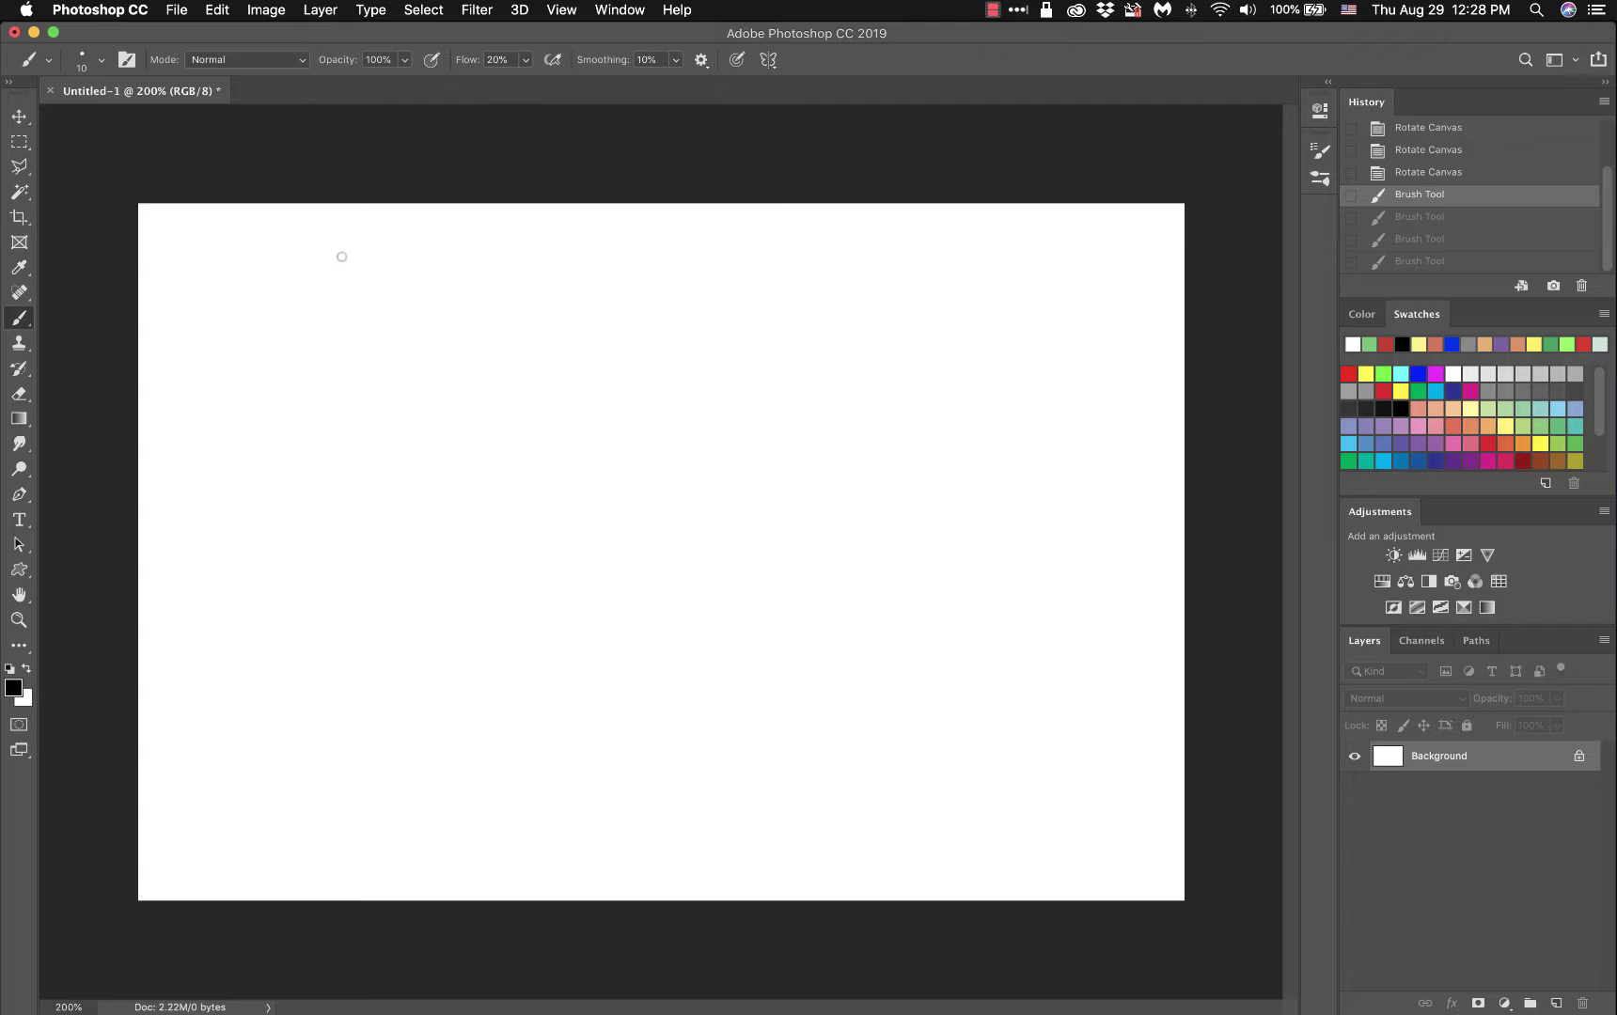
{"action": "mouse_move", "coordinate": [342, 257]}
{"action": "left_mouse_down"}
{"action": "mouse_move", "coordinate": [810, 279]}
{"action": "mouse_move", "coordinate": [849, 257]}
{"action": "left_mouse_up"}
Step: Set the brush flow to 100% and undo the painted horizontal line
{"action": "left_click_drag", "start_coordinate": [468, 59], "coordinate": [677, 68]}
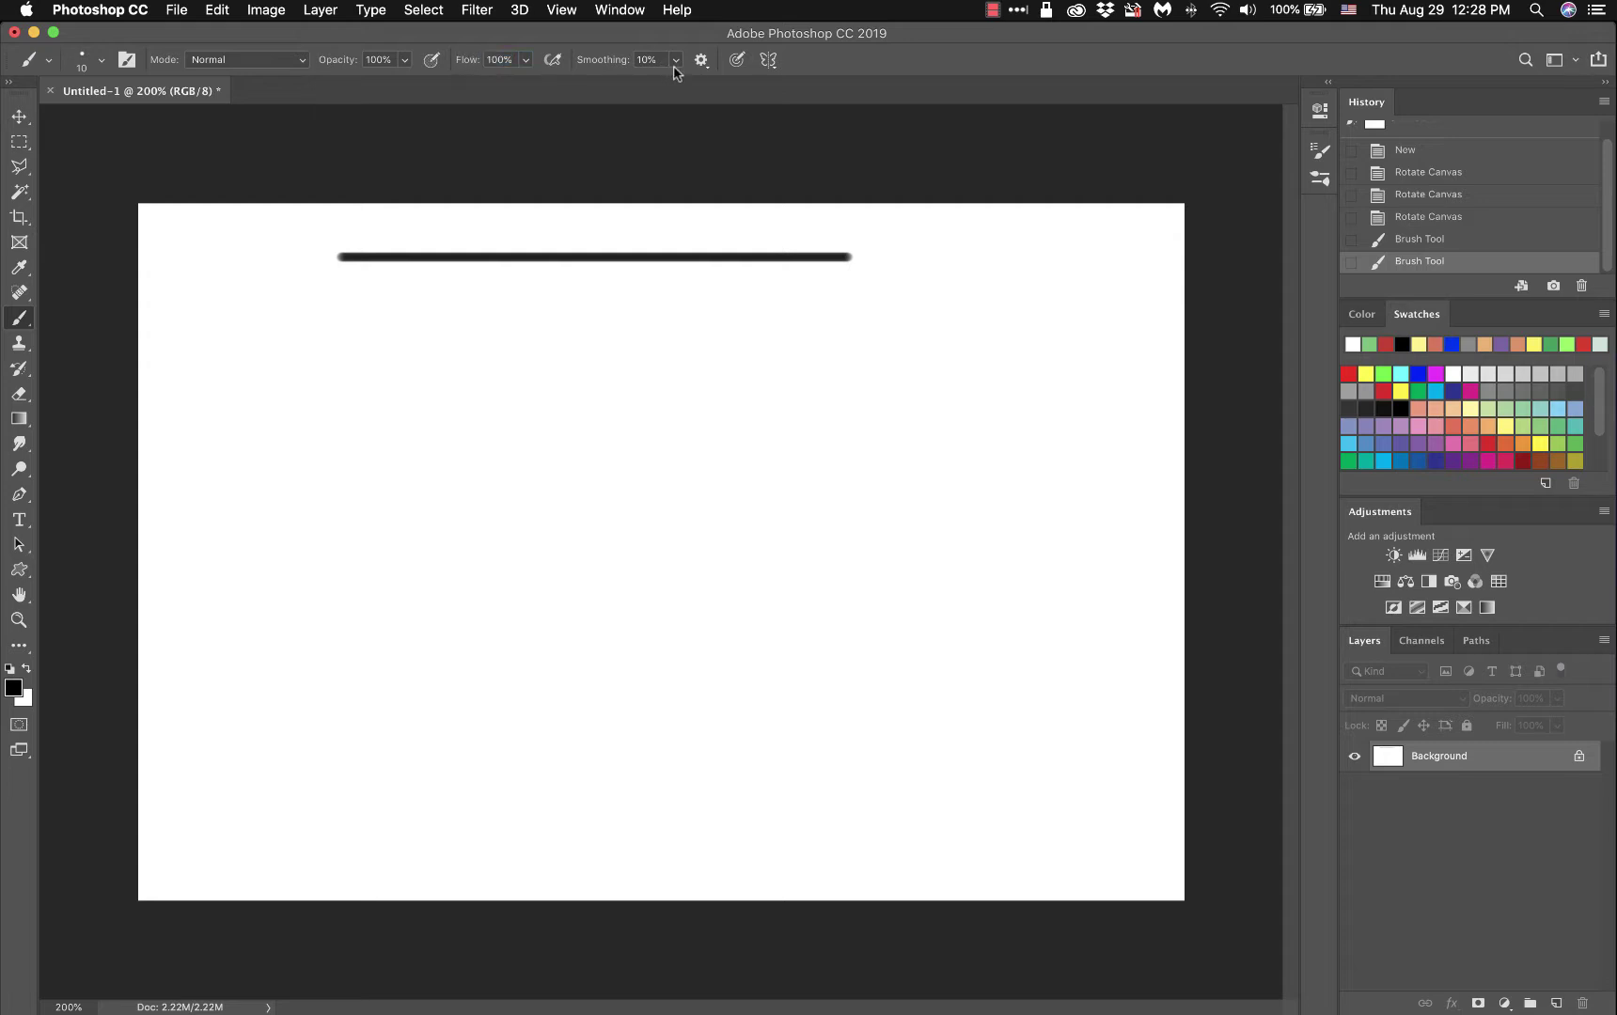
{"action": "key", "text": "super+z"}
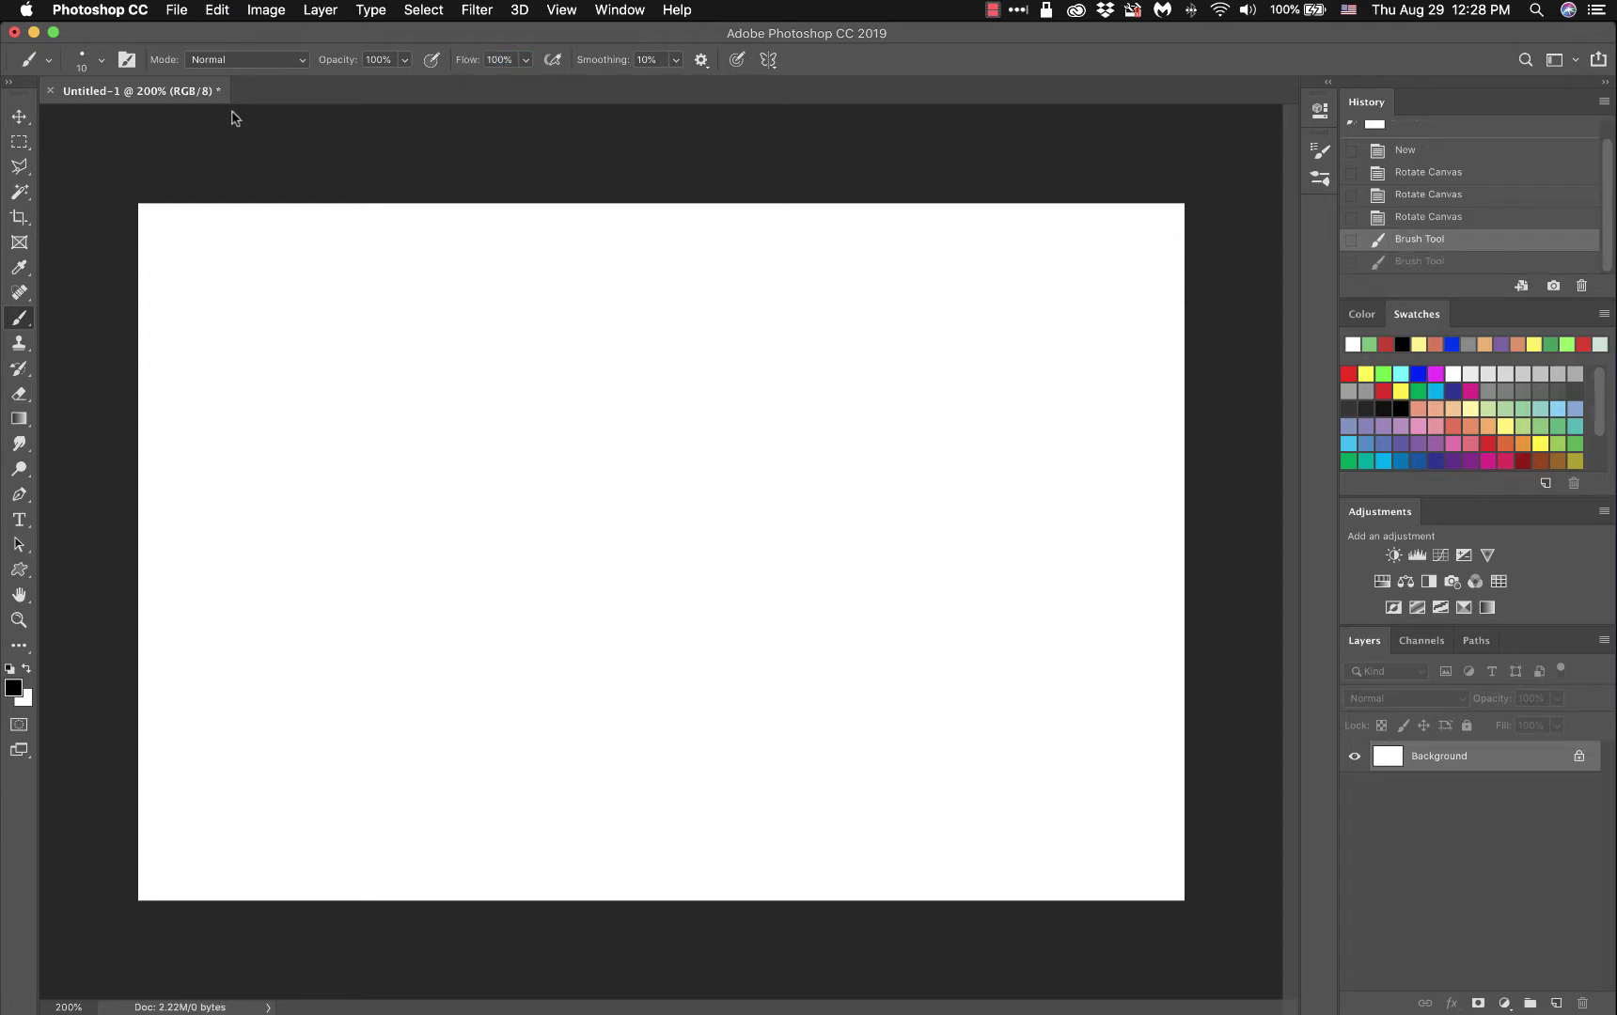
Step: Set the brush size to 1 px and paint a straight horizontal line near the canvas's upper edge
{"action": "left_click", "coordinate": [101, 64]}
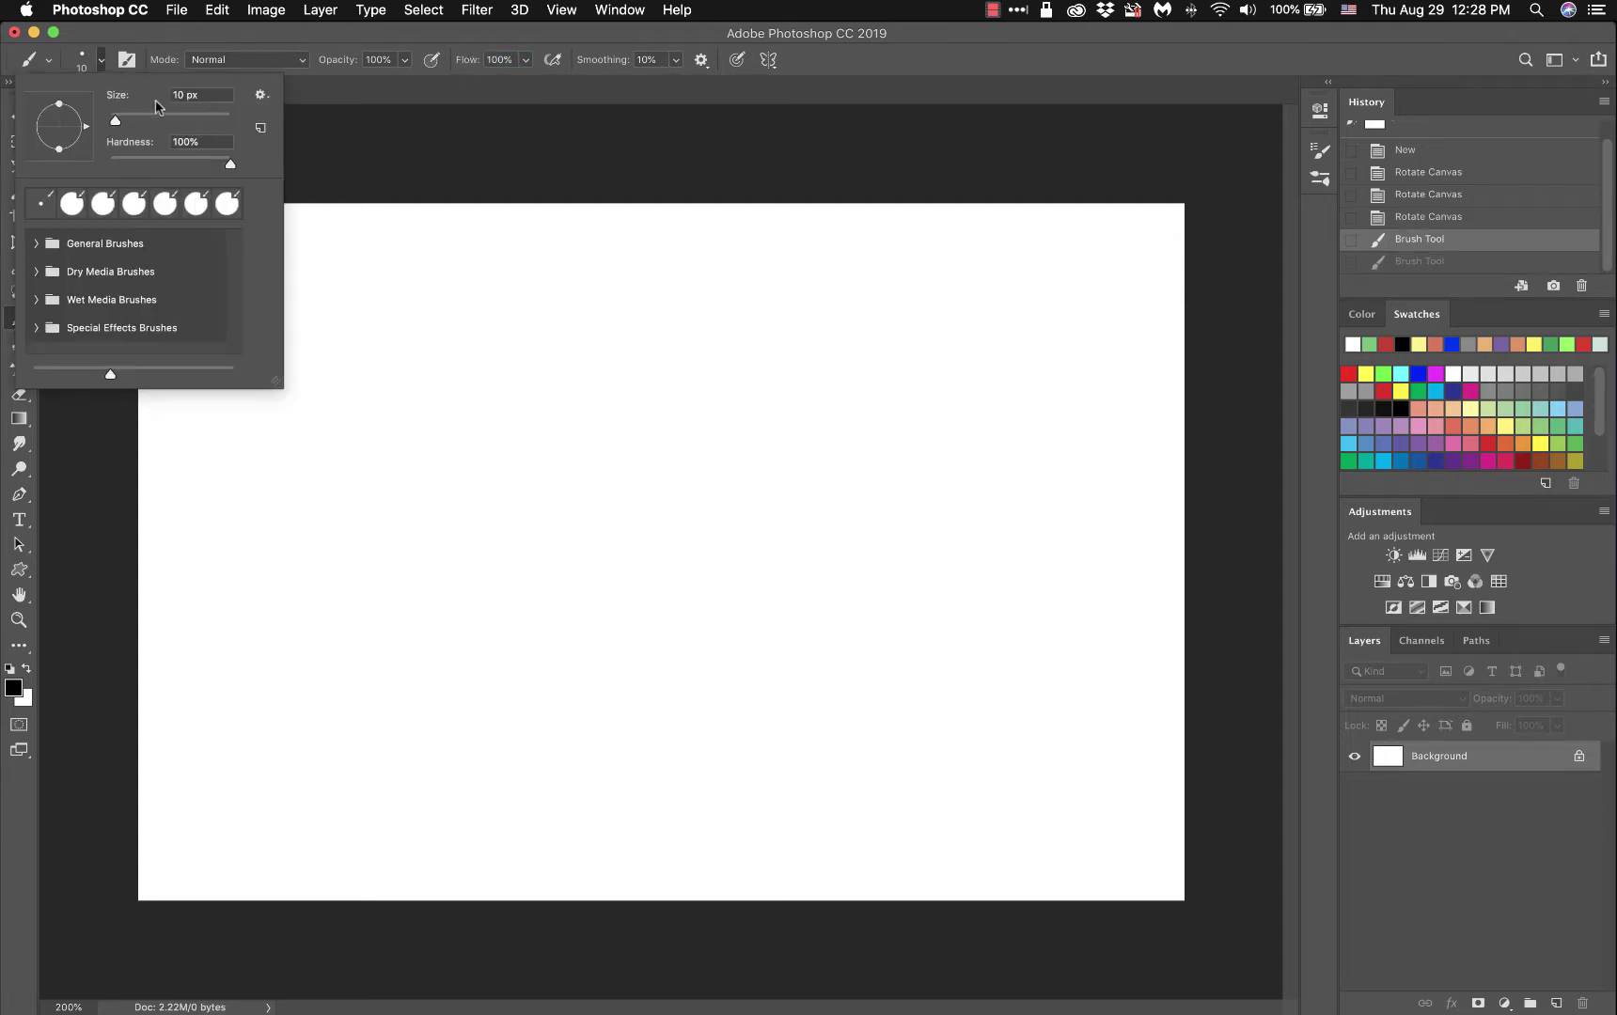
{"action": "left_click", "coordinate": [193, 95]}
{"action": "type", "text": "1"}
{"action": "key", "text": "Return"}
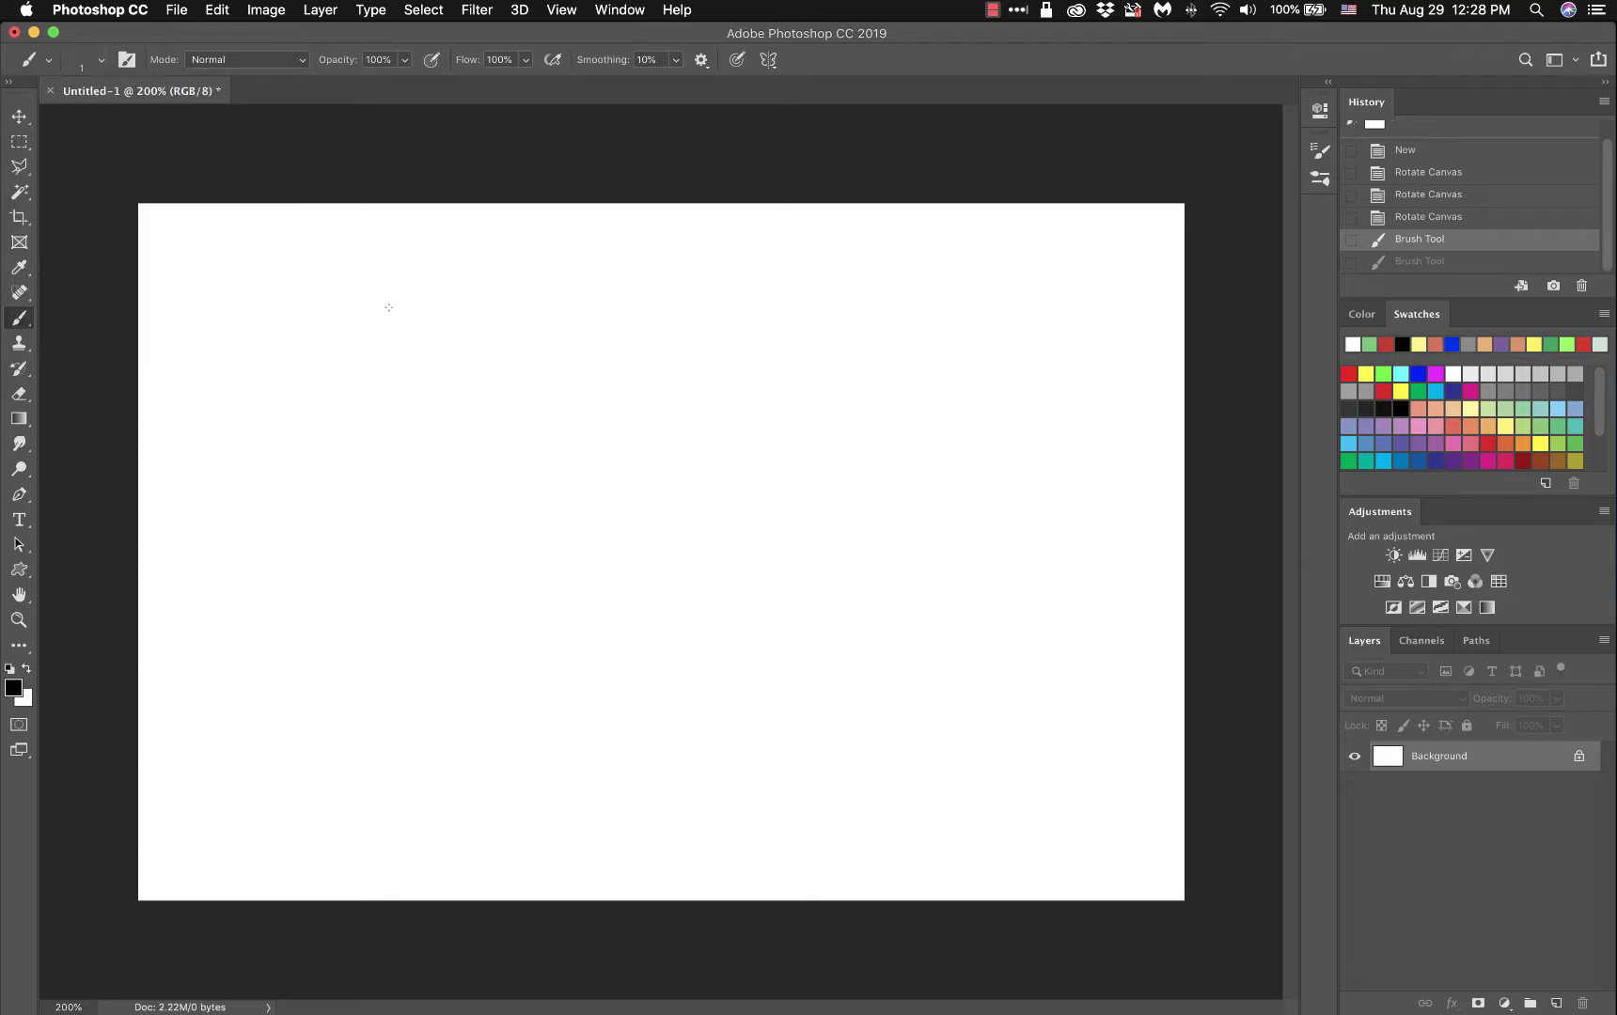
{"action": "left_click_drag", "start_coordinate": [323, 244], "coordinate": [938, 300]}
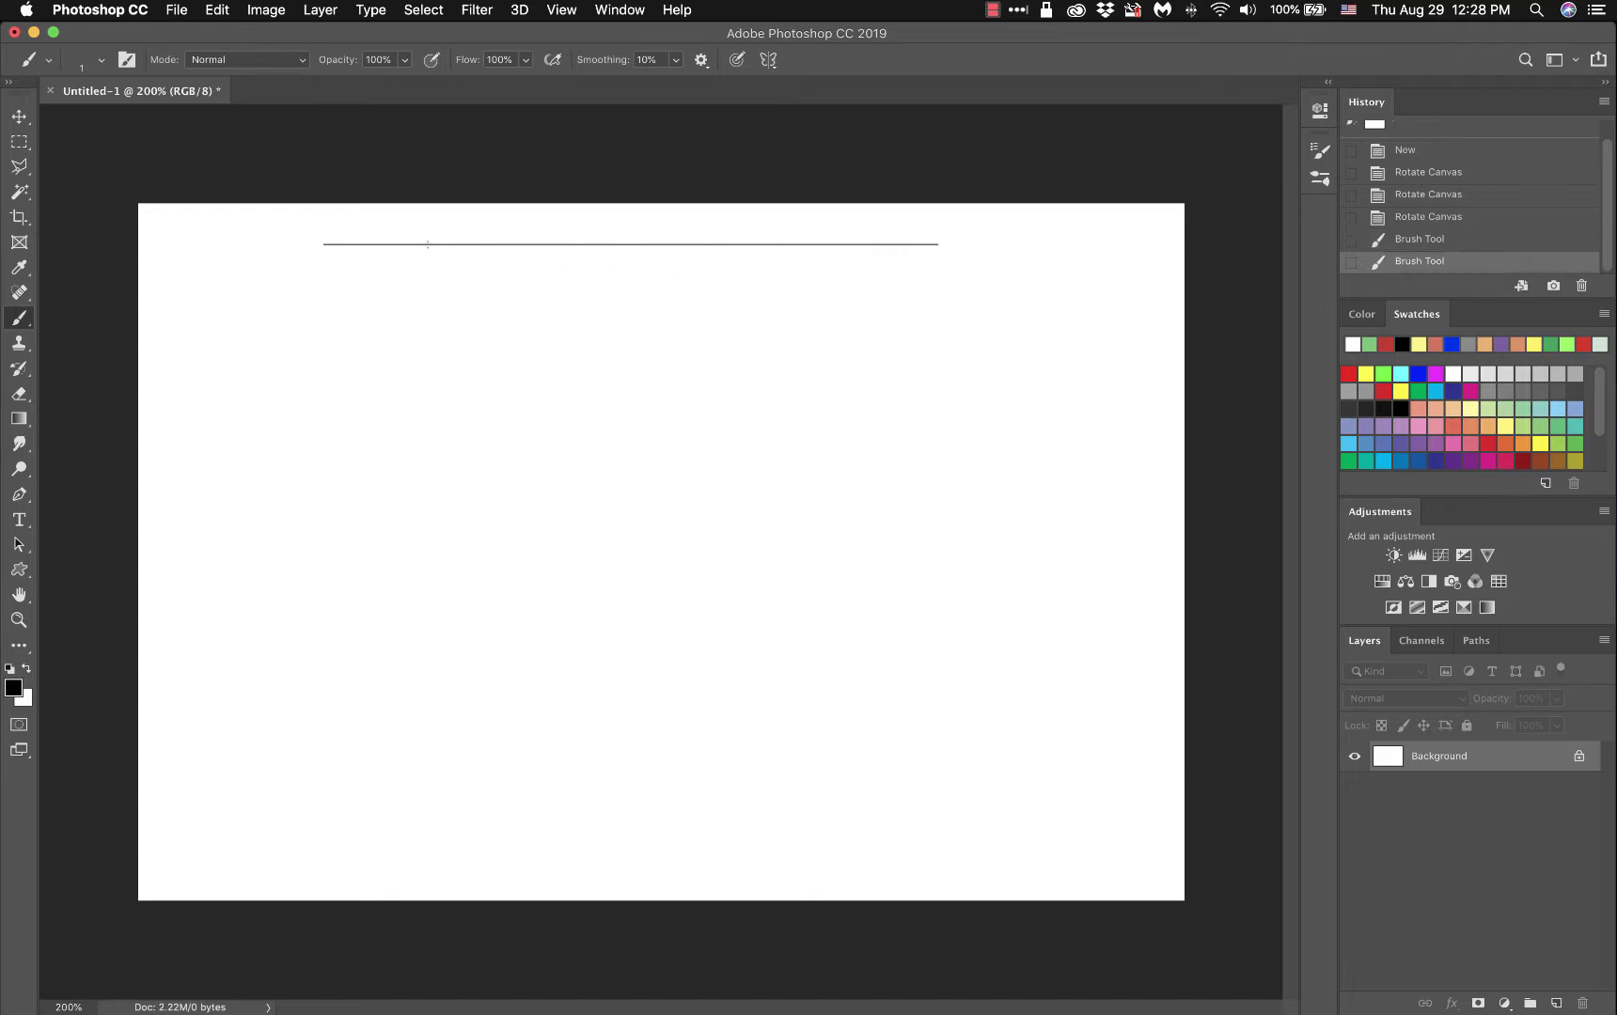
Step: Set the brush size to 3 px and paint a horizontal line just below the 1 px line
{"action": "left_click", "coordinate": [102, 59]}
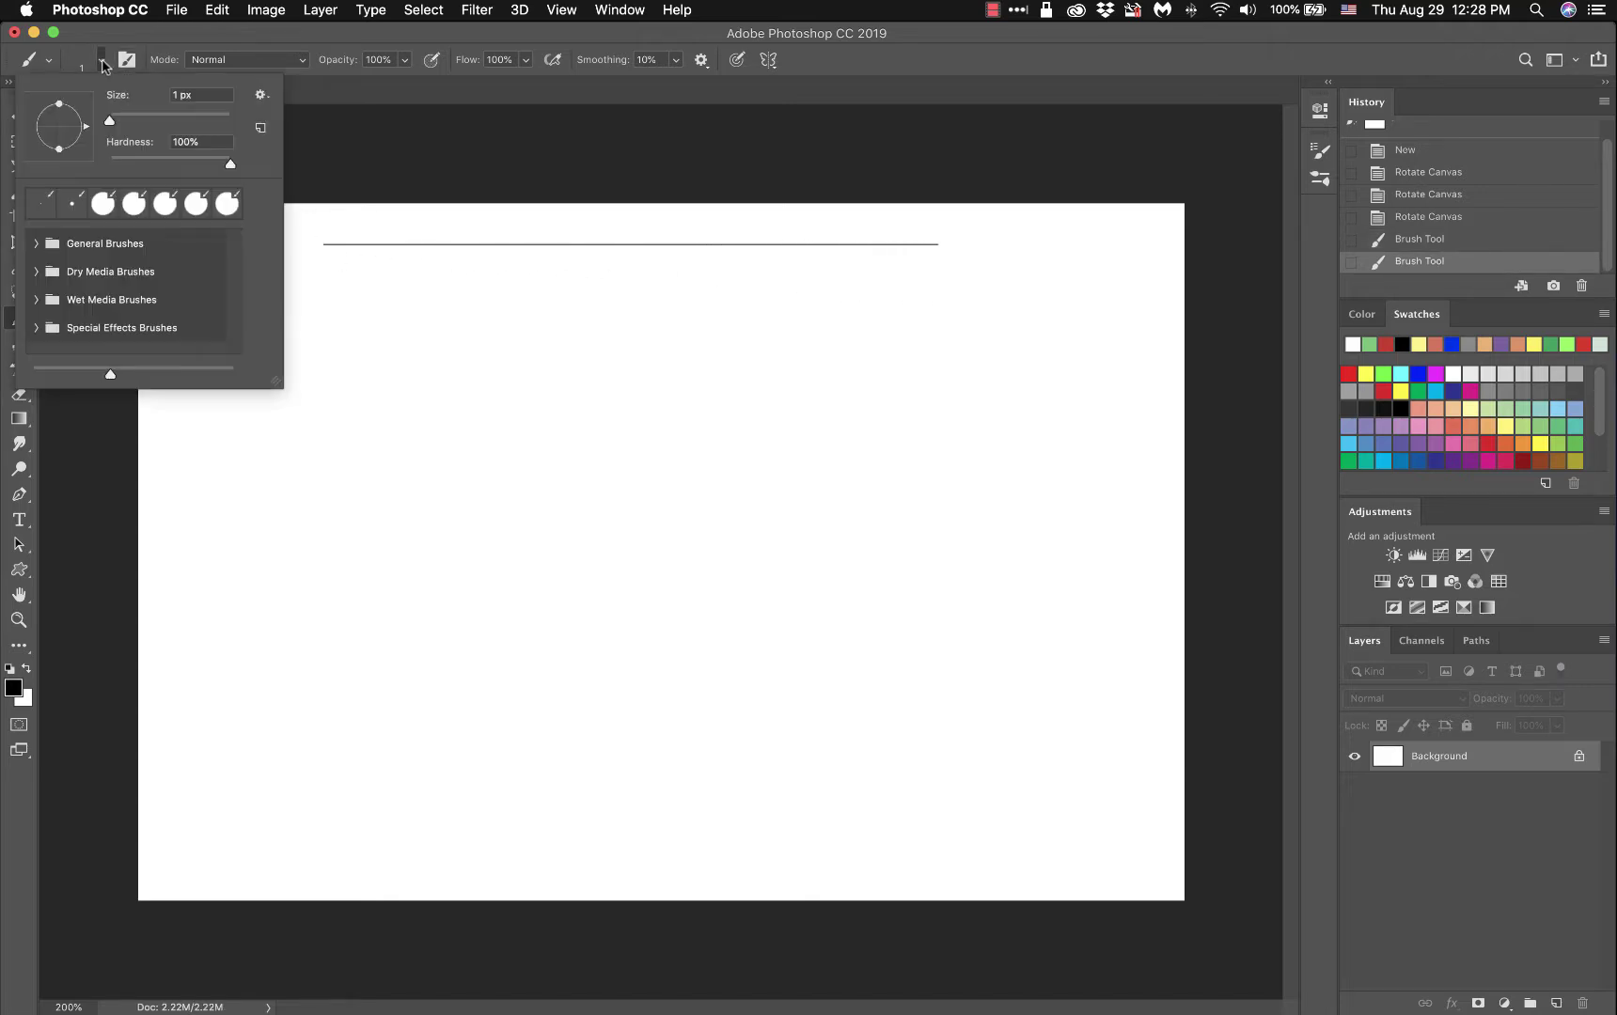
{"action": "left_click", "coordinate": [188, 95]}
{"action": "type", "text": "3"}
{"action": "key", "text": "Return"}
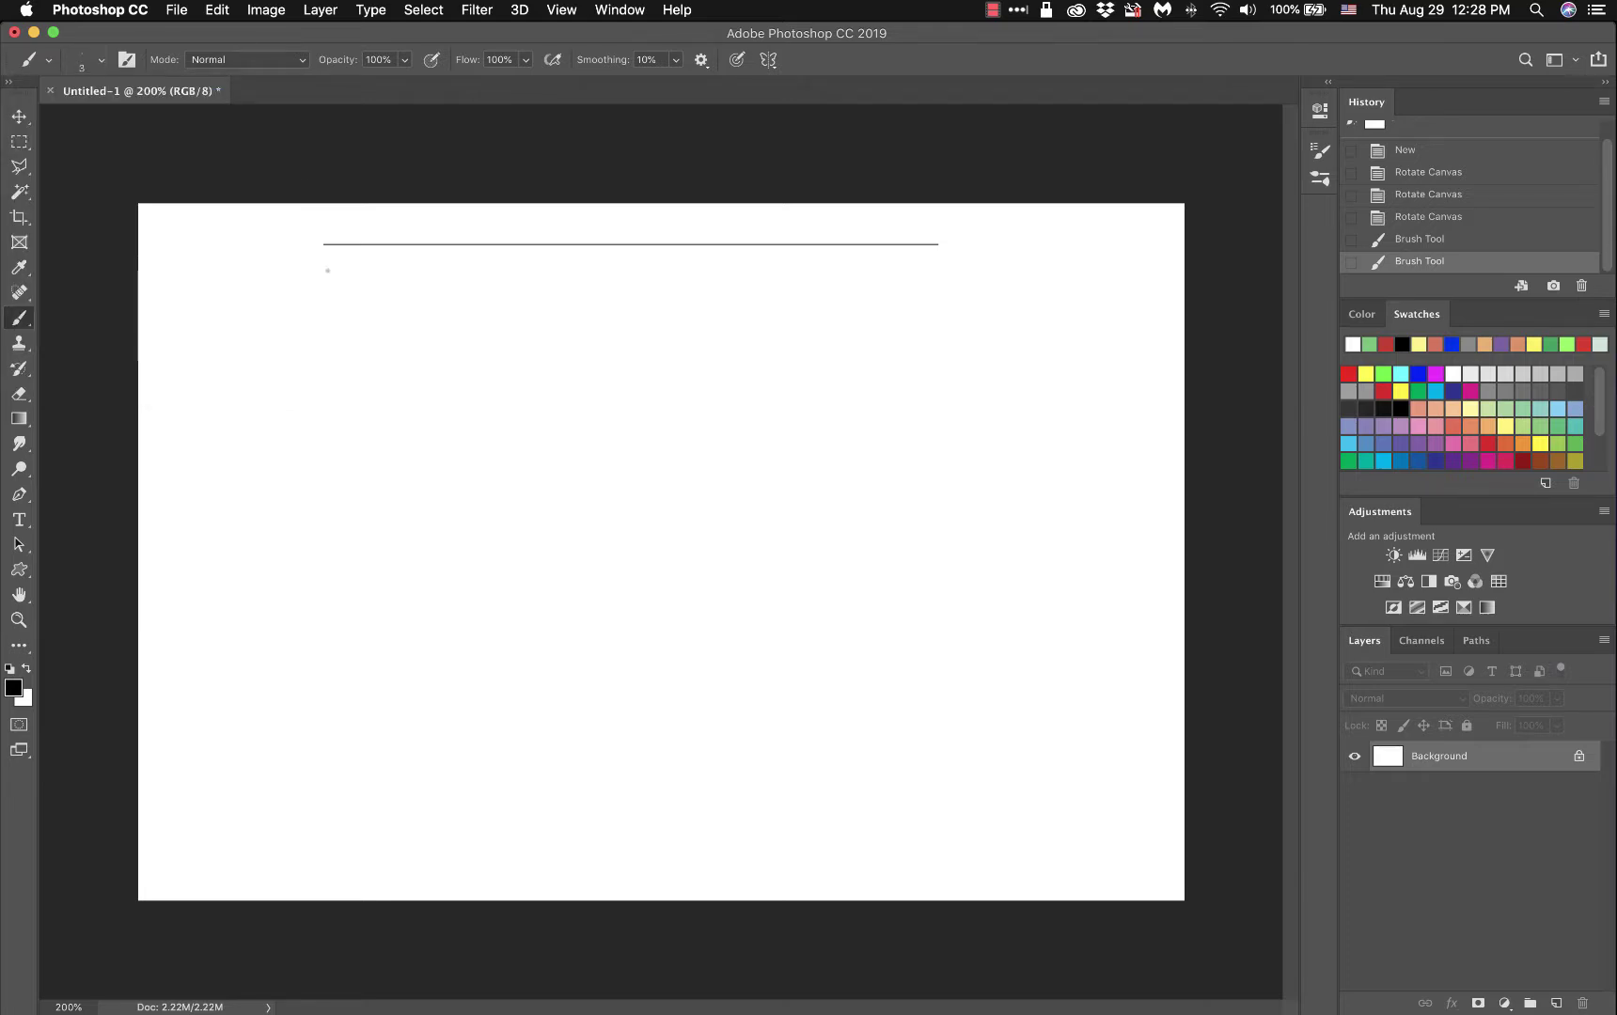
{"action": "mouse_move", "coordinate": [325, 271]}
{"action": "left_mouse_down"}
{"action": "mouse_move", "coordinate": [632, 313]}
{"action": "mouse_move", "coordinate": [940, 325]}
{"action": "left_mouse_up"}
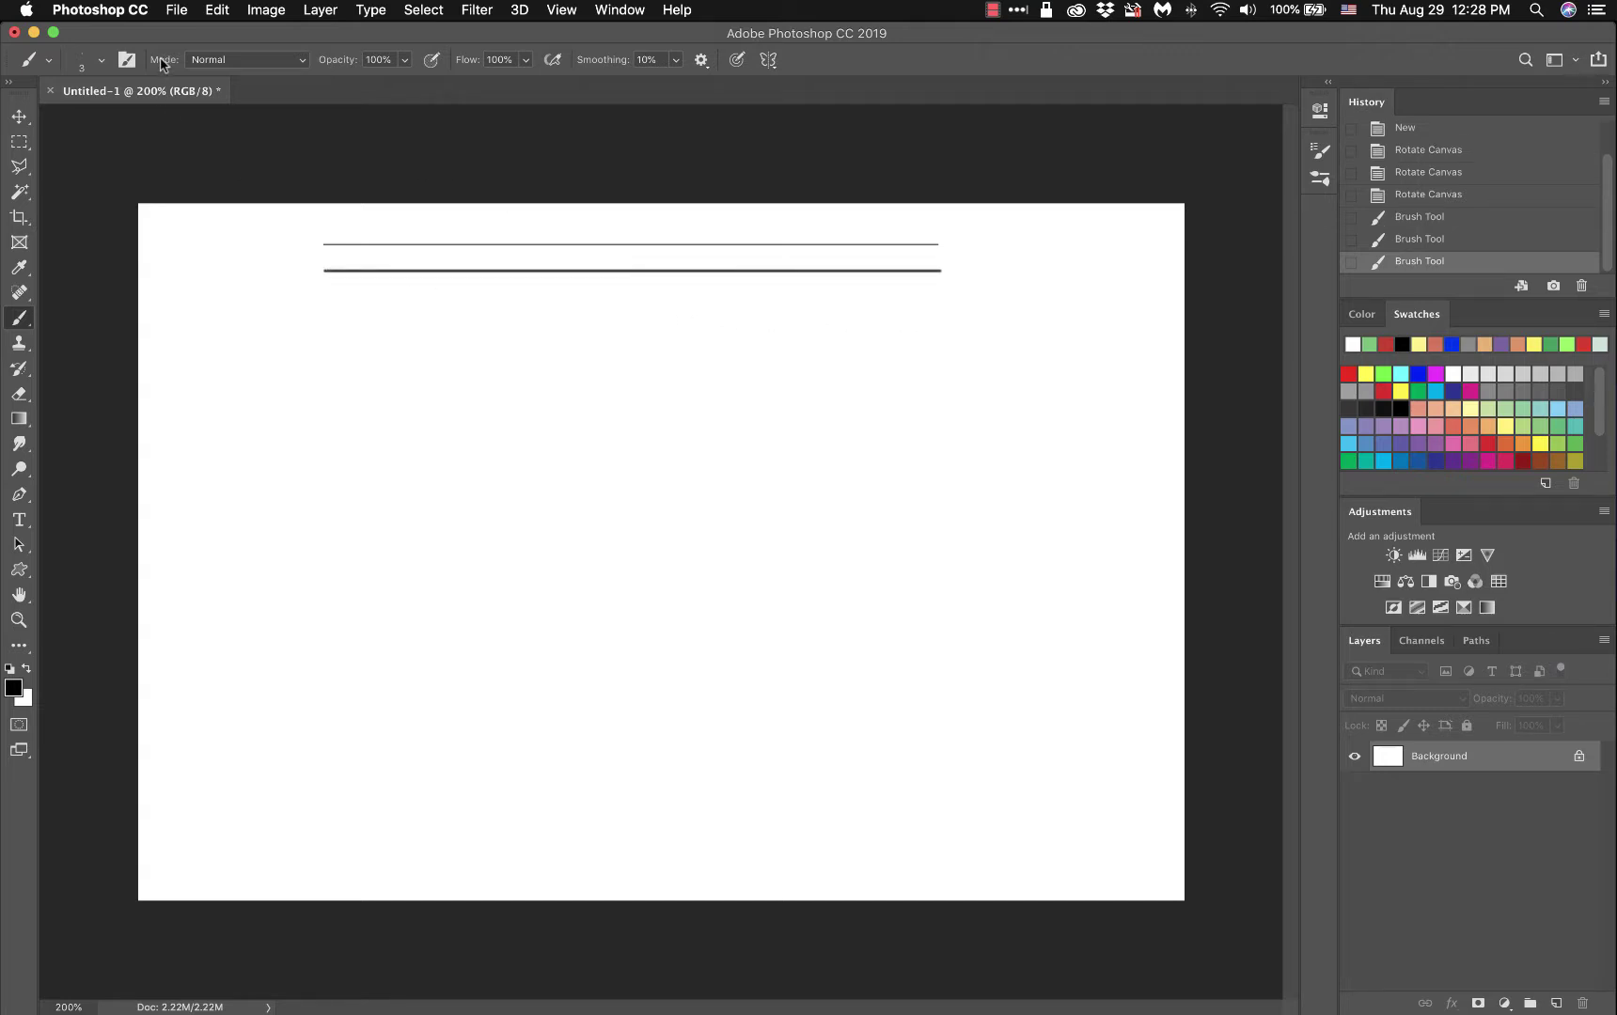
Step: Set the brush size to 5 px and paint a horizontal line below the 3 px line
{"action": "left_click", "coordinate": [83, 64]}
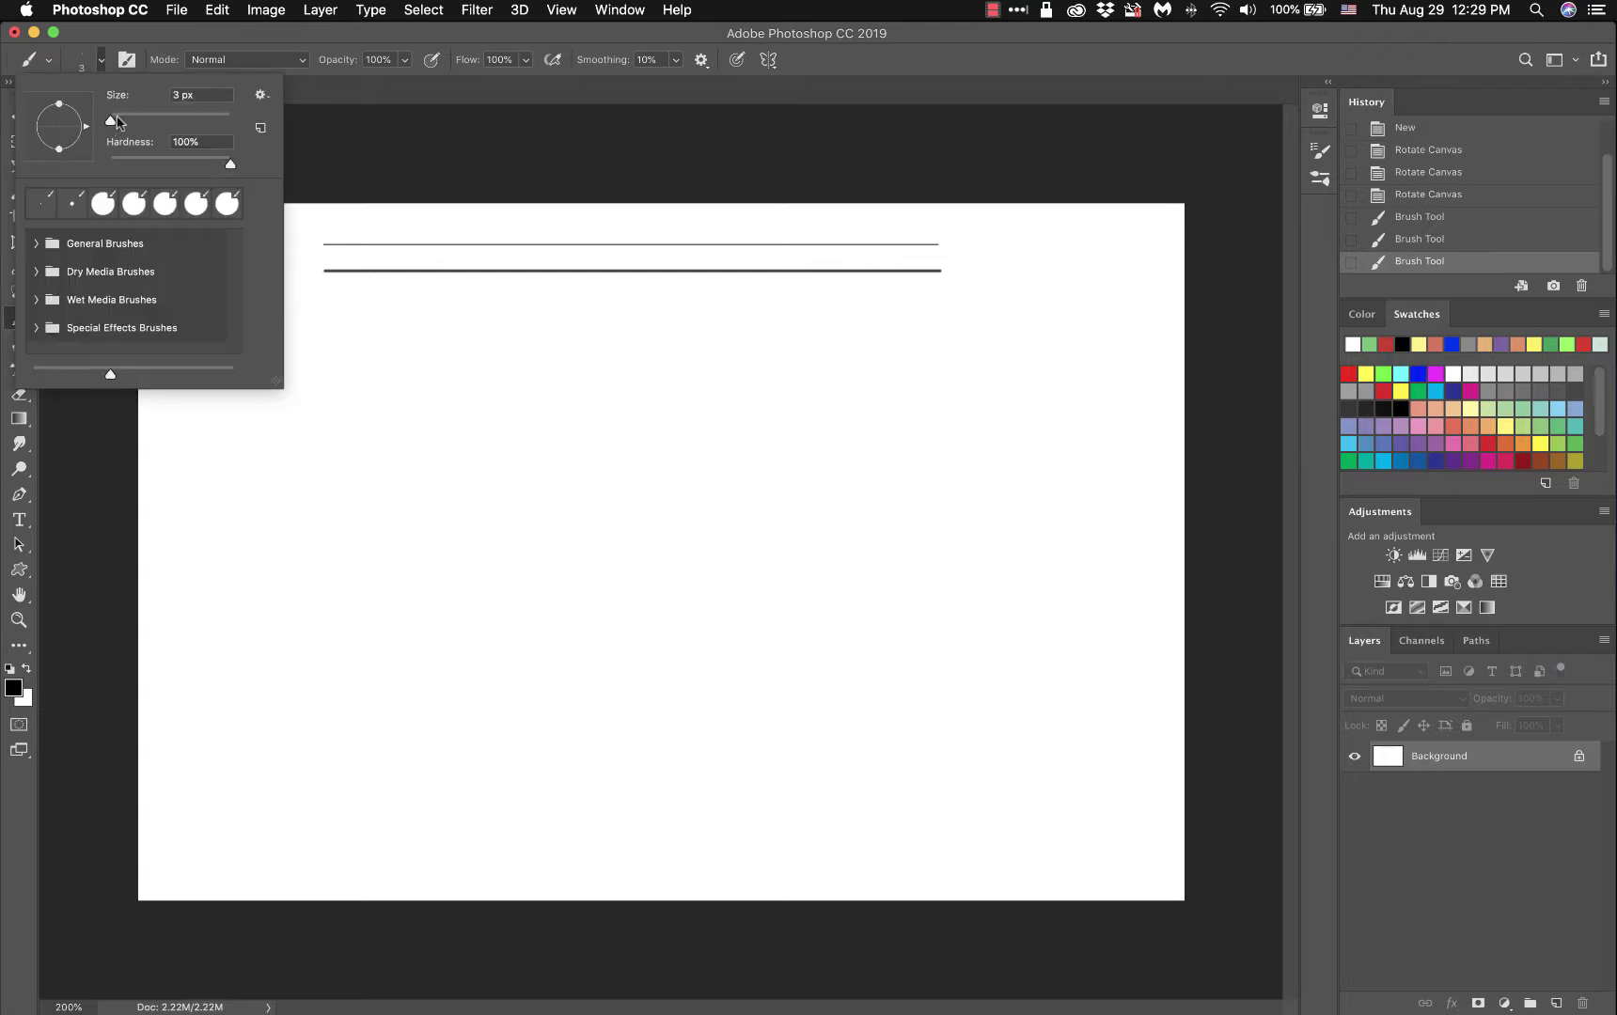
{"action": "left_click_drag", "start_coordinate": [197, 97], "coordinate": [166, 102]}
{"action": "type", "text": "5"}
{"action": "key", "text": "Return"}
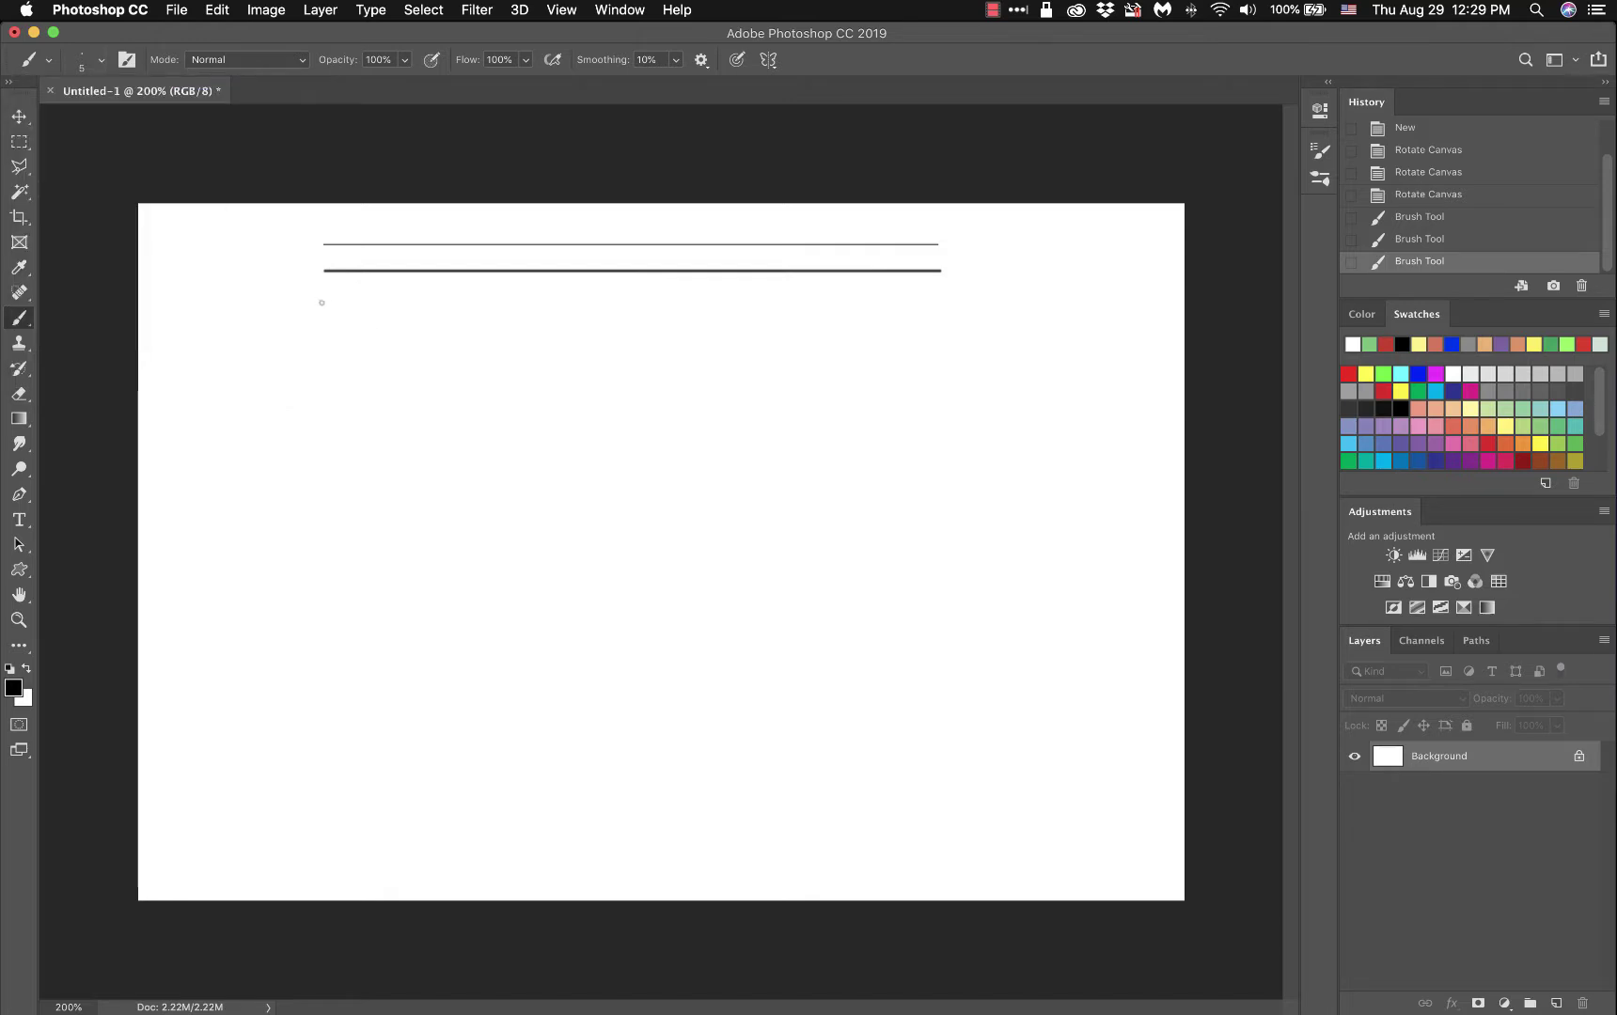
{"action": "mouse_move", "coordinate": [324, 303]}
{"action": "left_mouse_down"}
{"action": "mouse_move", "coordinate": [519, 337]}
{"action": "mouse_move", "coordinate": [943, 341]}
{"action": "left_mouse_up"}
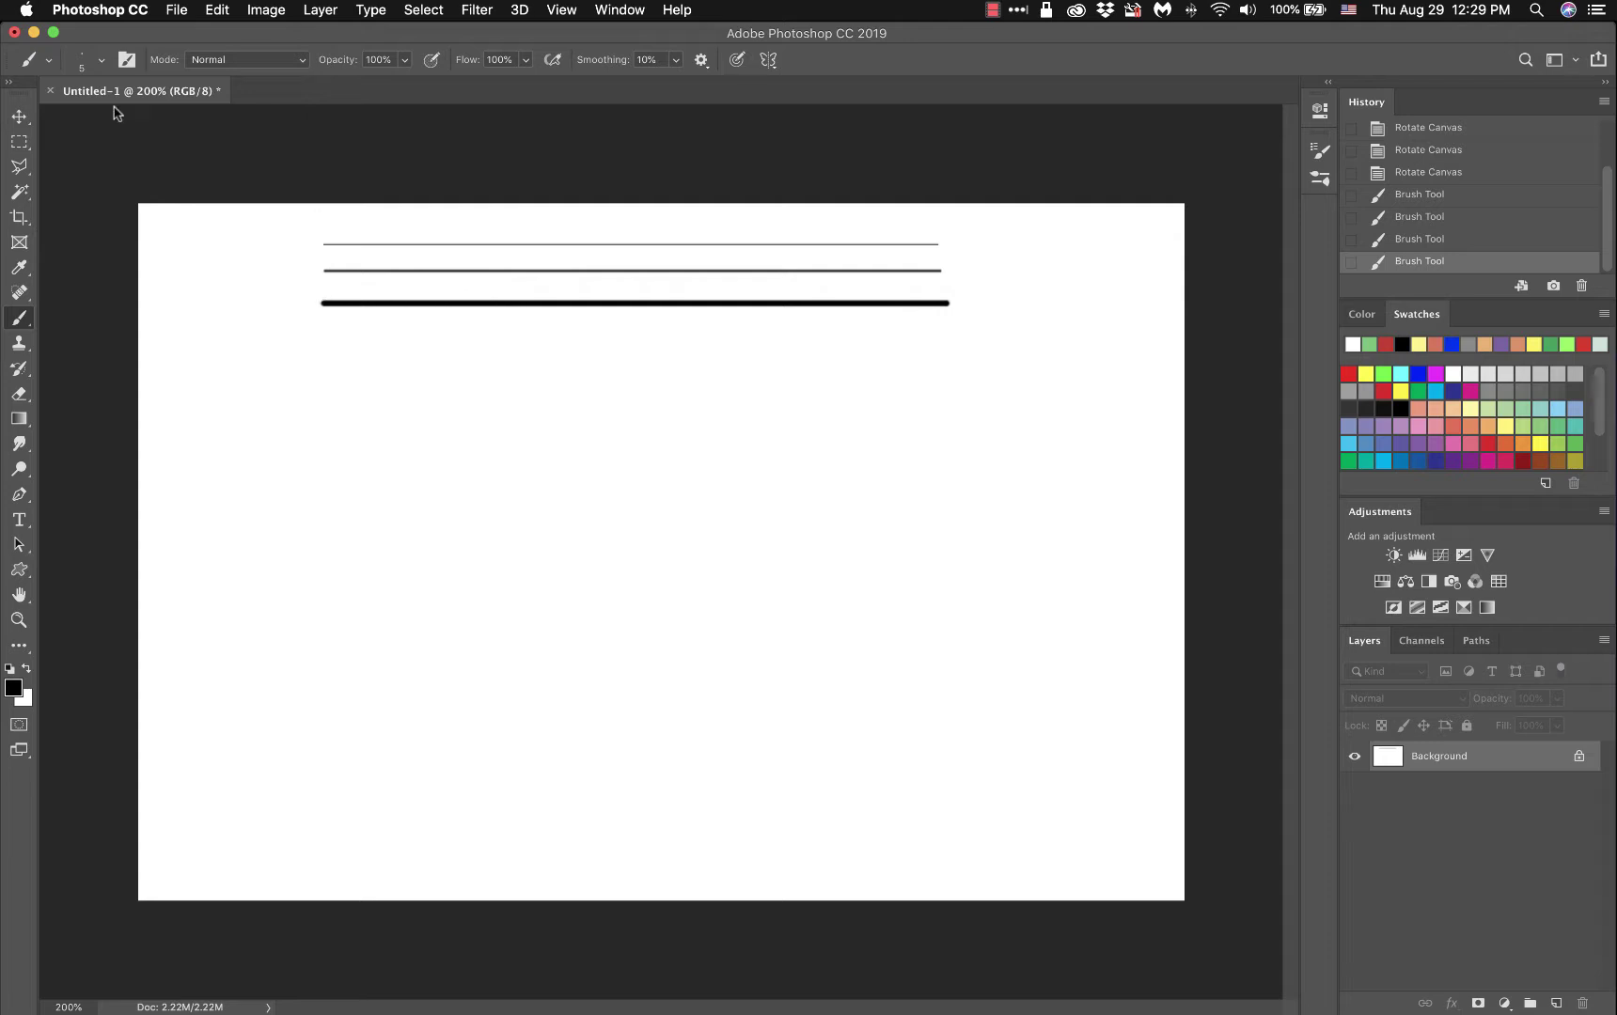
Step: Set the brush size to 10 px and paint a horizontal line below the 5 px line
{"action": "left_click", "coordinate": [83, 66]}
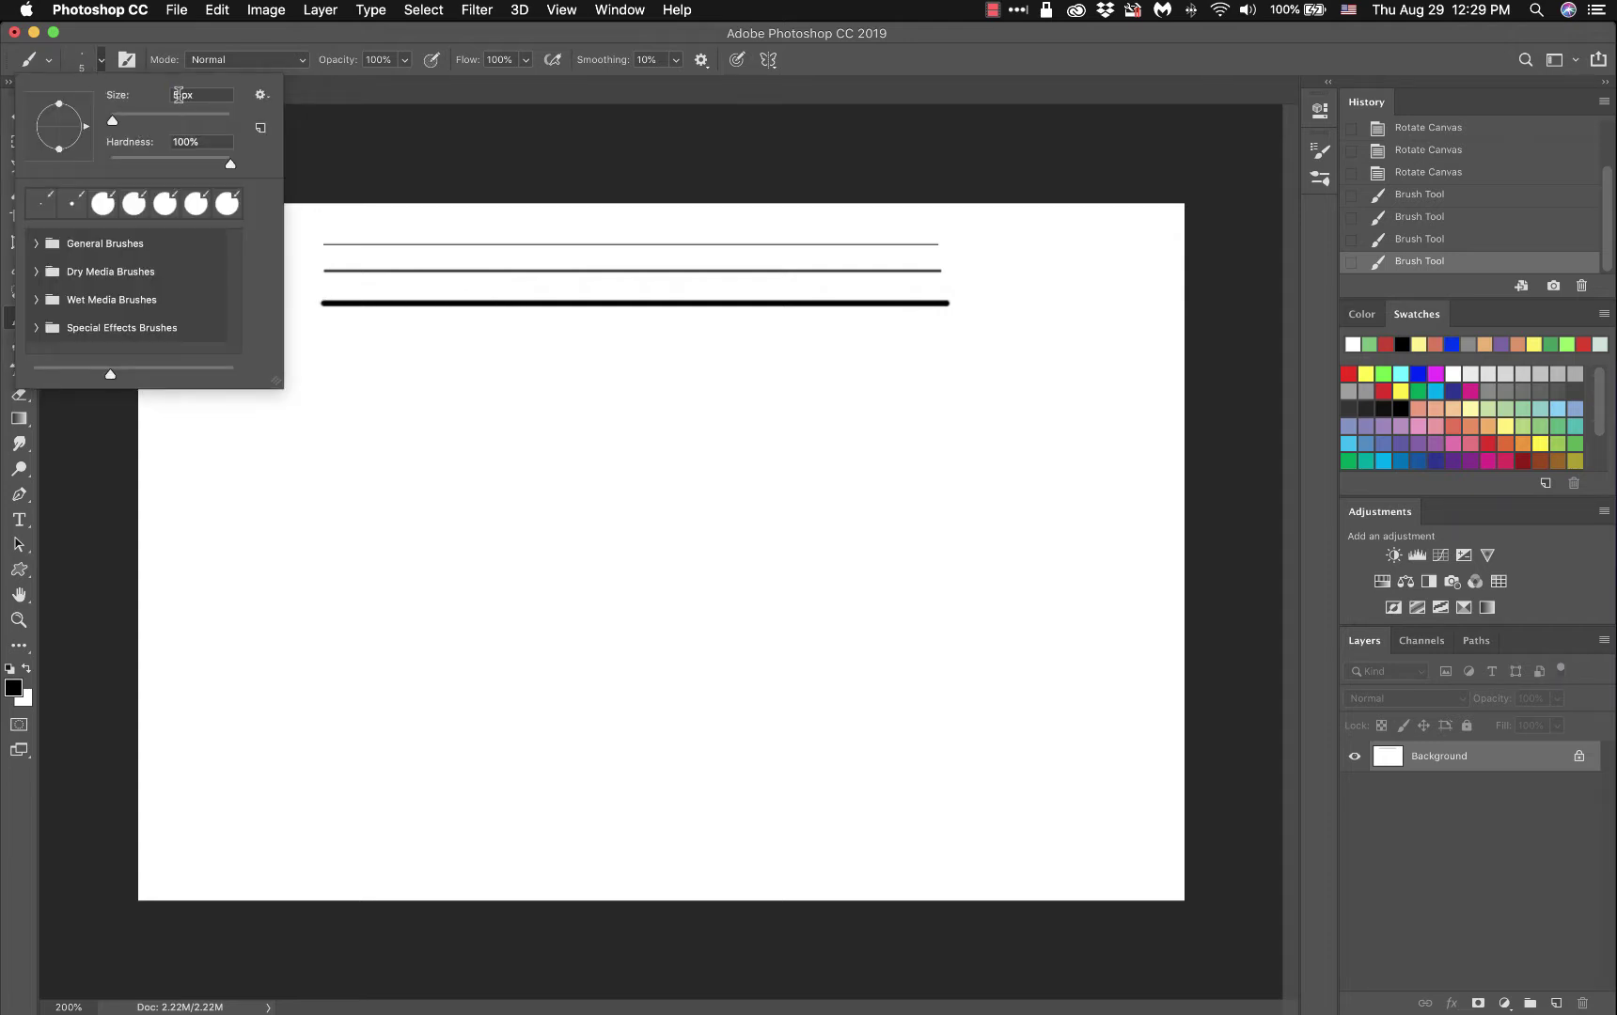
{"action": "left_click_drag", "start_coordinate": [175, 93], "coordinate": [165, 101]}
{"action": "type", "text": "10"}
{"action": "key", "text": "Return"}
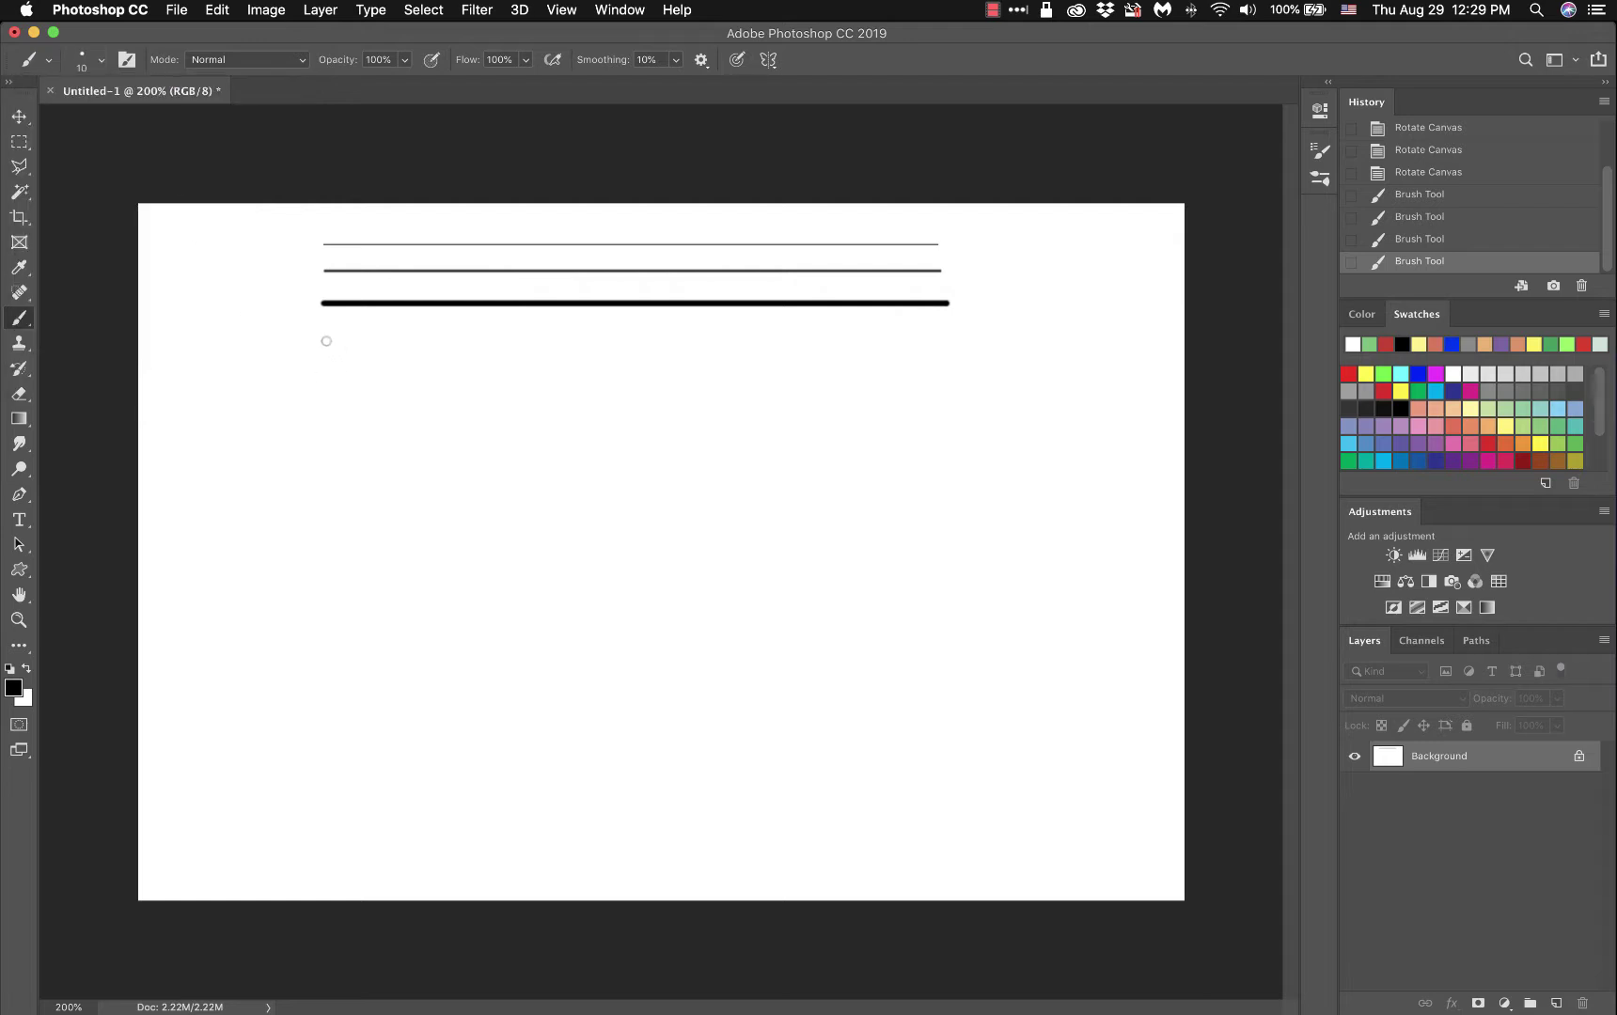
{"action": "mouse_move", "coordinate": [326, 341]}
{"action": "left_mouse_down"}
{"action": "mouse_move", "coordinate": [401, 360]}
{"action": "mouse_move", "coordinate": [951, 378]}
{"action": "left_mouse_up"}
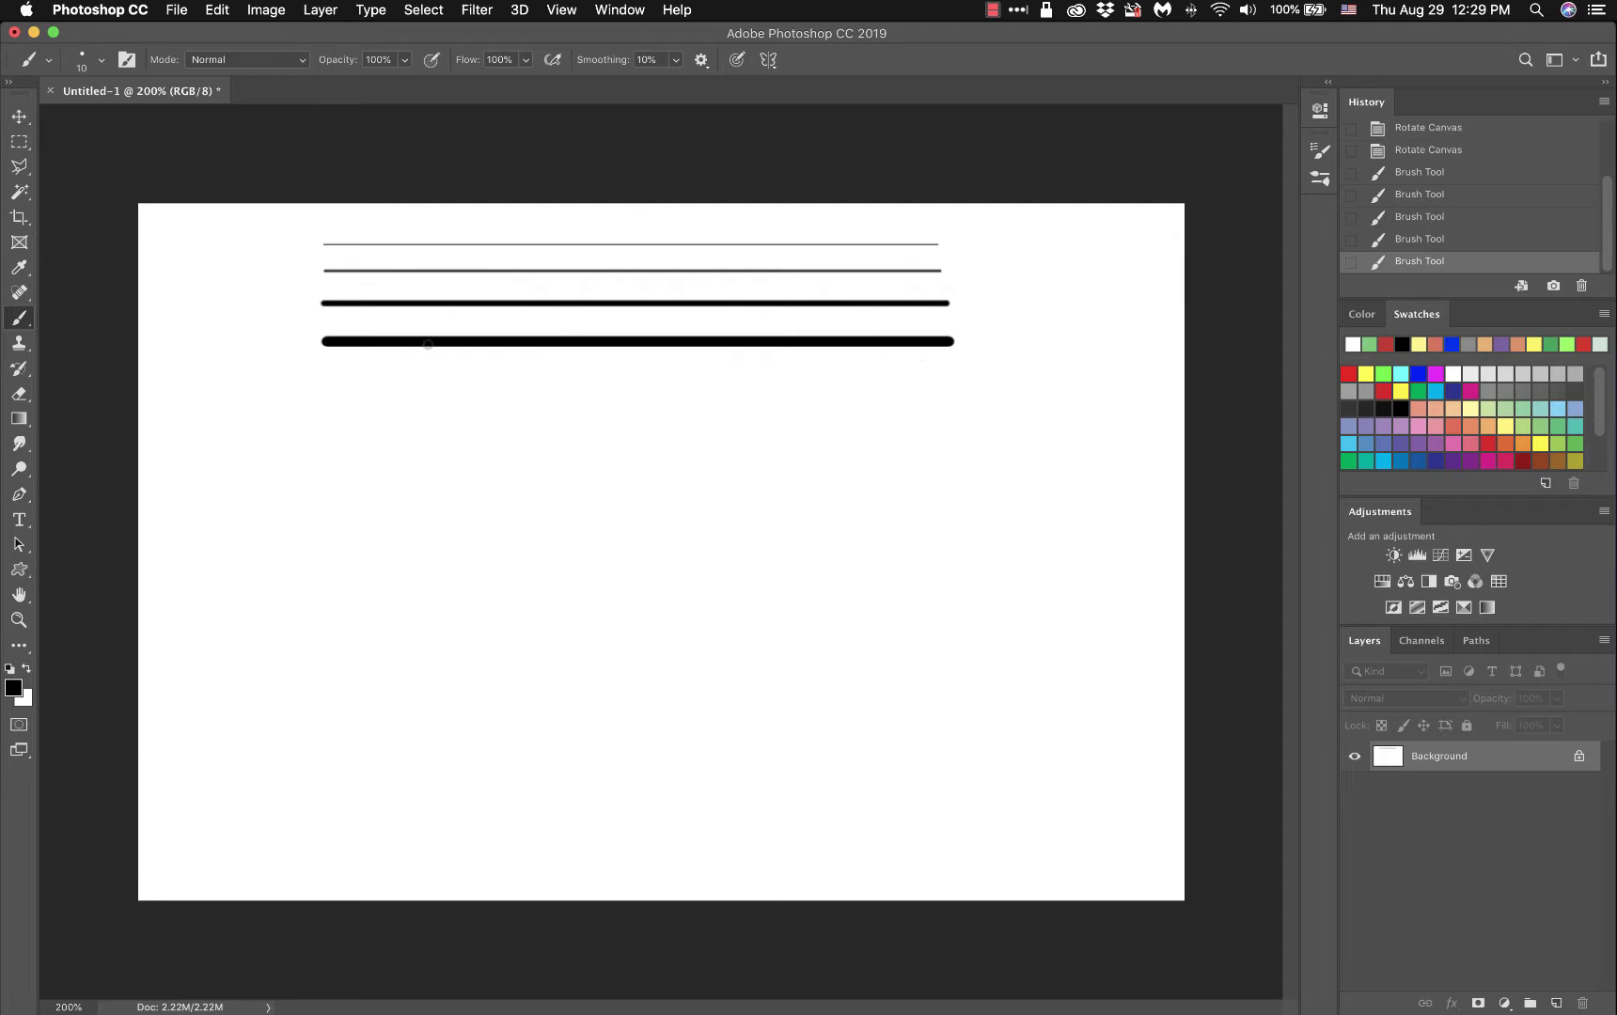
Step: Set the brush size to 50 px and paint a horizontal line below the 10 px line
{"action": "left_click", "coordinate": [102, 62]}
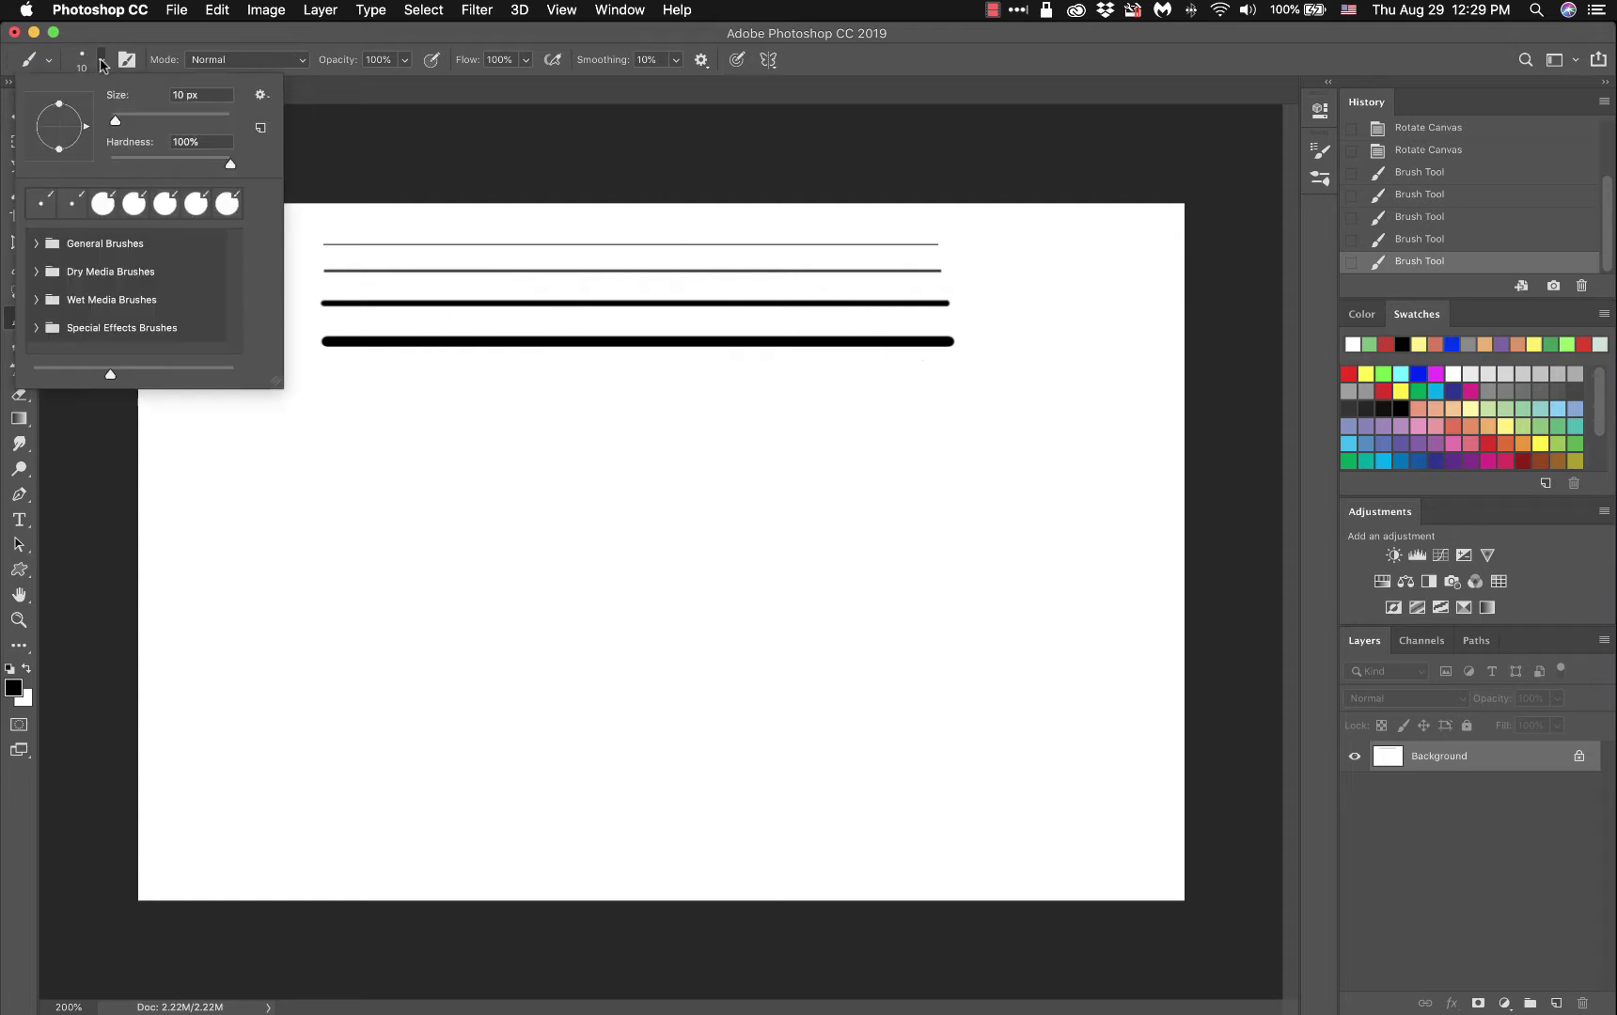
{"action": "left_click", "coordinate": [184, 96]}
{"action": "type", "text": "50"}
{"action": "key", "text": "Return"}
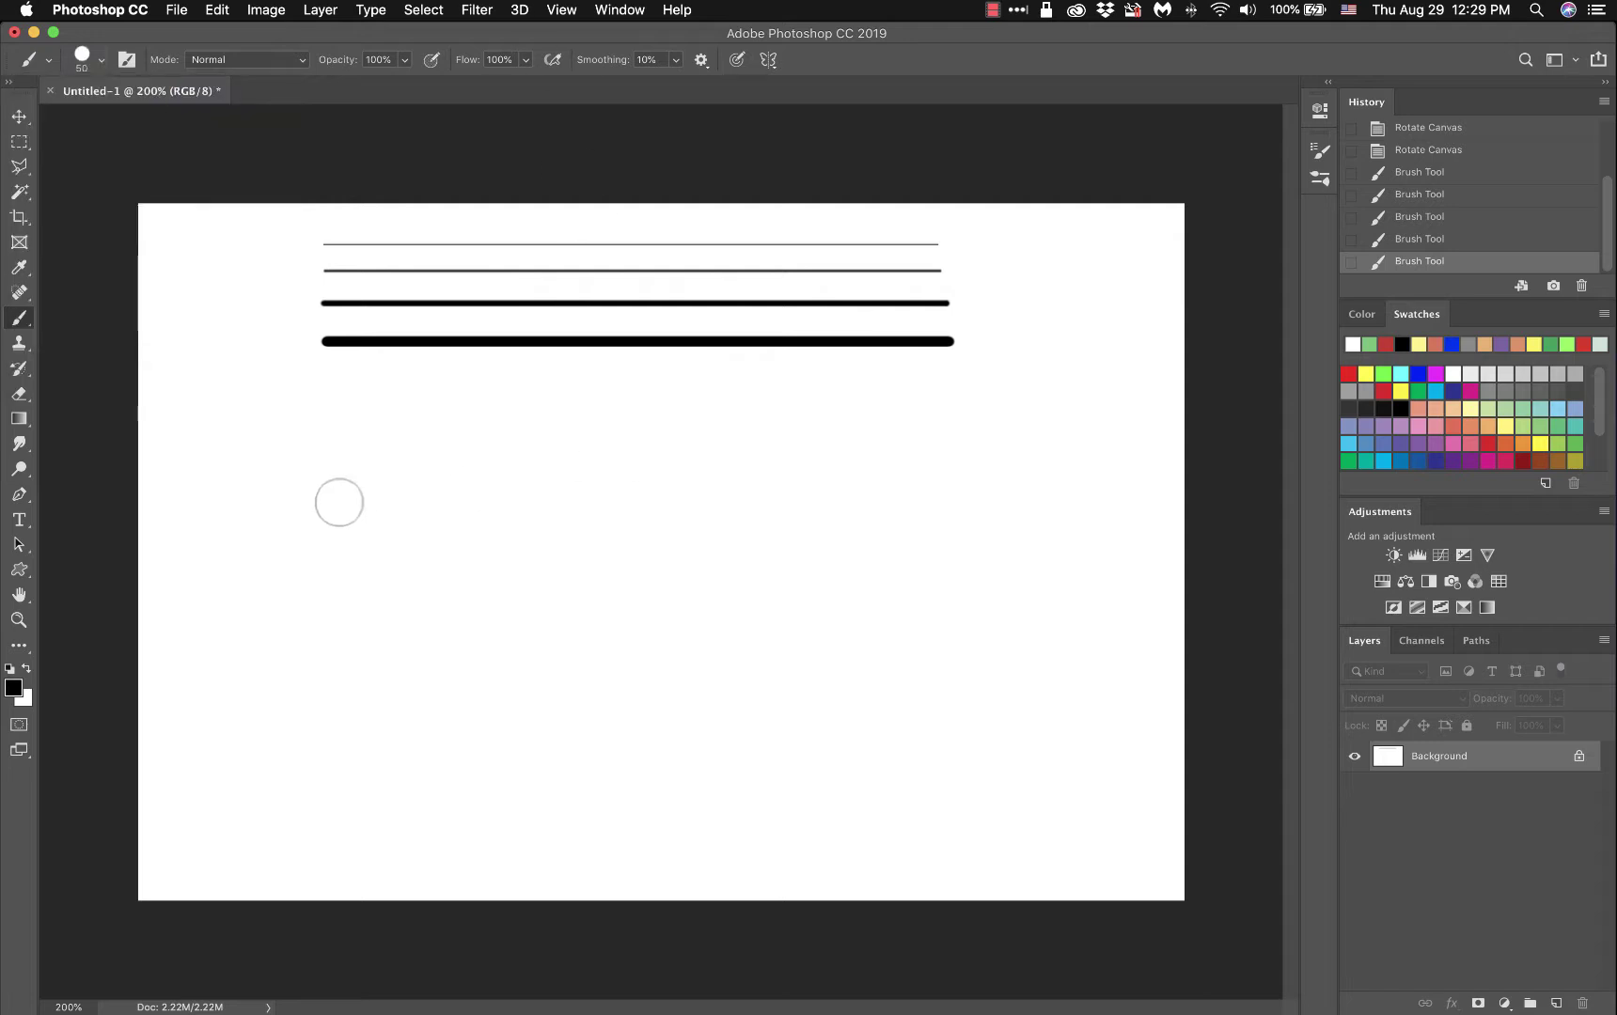
{"action": "left_click_drag", "start_coordinate": [336, 413], "coordinate": [993, 441]}
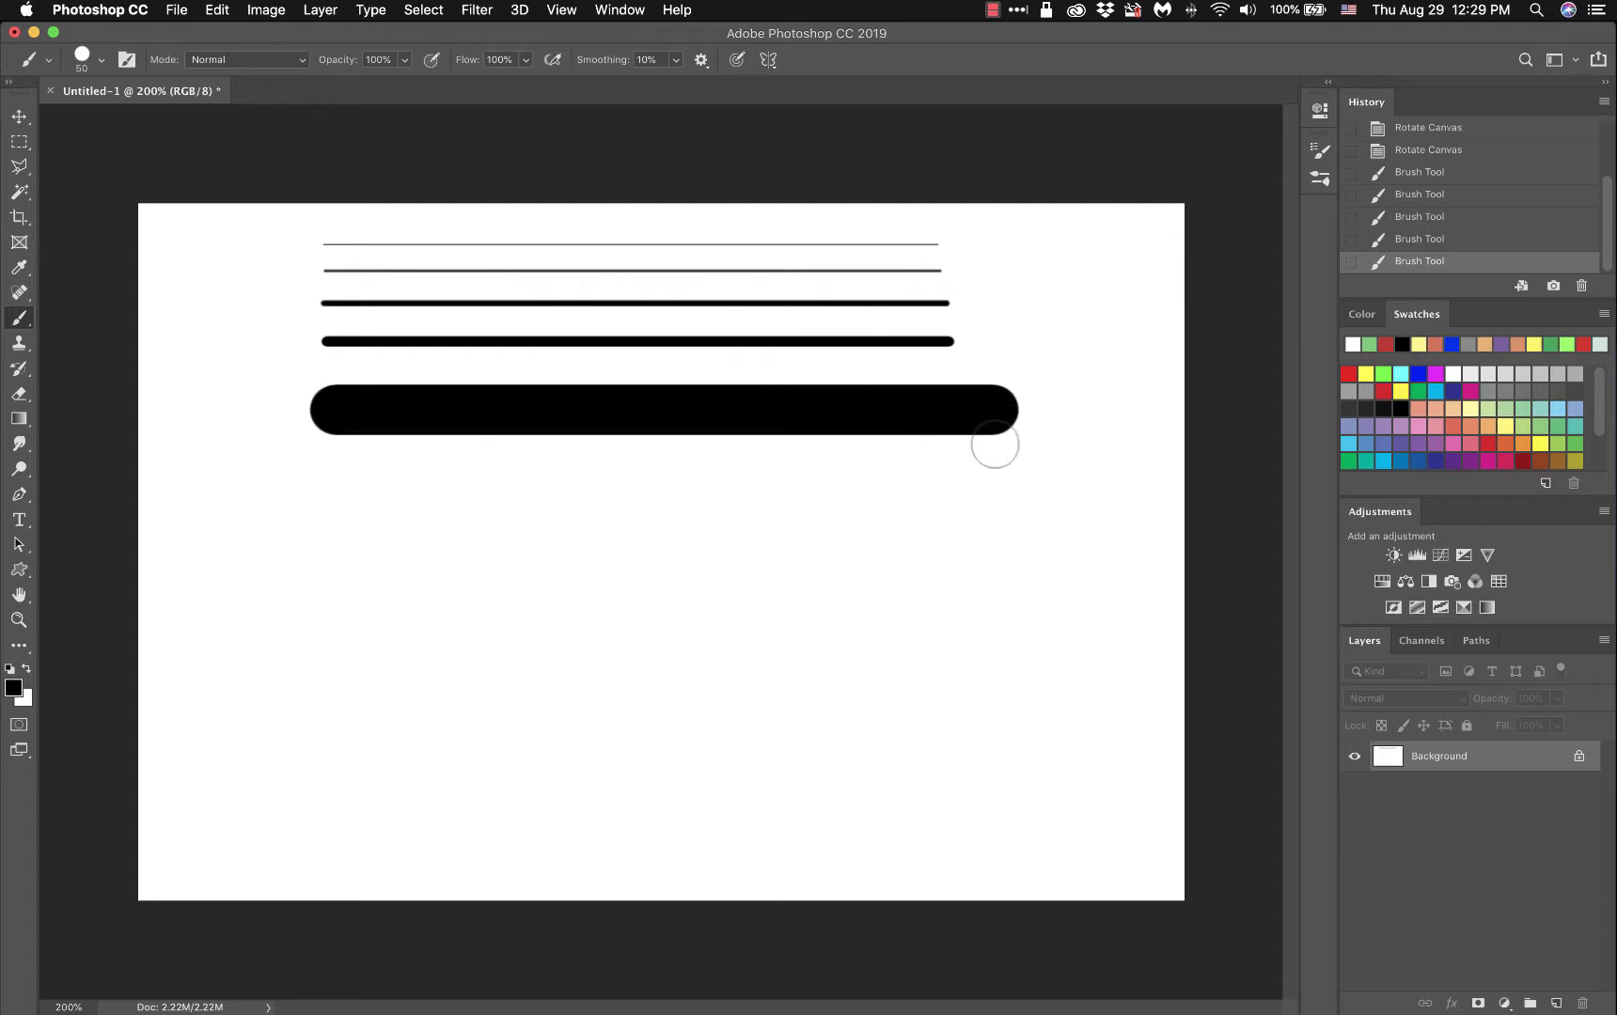
Step: Set the brush size to 100 px and paint a horizontal line below the 50 px line
{"action": "left_click", "coordinate": [88, 66]}
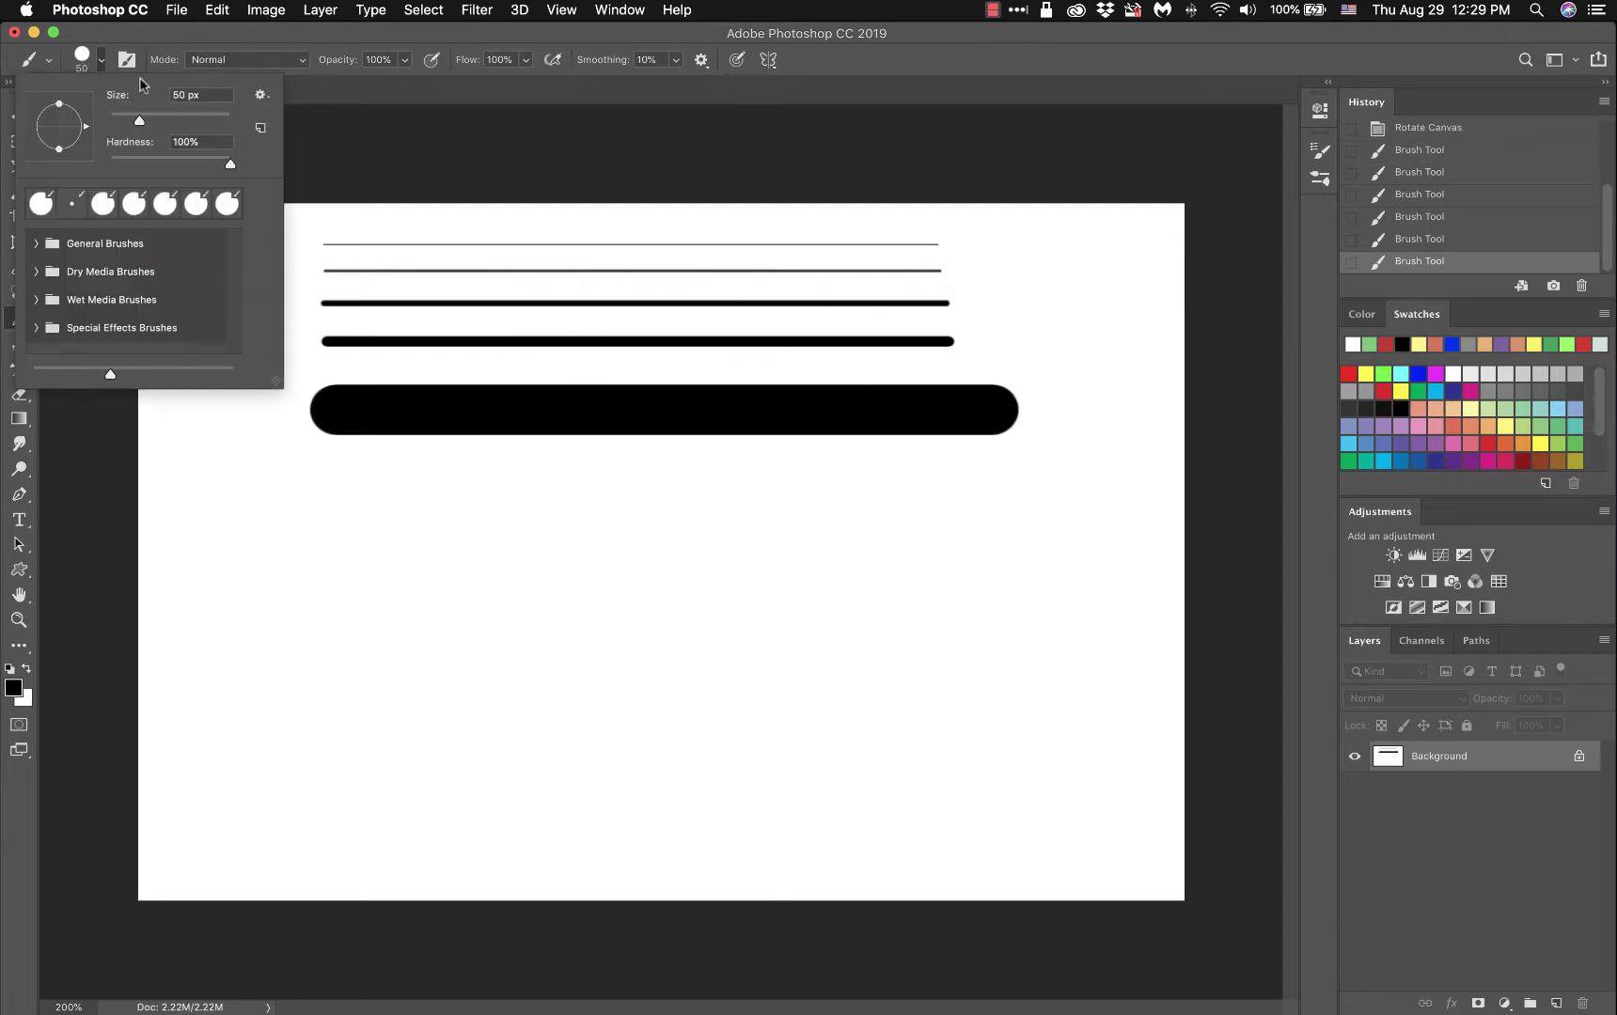
{"action": "type", "text": "100"}
{"action": "key", "text": "Return"}
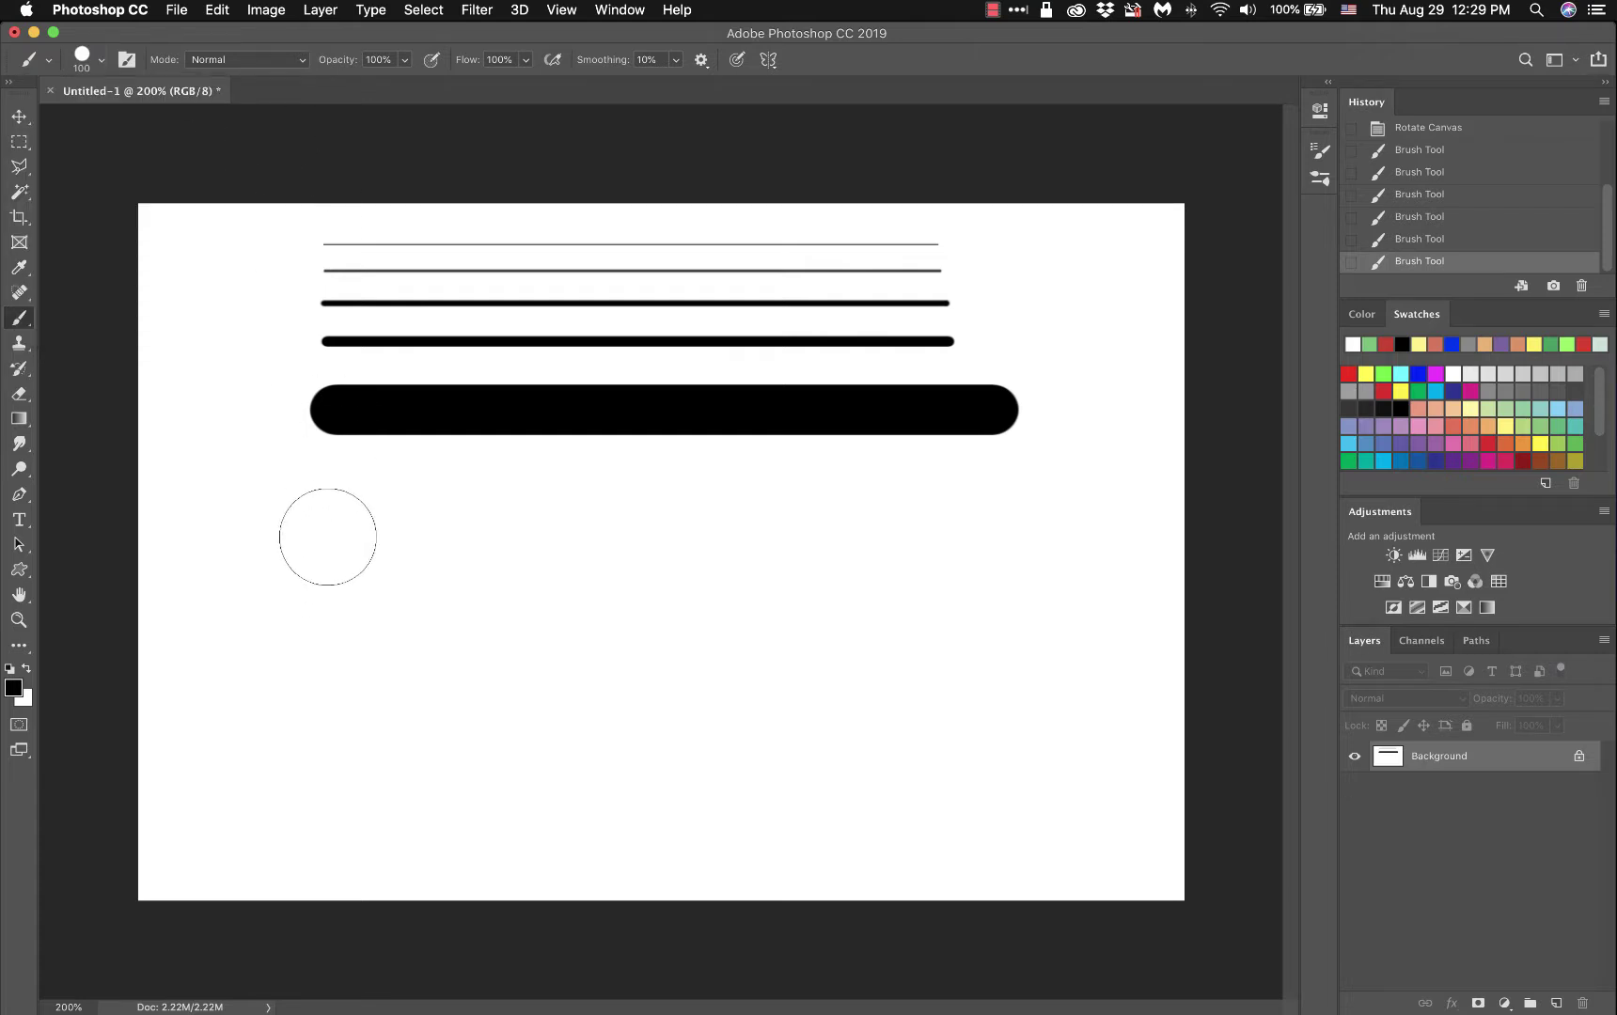
{"action": "mouse_move", "coordinate": [328, 531]}
{"action": "left_mouse_down"}
{"action": "mouse_move", "coordinate": [574, 552]}
{"action": "mouse_move", "coordinate": [1067, 552]}
{"action": "left_mouse_up"}
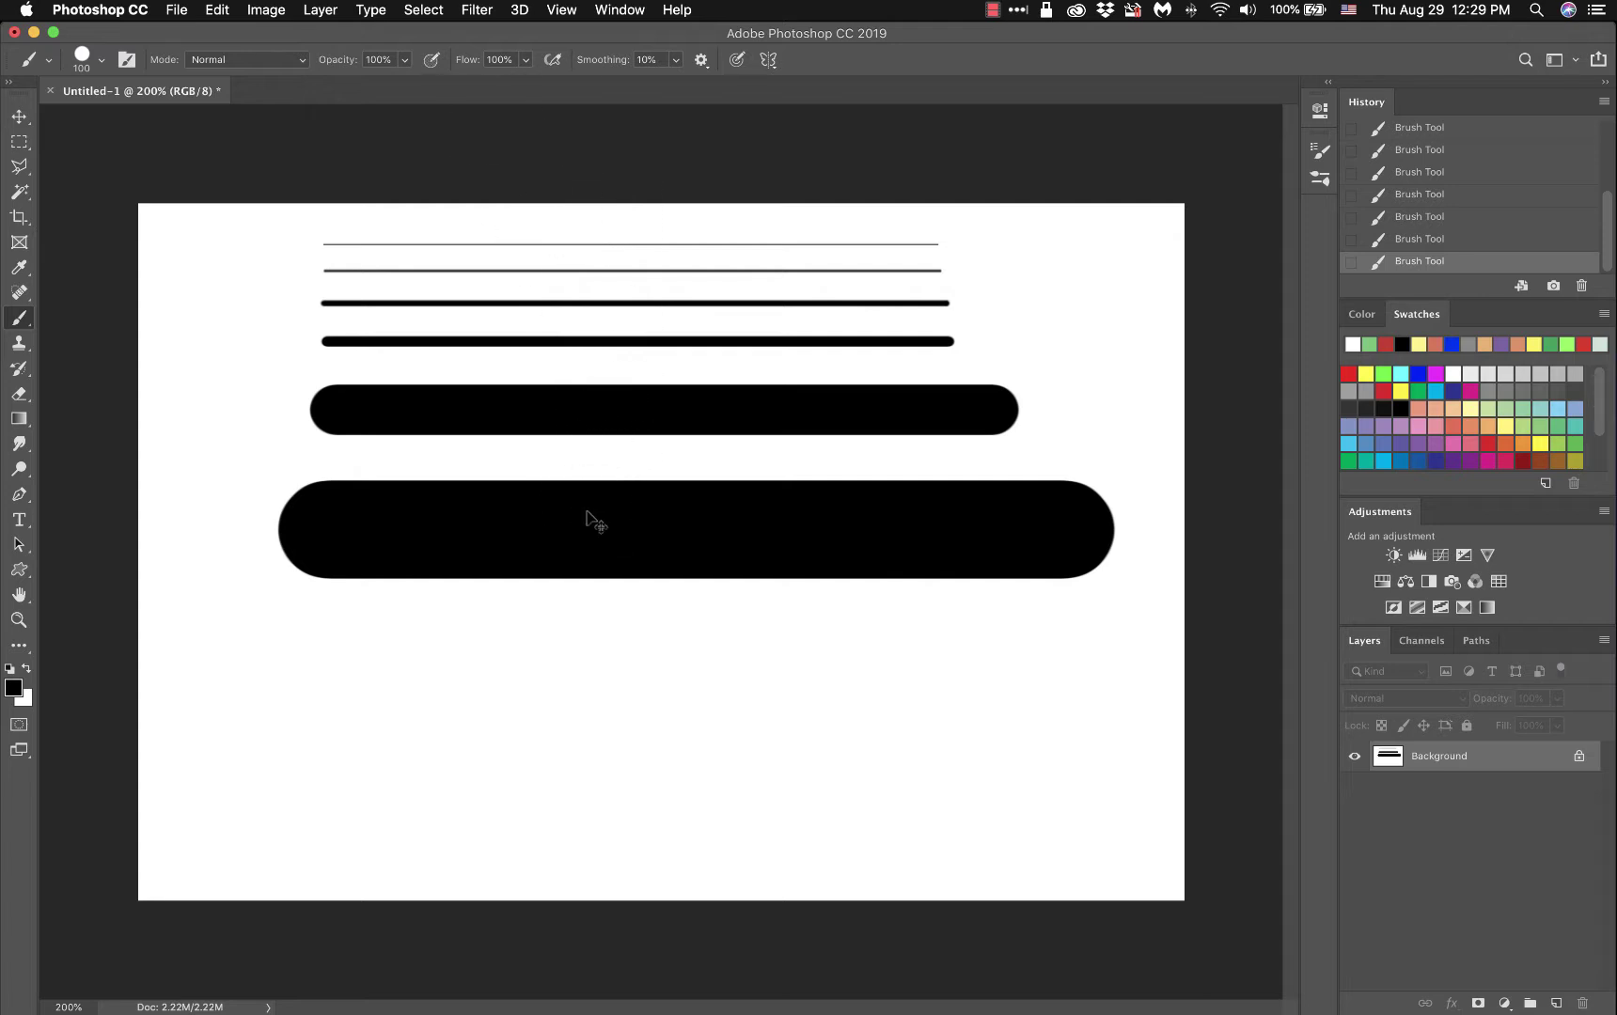
Step: Undo all six horizontal brush lines so the canvas is blank
{"action": "key", "text": "super+z"}
{"action": "key", "text": "super+z"}
{"action": "key", "text": "super+z"}
{"action": "key", "text": "super+z"}
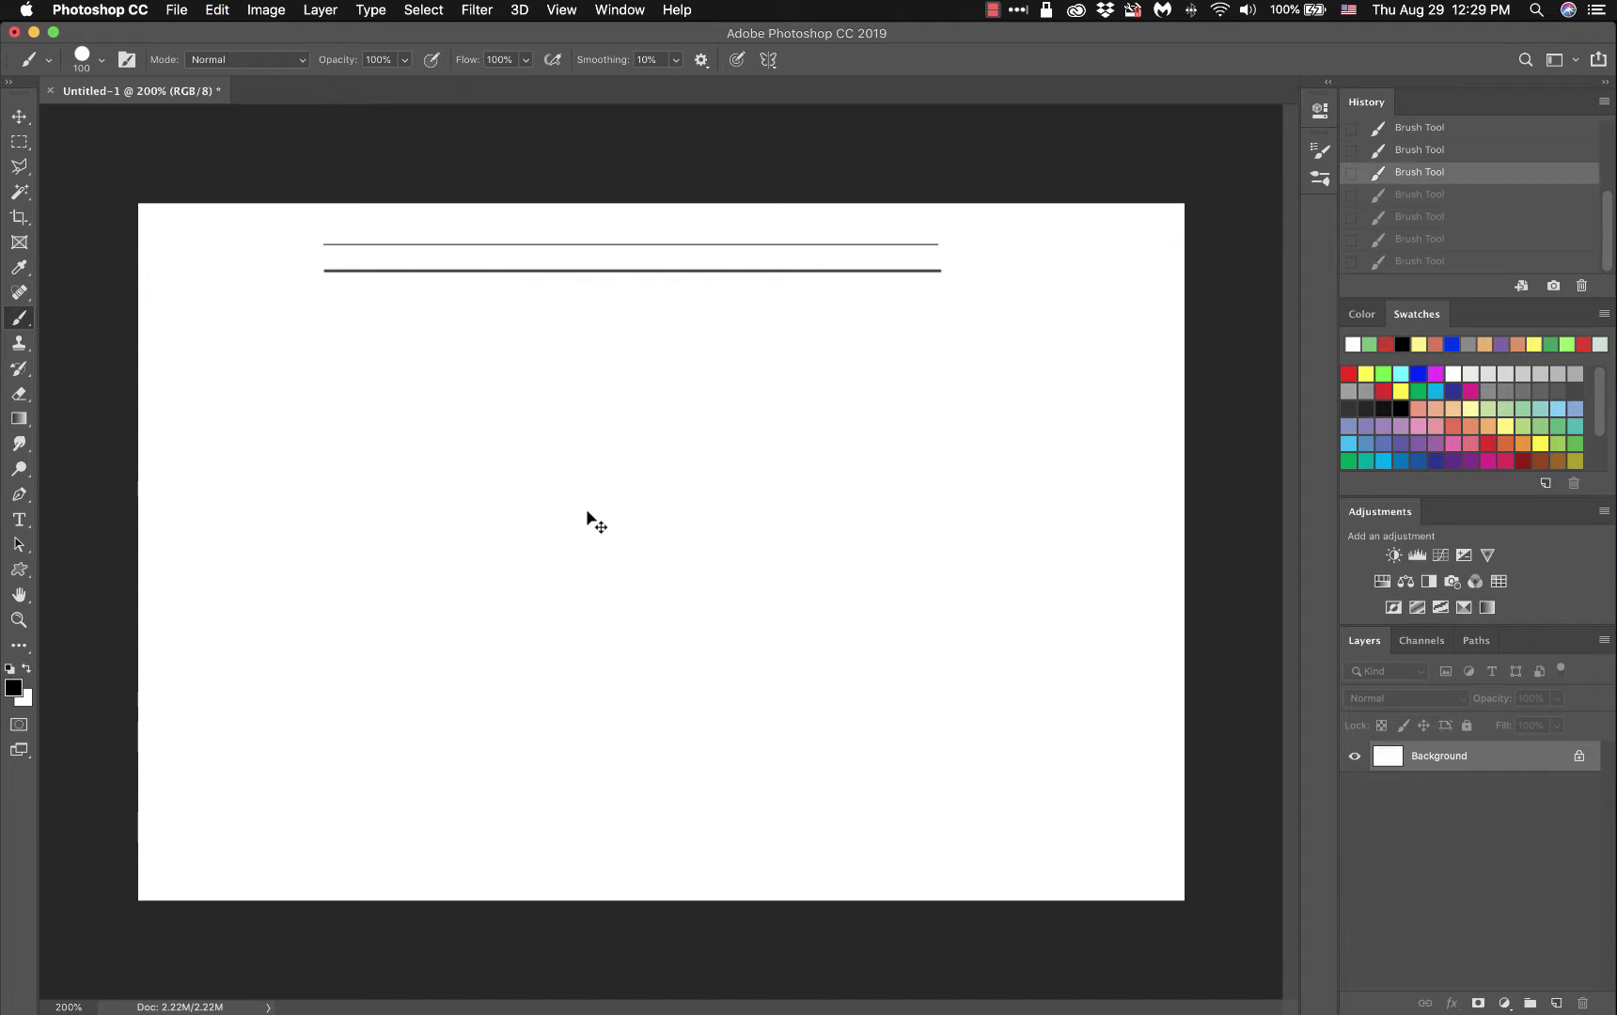
{"action": "key", "text": "super+z"}
{"action": "key", "text": "super+z"}
{"action": "key", "text": "ctrl+Up"}
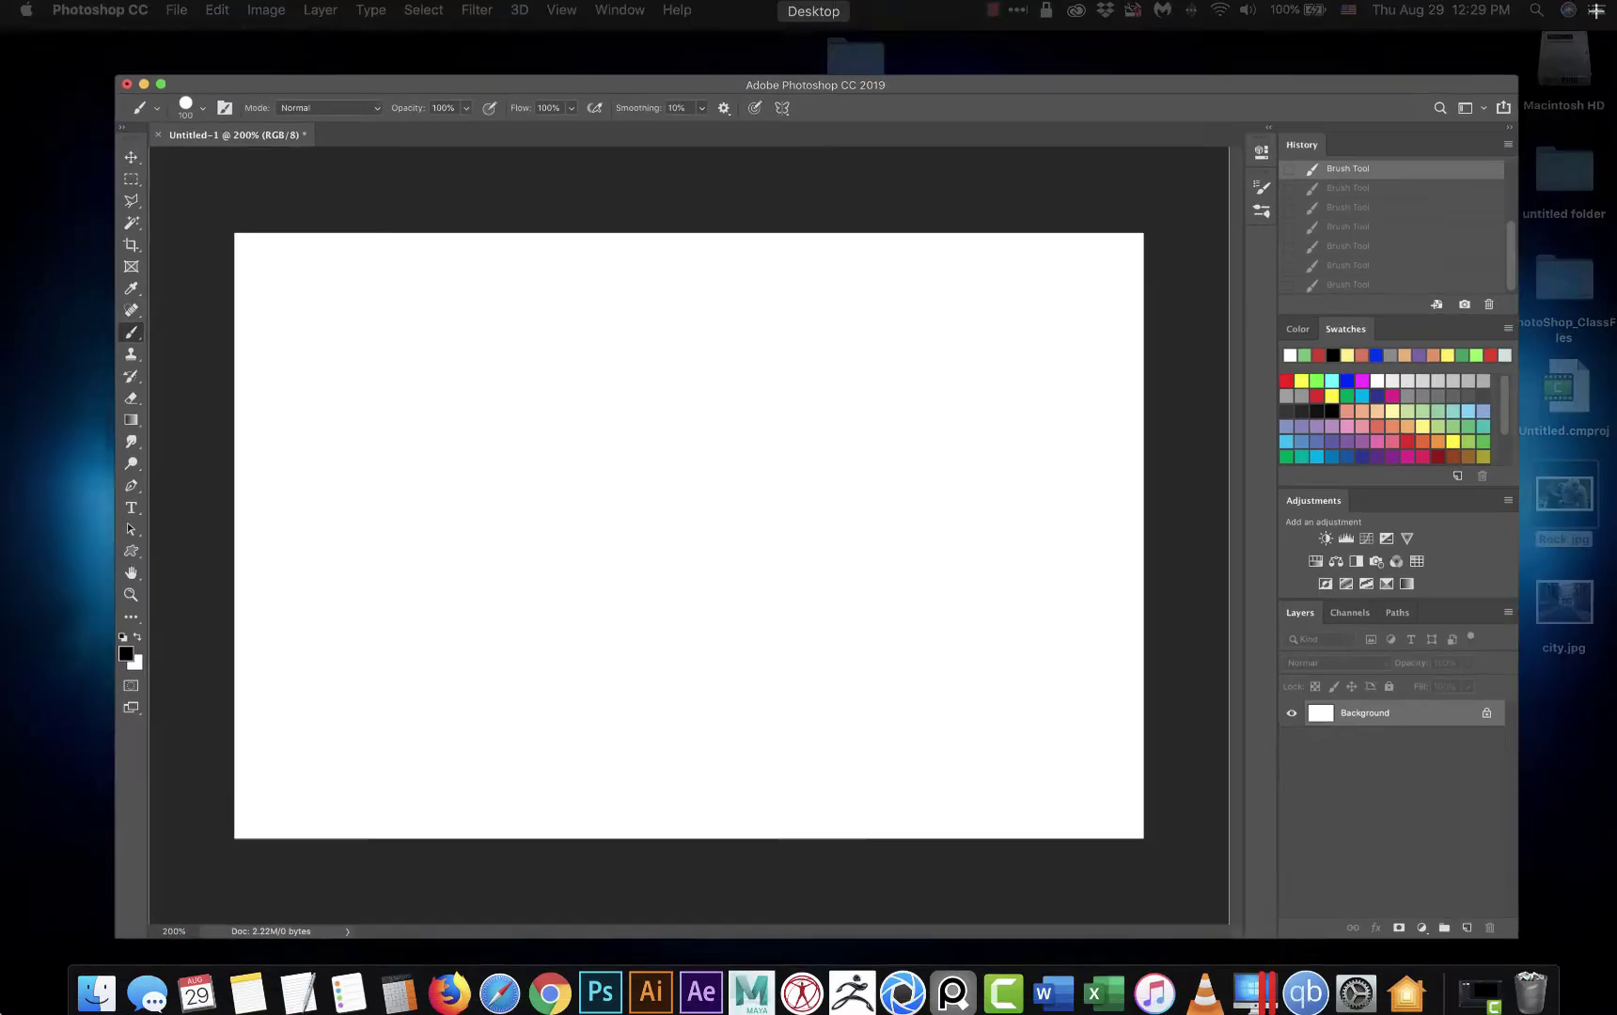
{"action": "left_click", "coordinate": [541, 607]}
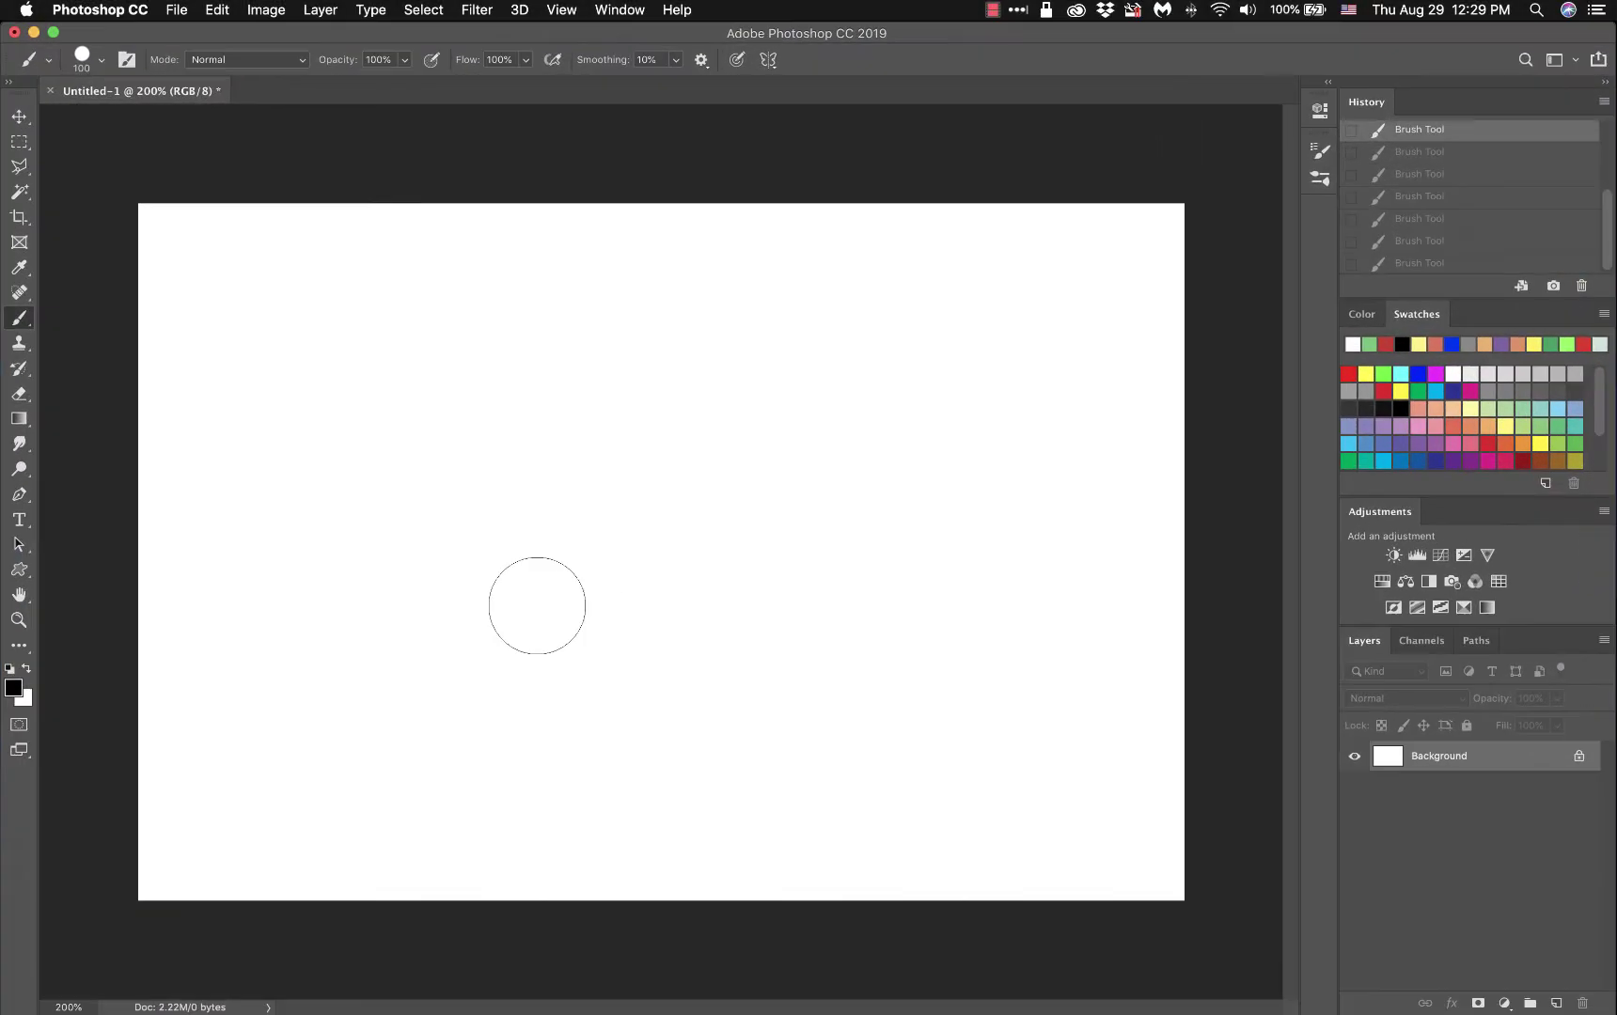
Step: Set the brush to 1 px size and 0% hardness and paint a horizontal line near the canvas's upper edge
{"action": "left_click", "coordinate": [101, 60]}
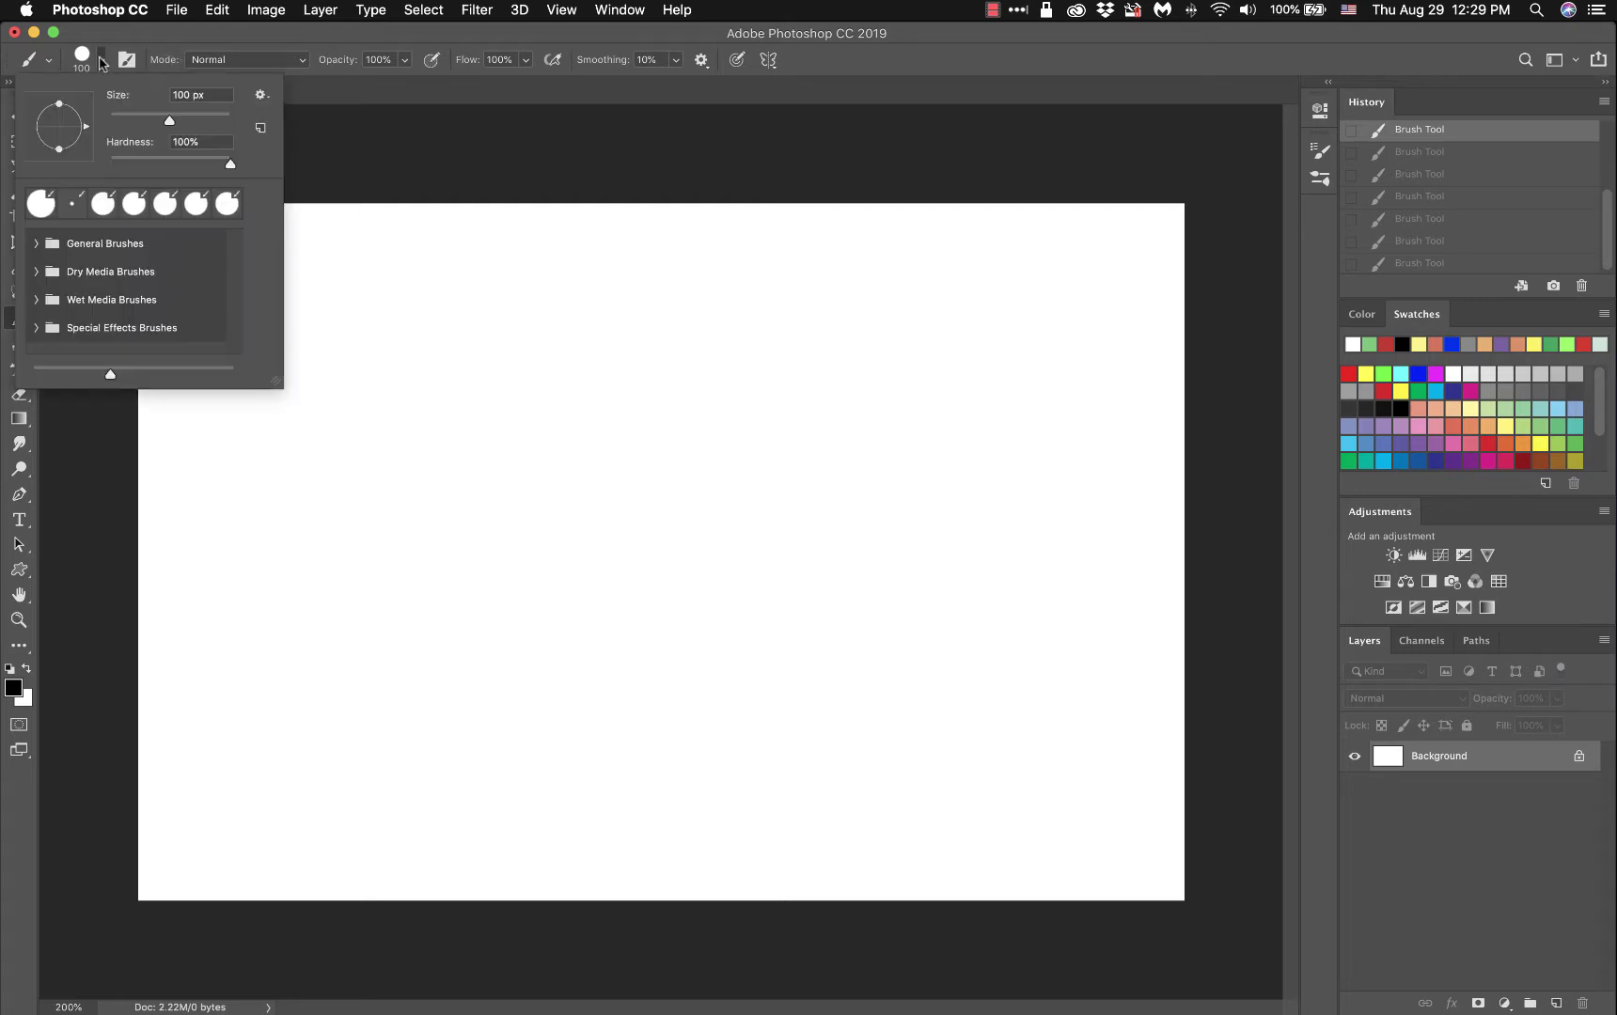
{"action": "left_click", "coordinate": [117, 116]}
{"action": "left_click_drag", "start_coordinate": [115, 118], "coordinate": [81, 120]}
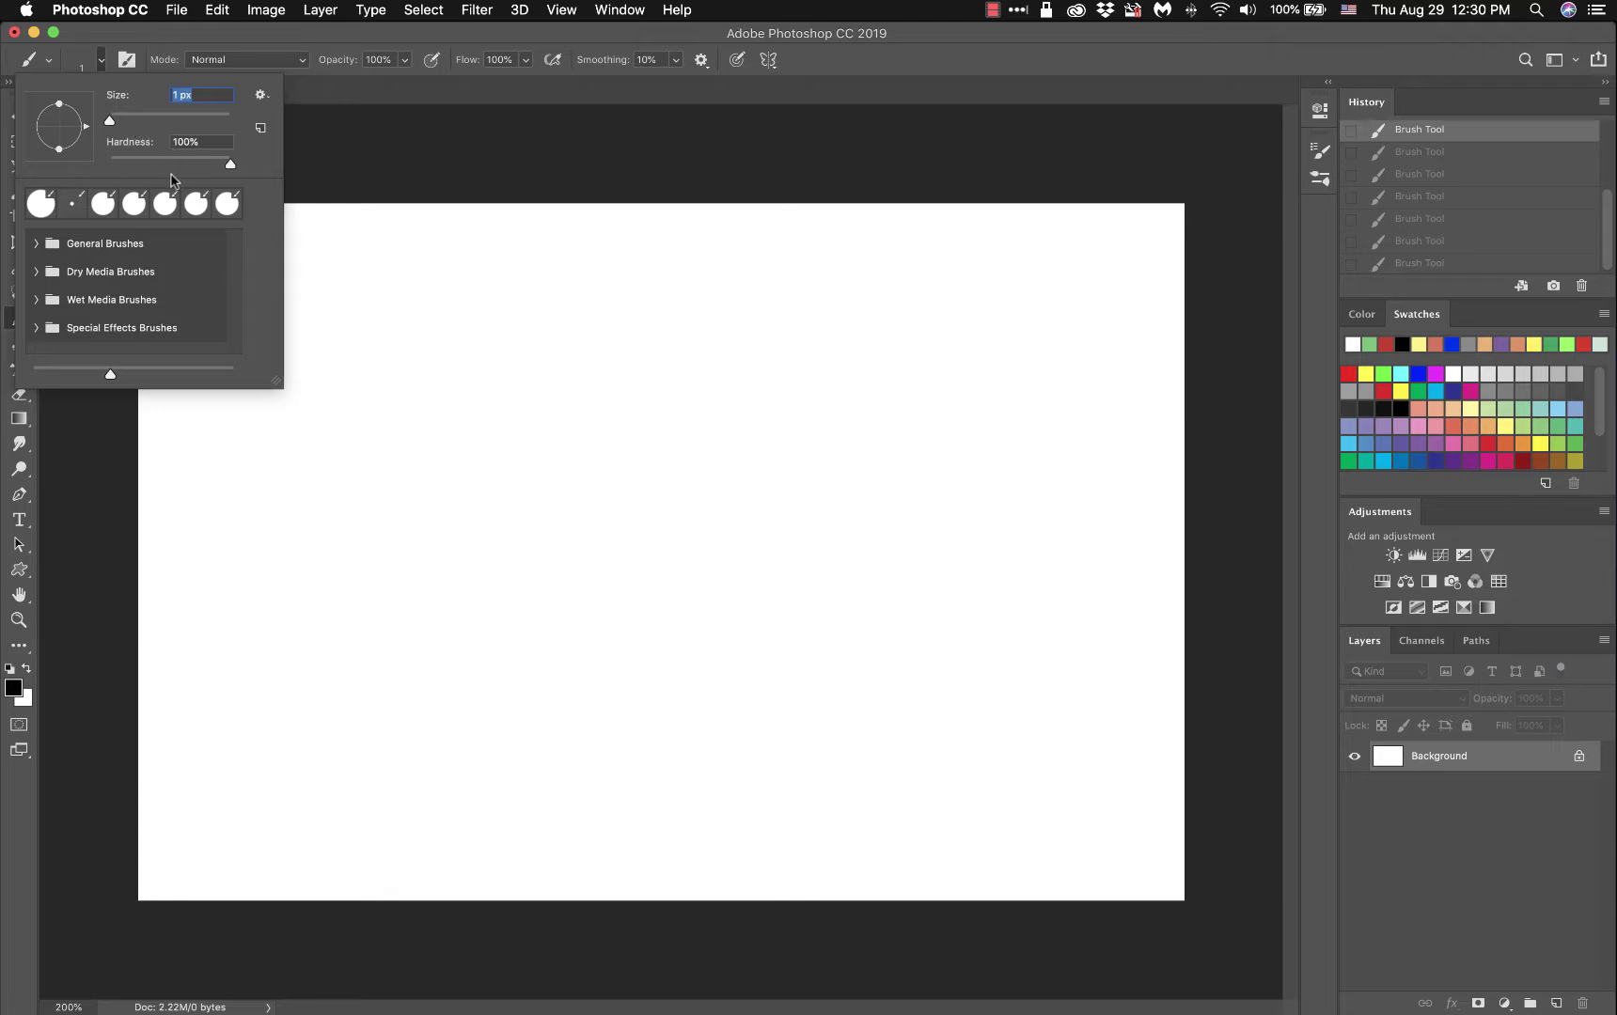
{"action": "left_click_drag", "start_coordinate": [229, 167], "coordinate": [37, 171]}
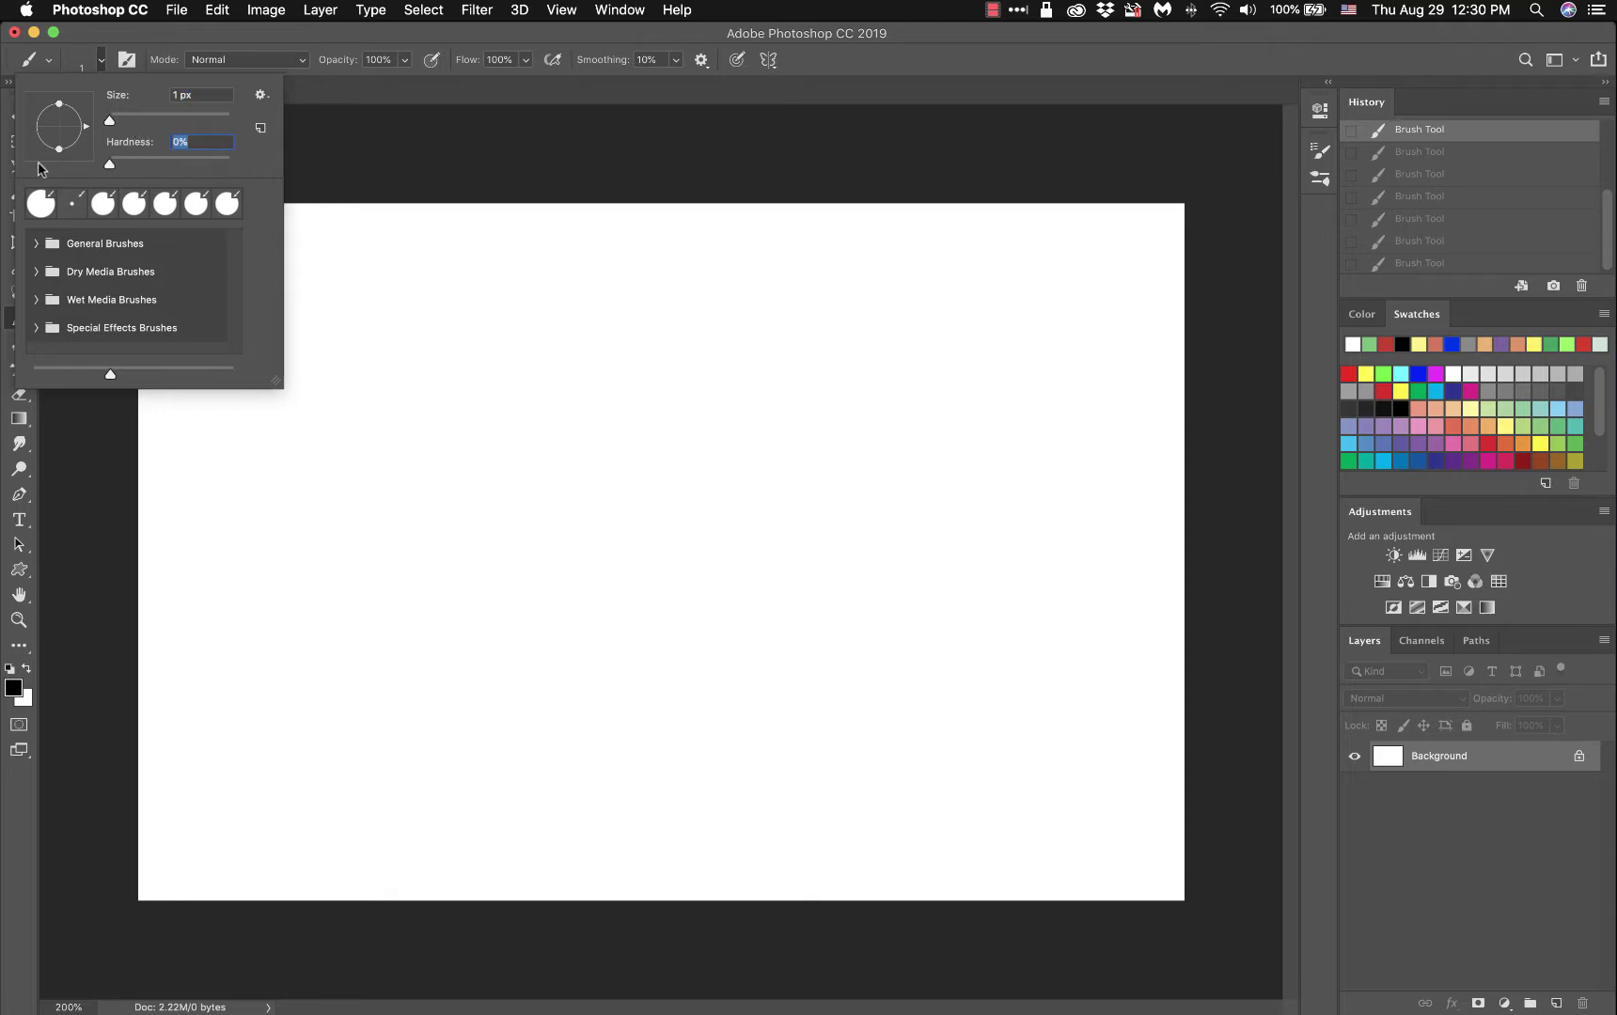
{"action": "left_click", "coordinate": [339, 40]}
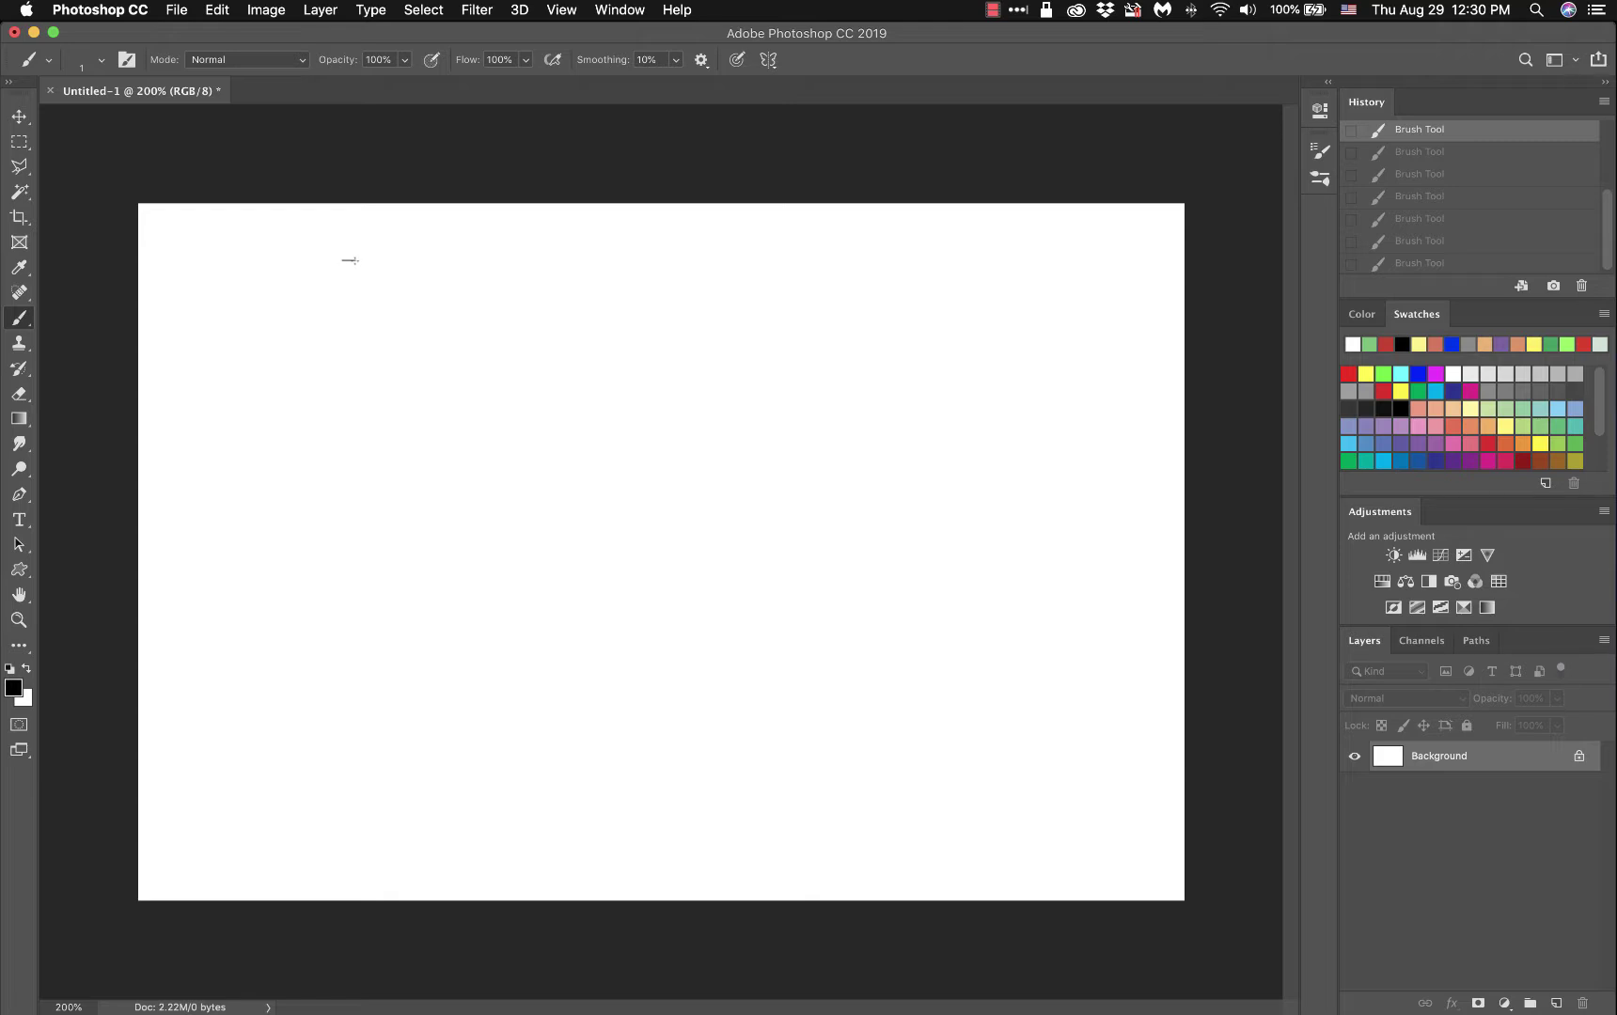
{"action": "left_click_drag", "start_coordinate": [352, 260], "coordinate": [920, 281]}
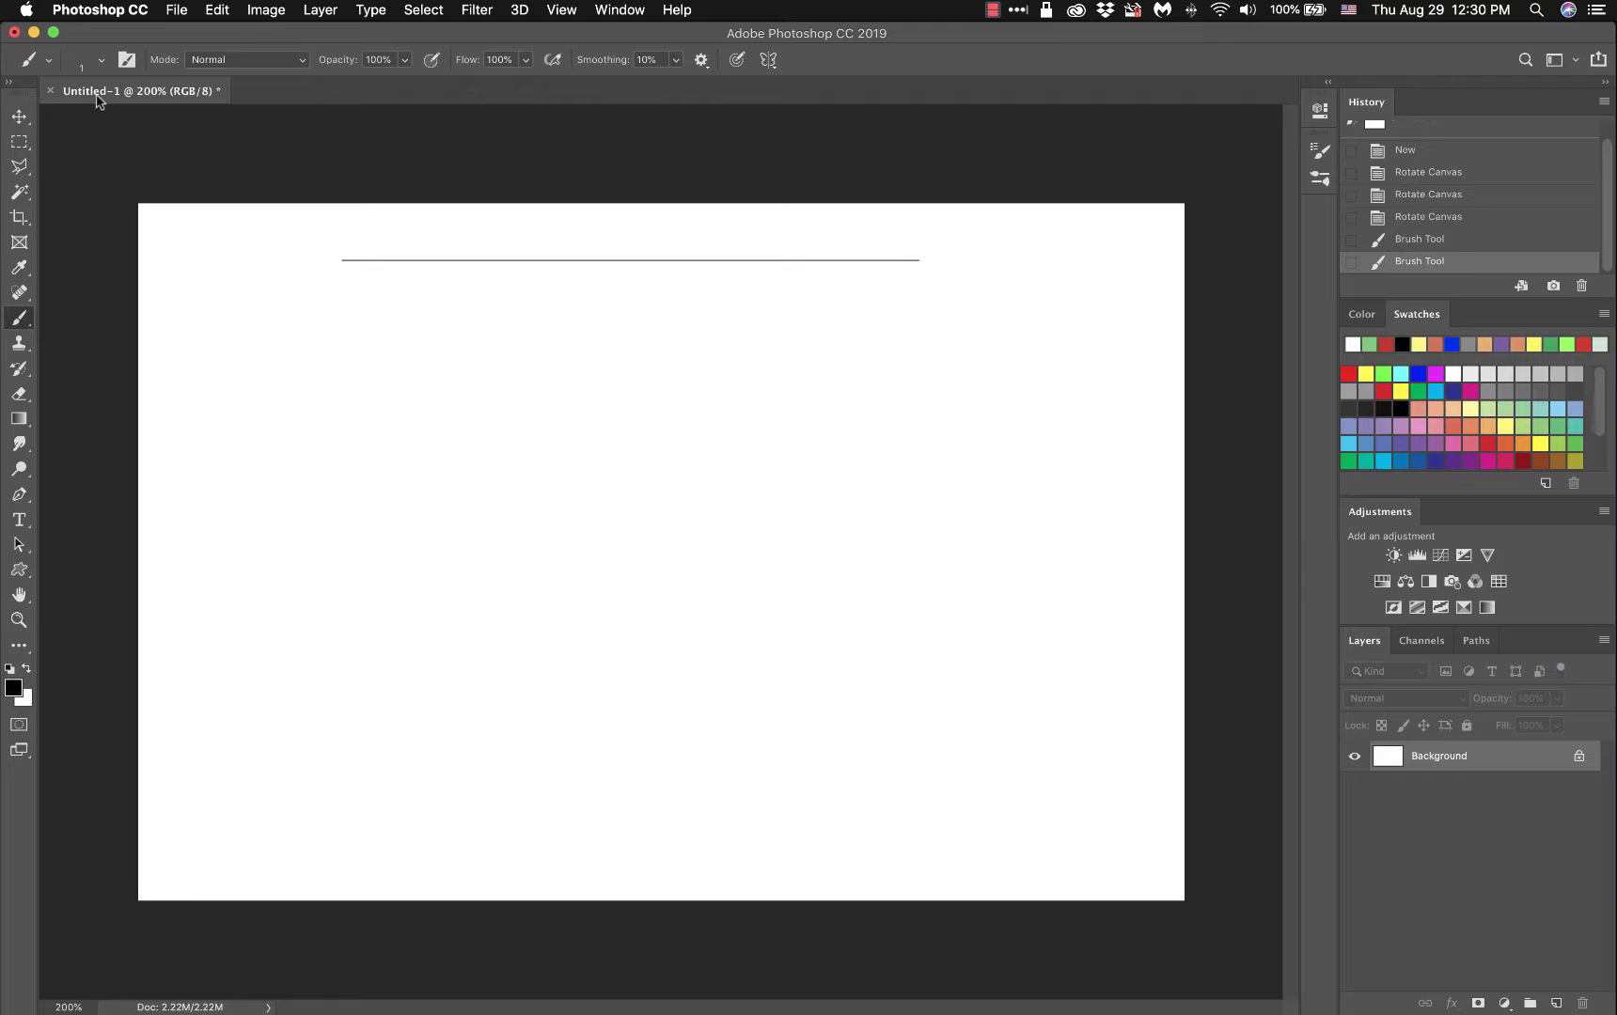
Step: Set the brush size to 5 px and paint a soft horizontal line below the 1 px line
{"action": "left_click", "coordinate": [101, 61]}
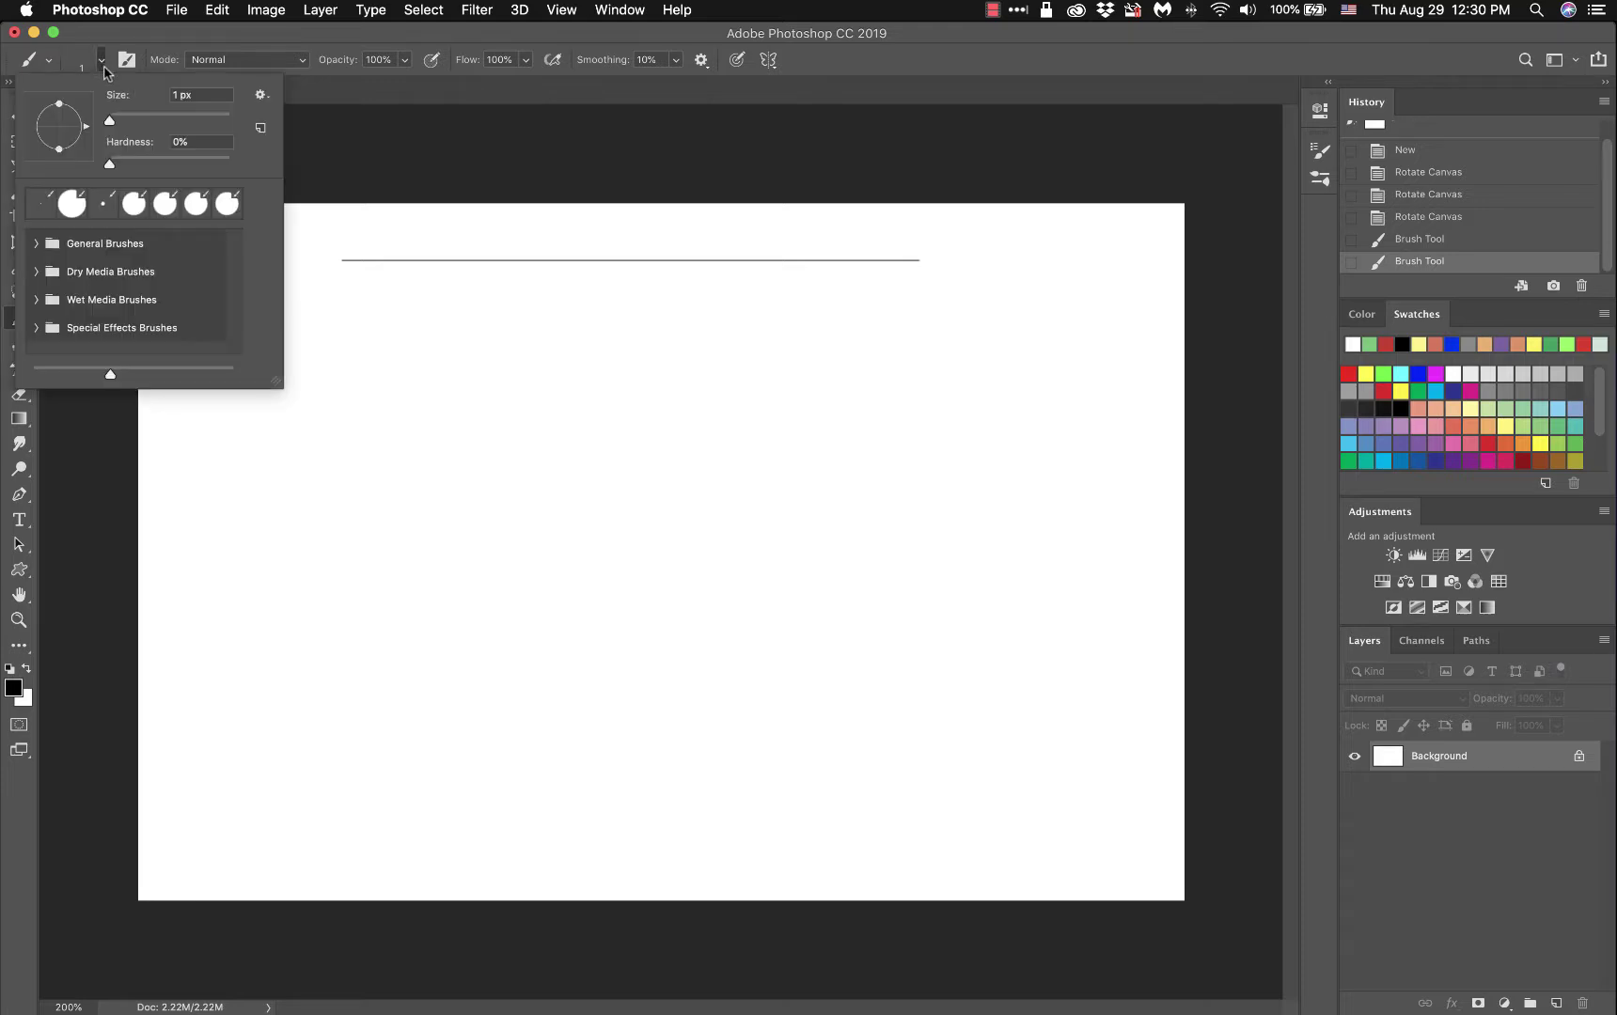
{"action": "left_click", "coordinate": [196, 98]}
{"action": "type", "text": "5"}
{"action": "key", "text": "Return"}
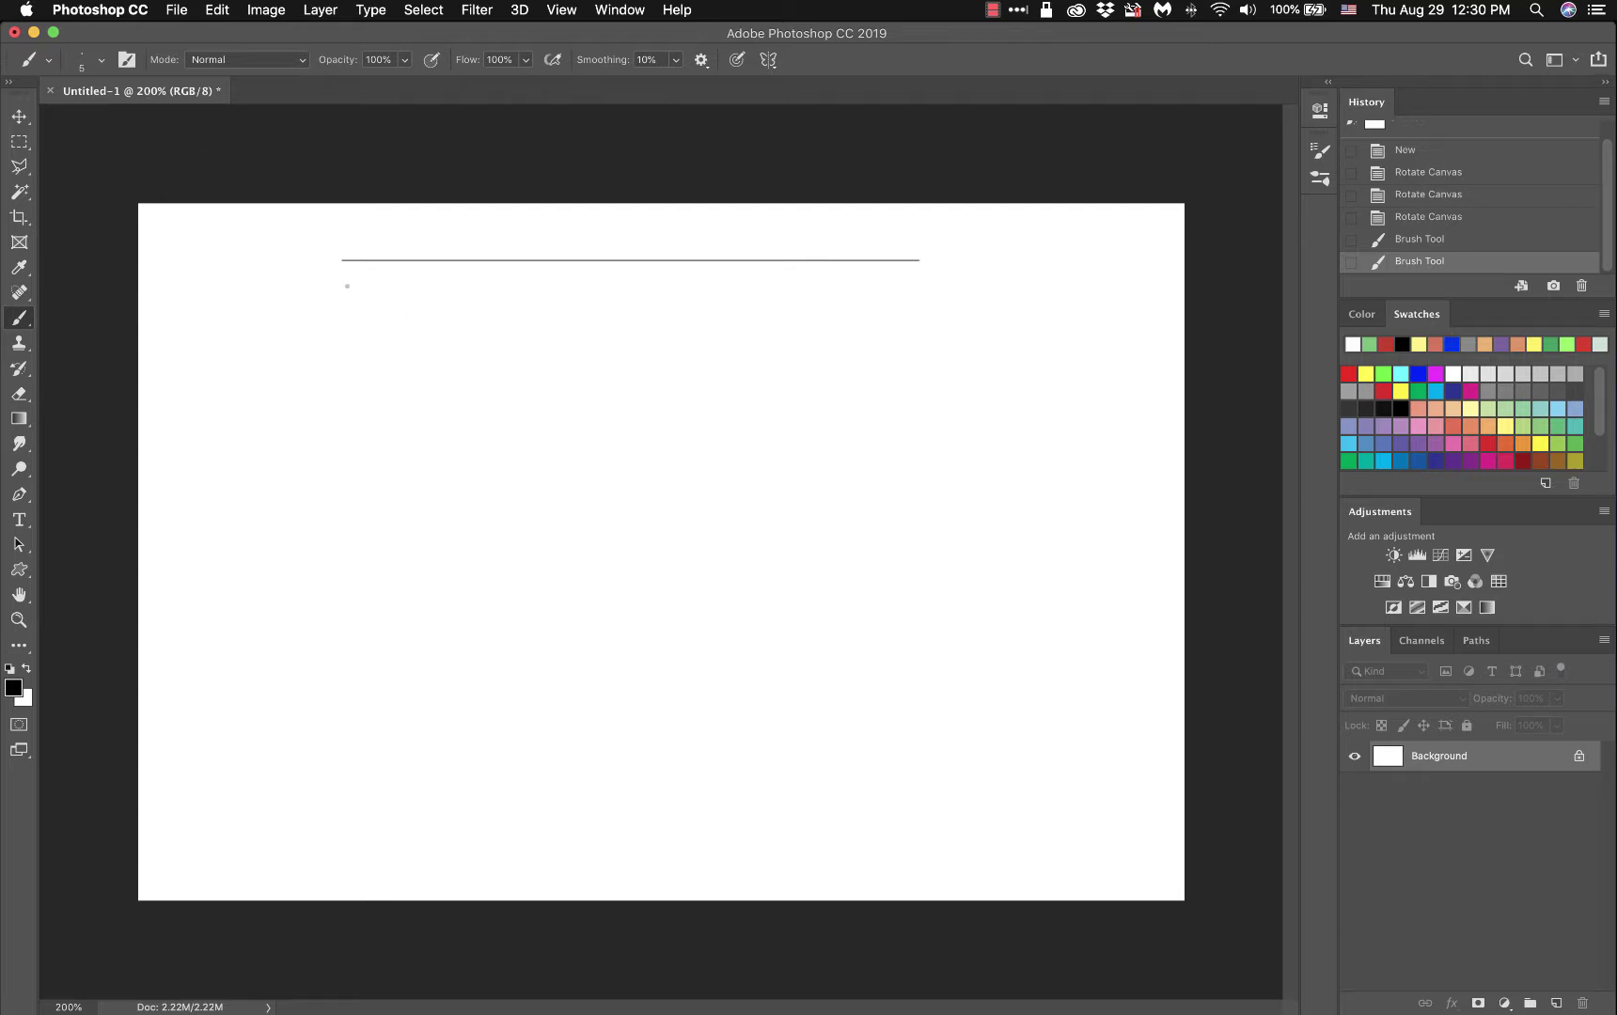
{"action": "mouse_move", "coordinate": [345, 286]}
{"action": "left_mouse_down"}
{"action": "mouse_move", "coordinate": [502, 317]}
{"action": "mouse_move", "coordinate": [912, 344]}
{"action": "left_mouse_up"}
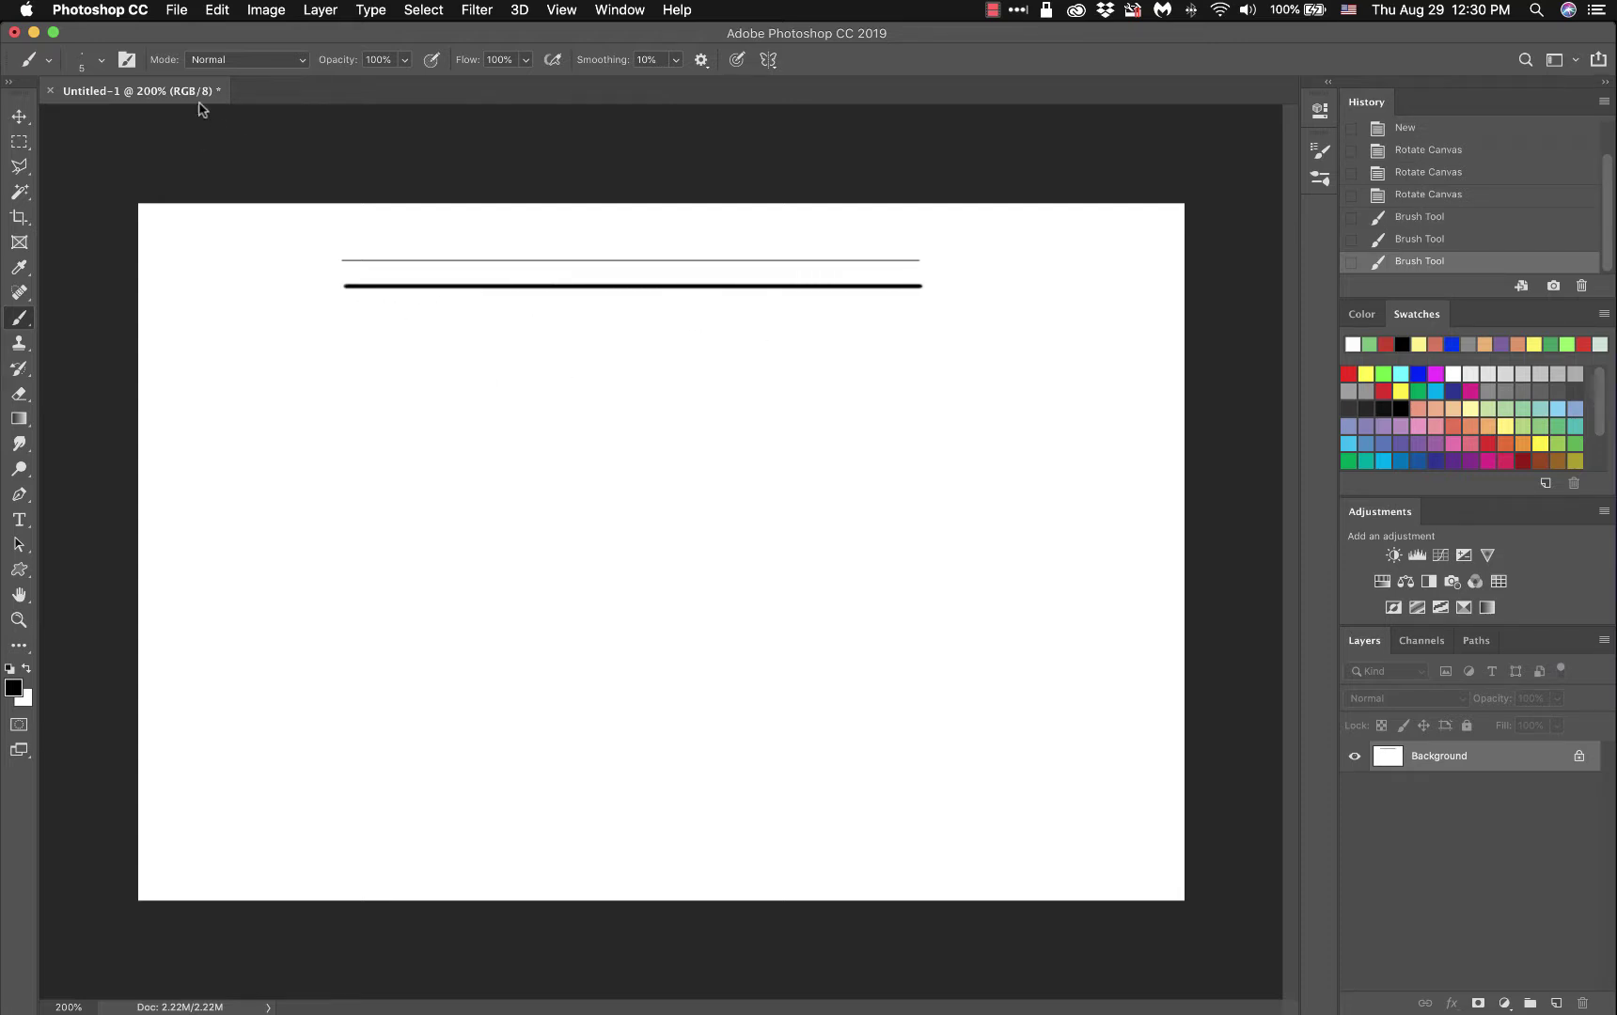
Step: Set the brush size to 10 px and paint a soft horizontal line below the 5 px line
{"action": "left_click", "coordinate": [82, 61]}
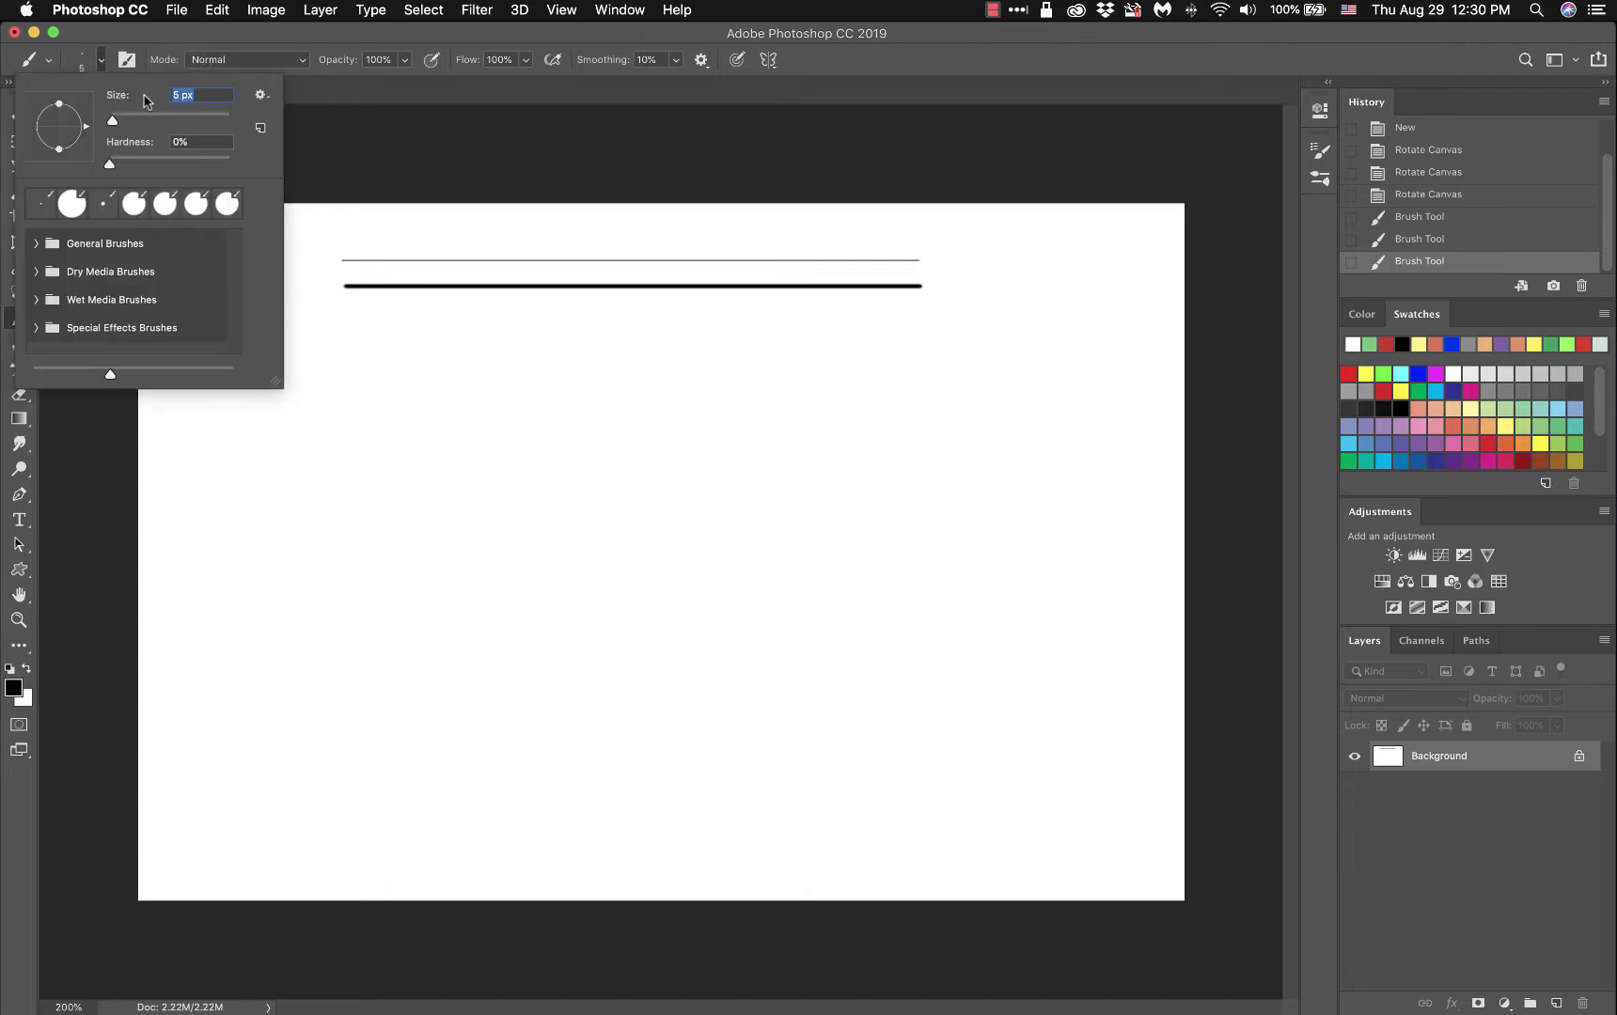
{"action": "type", "text": "10"}
{"action": "key", "text": "Return"}
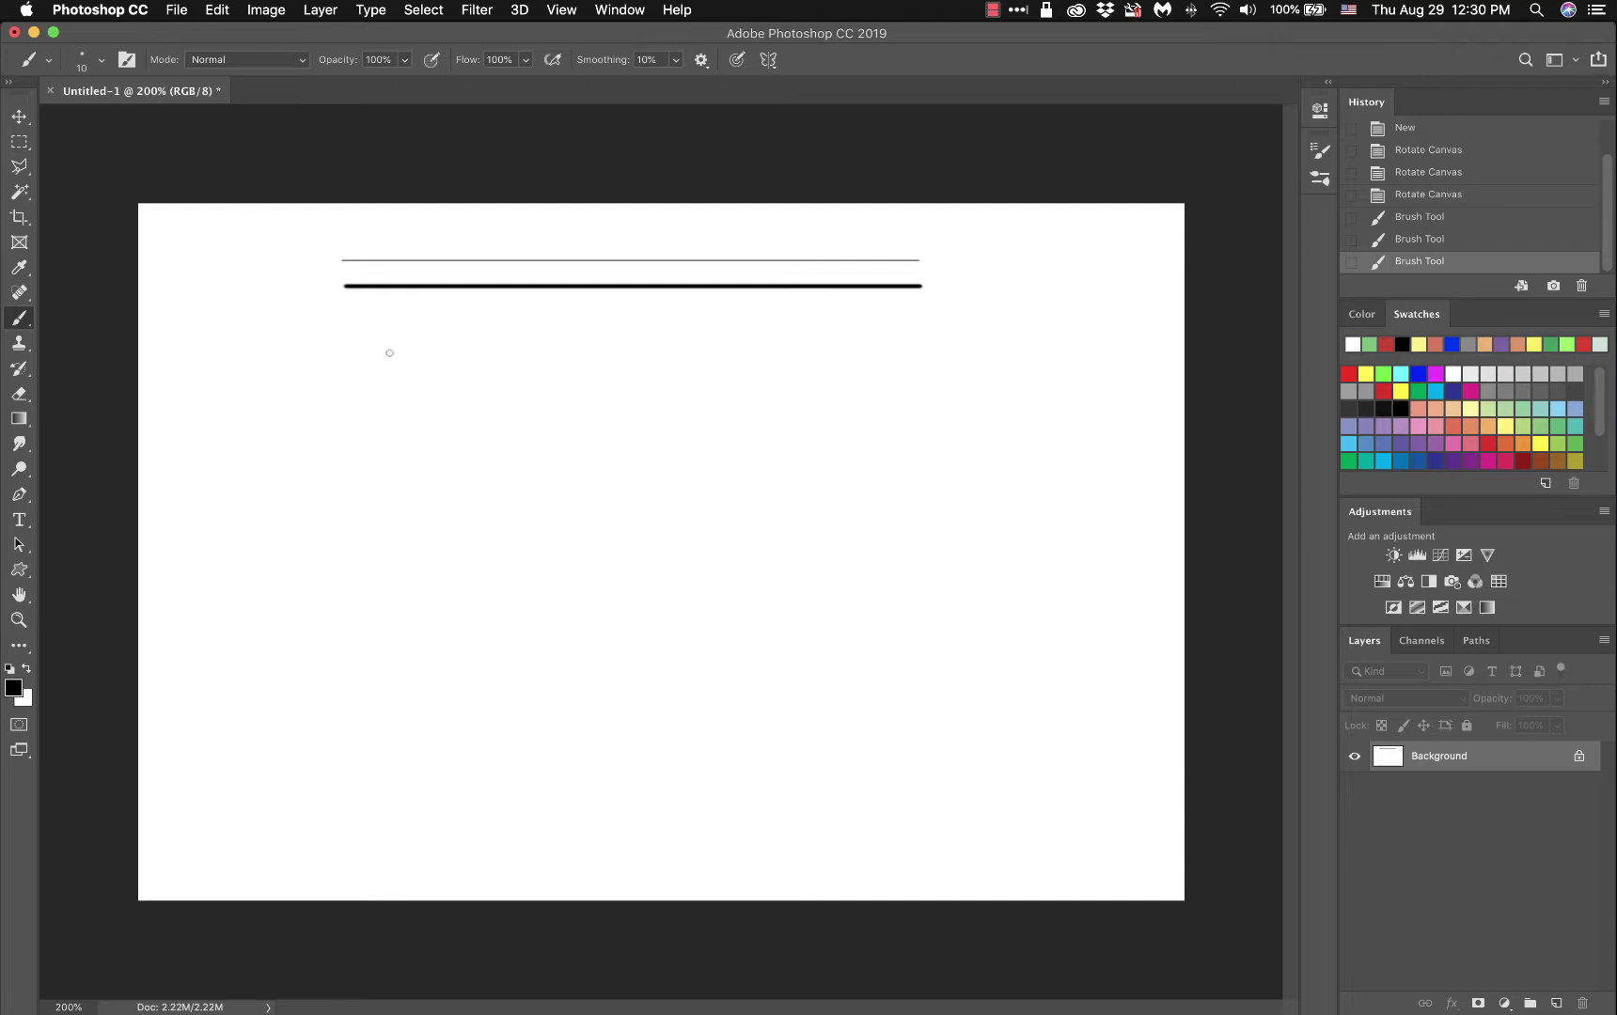
{"action": "mouse_move", "coordinate": [345, 320]}
{"action": "left_mouse_down"}
{"action": "mouse_move", "coordinate": [540, 361]}
{"action": "mouse_move", "coordinate": [924, 367]}
{"action": "left_mouse_up"}
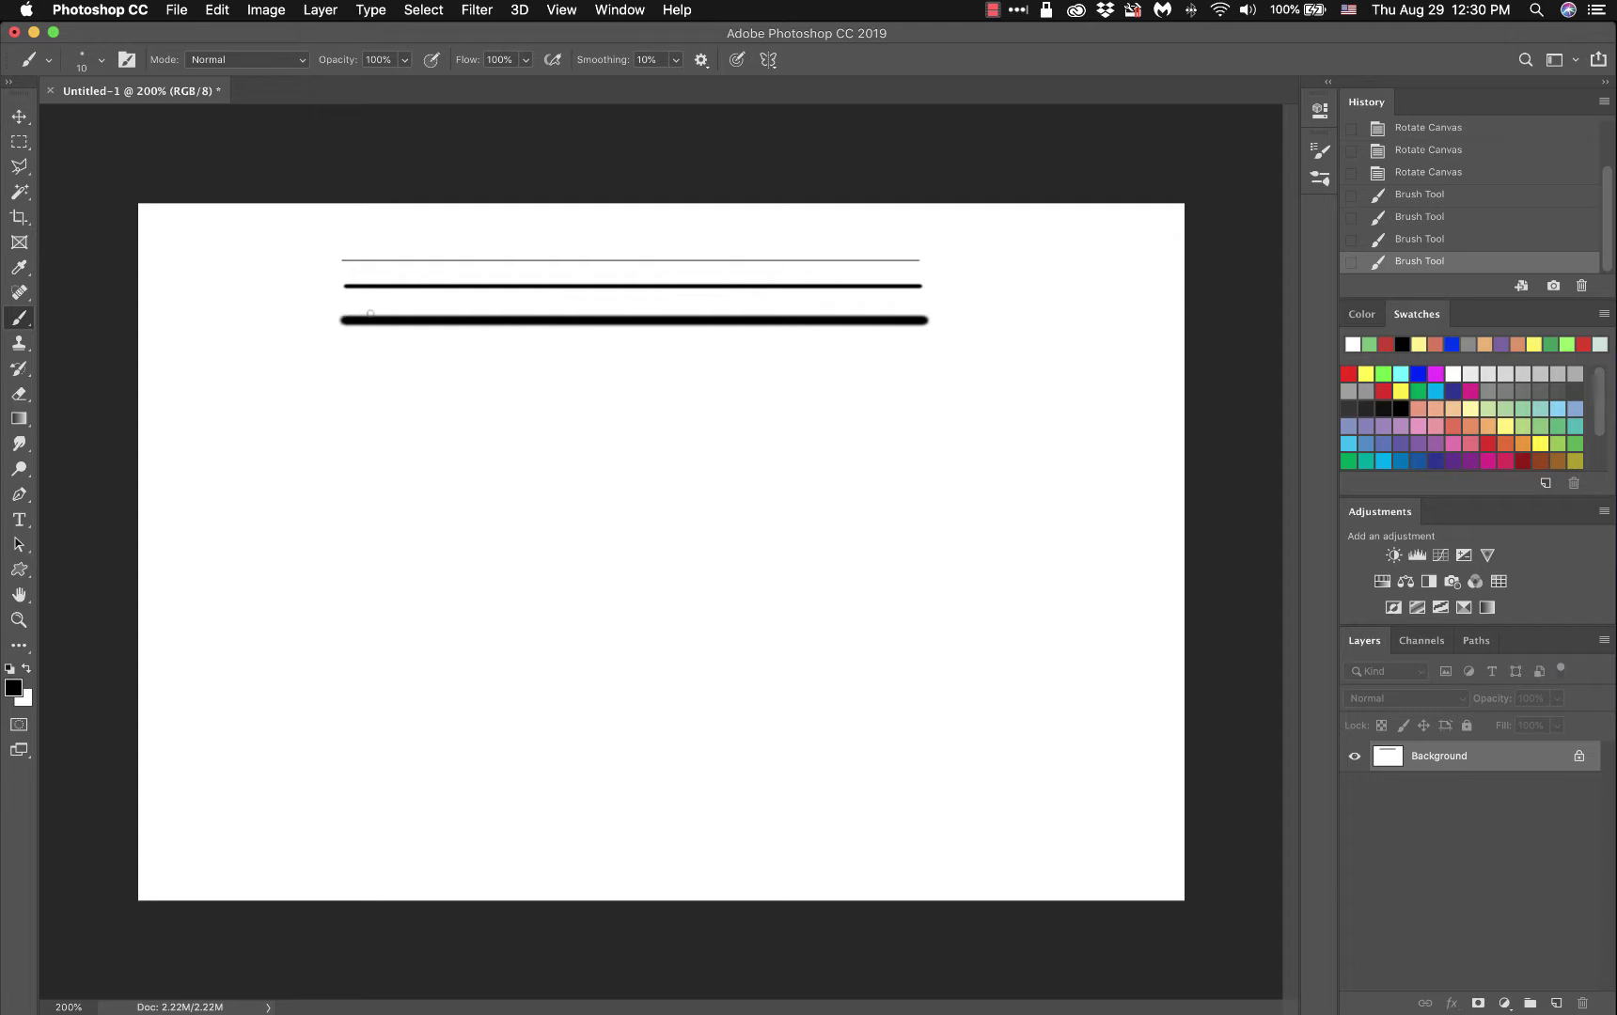
Step: Set the brush size to 50 px and paint a soft horizontal line below the 10 px line
{"action": "left_click", "coordinate": [103, 61]}
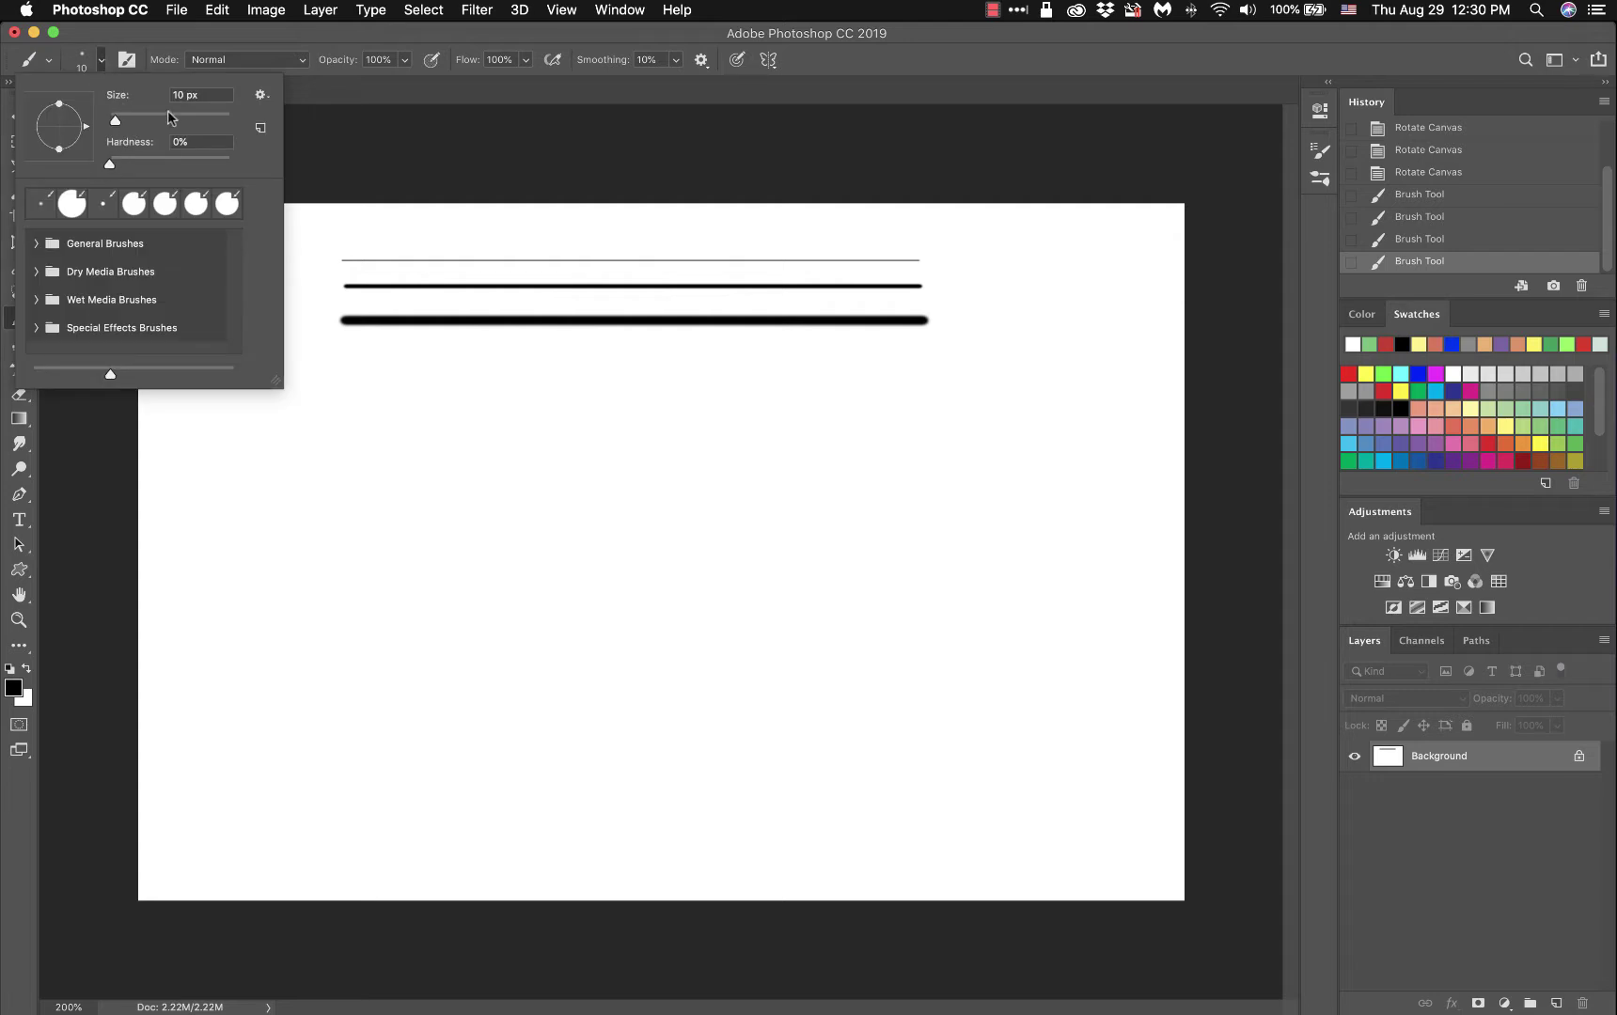
{"action": "left_click_drag", "start_coordinate": [183, 94], "coordinate": [156, 99]}
{"action": "type", "text": "50"}
{"action": "key", "text": "Return"}
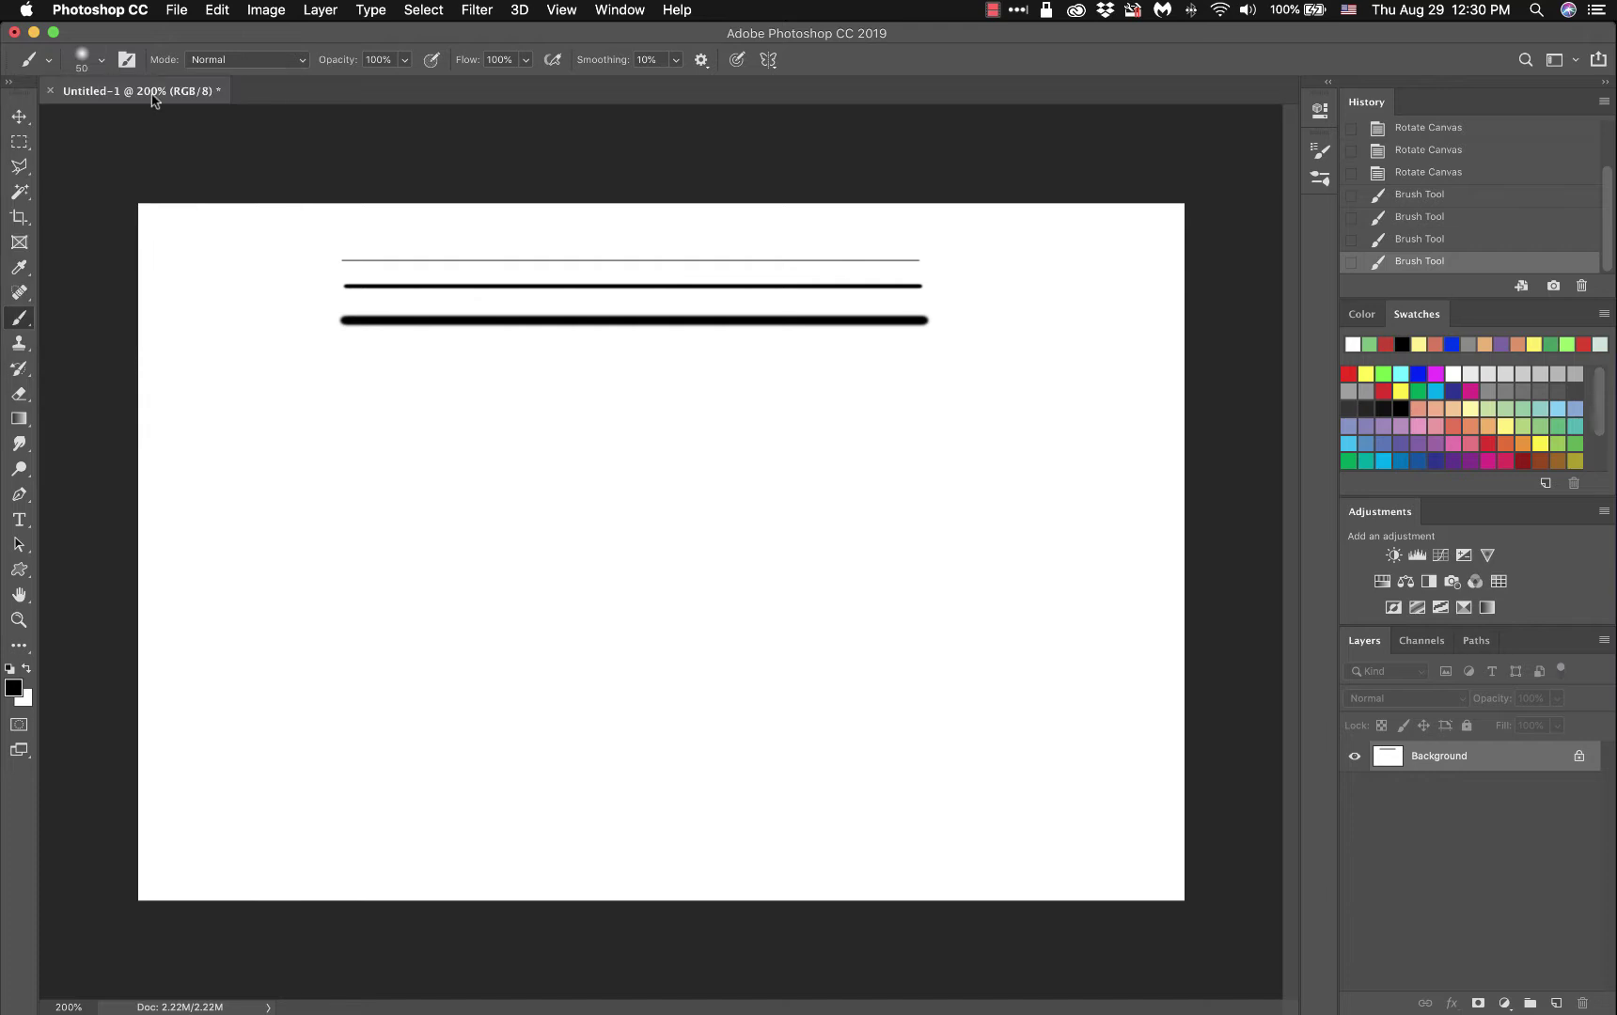
{"action": "mouse_move", "coordinate": [347, 368]}
{"action": "left_mouse_down"}
{"action": "mouse_move", "coordinate": [632, 417]}
{"action": "mouse_move", "coordinate": [921, 423]}
{"action": "left_mouse_up"}
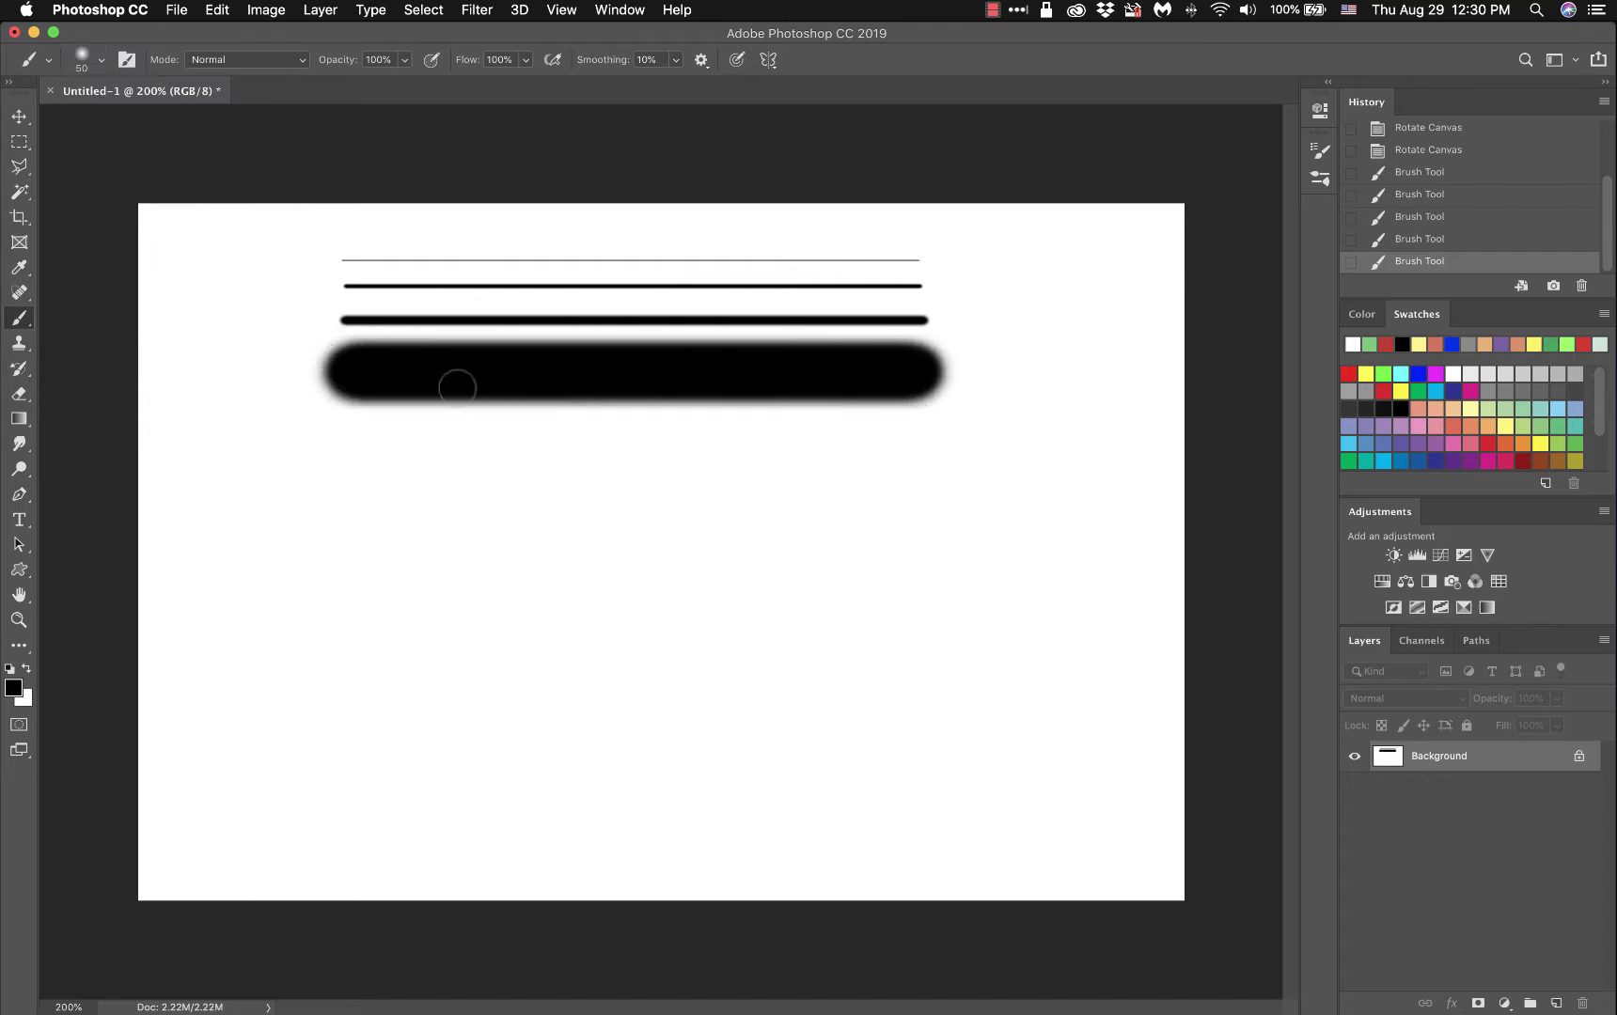
Step: Set the brush size to 100 px and paint a soft horizontal line below the 50 px line
{"action": "left_click", "coordinate": [101, 62]}
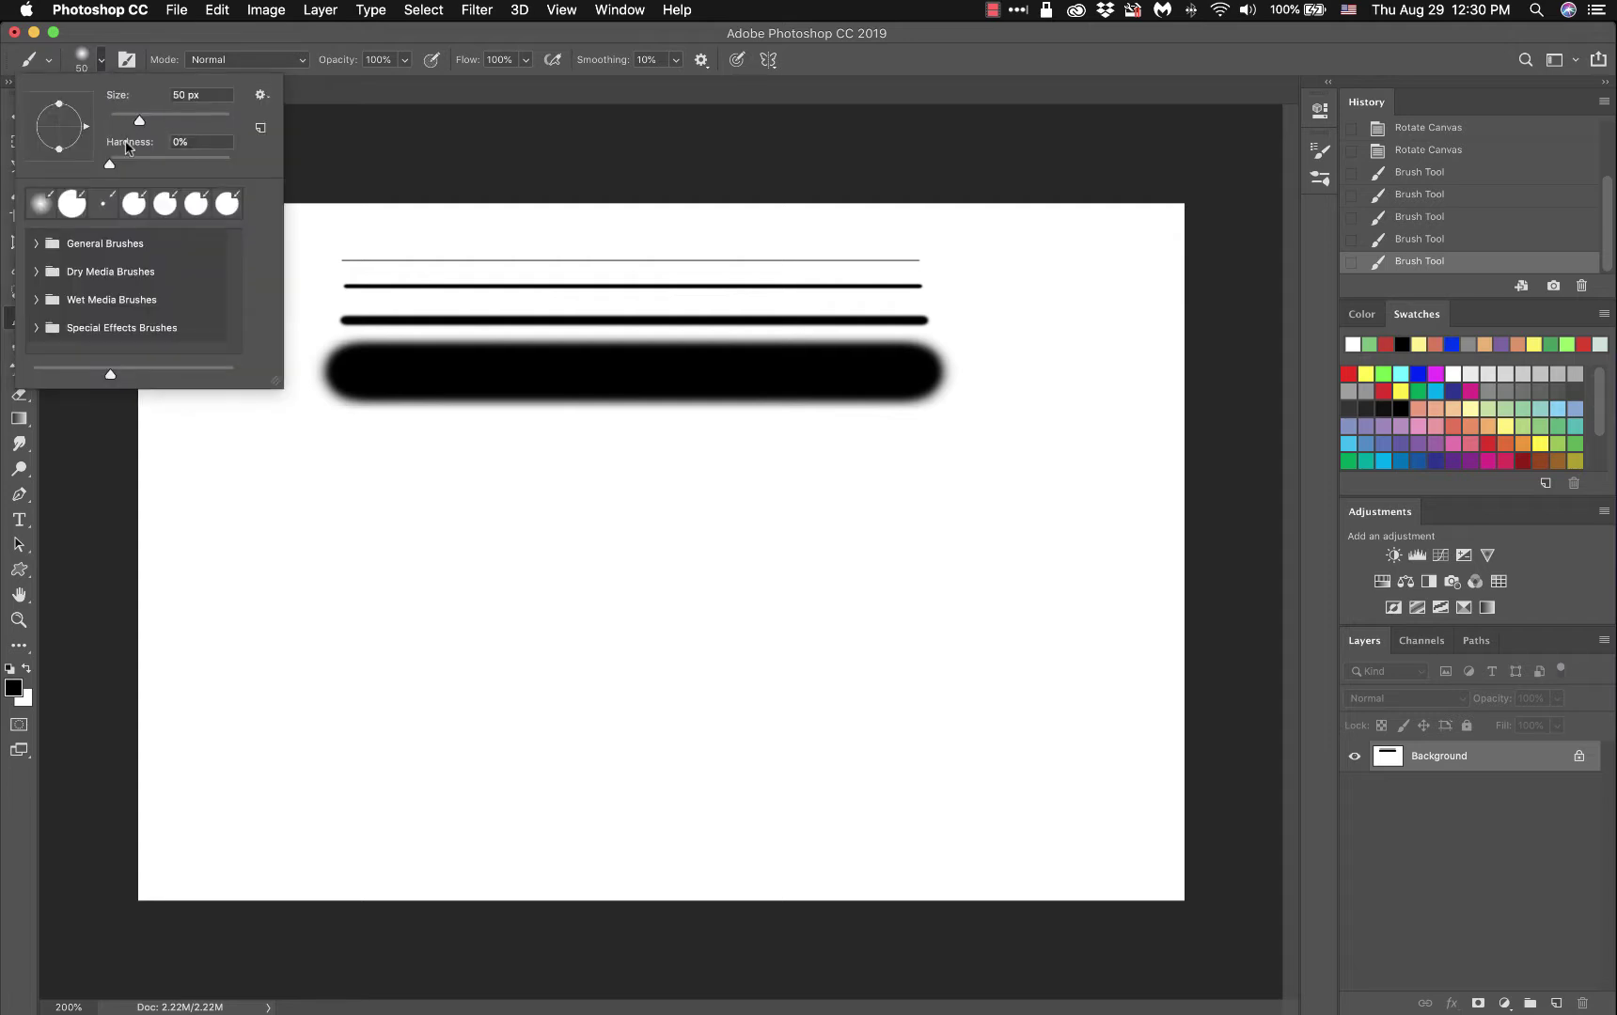
{"action": "left_click", "coordinate": [188, 98]}
{"action": "type", "text": "100"}
{"action": "key", "text": "Return"}
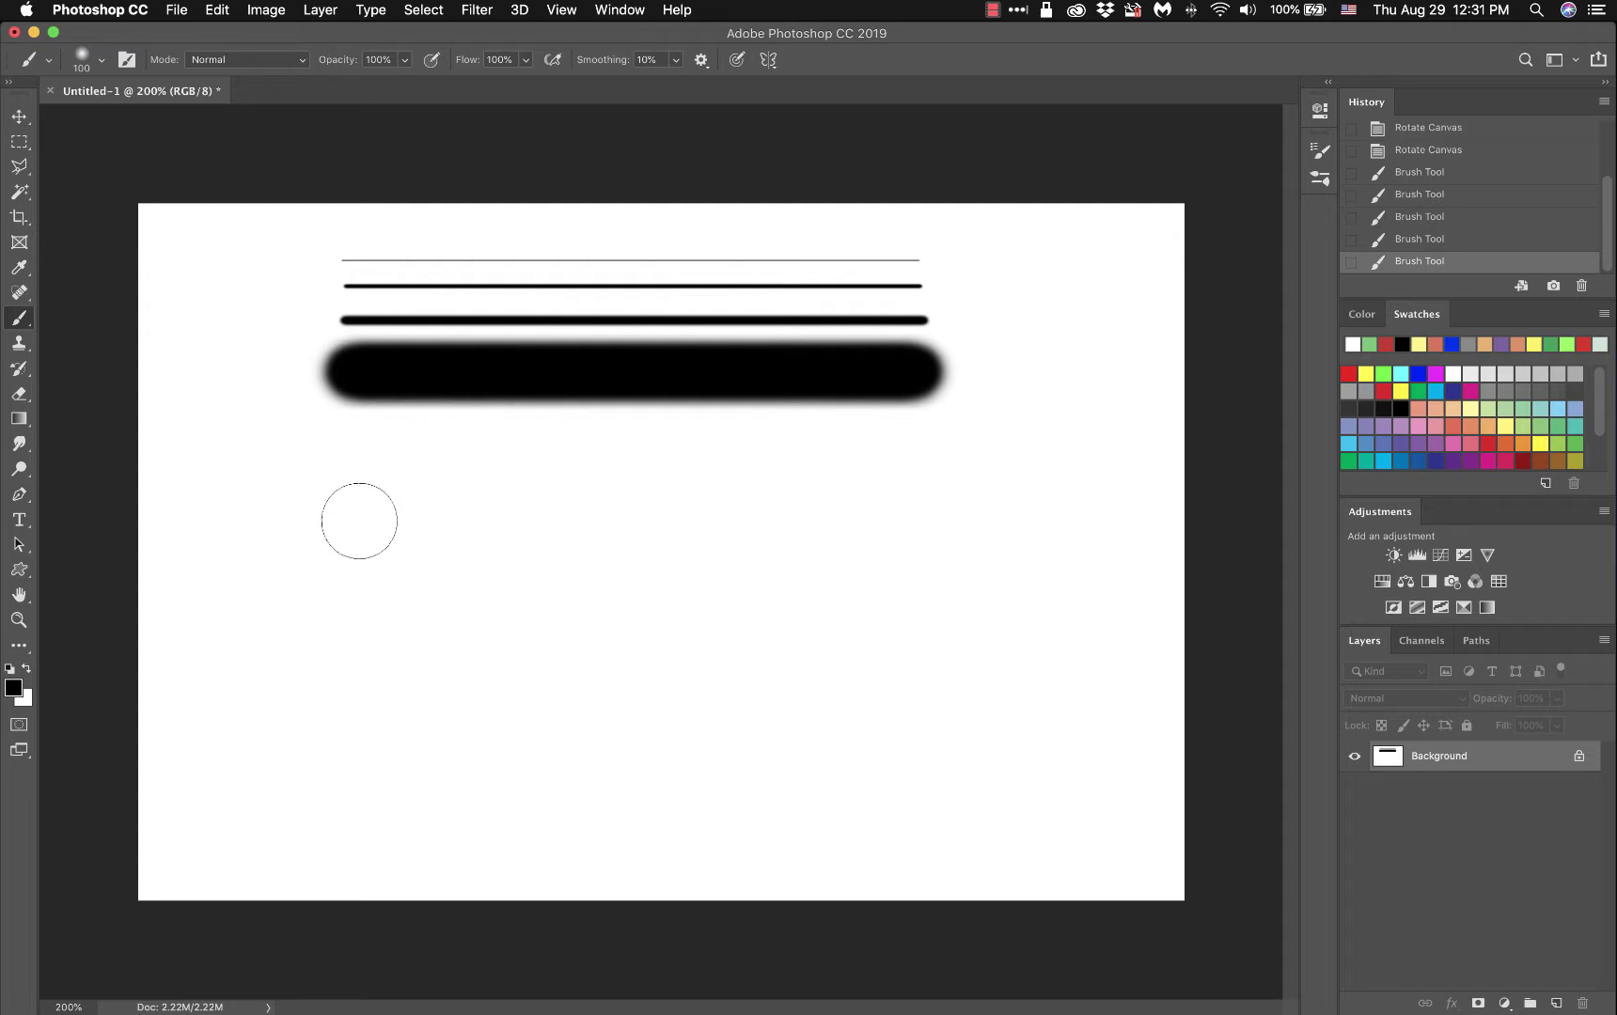
{"action": "left_click_drag", "start_coordinate": [357, 523], "coordinate": [926, 609]}
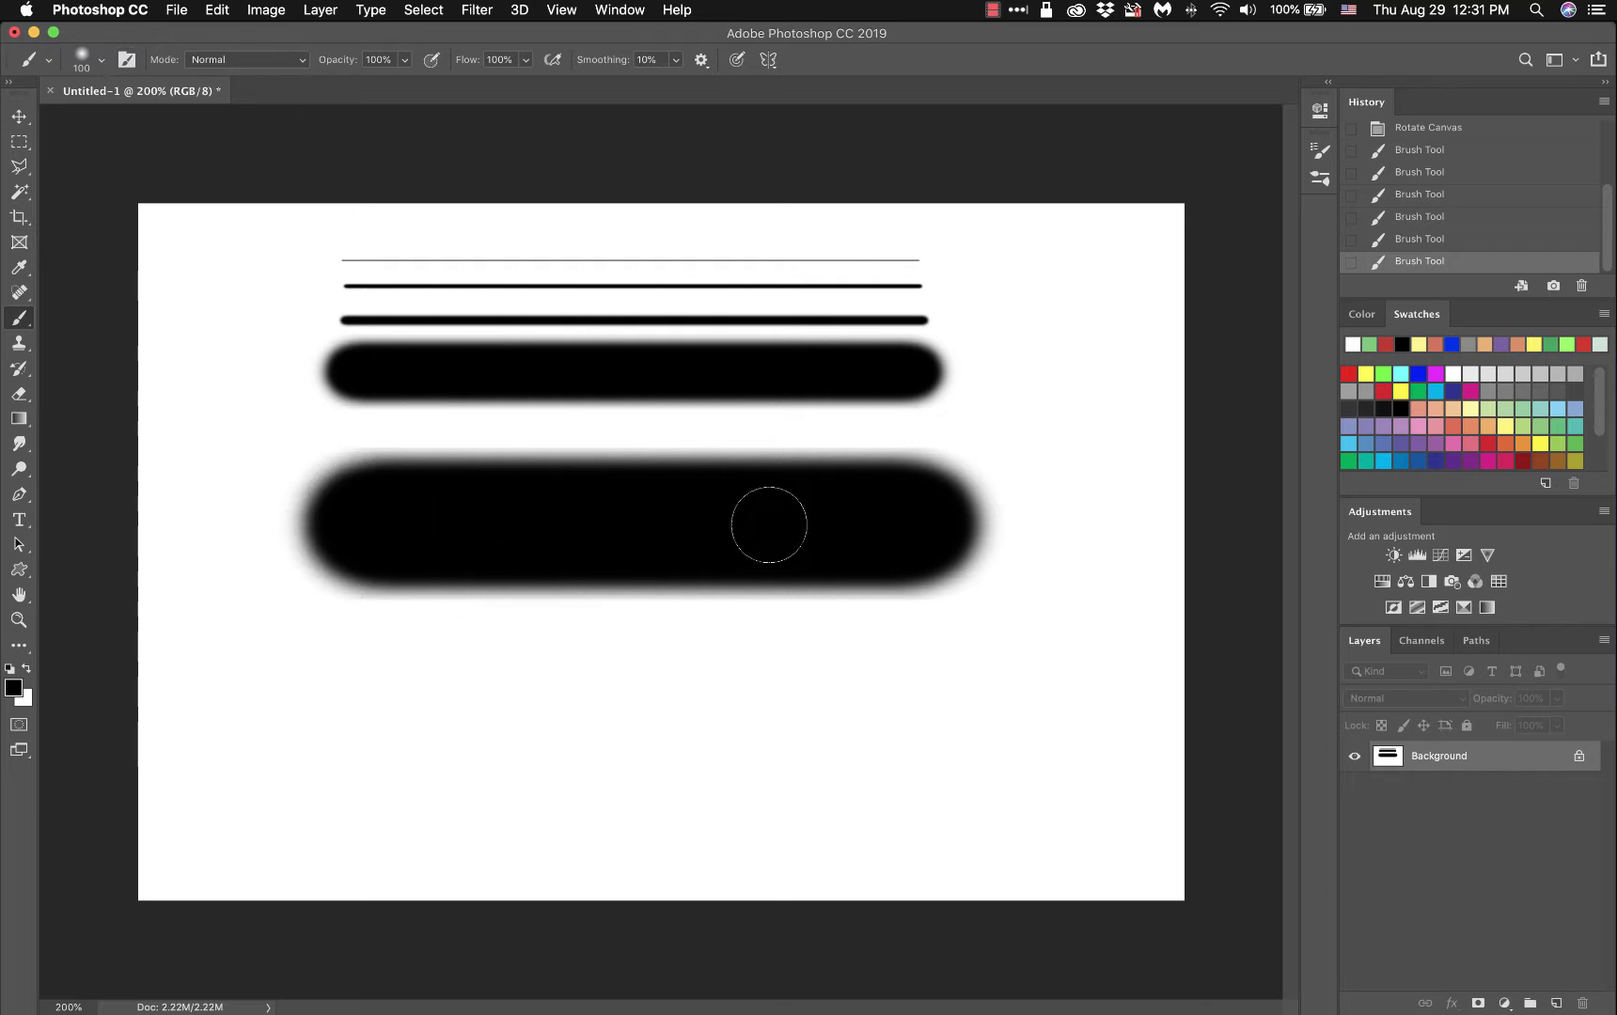
Step: Raise the brush hardness to 100% and paint a hard-edged 100 px line below the soft 100 px line
{"action": "left_click", "coordinate": [102, 59]}
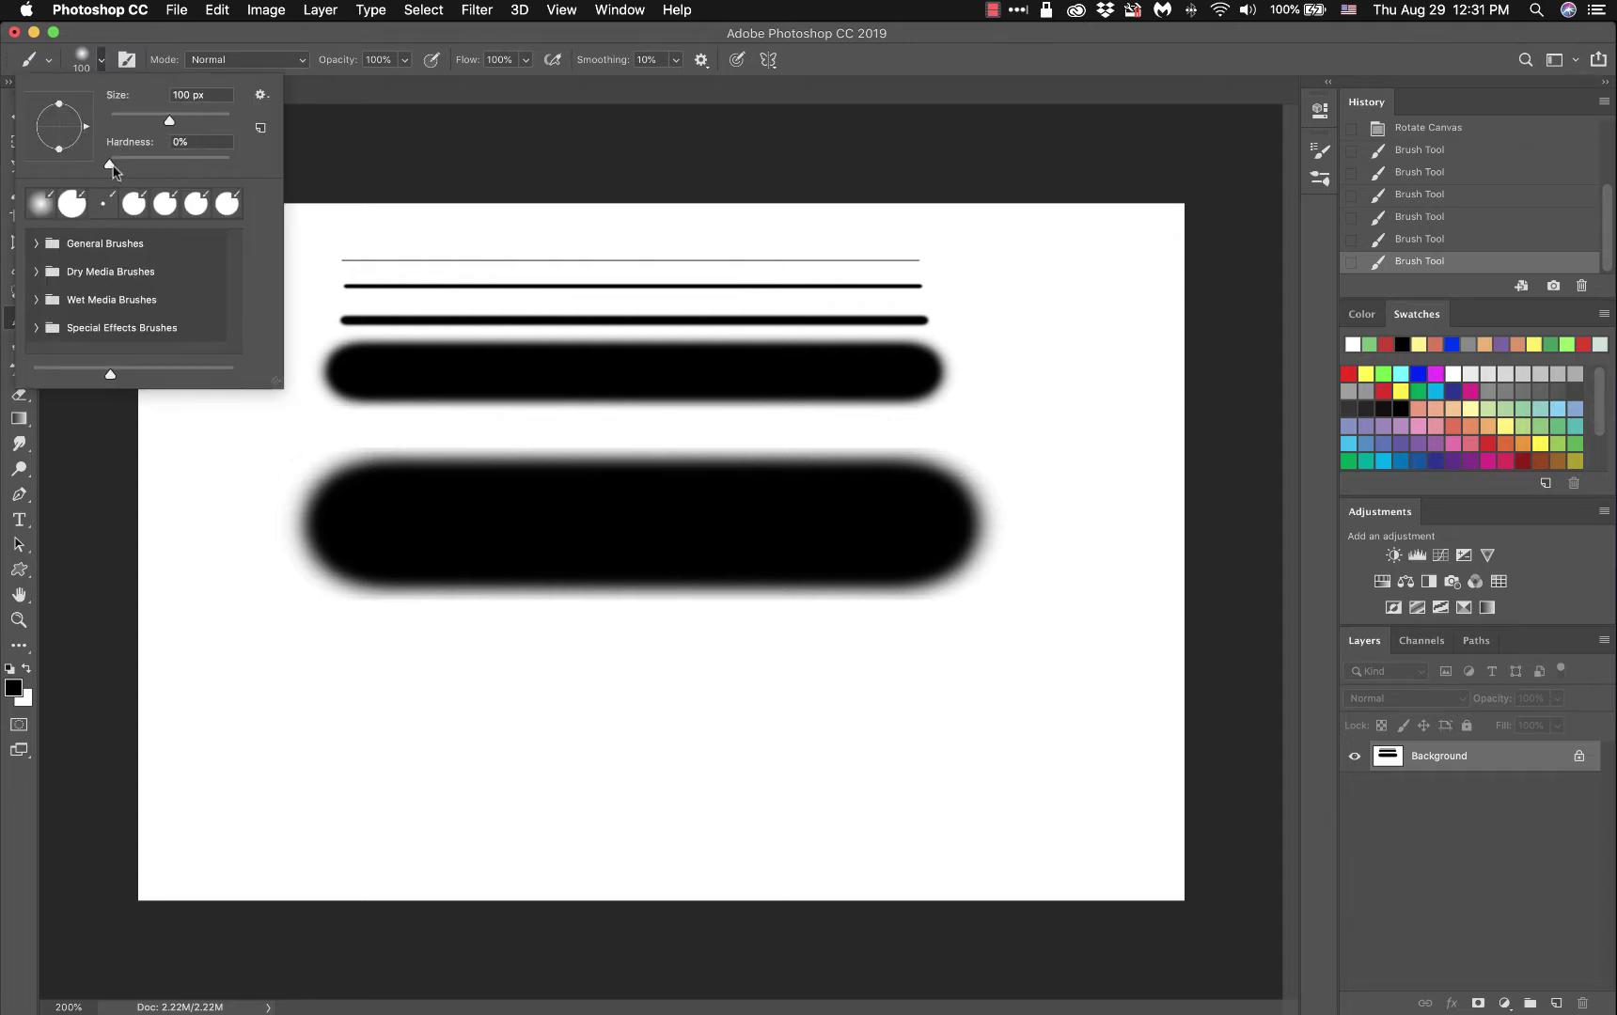
{"action": "left_click_drag", "start_coordinate": [110, 167], "coordinate": [247, 171]}
{"action": "left_click", "coordinate": [395, 42]}
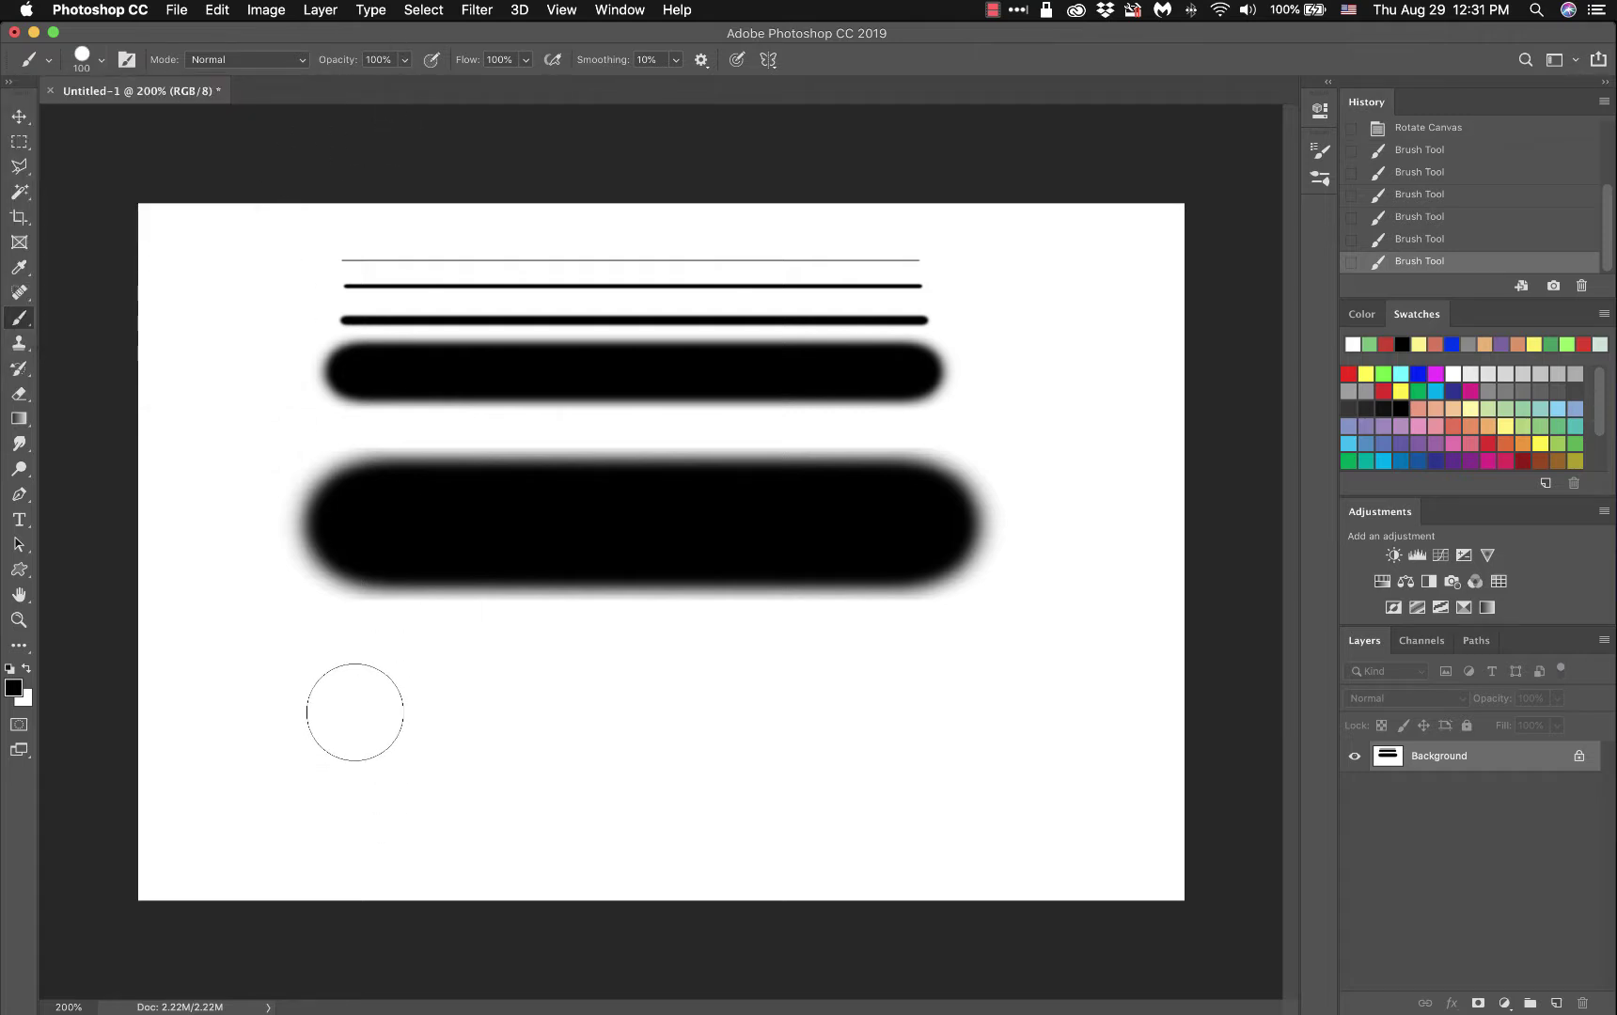
{"action": "left_click_drag", "start_coordinate": [354, 716], "coordinate": [914, 721]}
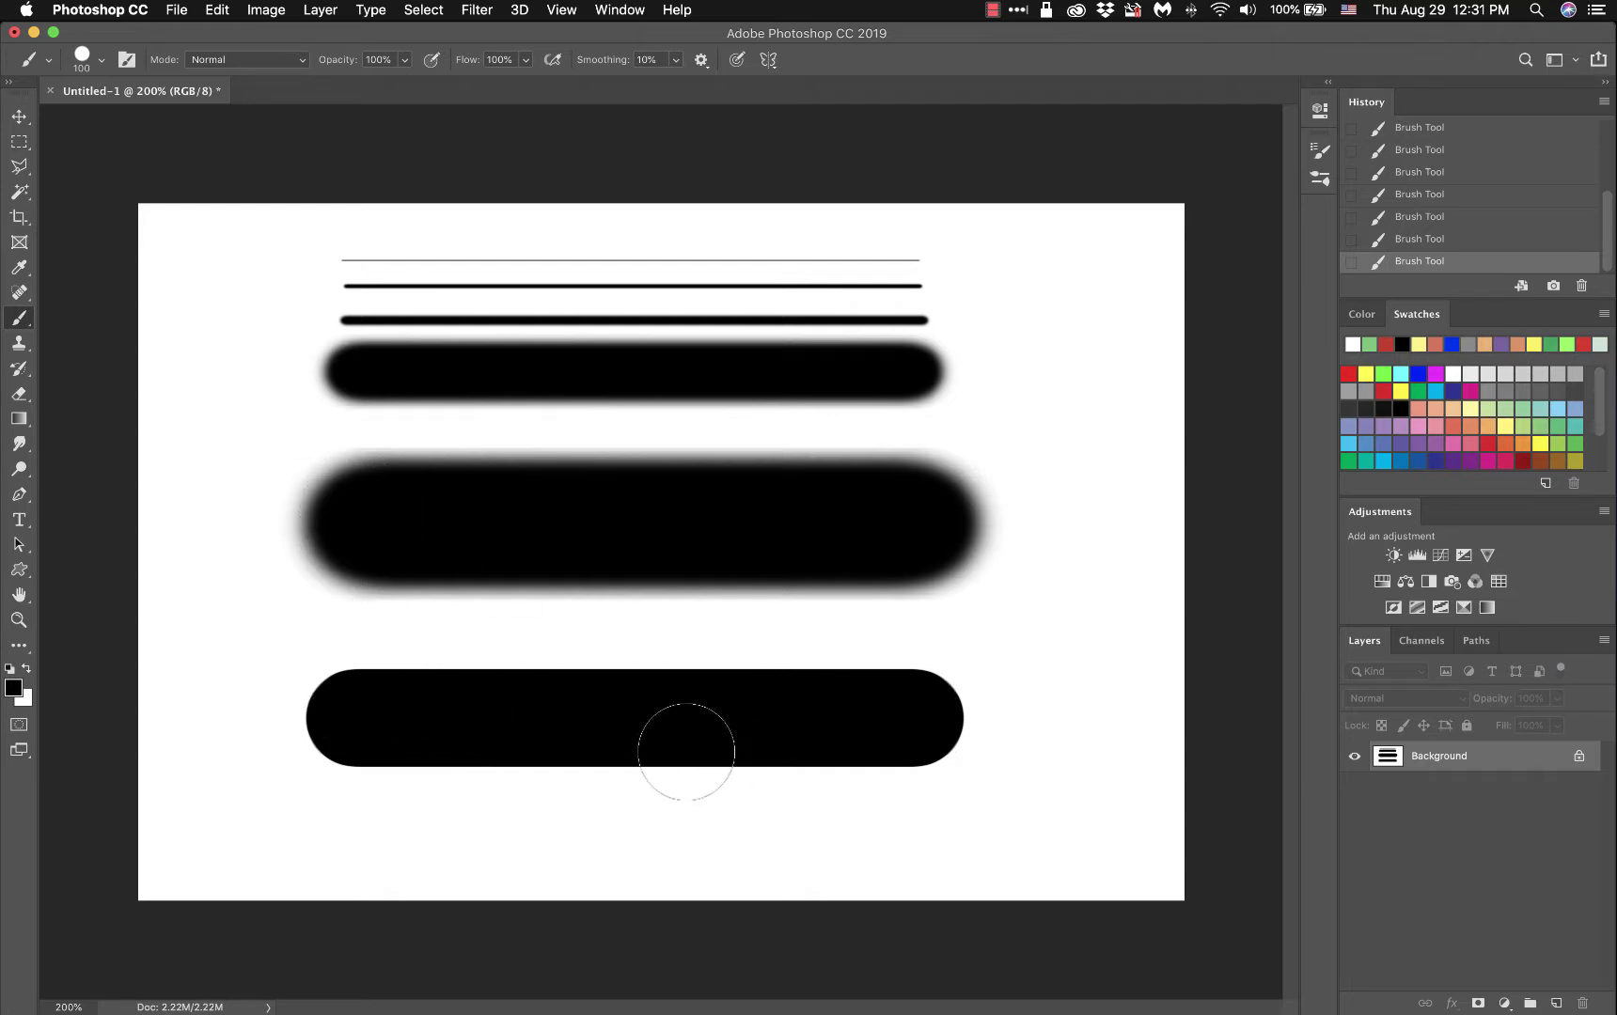
Step: Undo the hard-edged line and the five soft brush lines to clear the canvas
{"action": "left_click", "coordinate": [100, 60]}
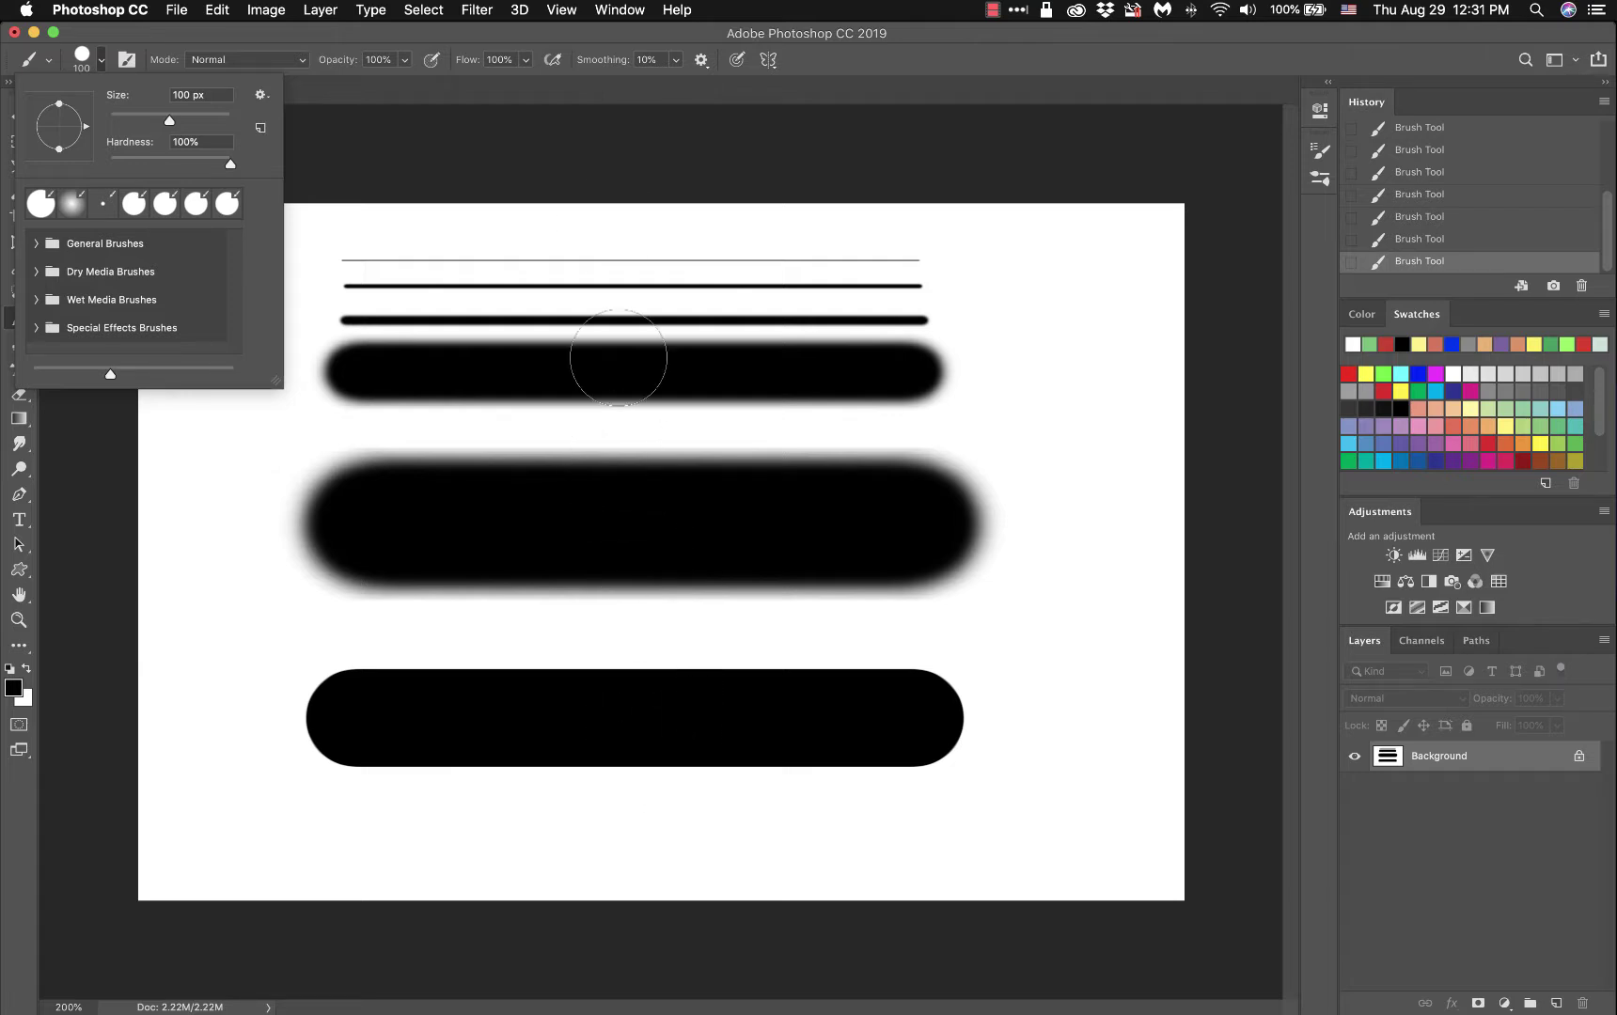
{"action": "left_click", "coordinate": [608, 38]}
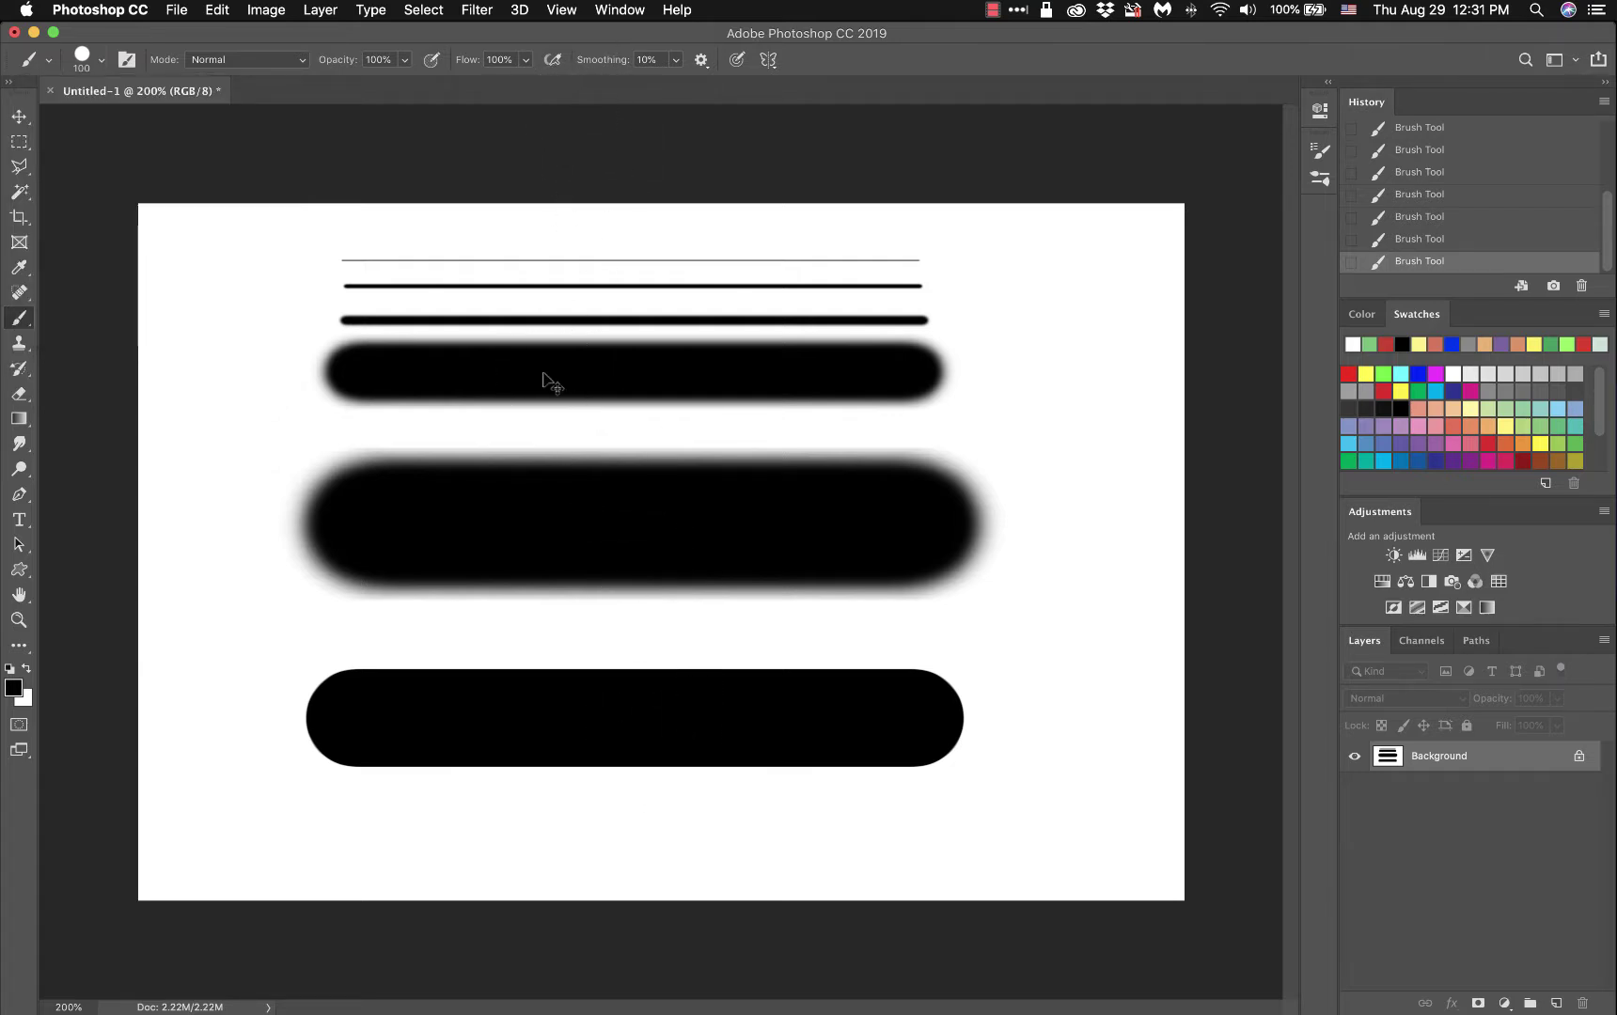
{"action": "key", "text": "super+z"}
{"action": "key", "text": "super+z"}
{"action": "key", "text": "super+z"}
{"action": "key", "text": "super+z"}
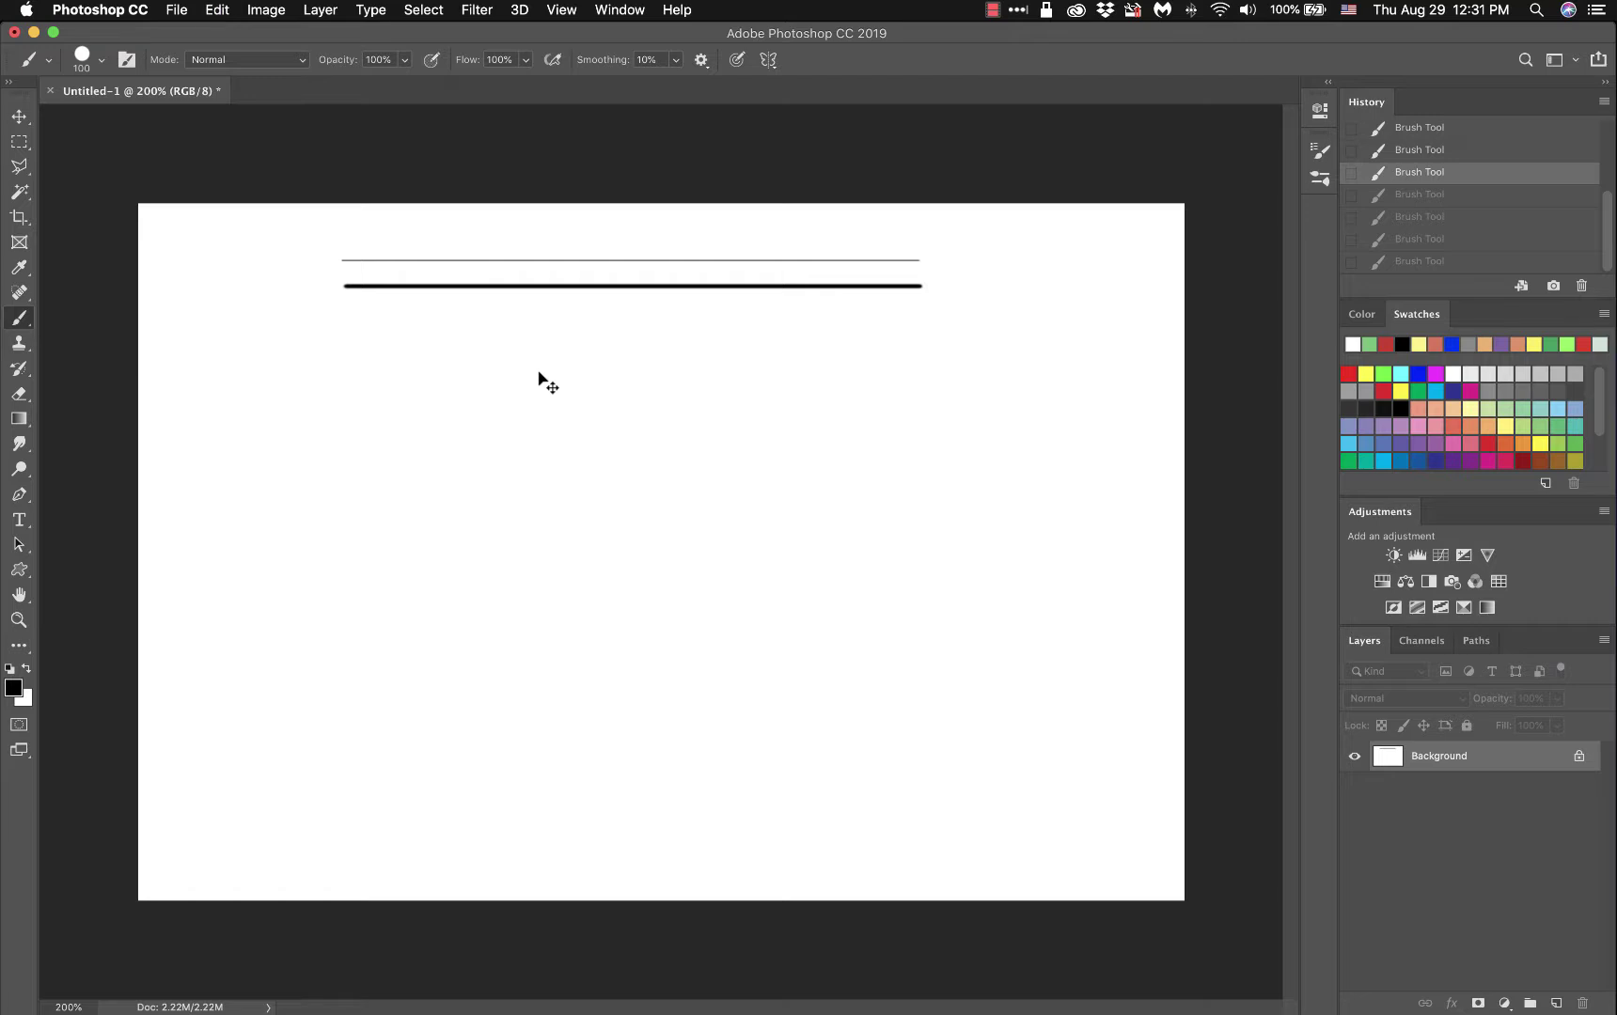
{"action": "key", "text": "super+z"}
{"action": "key", "text": "super+z"}
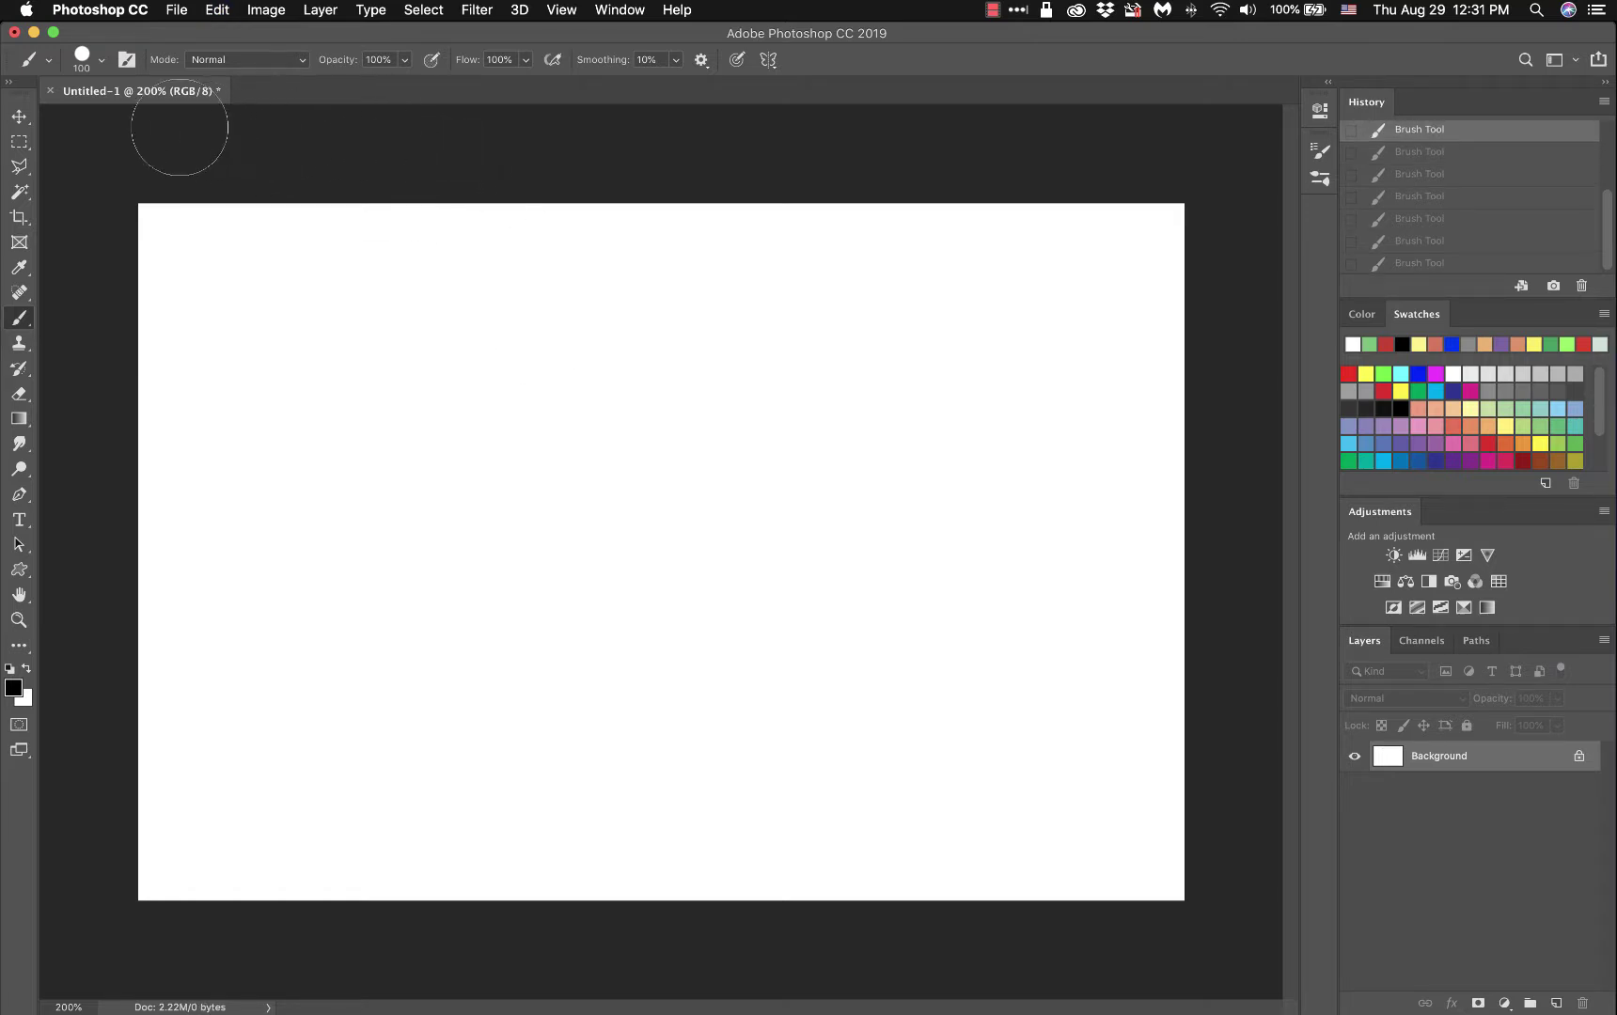
{"action": "left_click", "coordinate": [101, 59]}
{"action": "left_click", "coordinate": [102, 59]}
{"action": "left_click", "coordinate": [101, 60]}
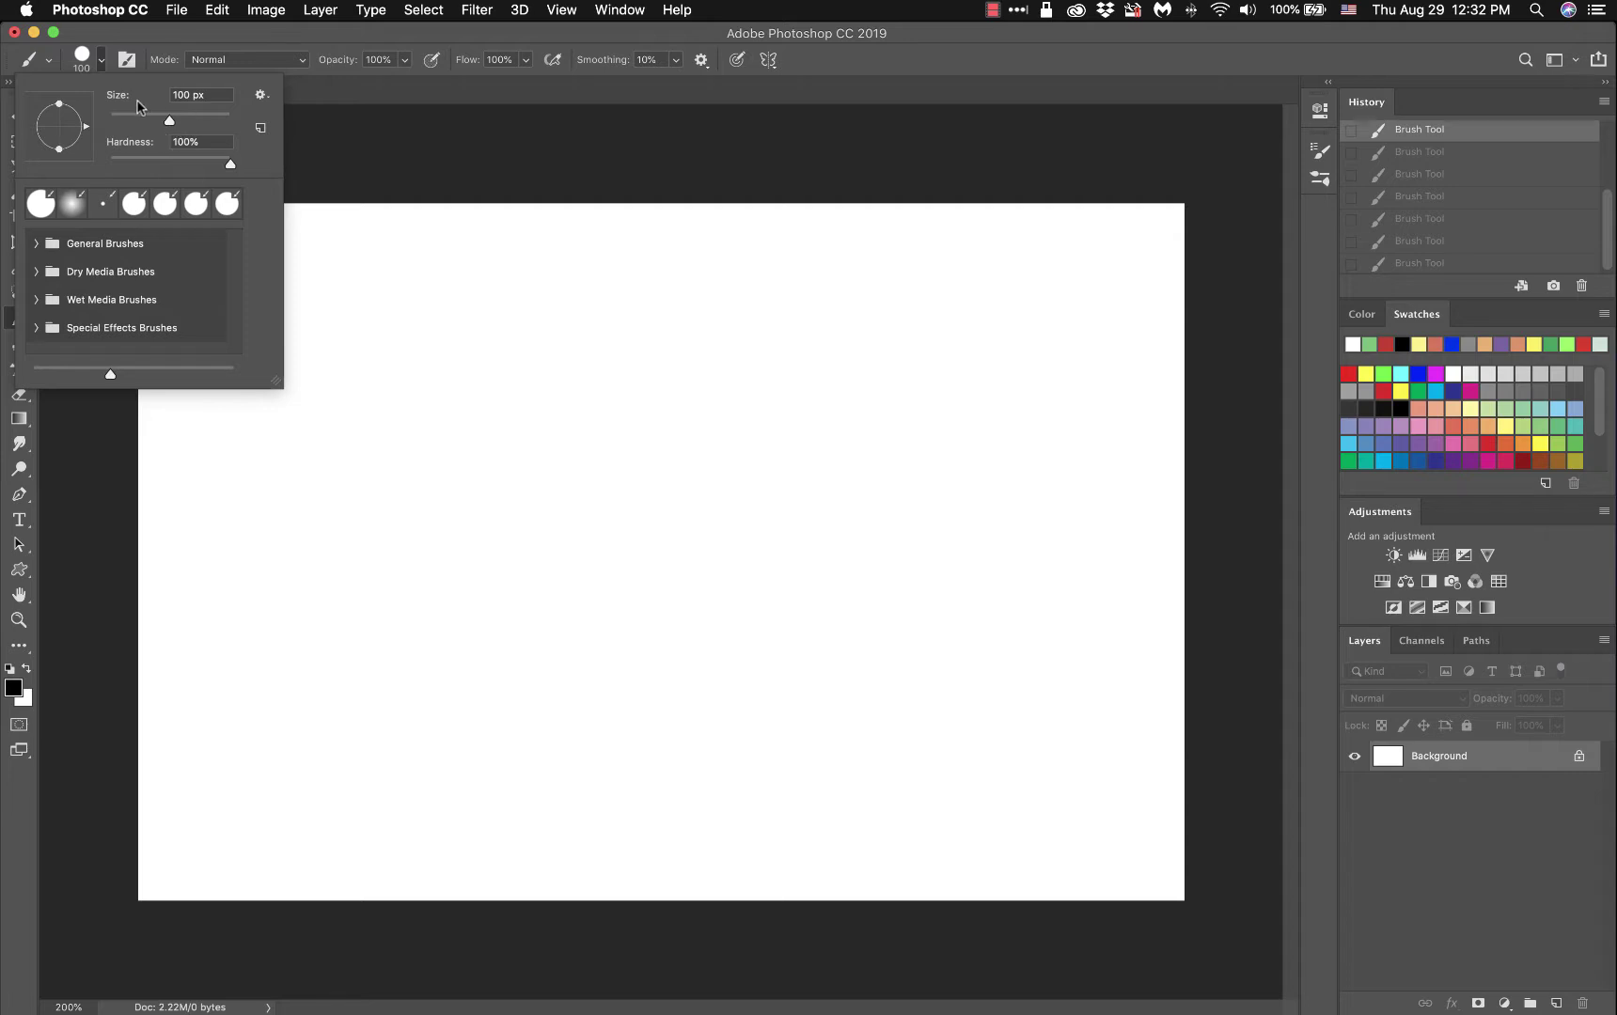
{"action": "left_click", "coordinate": [284, 33]}
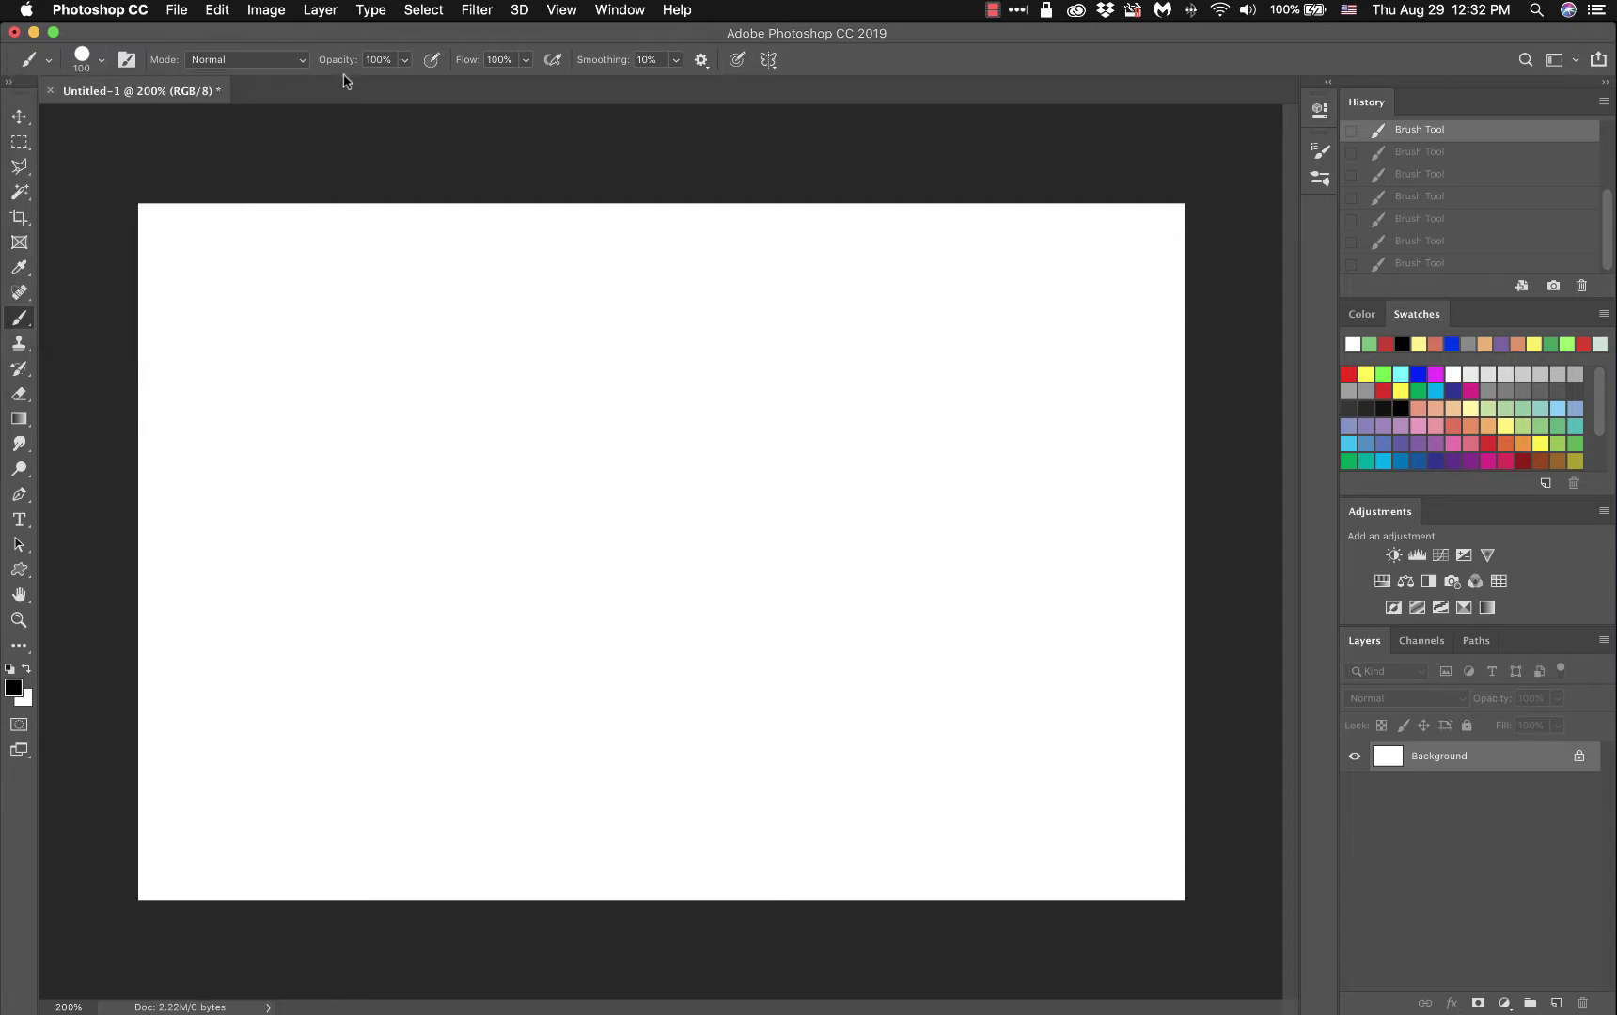
{"action": "left_click", "coordinate": [404, 61]}
{"action": "left_click", "coordinate": [405, 61]}
{"action": "left_click", "coordinate": [405, 61]}
{"action": "left_click", "coordinate": [374, 59]}
Step: Set the brush size to 50 px and paint a fully opaque horizontal line near the canvas's upper edge
{"action": "left_click", "coordinate": [101, 64]}
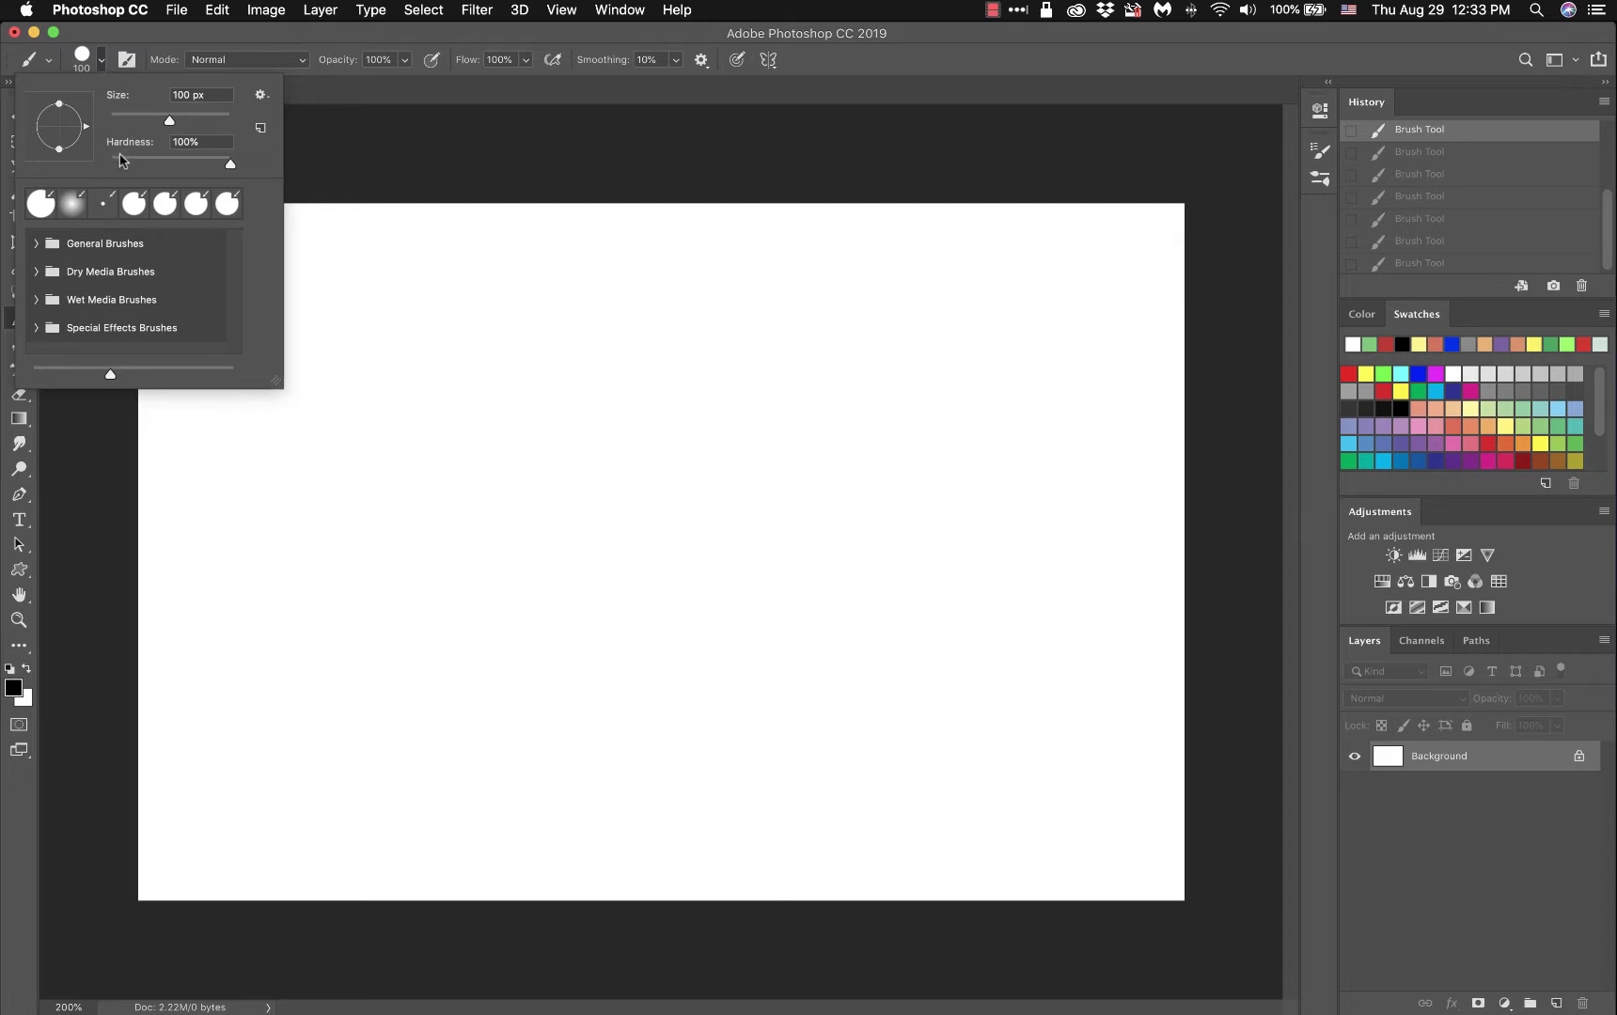
{"action": "double_click", "coordinate": [188, 95]}
{"action": "type", "text": "50"}
{"action": "key", "text": "Return"}
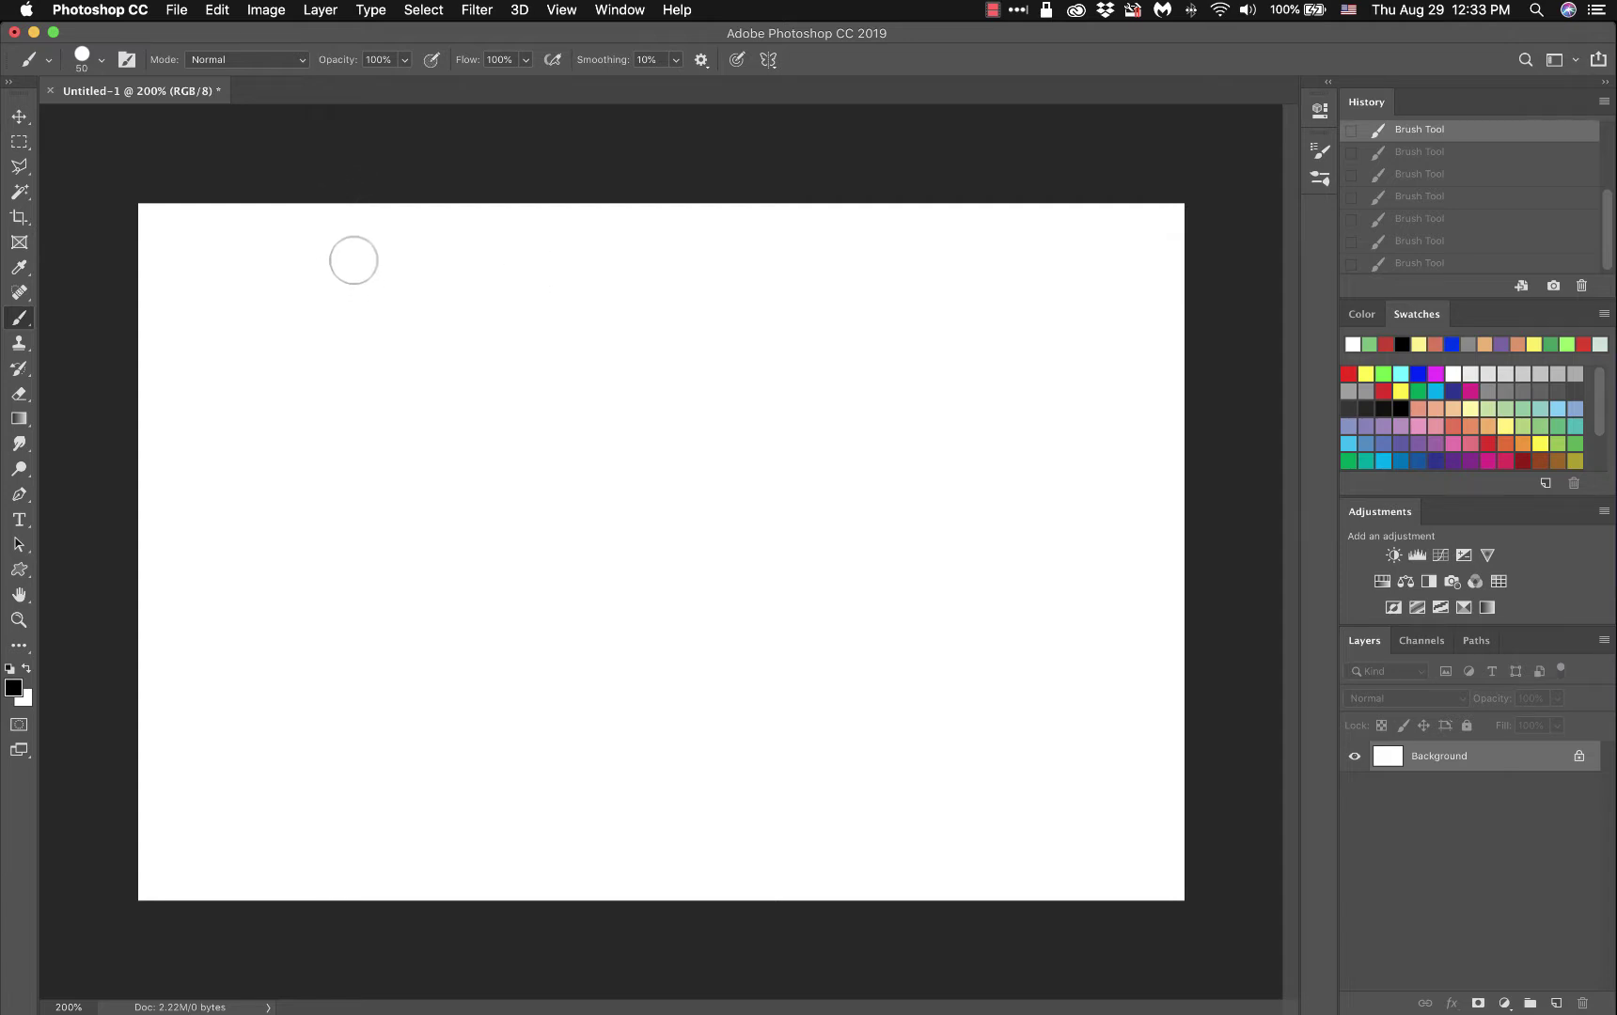
{"action": "left_click", "coordinate": [101, 60]}
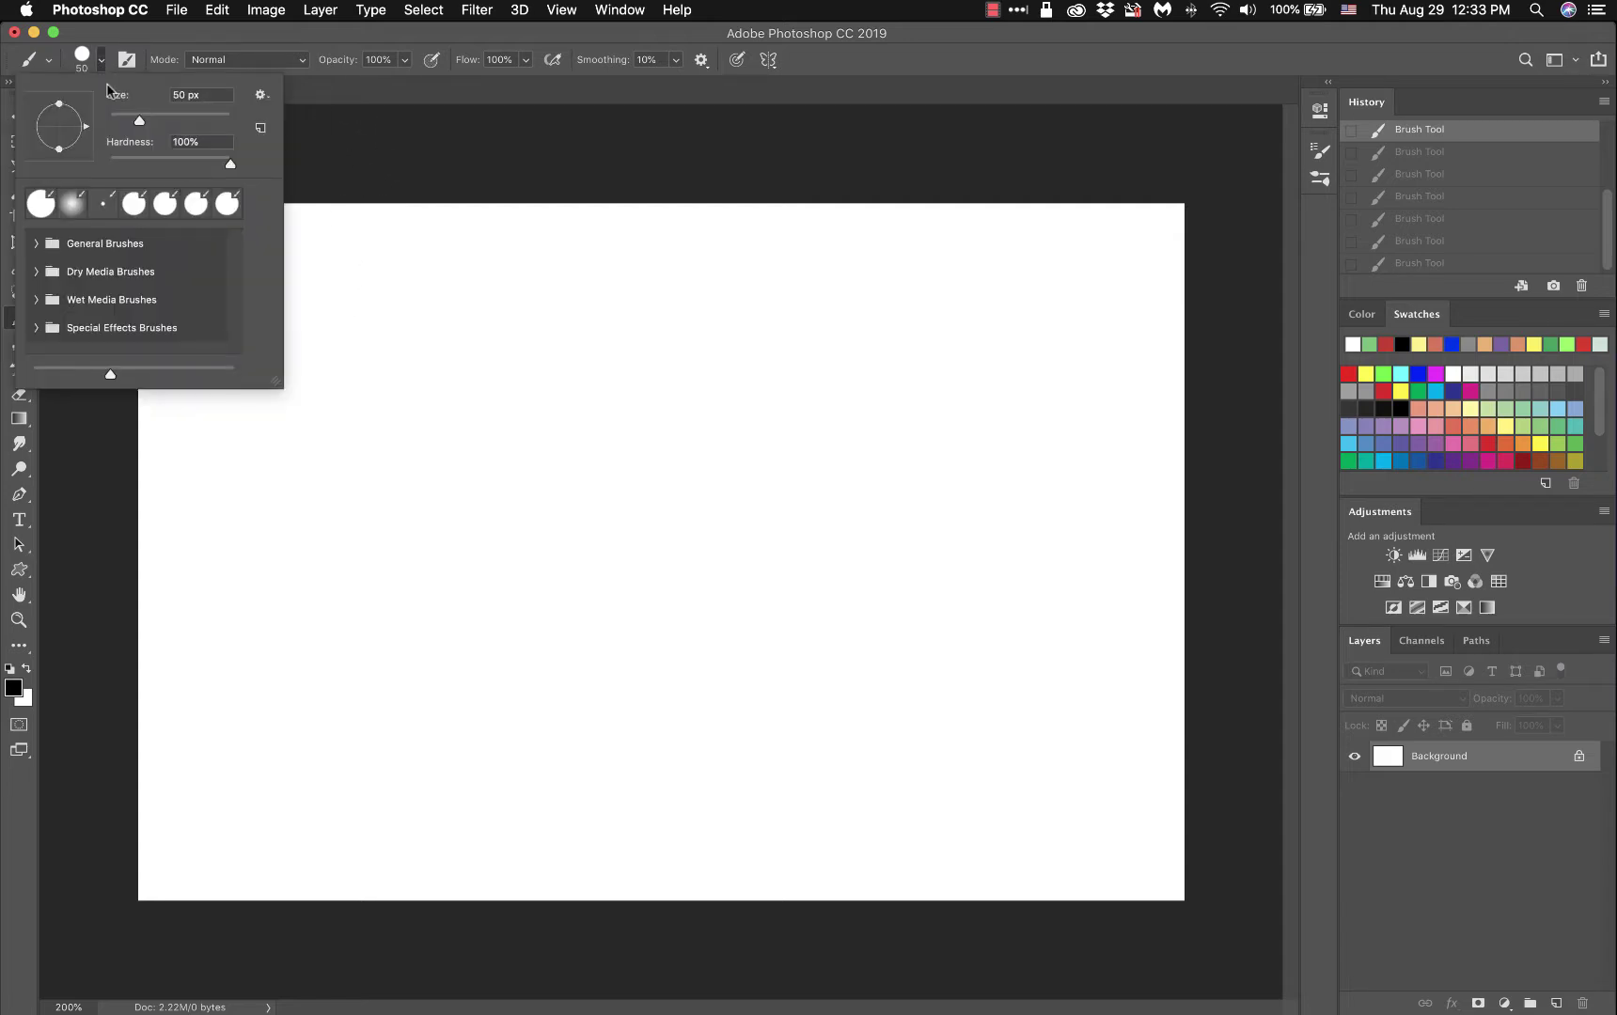
{"action": "left_click", "coordinate": [214, 33]}
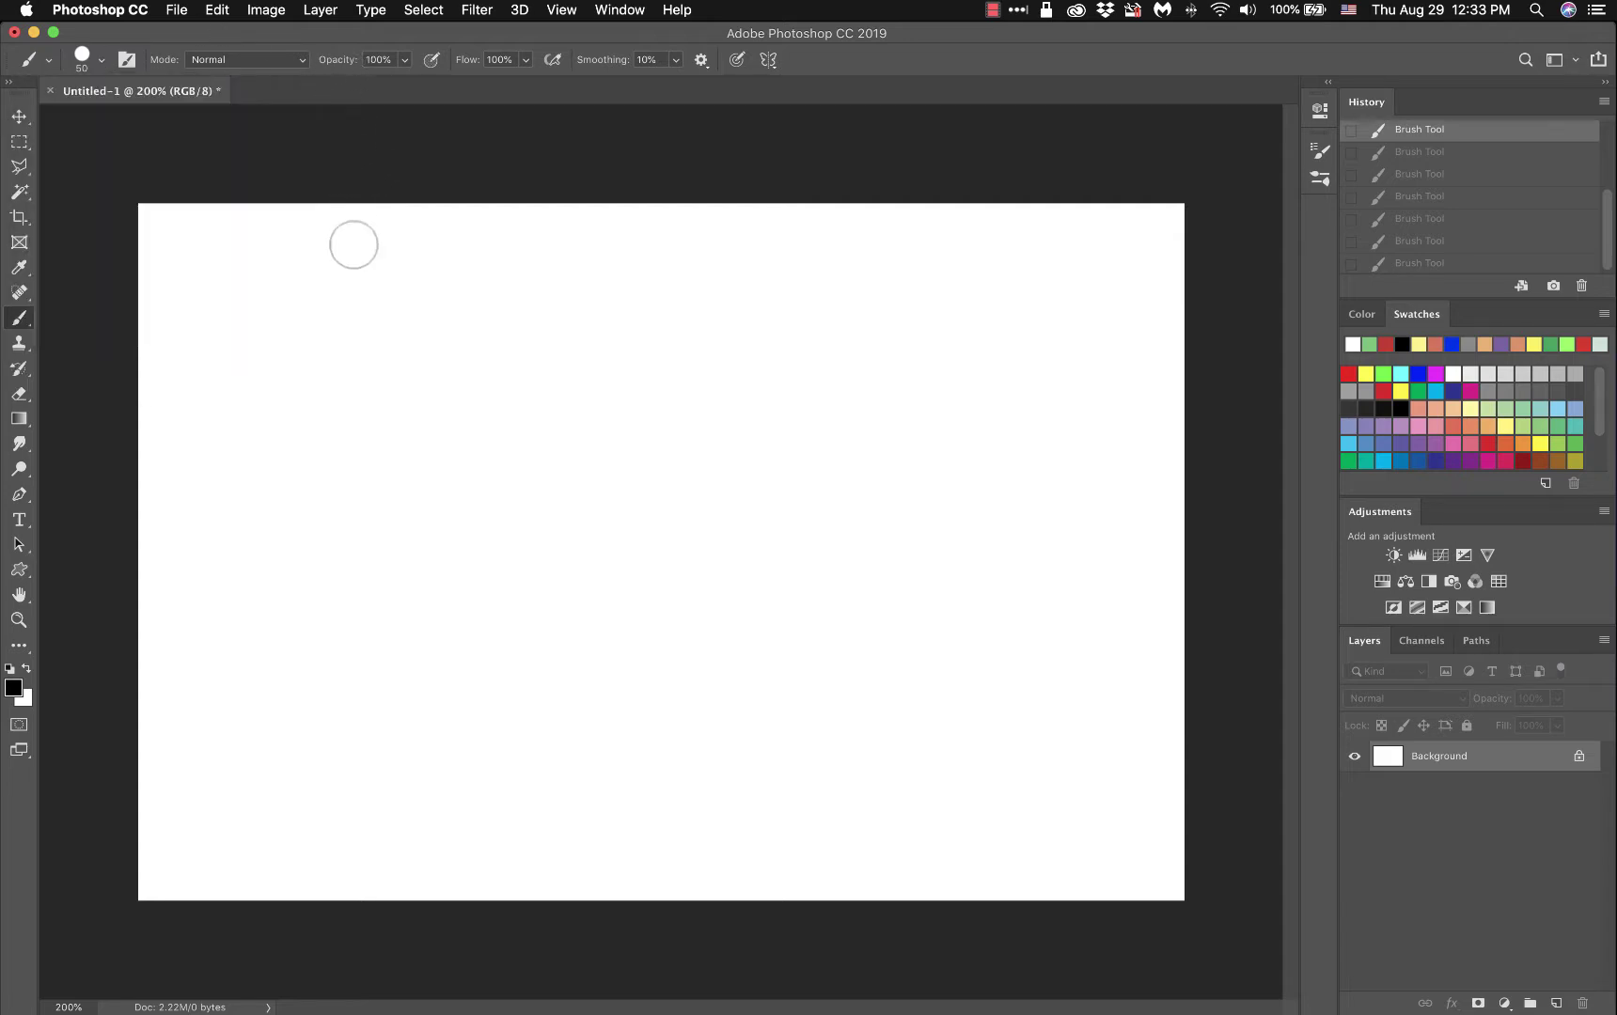
{"action": "left_click_drag", "start_coordinate": [350, 280], "coordinate": [943, 299]}
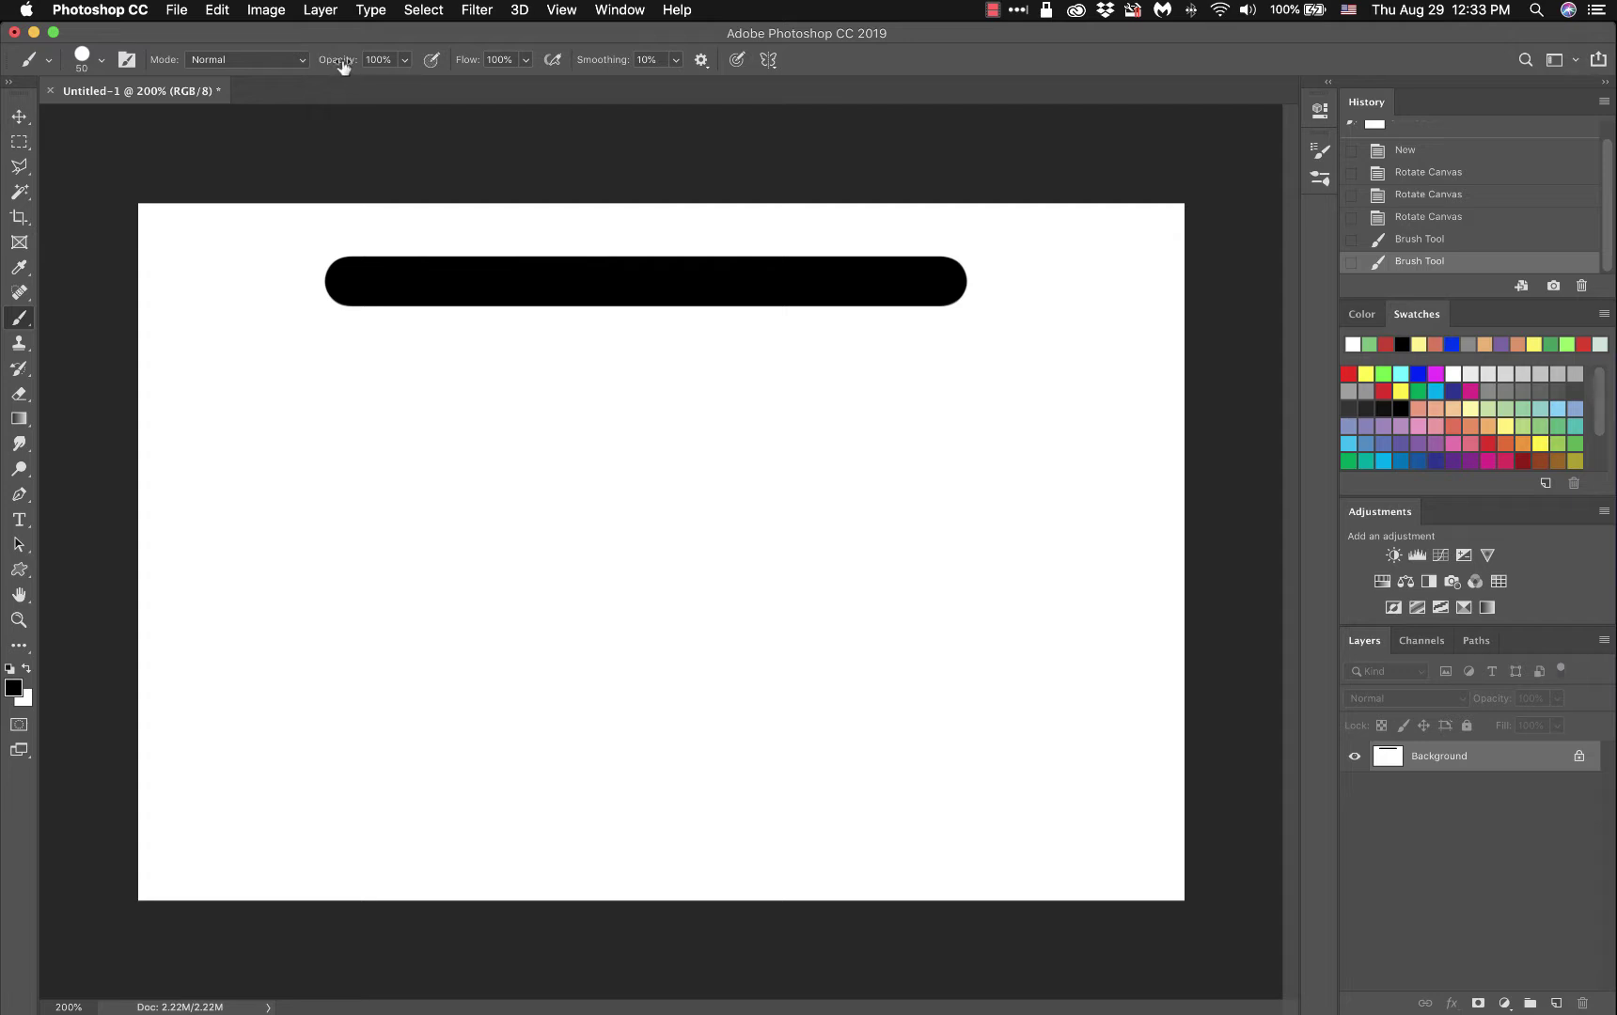
Step: Paint two more horizontal lines below the opaque one, the first at 75% brush opacity and the second at 50%
{"action": "left_click_drag", "start_coordinate": [343, 65], "coordinate": [319, 69]}
{"action": "left_click_drag", "start_coordinate": [347, 384], "coordinate": [954, 386]}
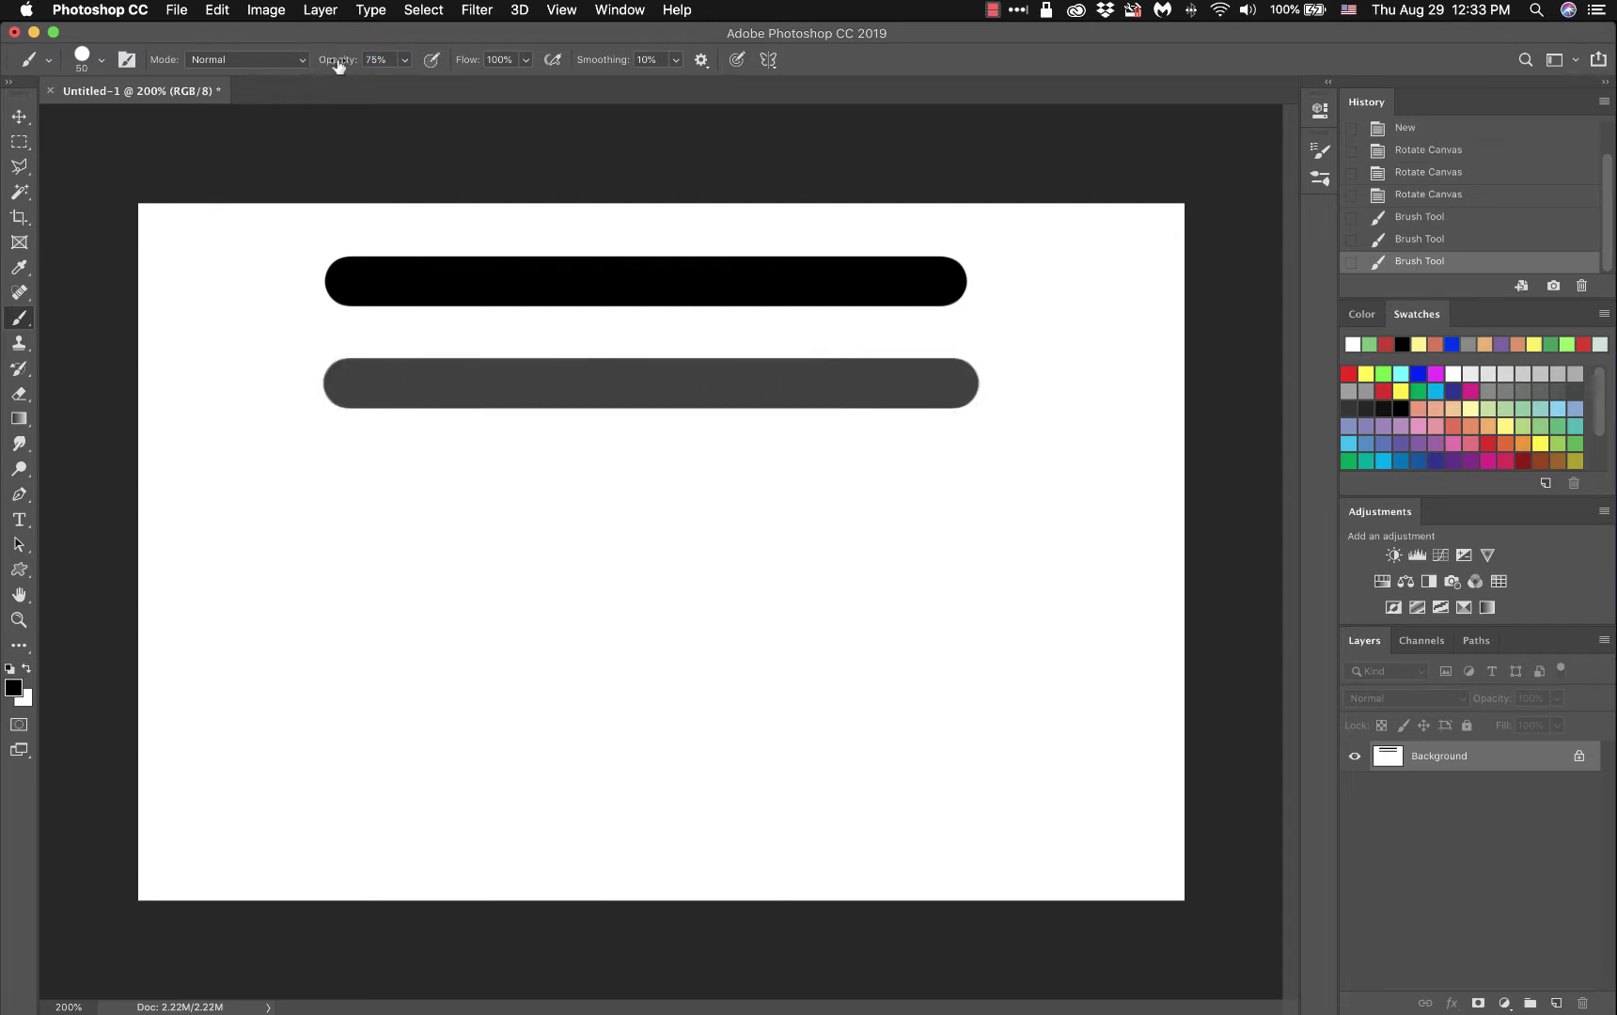
{"action": "left_click_drag", "start_coordinate": [347, 66], "coordinate": [323, 71]}
{"action": "left_click_drag", "start_coordinate": [357, 498], "coordinate": [957, 499]}
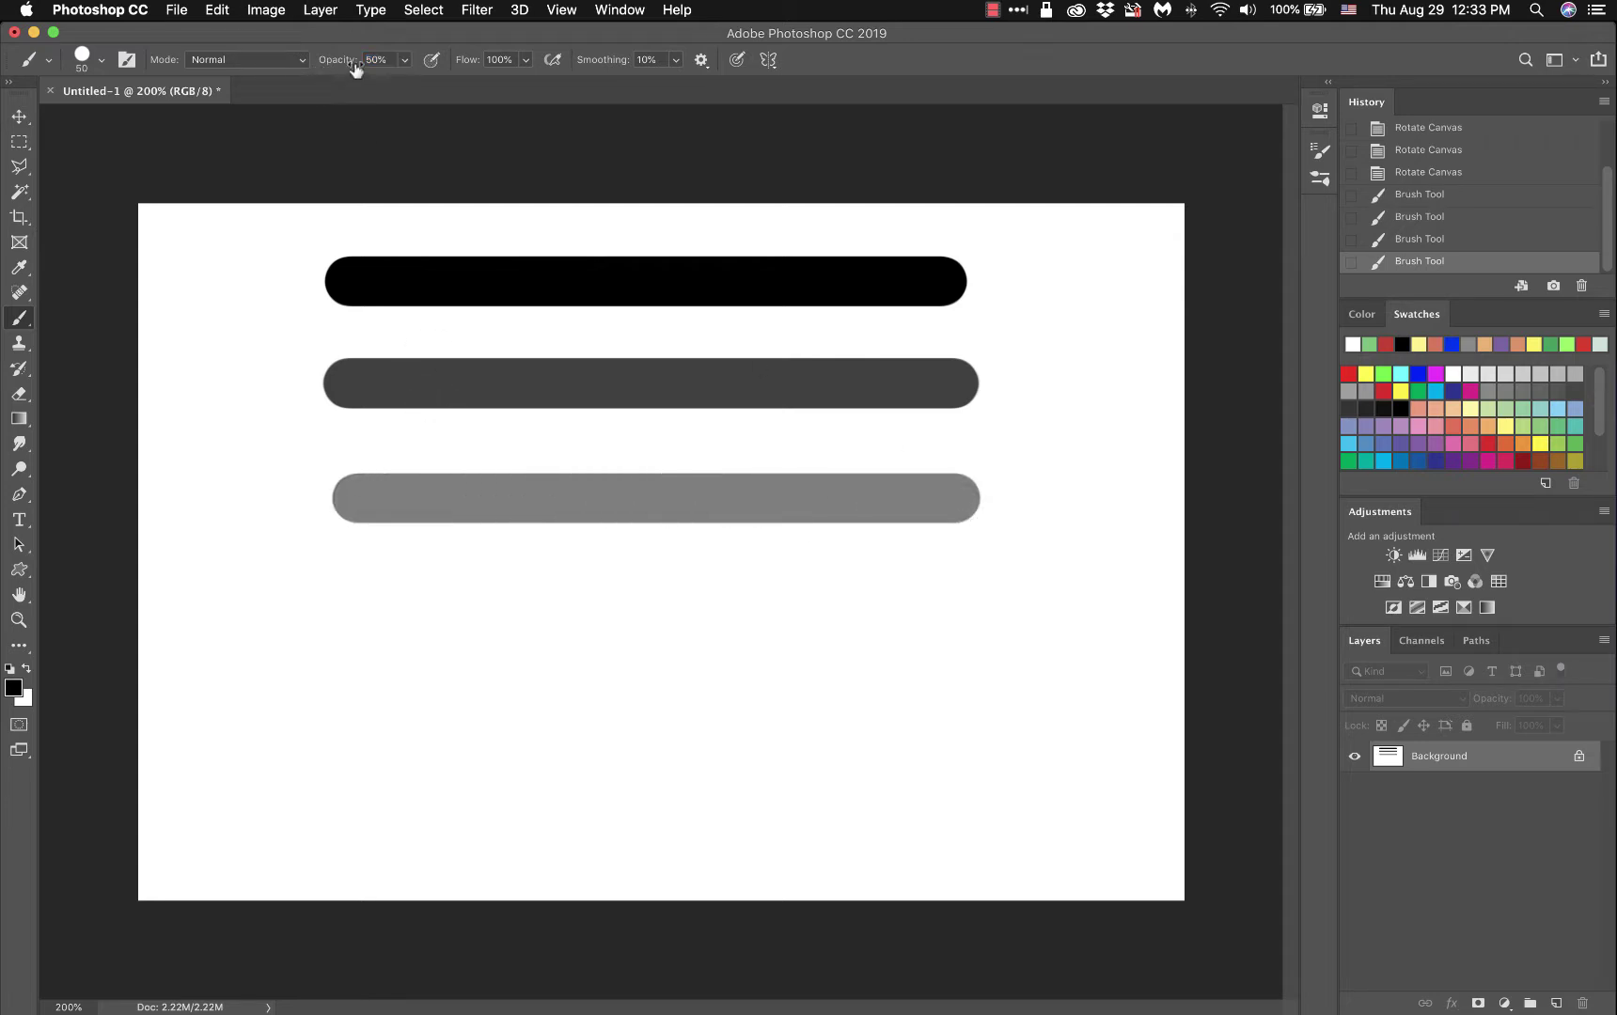
Step: Paint two horizontal lines below the 50% one, the first at 25% brush opacity and the second at 10%
{"action": "left_click_drag", "start_coordinate": [343, 64], "coordinate": [320, 74]}
{"action": "left_click_drag", "start_coordinate": [358, 598], "coordinate": [959, 601]}
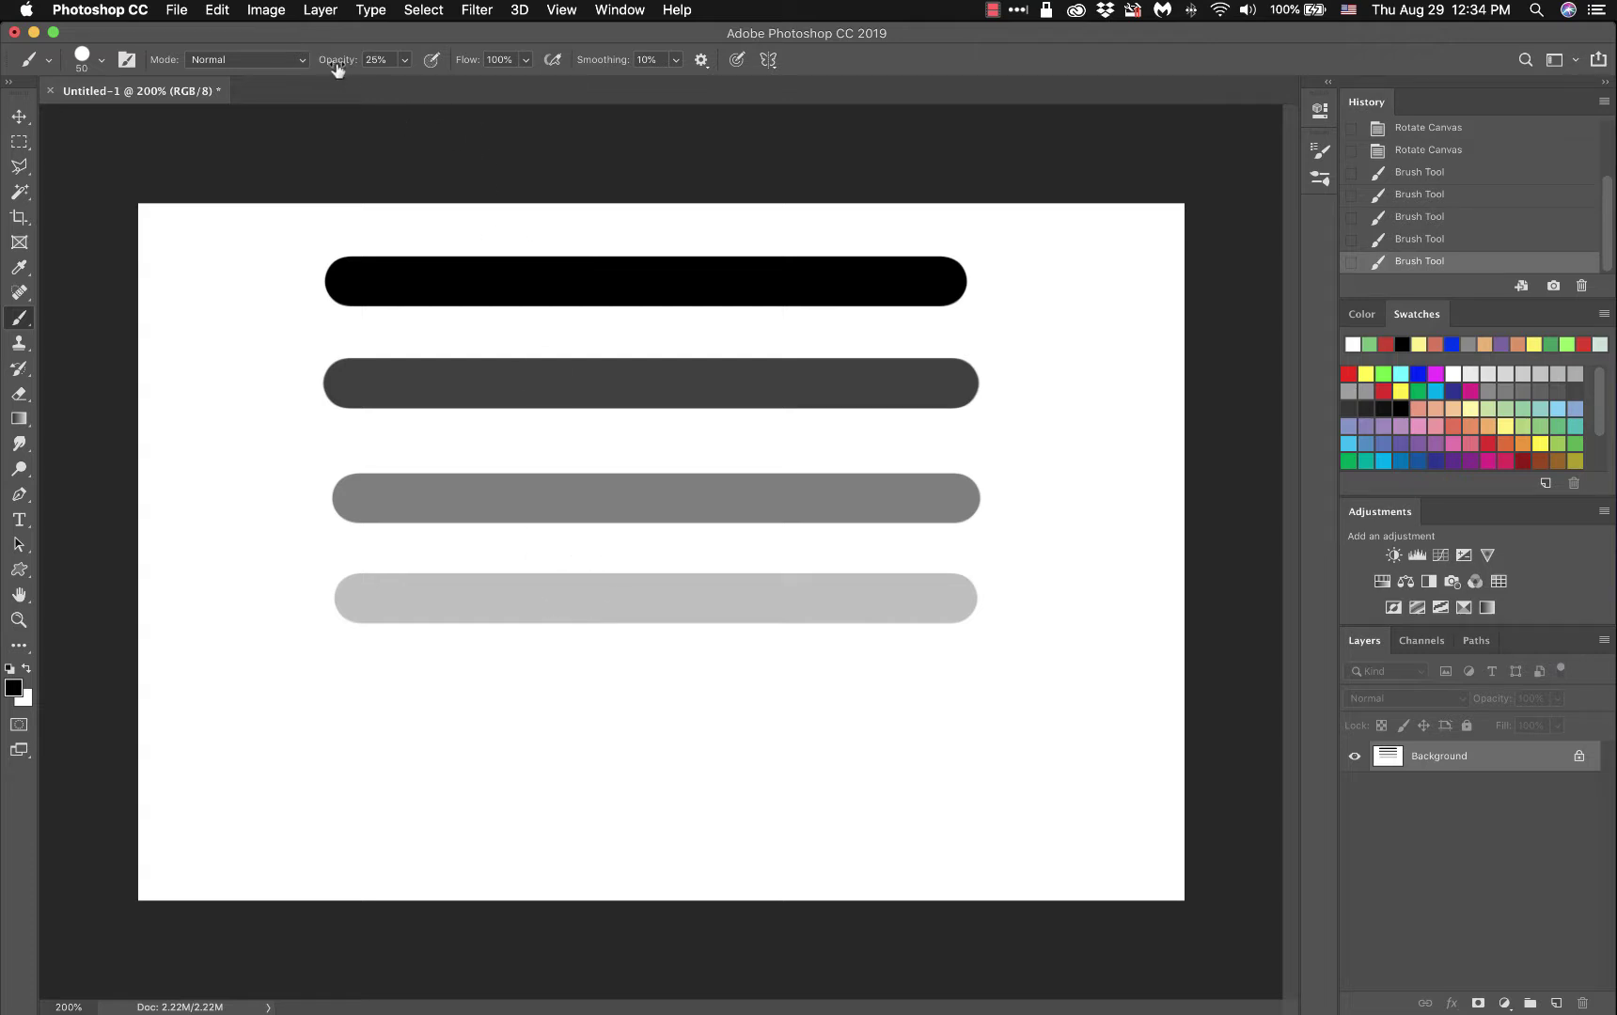
{"action": "left_click_drag", "start_coordinate": [336, 66], "coordinate": [331, 63]}
{"action": "left_click_drag", "start_coordinate": [361, 708], "coordinate": [949, 722]}
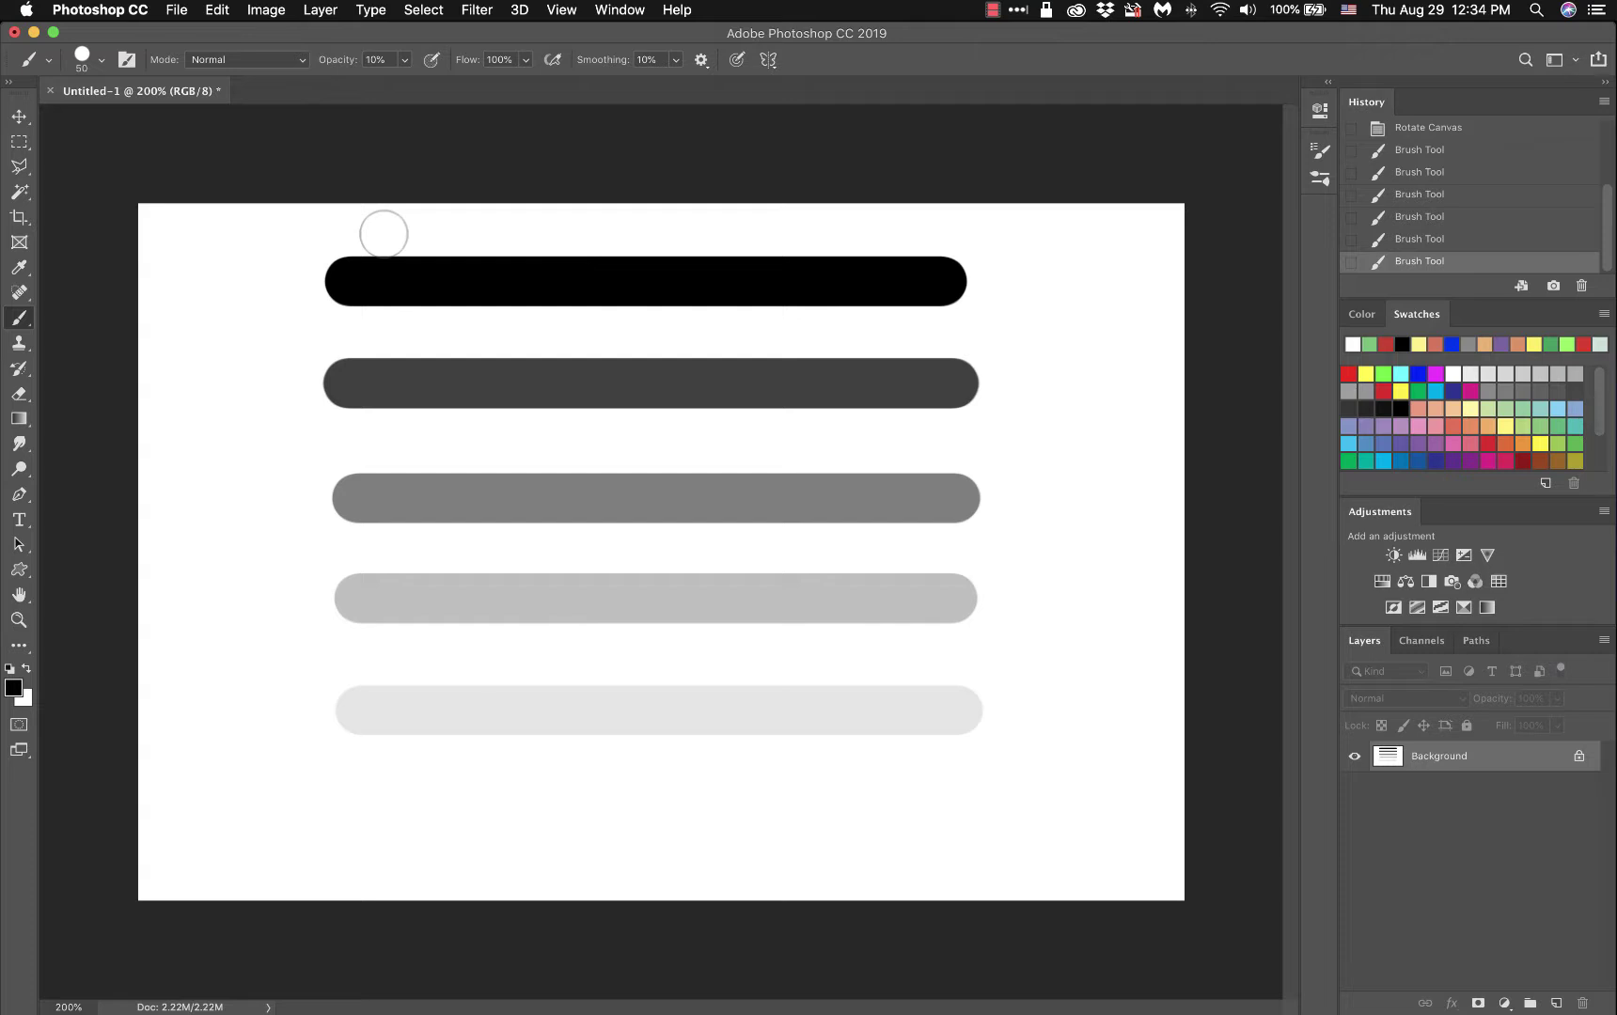
Step: Show the available brush blending modes and keep Normal
{"action": "left_click", "coordinate": [270, 62]}
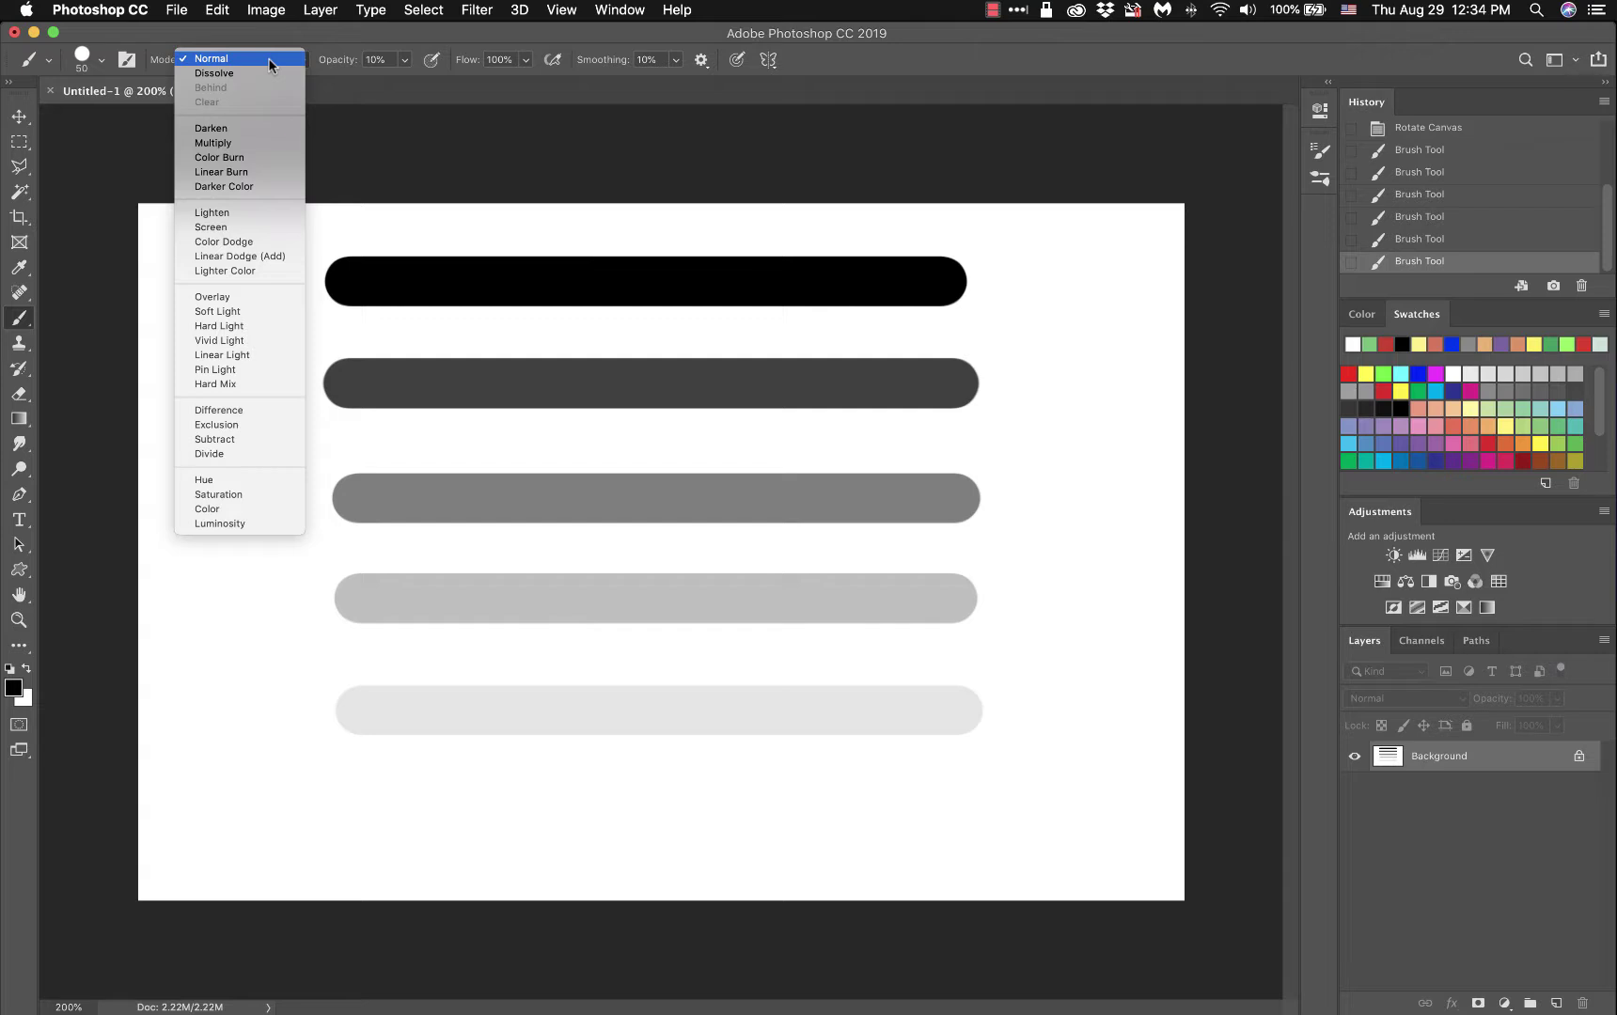
{"action": "left_click", "coordinate": [330, 38]}
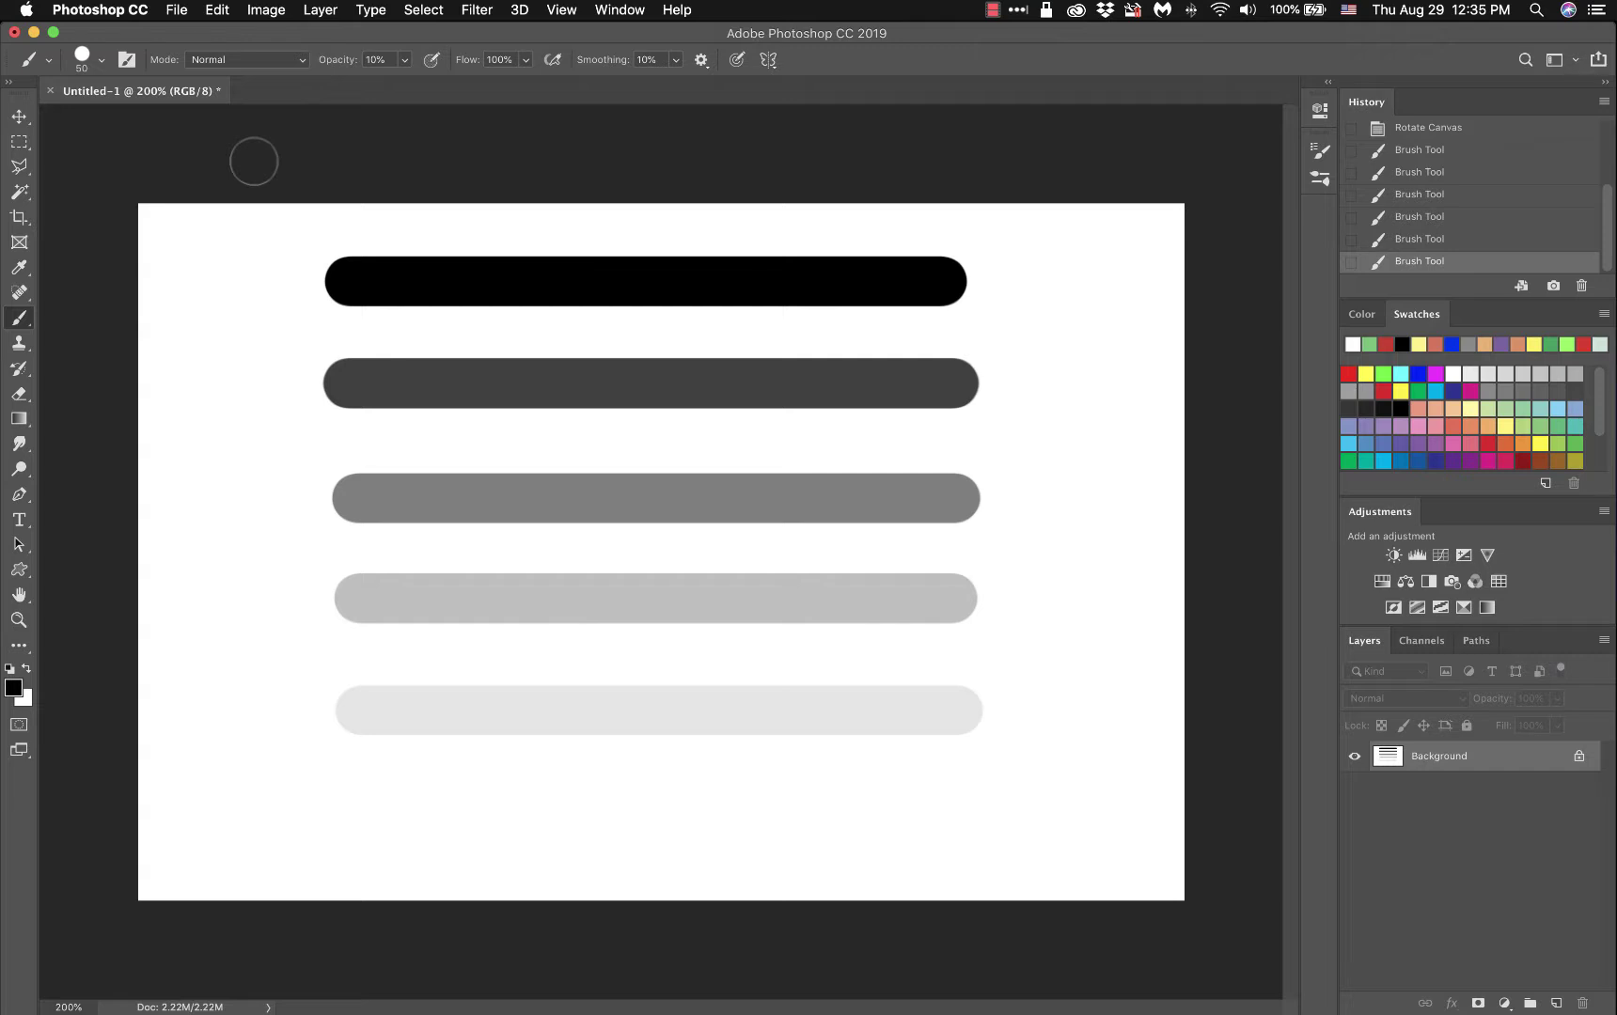
Step: Undo the five horizontal opacity test lines to clear the canvas
{"action": "key", "text": "super+z"}
{"action": "key", "text": "super+z"}
{"action": "key", "text": "super+z"}
{"action": "key", "text": "super+z"}
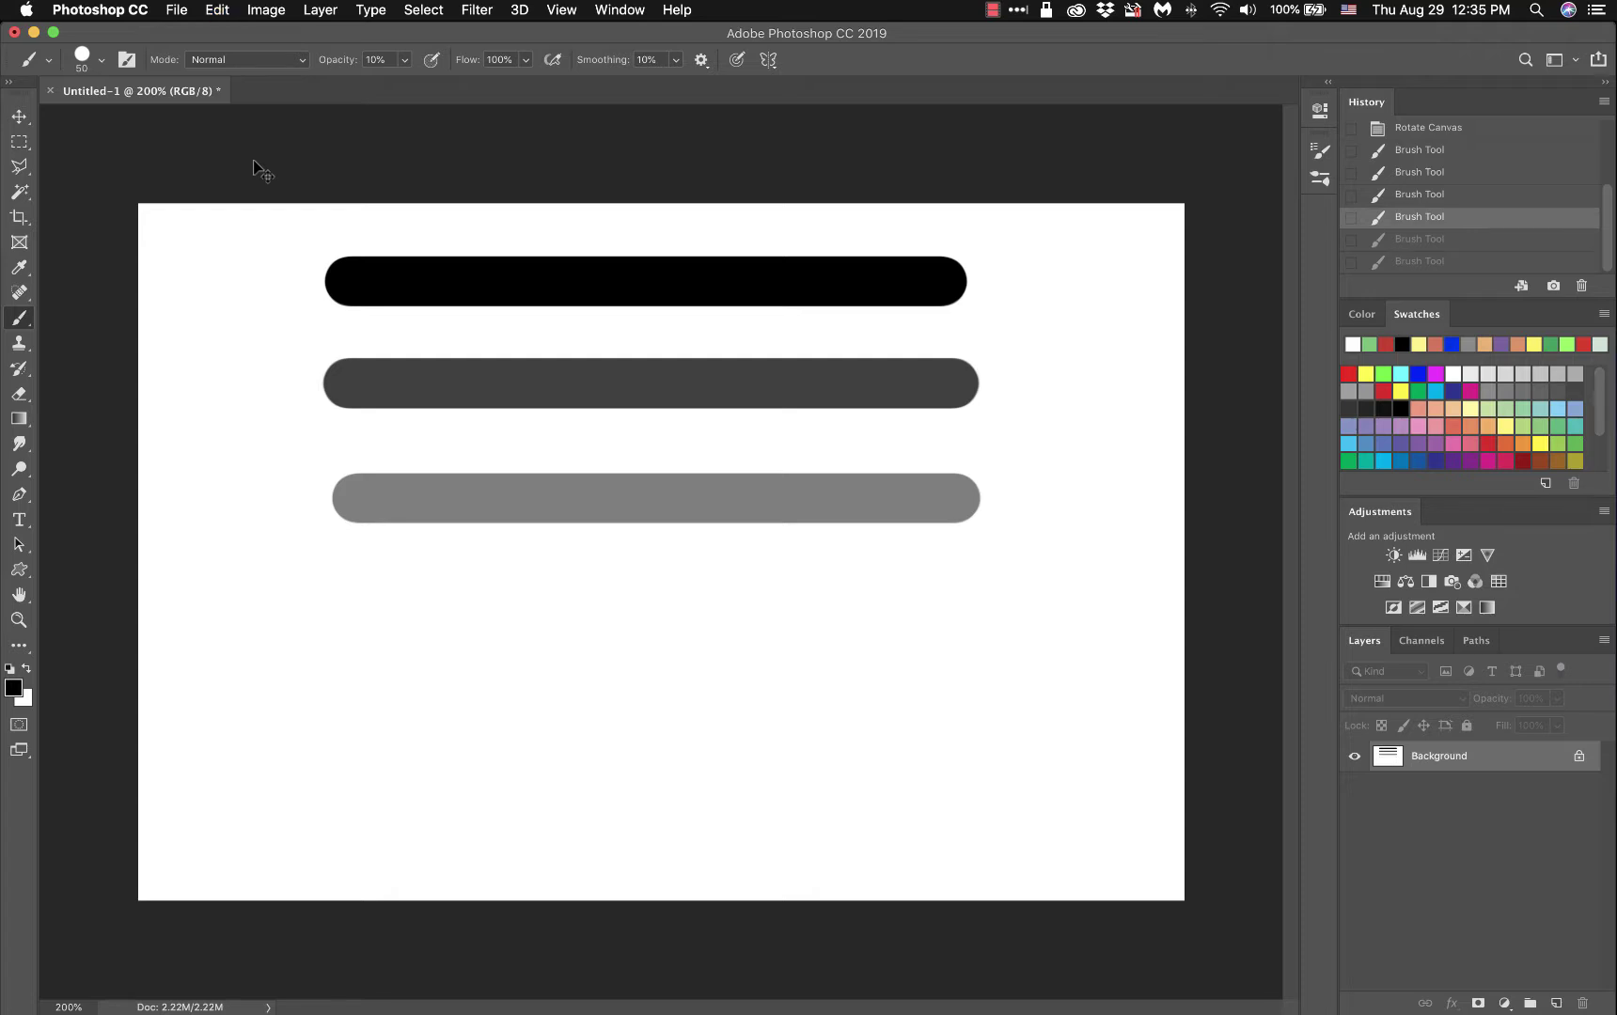
{"action": "key", "text": "super+z"}
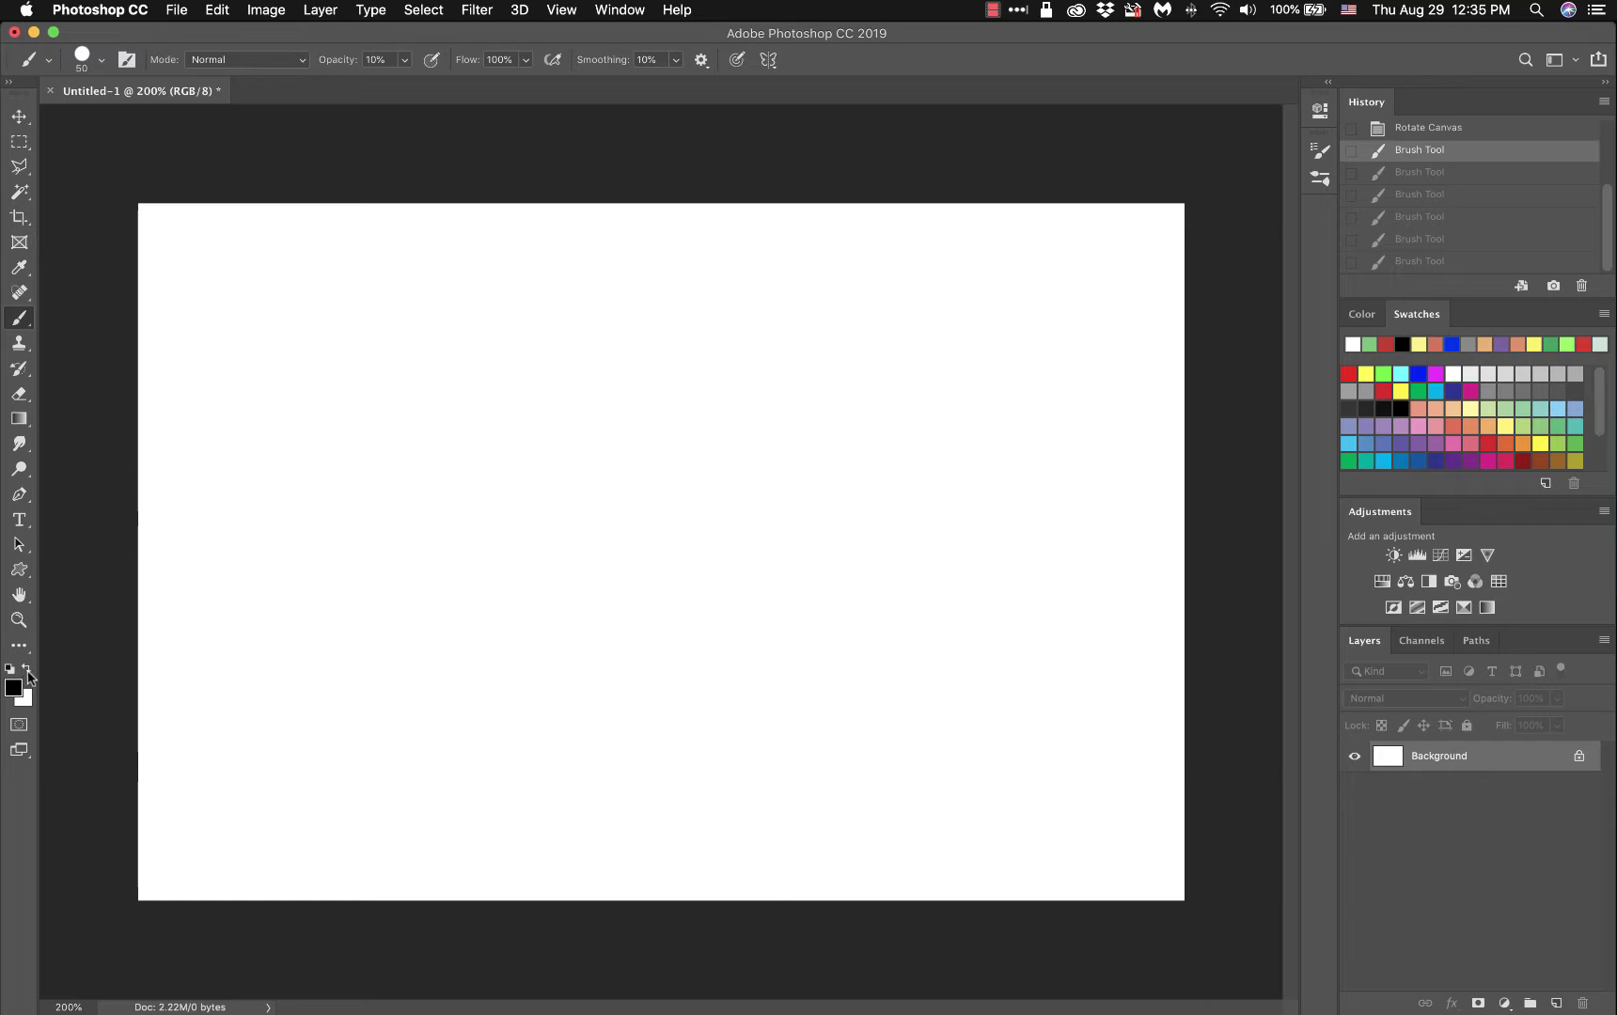
Step: Swap the foreground and background colors back and forth repeatedly, finishing with black in the foreground and white in the background
{"action": "left_click", "coordinate": [27, 669]}
{"action": "left_click", "coordinate": [28, 670]}
{"action": "left_click", "coordinate": [28, 670]}
{"action": "left_click", "coordinate": [29, 670]}
{"action": "left_click", "coordinate": [28, 670]}
{"action": "left_click", "coordinate": [28, 671]}
{"action": "left_click", "coordinate": [28, 670]}
{"action": "left_click", "coordinate": [29, 670]}
{"action": "left_click", "coordinate": [28, 670]}
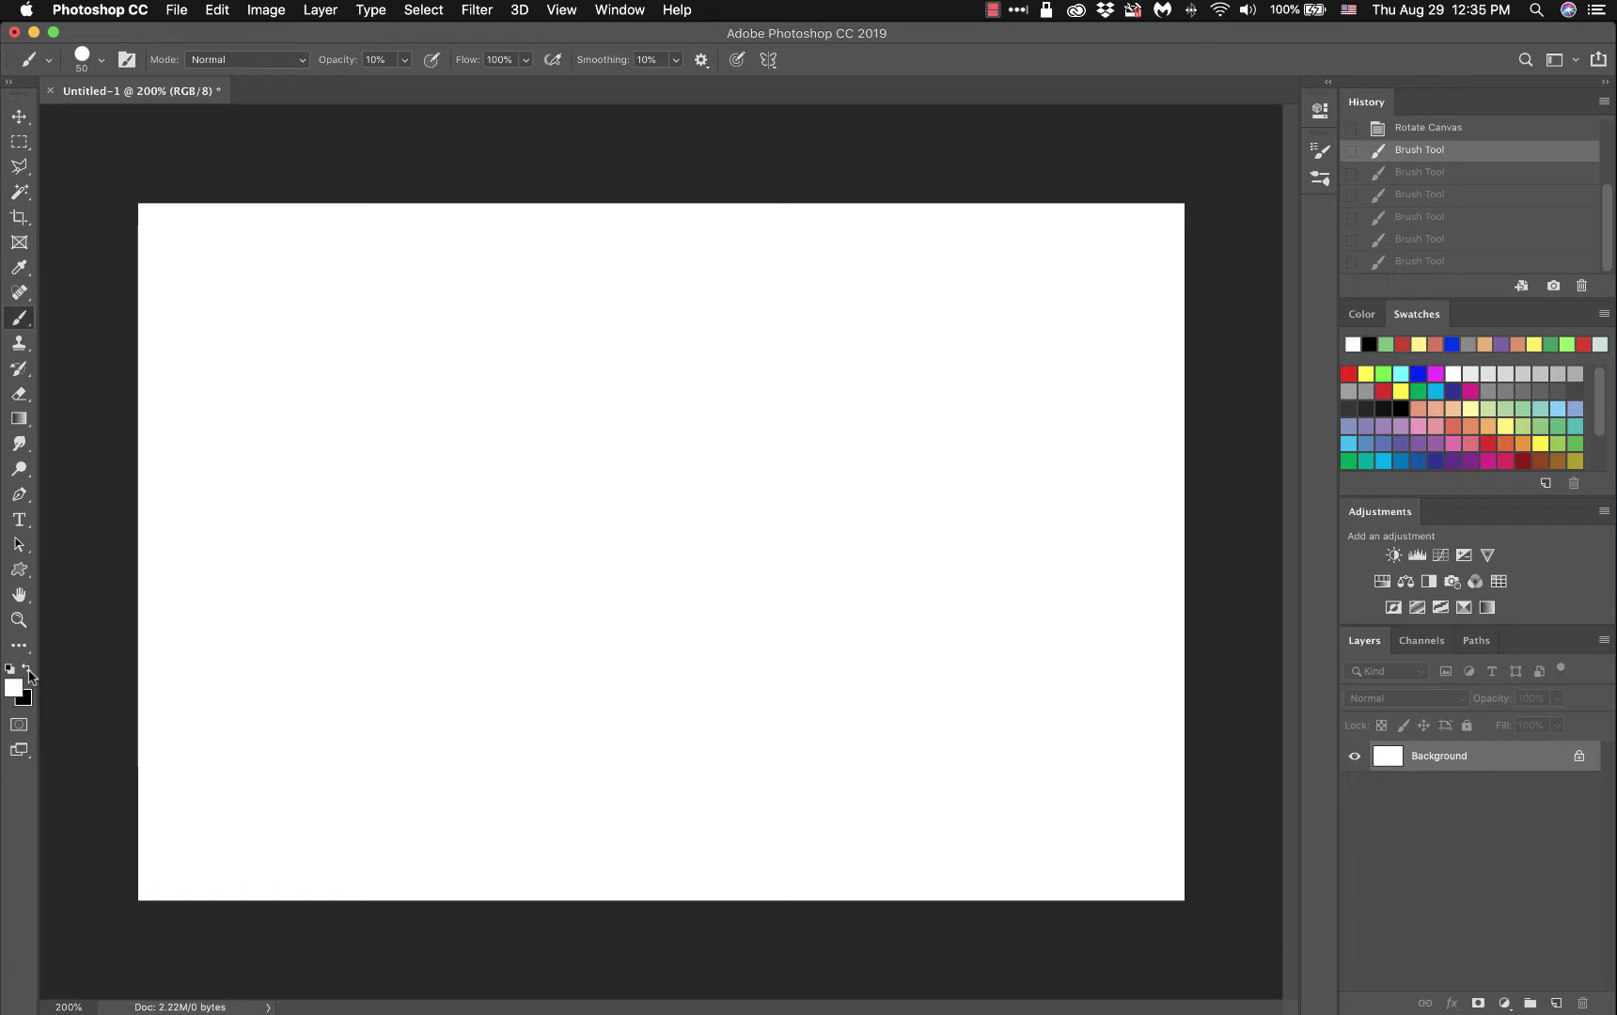
{"action": "left_click", "coordinate": [29, 670]}
{"action": "left_click", "coordinate": [28, 670]}
{"action": "left_click", "coordinate": [27, 671]}
{"action": "left_click", "coordinate": [29, 675]}
{"action": "left_click", "coordinate": [29, 675]}
{"action": "left_click", "coordinate": [29, 675]}
{"action": "left_click", "coordinate": [29, 675]}
{"action": "left_click", "coordinate": [29, 675]}
{"action": "key", "text": "x"}
{"action": "key", "text": "x"}
{"action": "key", "text": "x"}
{"action": "key", "text": "x"}
{"action": "key", "text": "x"}
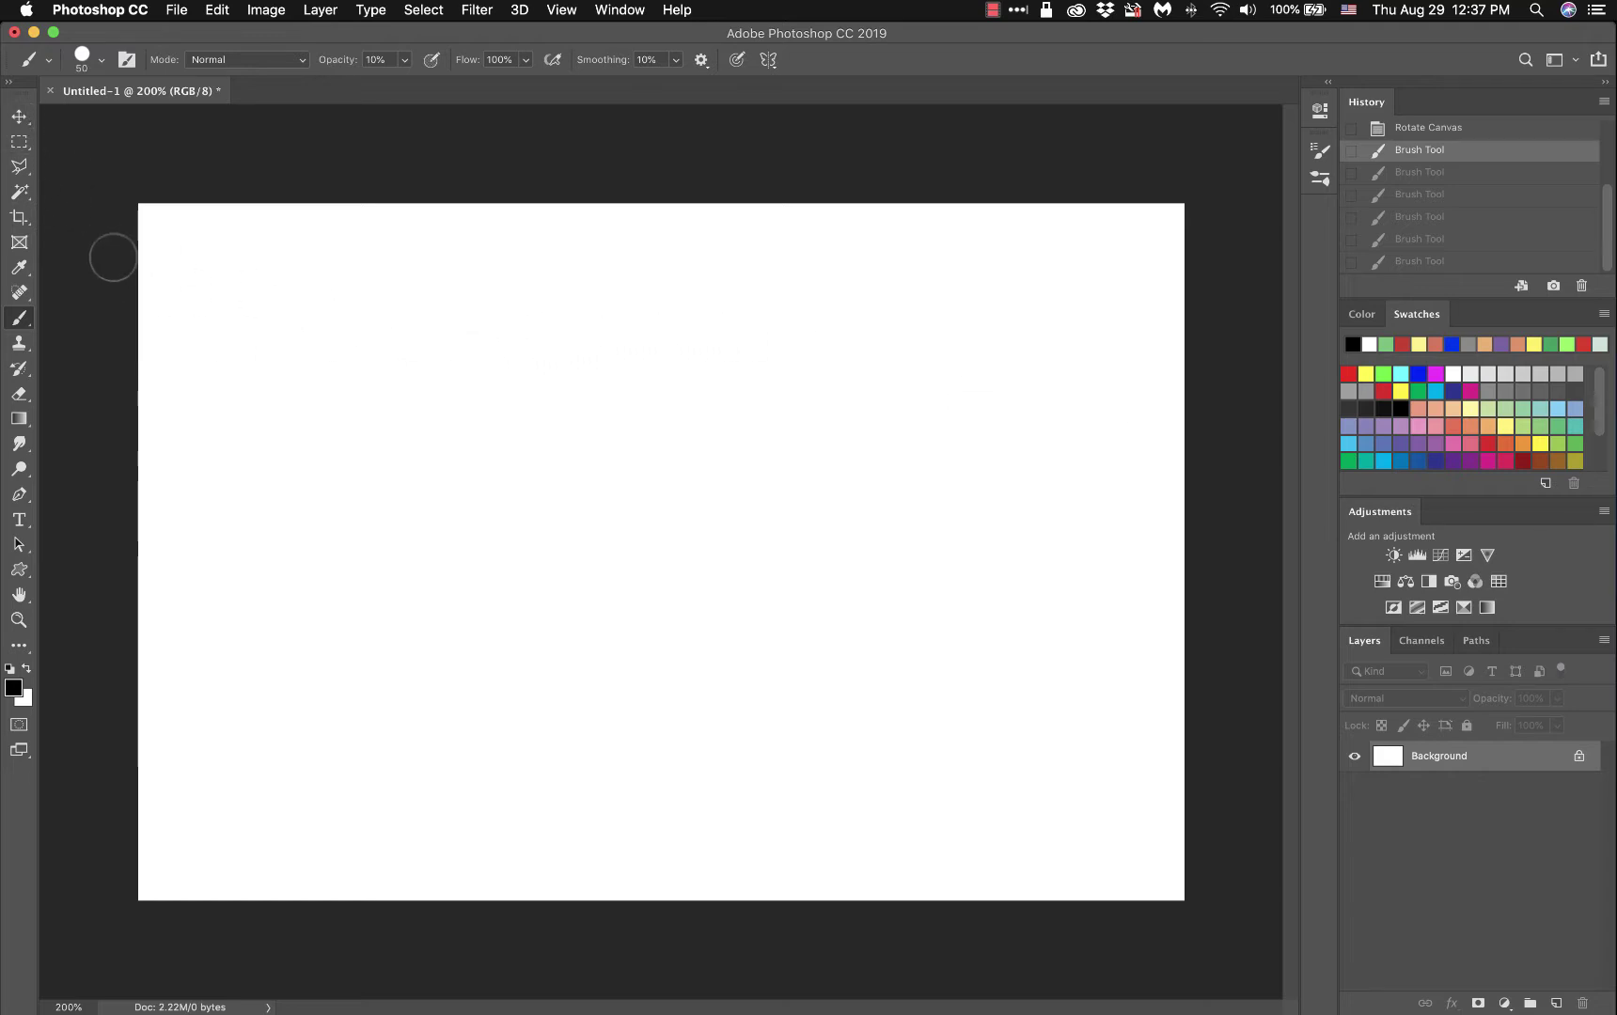
Step: Switch from the Brush Tool to the Move Tool and back, finishing with the Move Tool active
{"action": "left_click", "coordinate": [23, 120]}
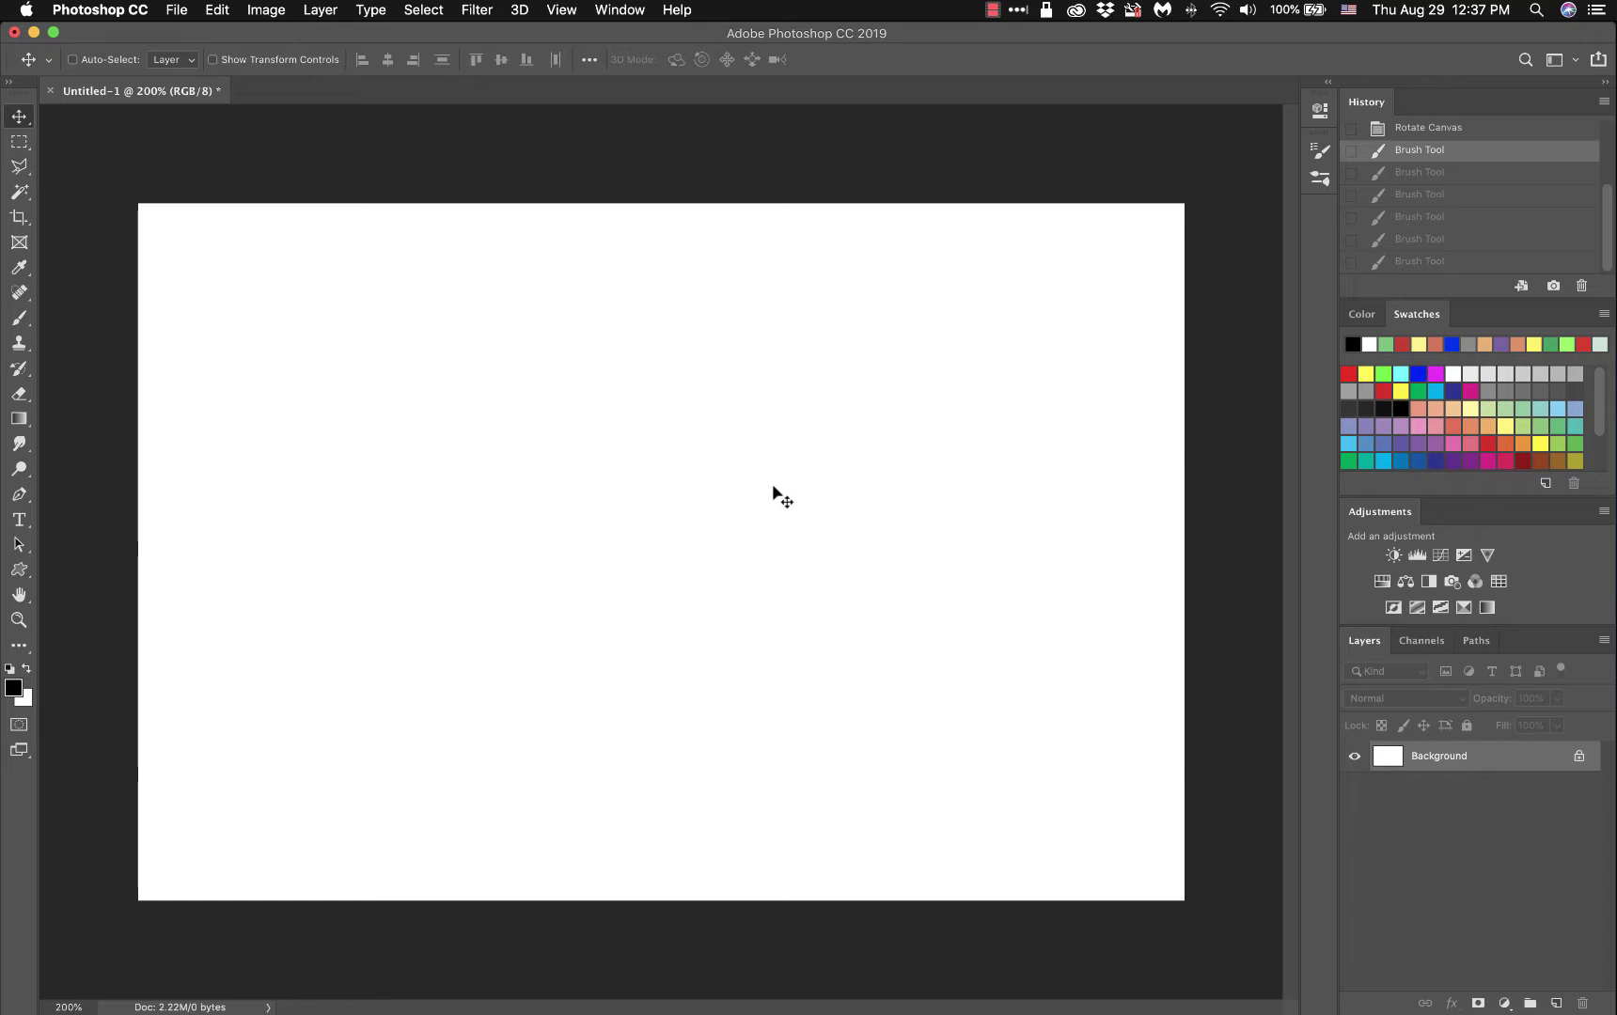
{"action": "left_click", "coordinate": [17, 318]}
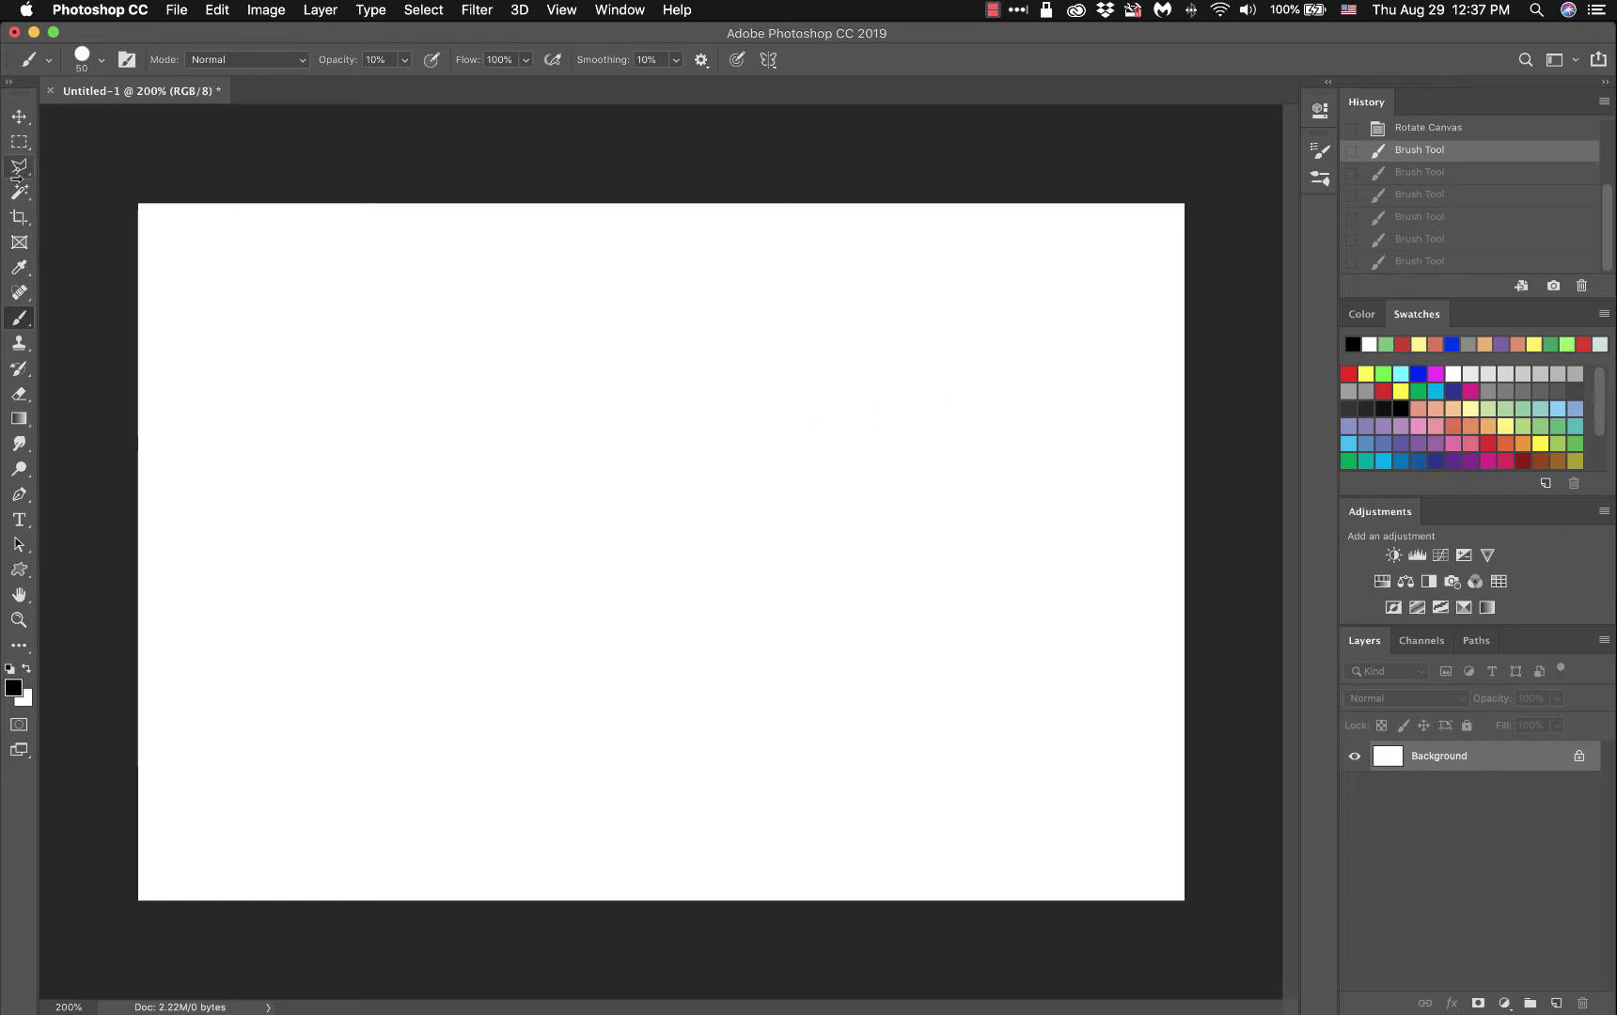
{"action": "left_click", "coordinate": [19, 117]}
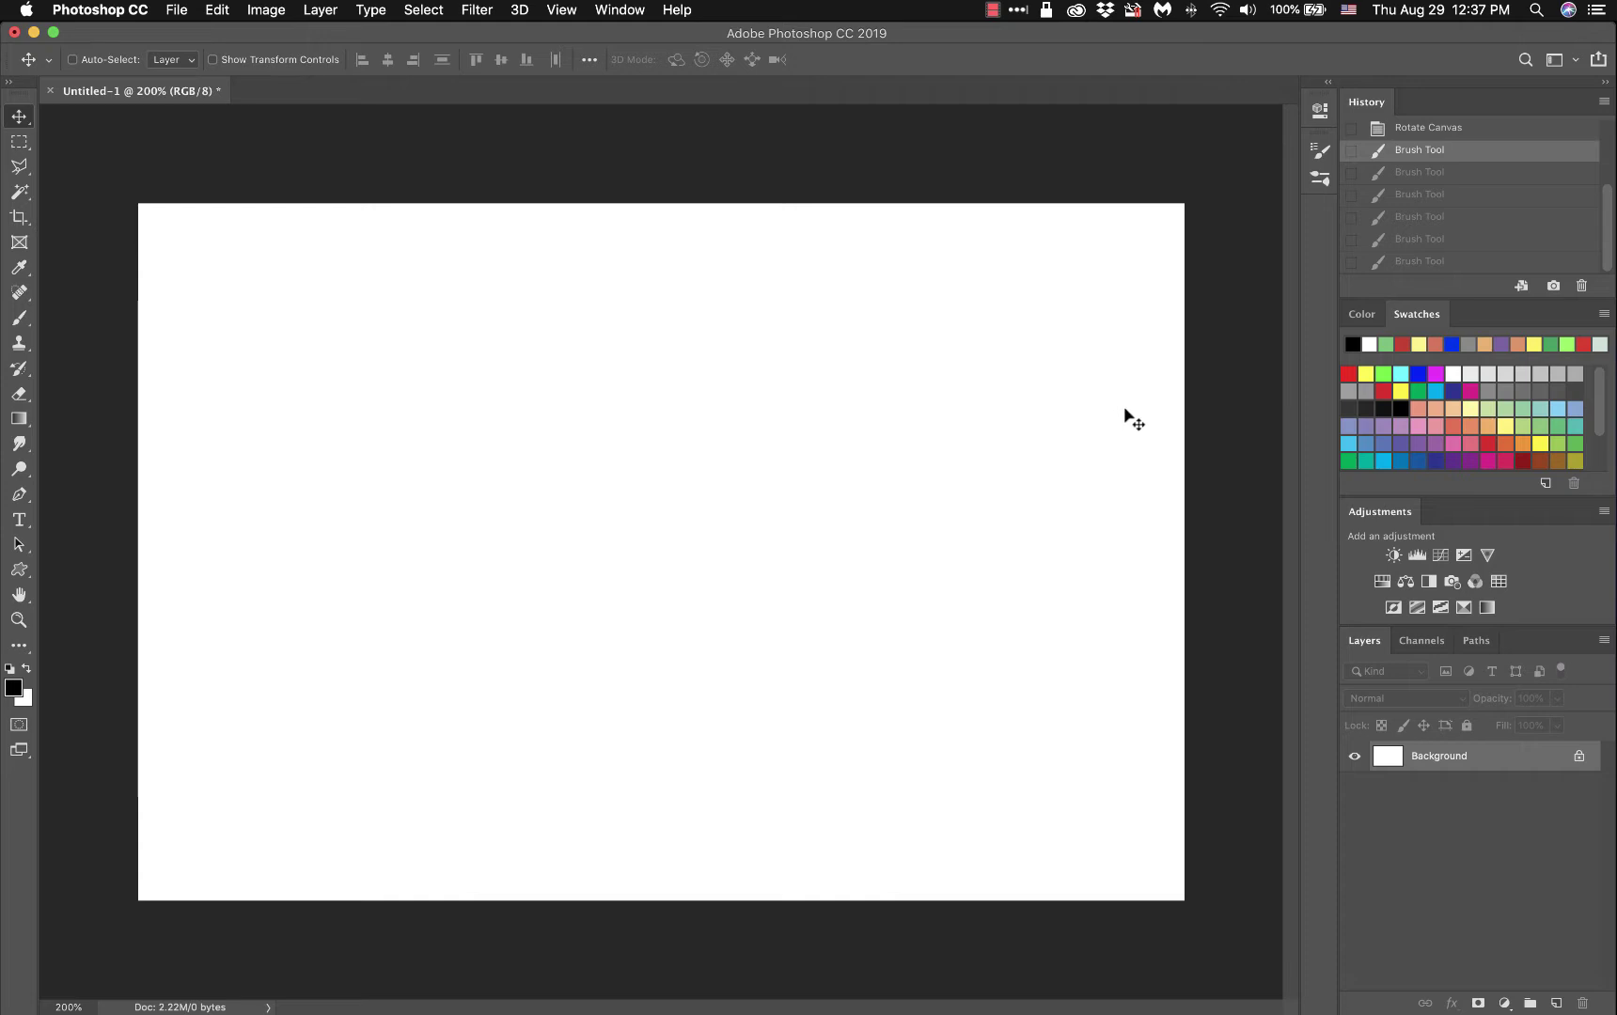
Step: Choose colors from the swatches and swap them, finishing with bright green as foreground and dark blue as background
{"action": "left_click", "coordinate": [1470, 390]}
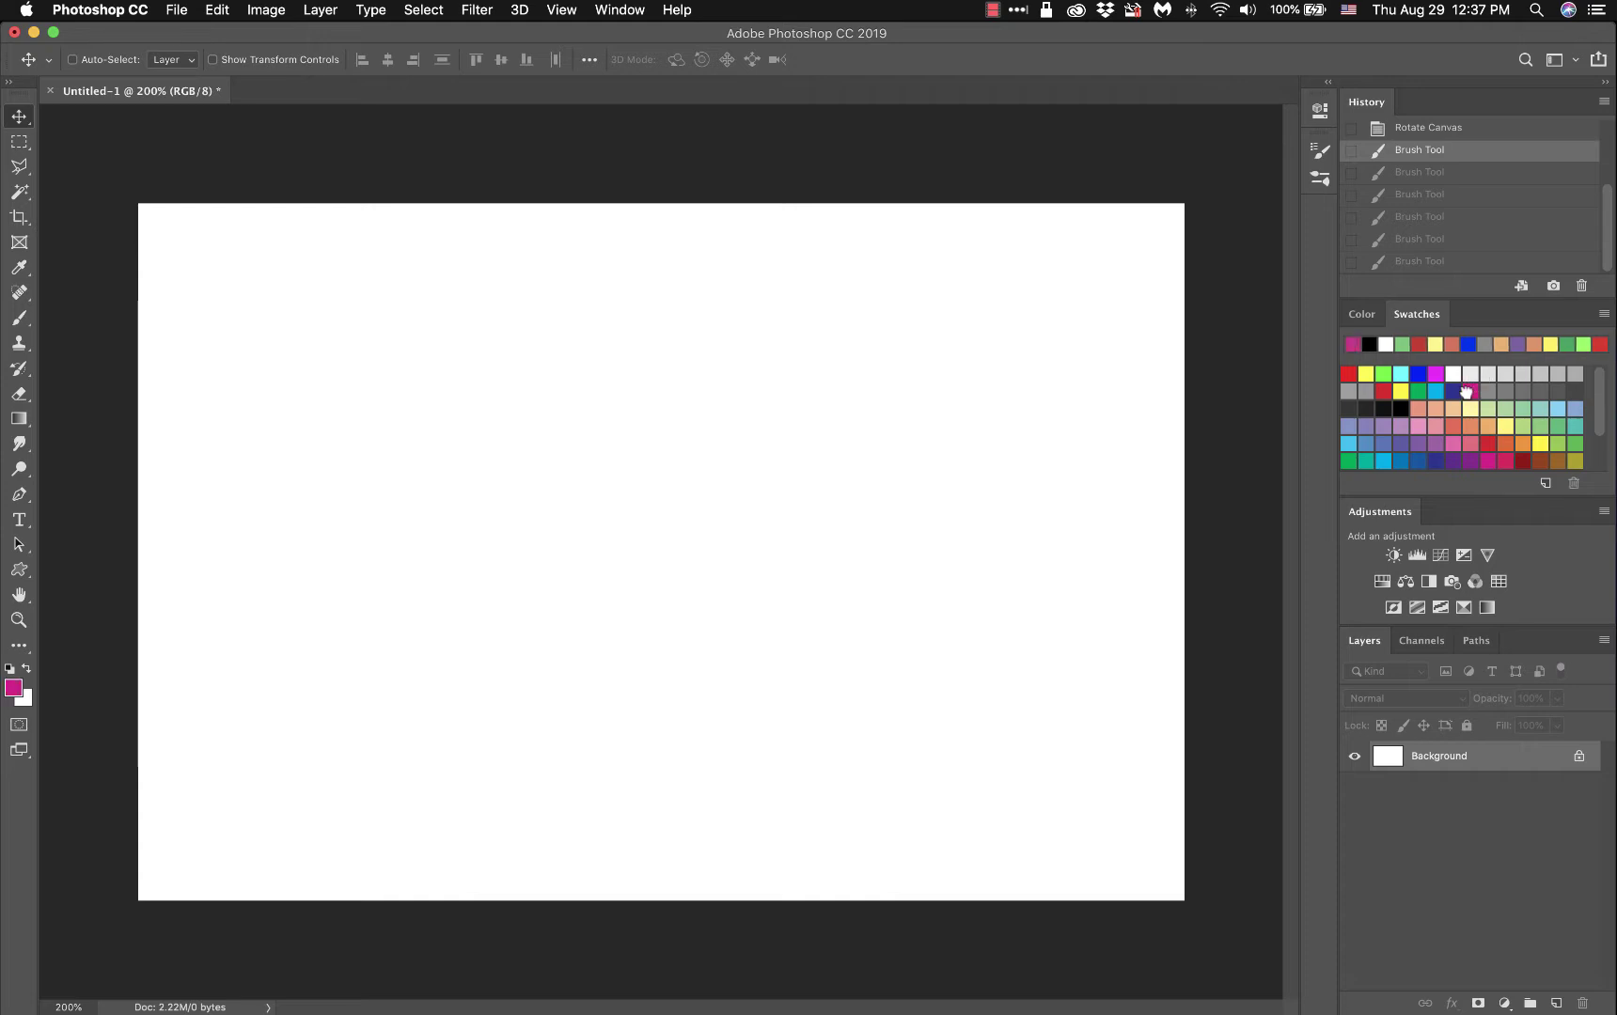
{"action": "left_click", "coordinate": [1384, 373]}
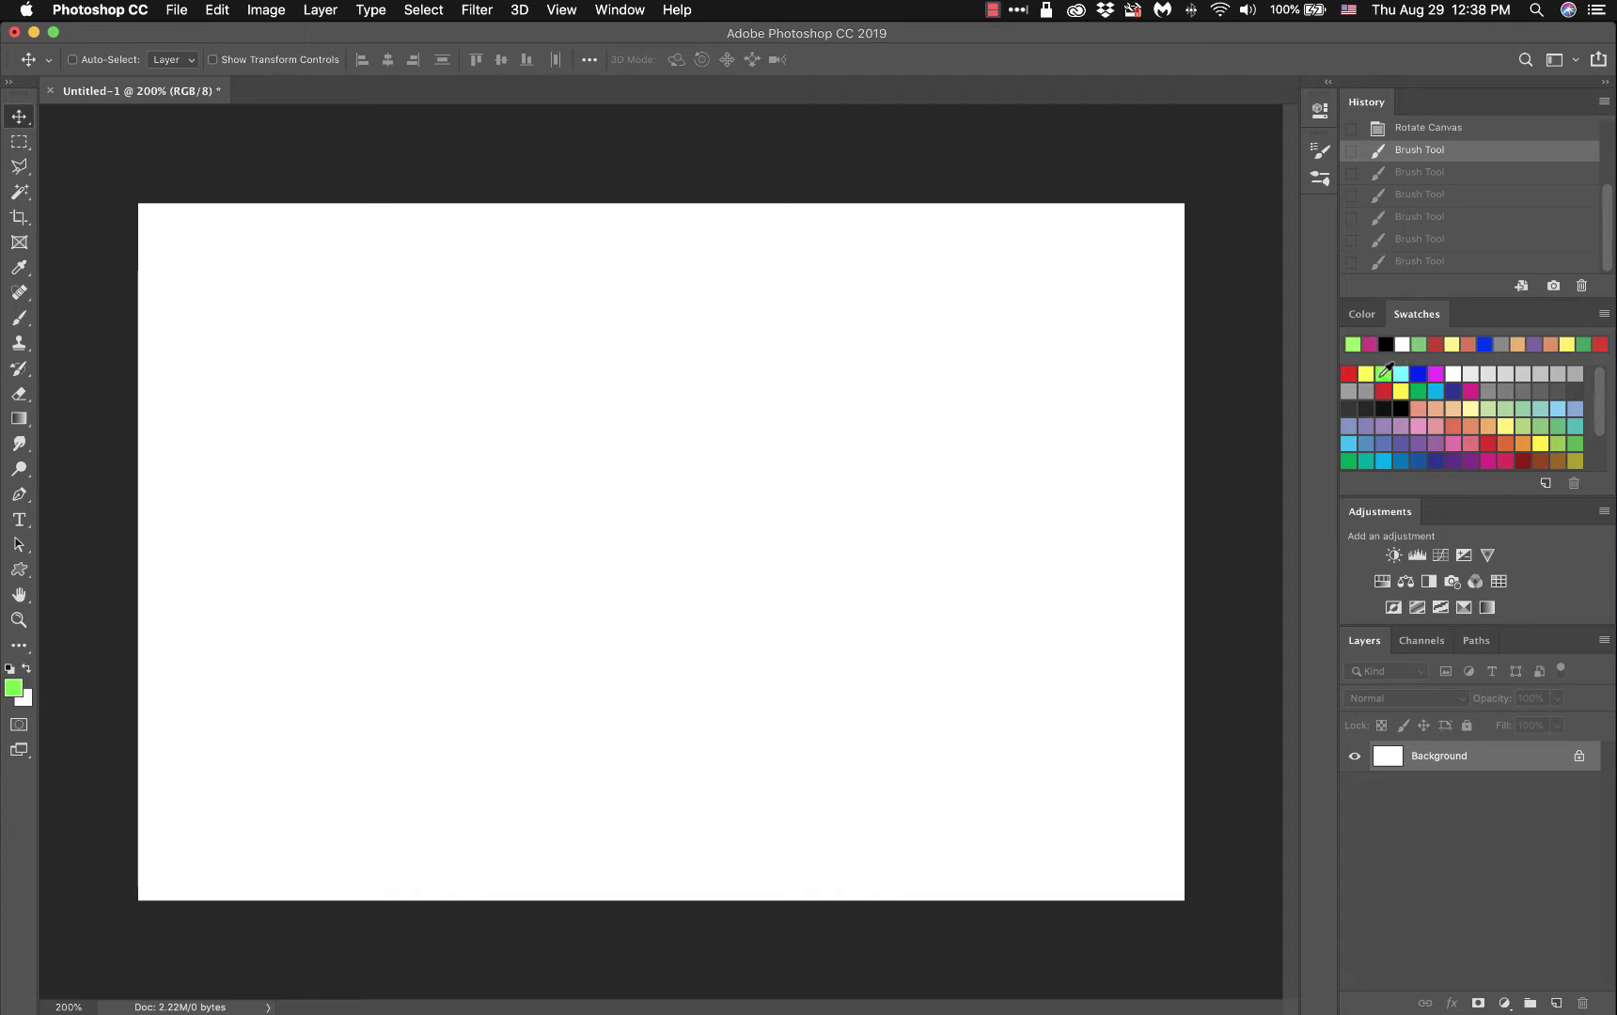
{"action": "left_click", "coordinate": [27, 671]}
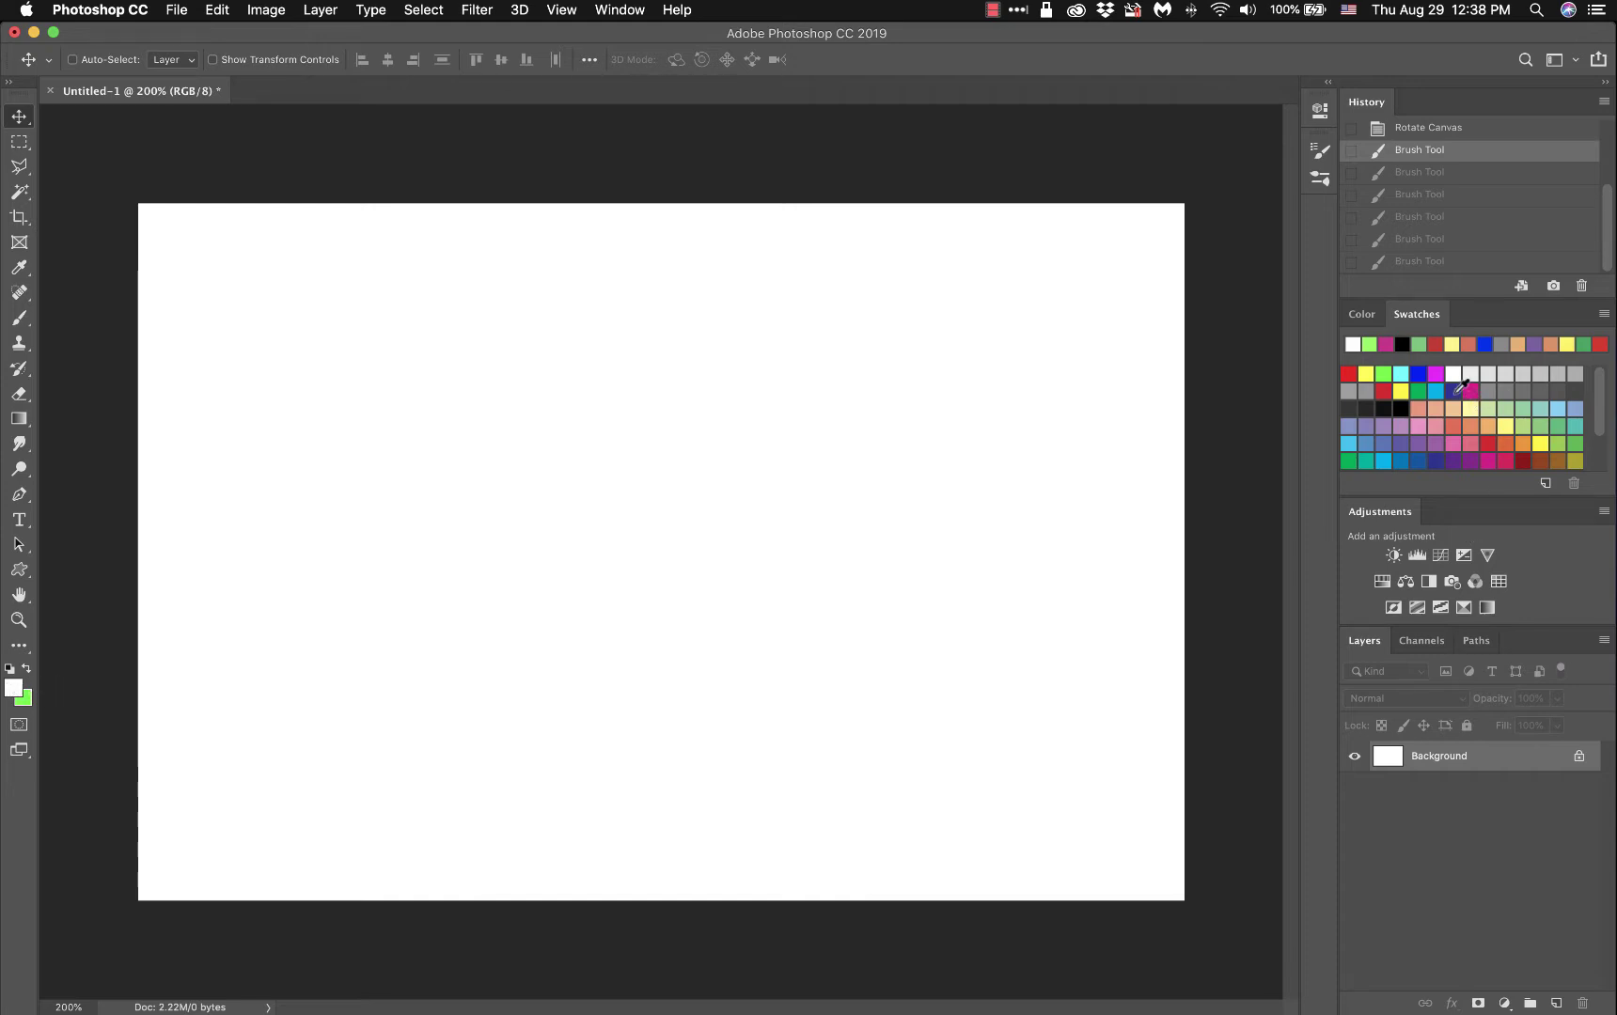
{"action": "left_click", "coordinate": [1455, 393]}
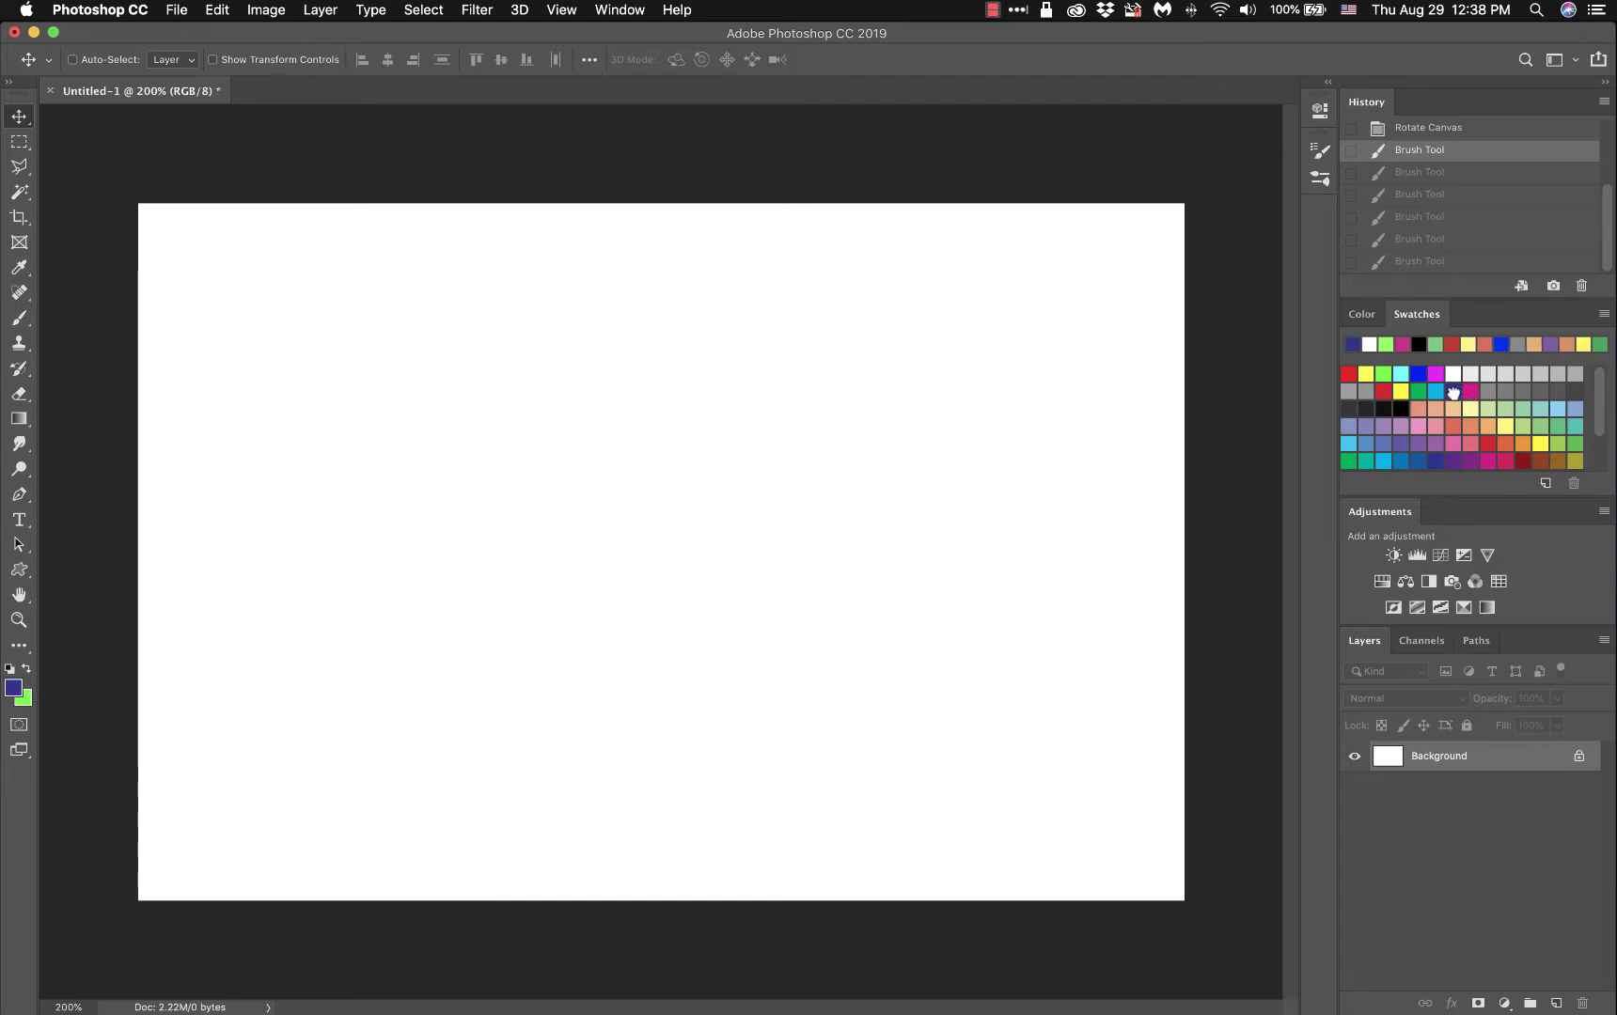
{"action": "left_click", "coordinate": [28, 669]}
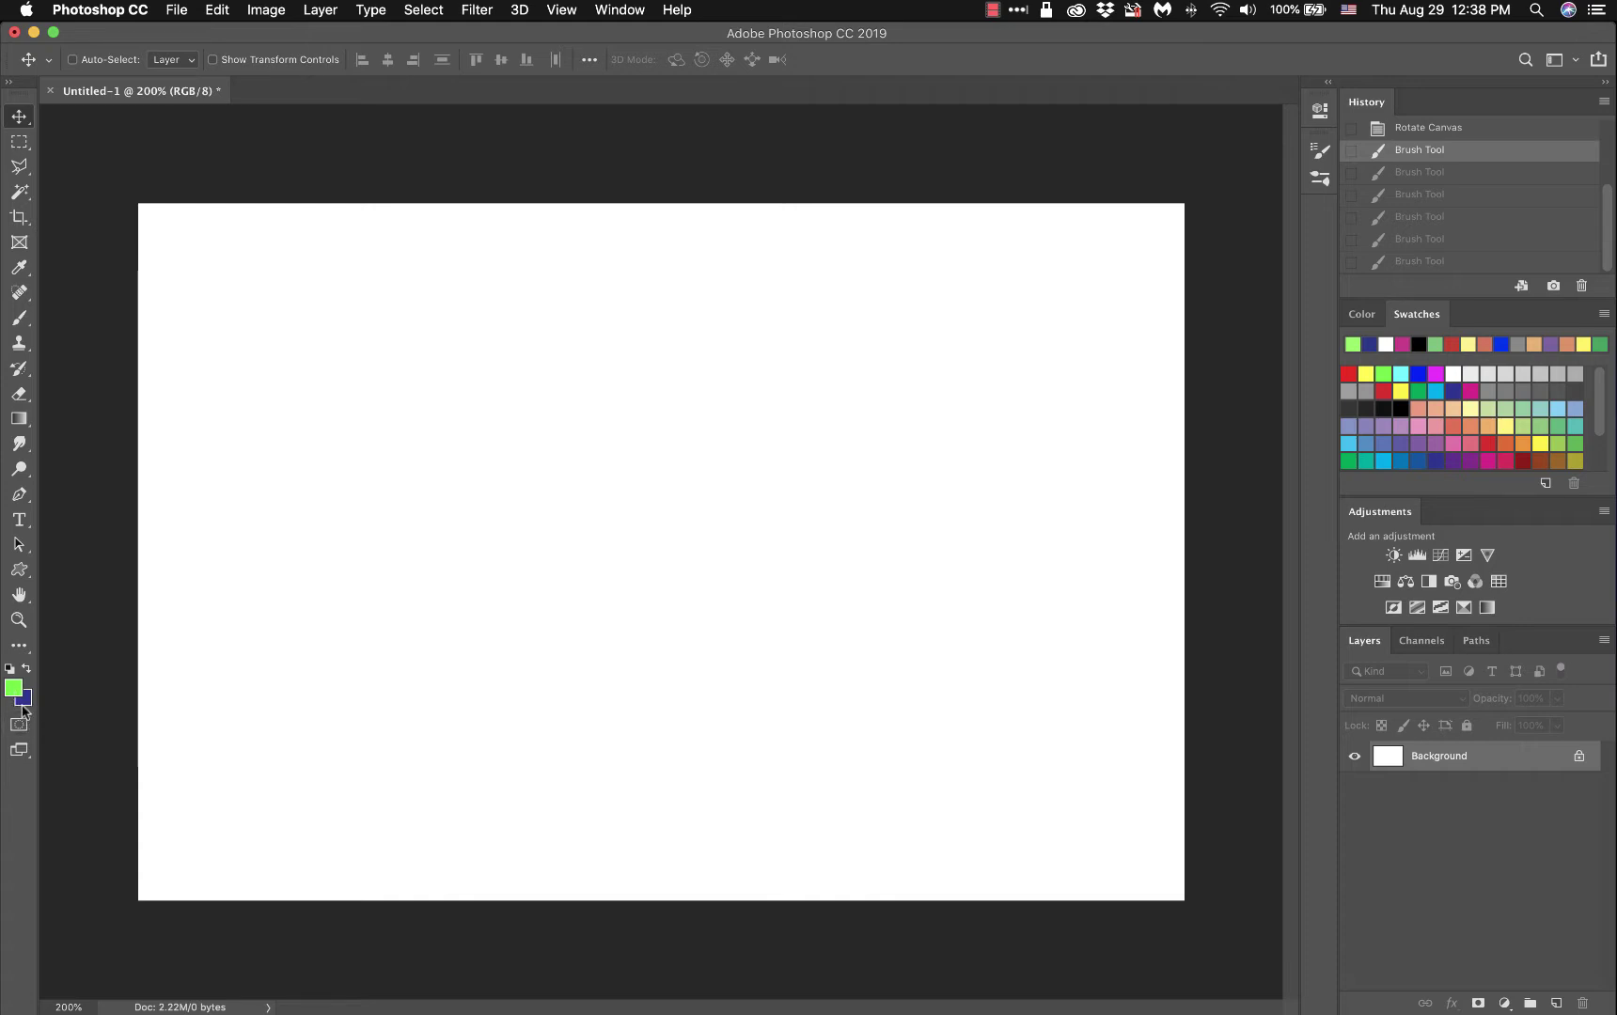
Step: View the Color Picker for the foreground and background colors in turn, cancelling each without changing the color
{"action": "left_click", "coordinate": [14, 691]}
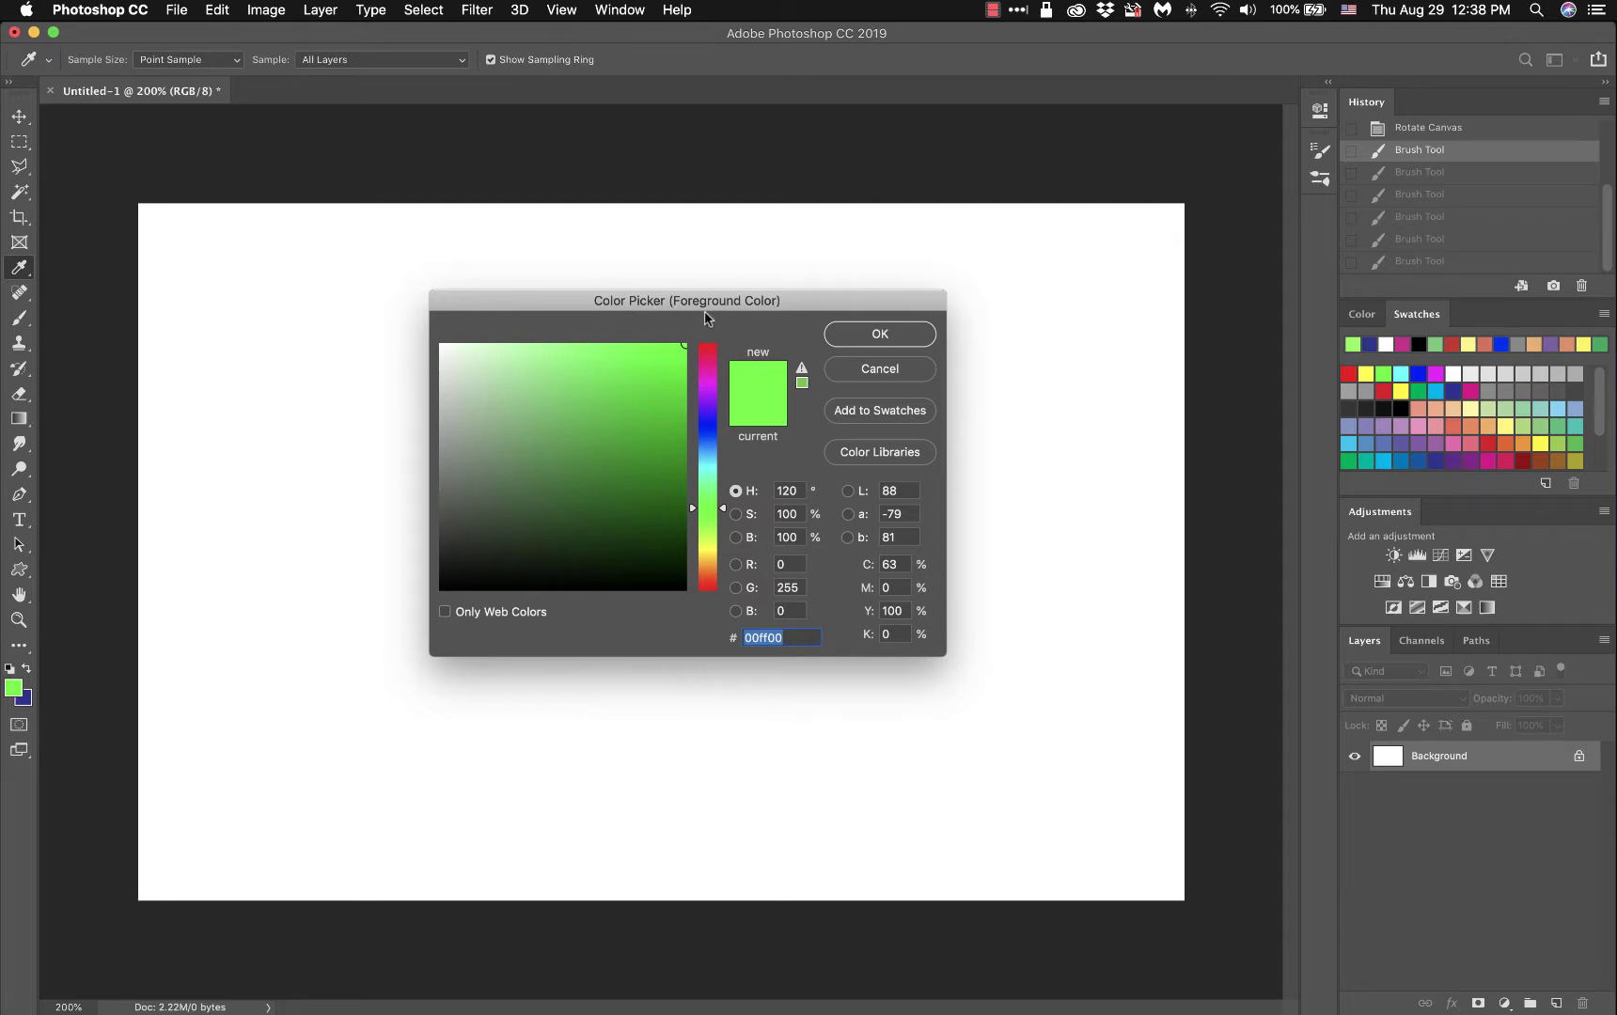
{"action": "left_click", "coordinate": [880, 369]}
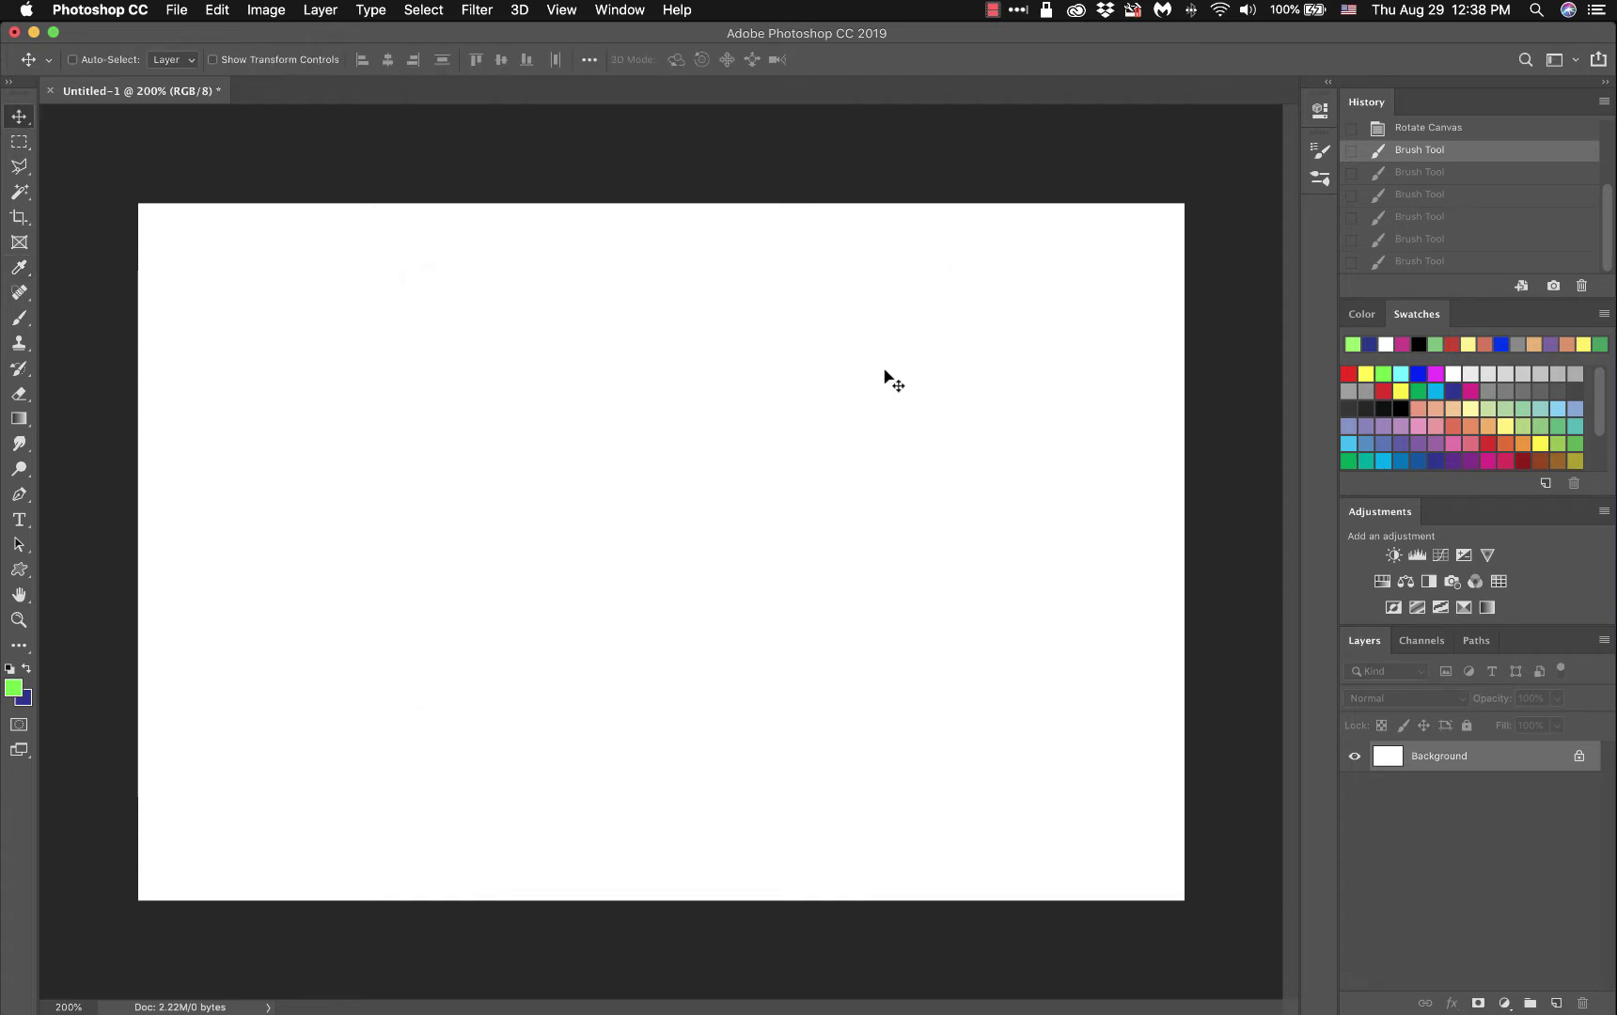
{"action": "left_click", "coordinate": [29, 702]}
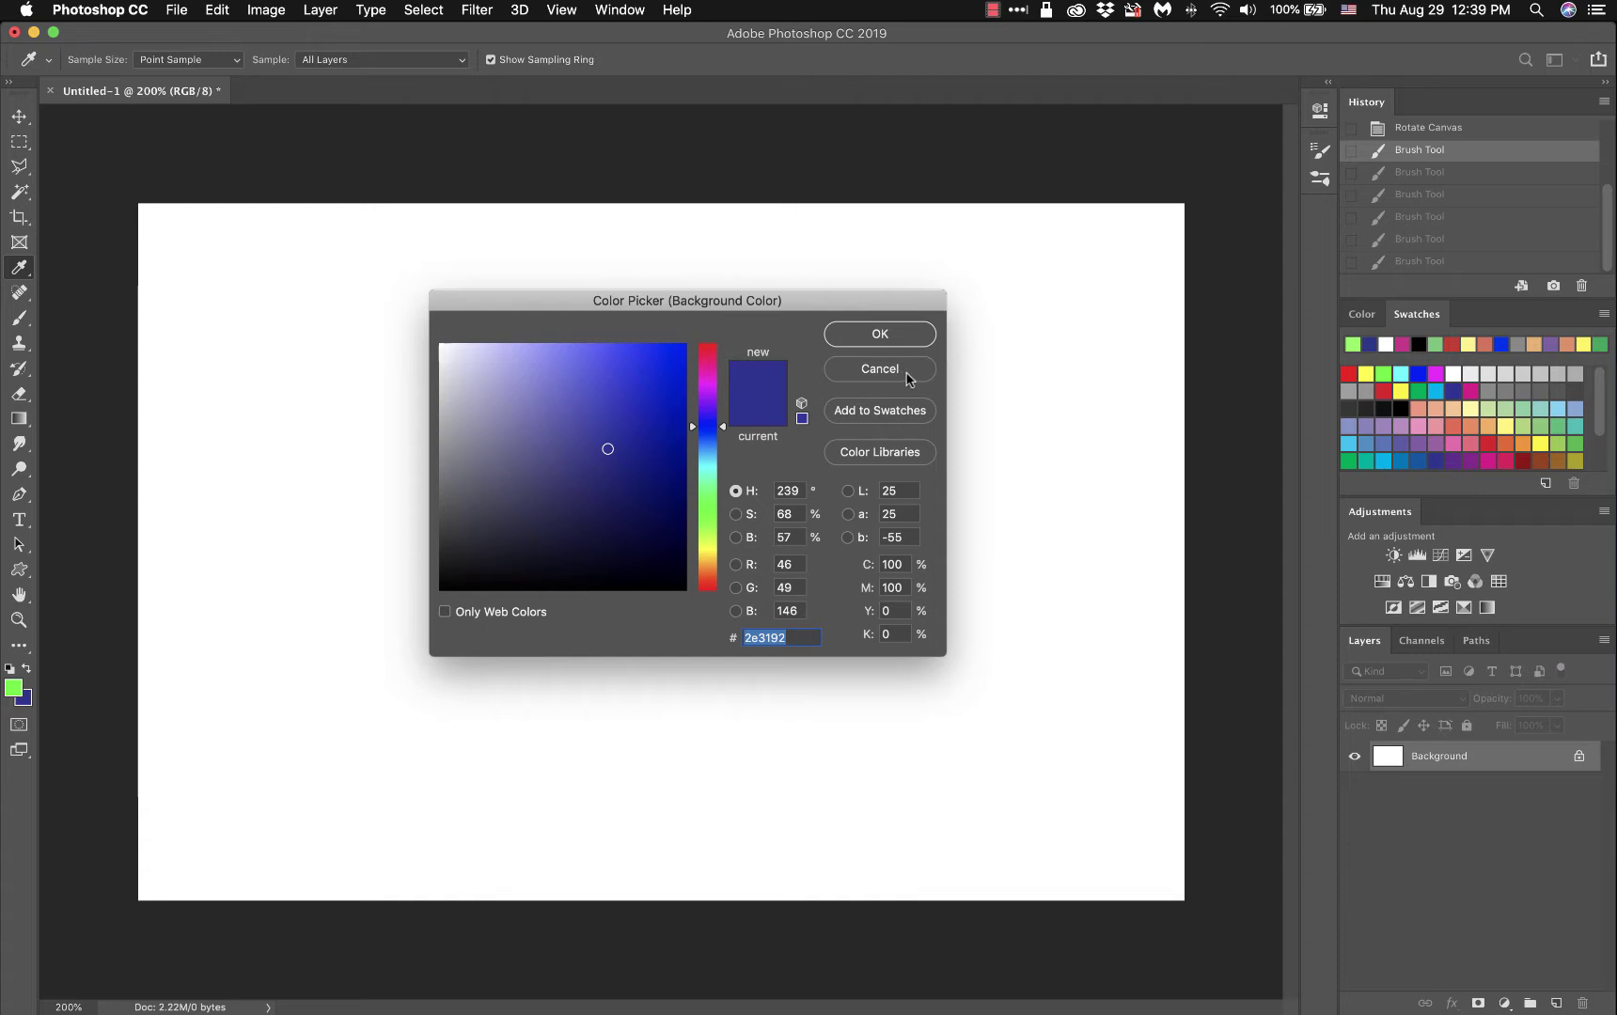
{"action": "left_click", "coordinate": [903, 370]}
{"action": "key", "text": "v"}
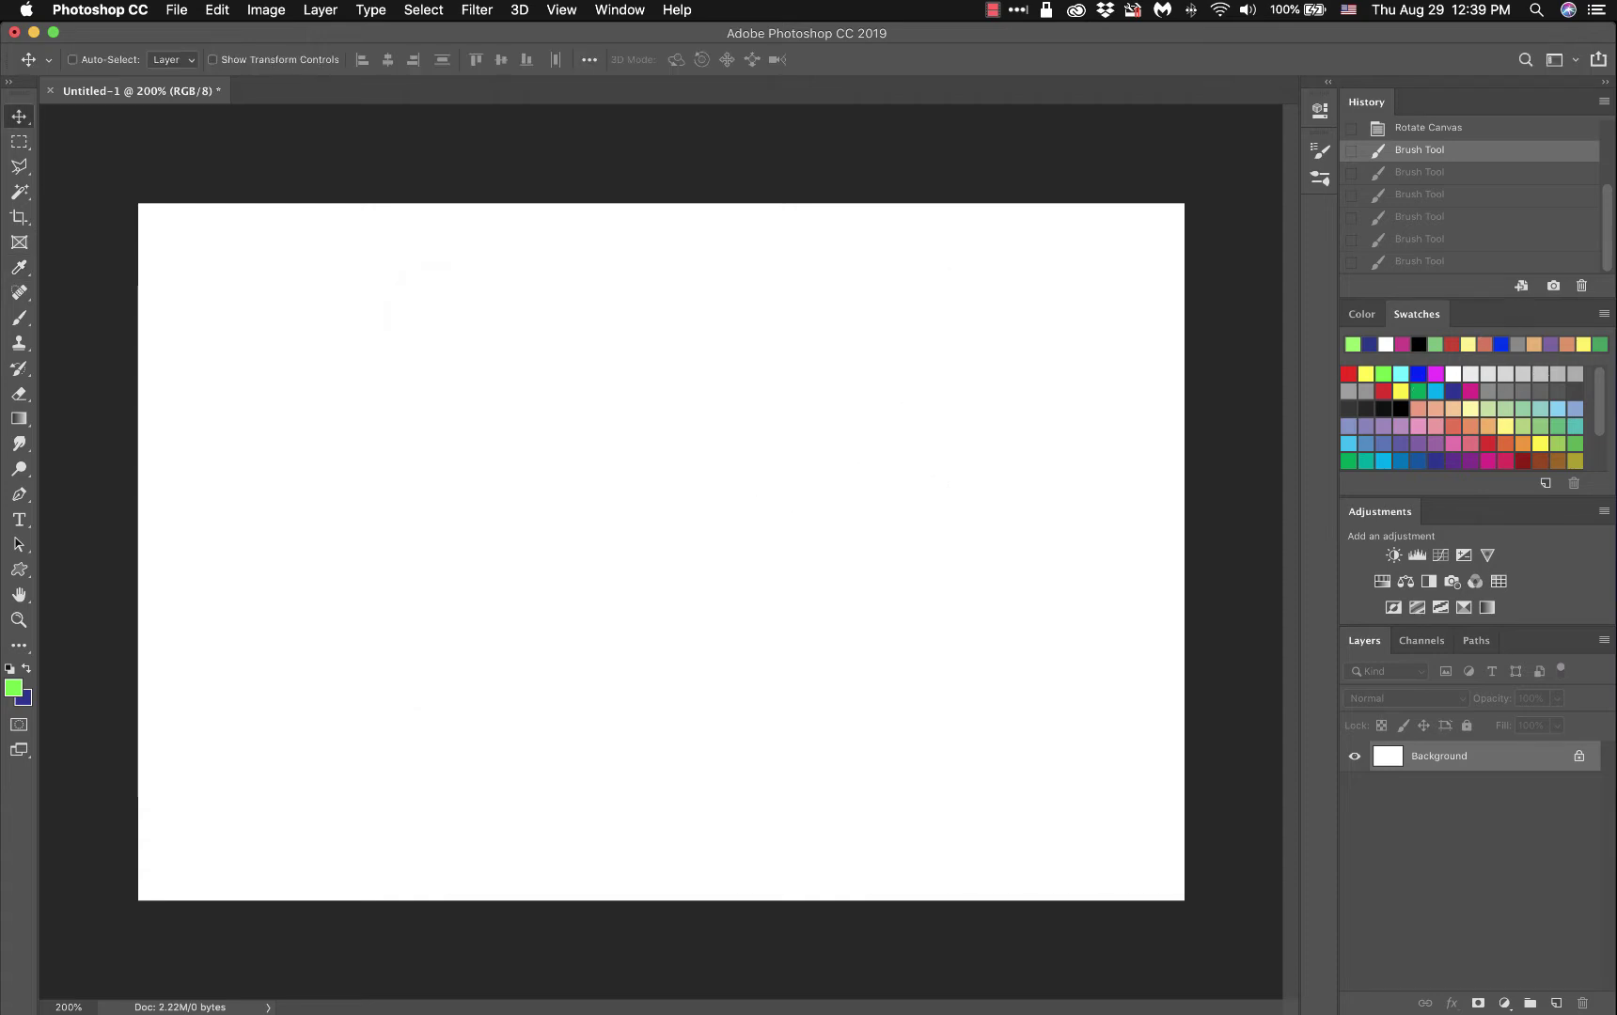
{"action": "left_click", "coordinate": [27, 699]}
{"action": "left_click", "coordinate": [890, 371]}
{"action": "left_click", "coordinate": [27, 669]}
{"action": "left_click", "coordinate": [27, 669]}
{"action": "left_click", "coordinate": [13, 688]}
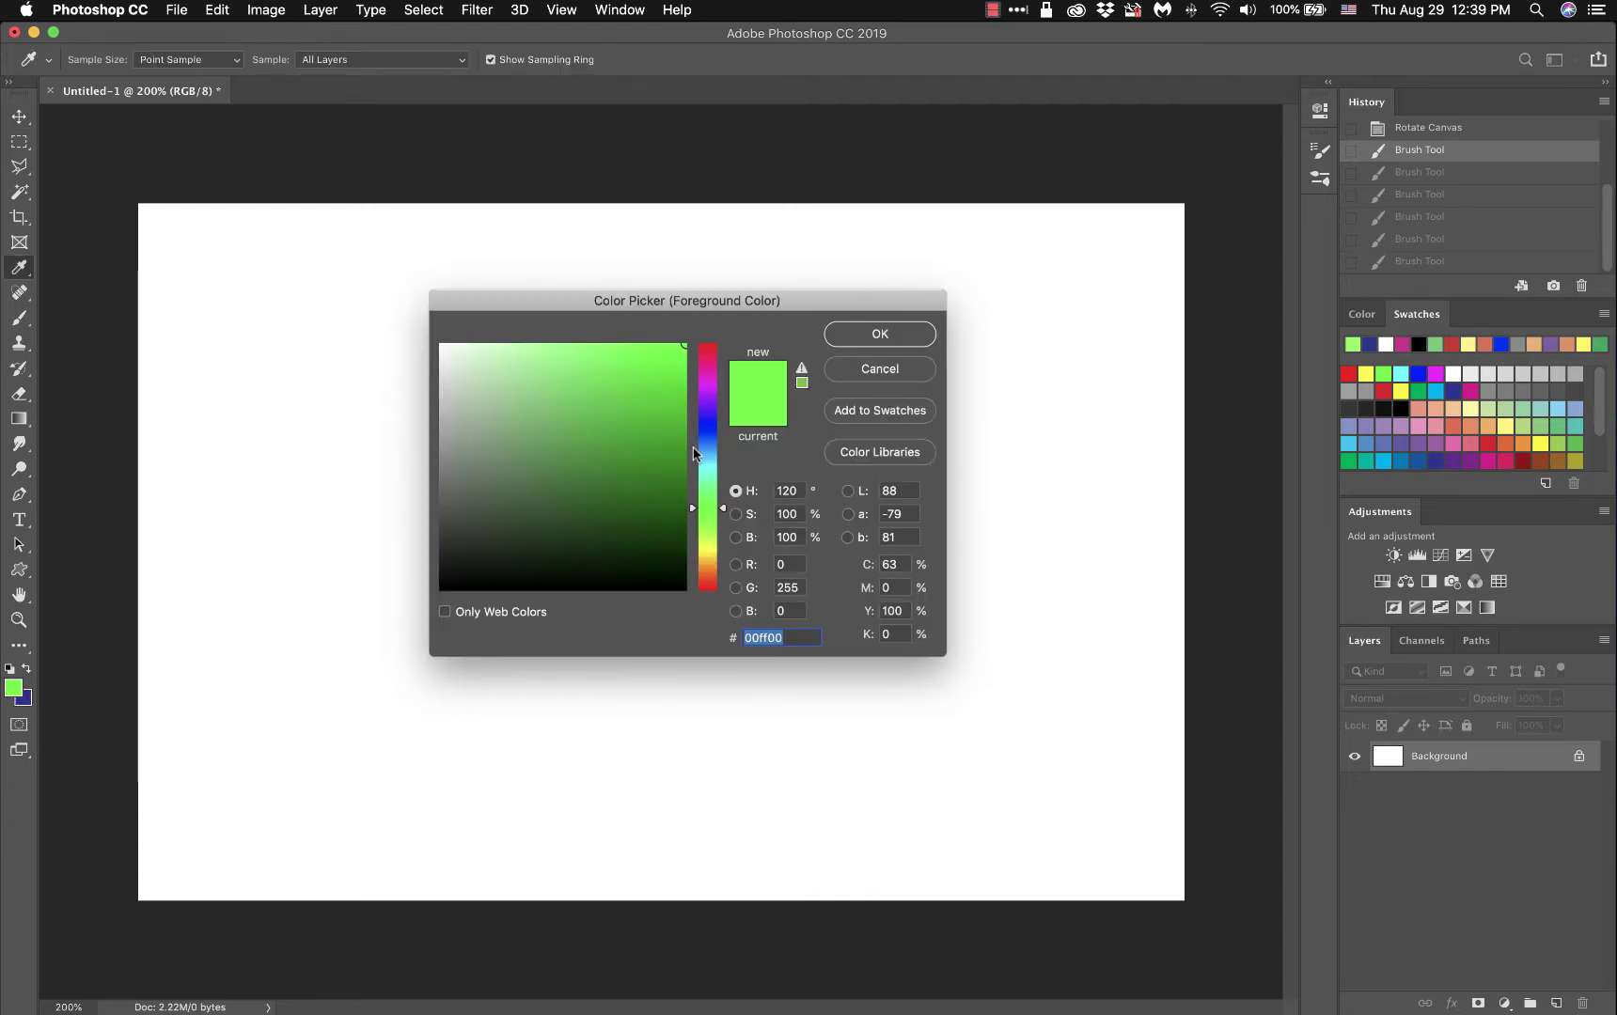
{"action": "left_click", "coordinate": [893, 370]}
{"action": "key", "text": "v"}
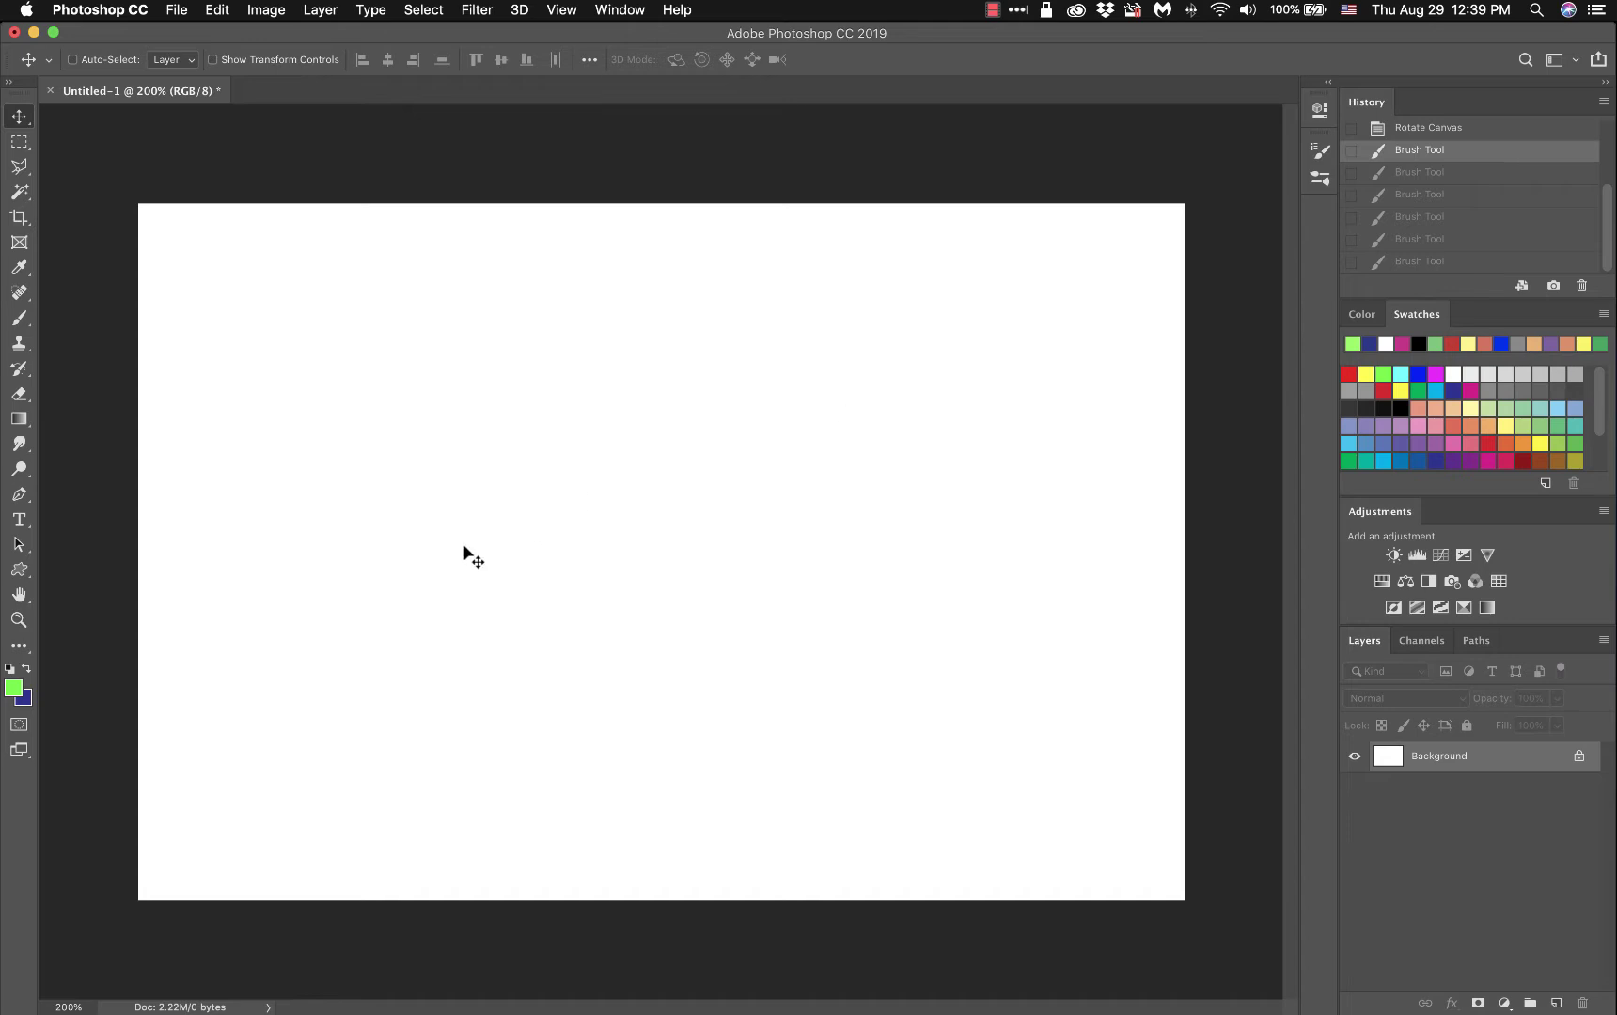
Step: Try light and medium green shades in the foreground Color Picker and accept the dark green #143714
{"action": "left_click", "coordinate": [13, 689]}
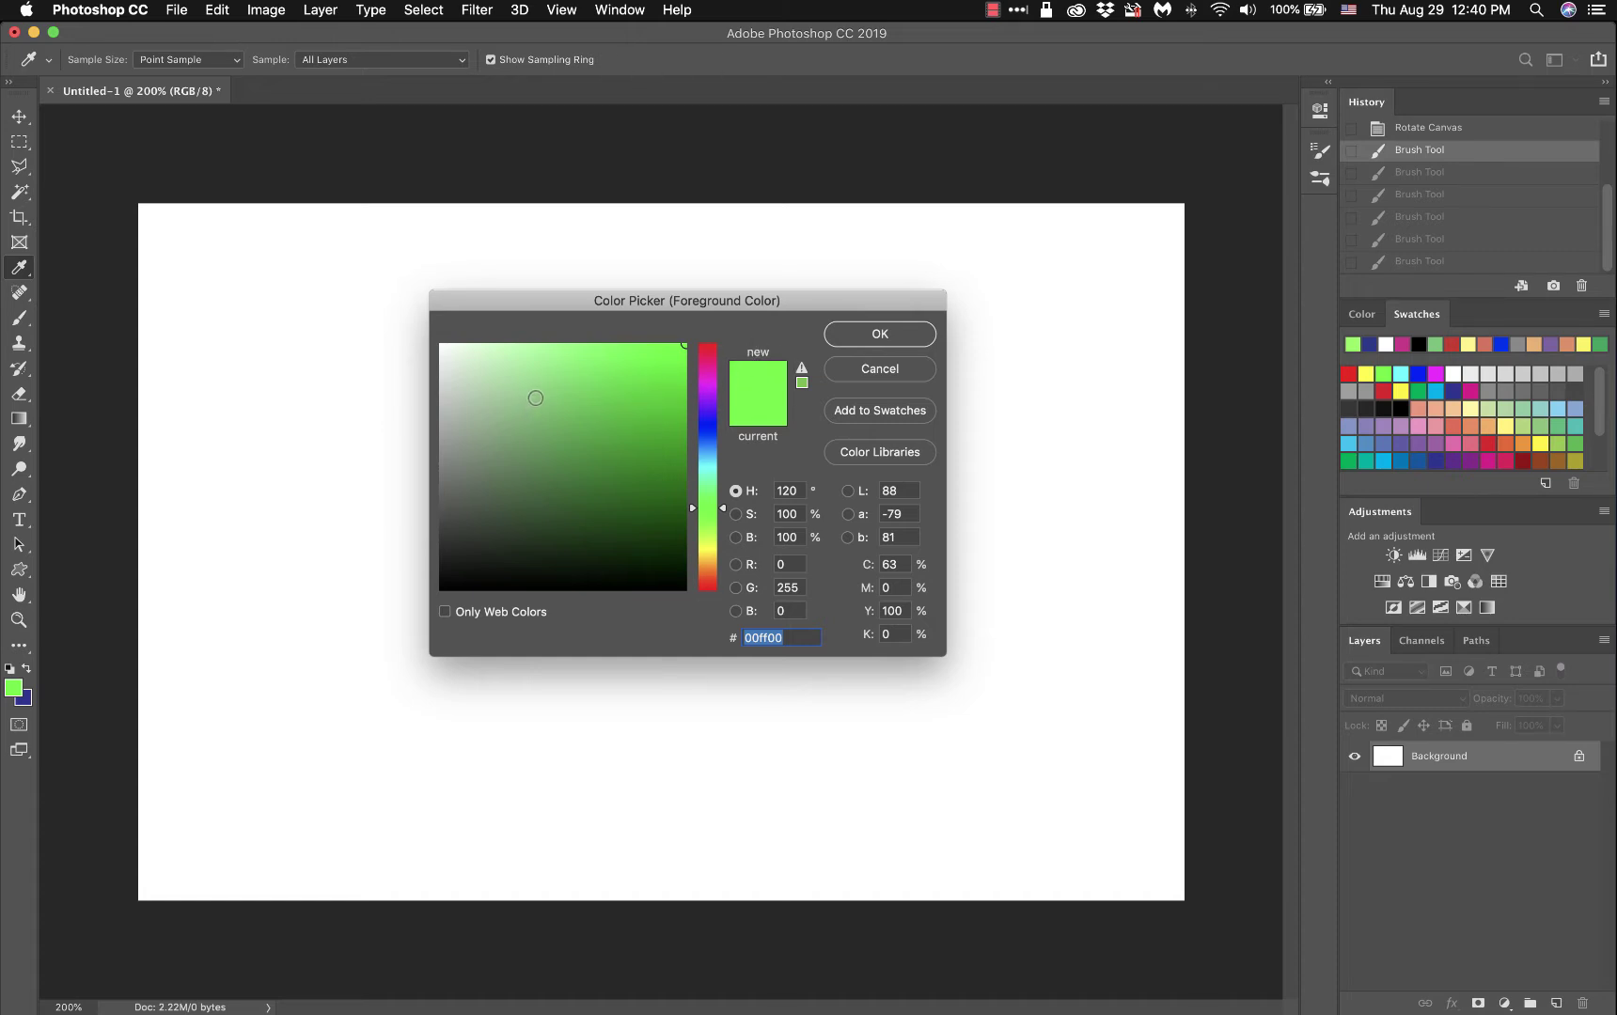
{"action": "left_click", "coordinate": [536, 398]}
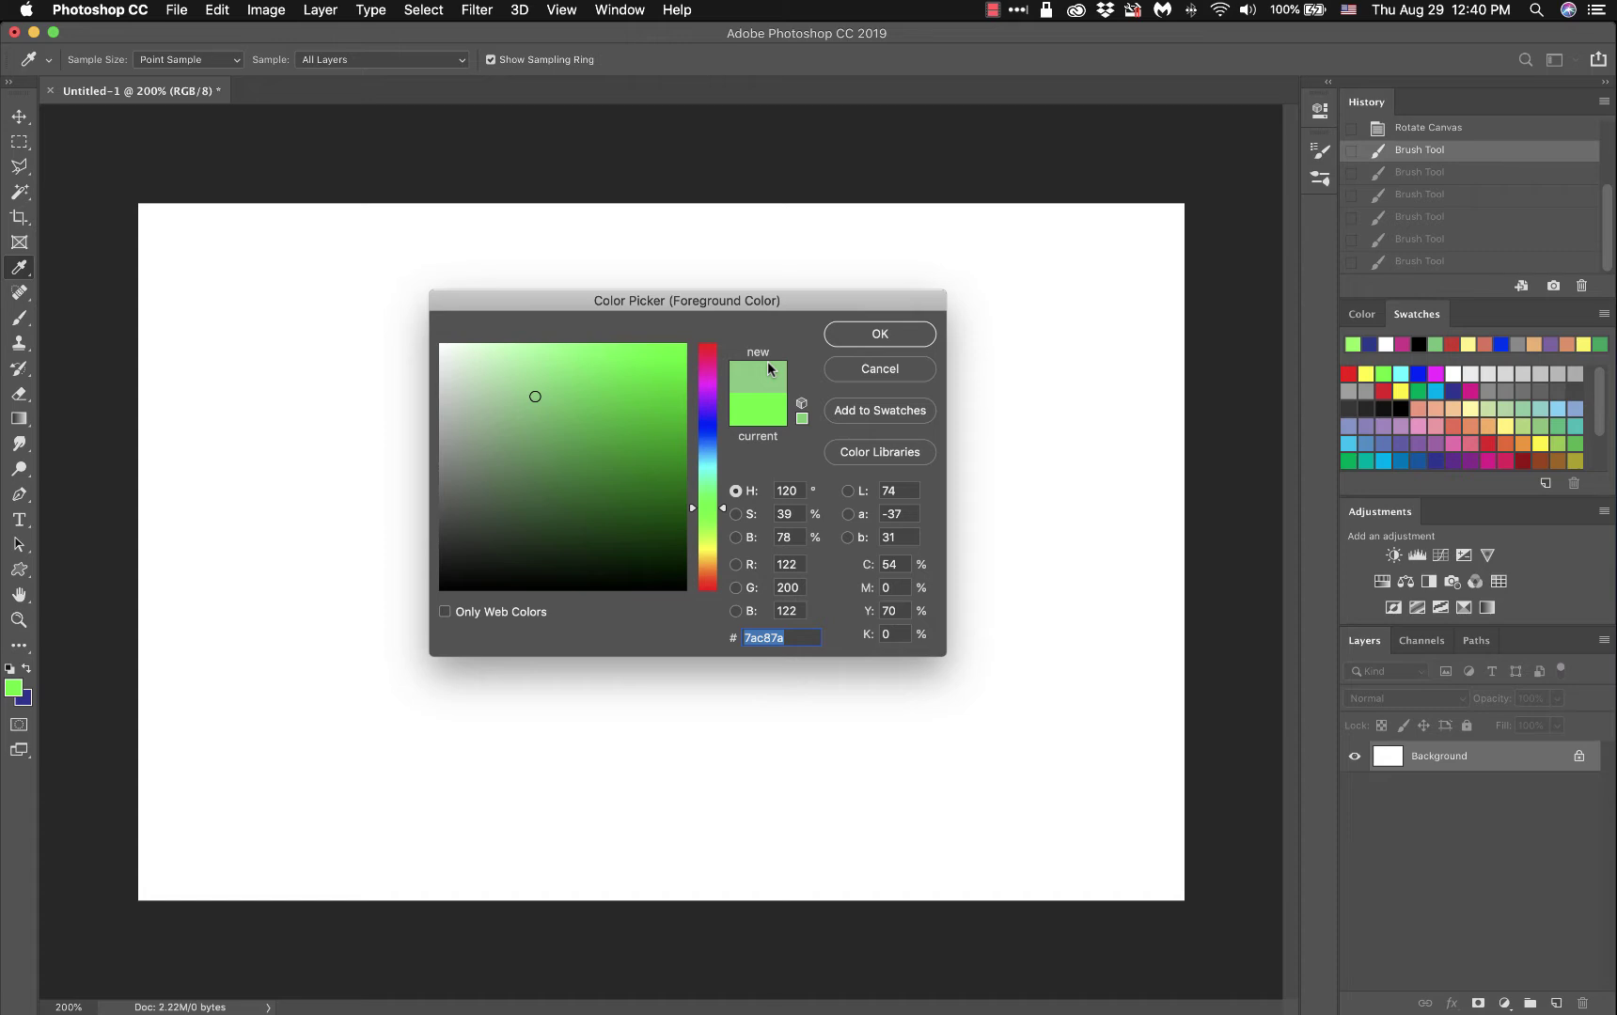
{"action": "left_click", "coordinate": [645, 463]}
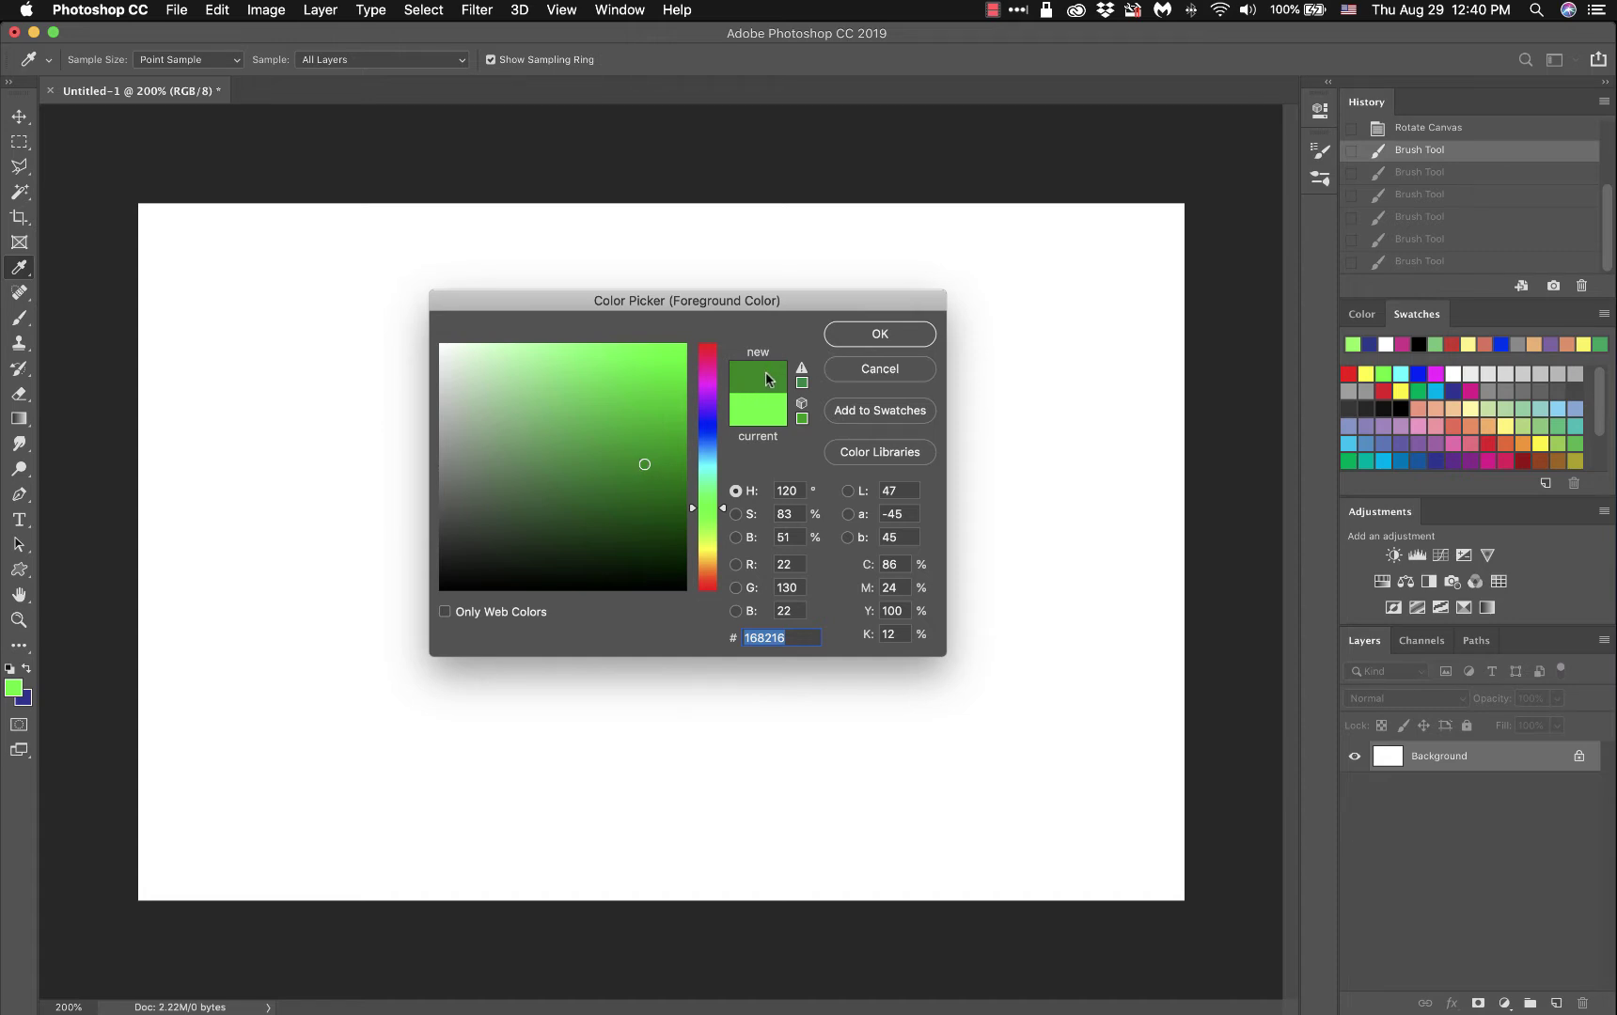
{"action": "left_click", "coordinate": [598, 536]}
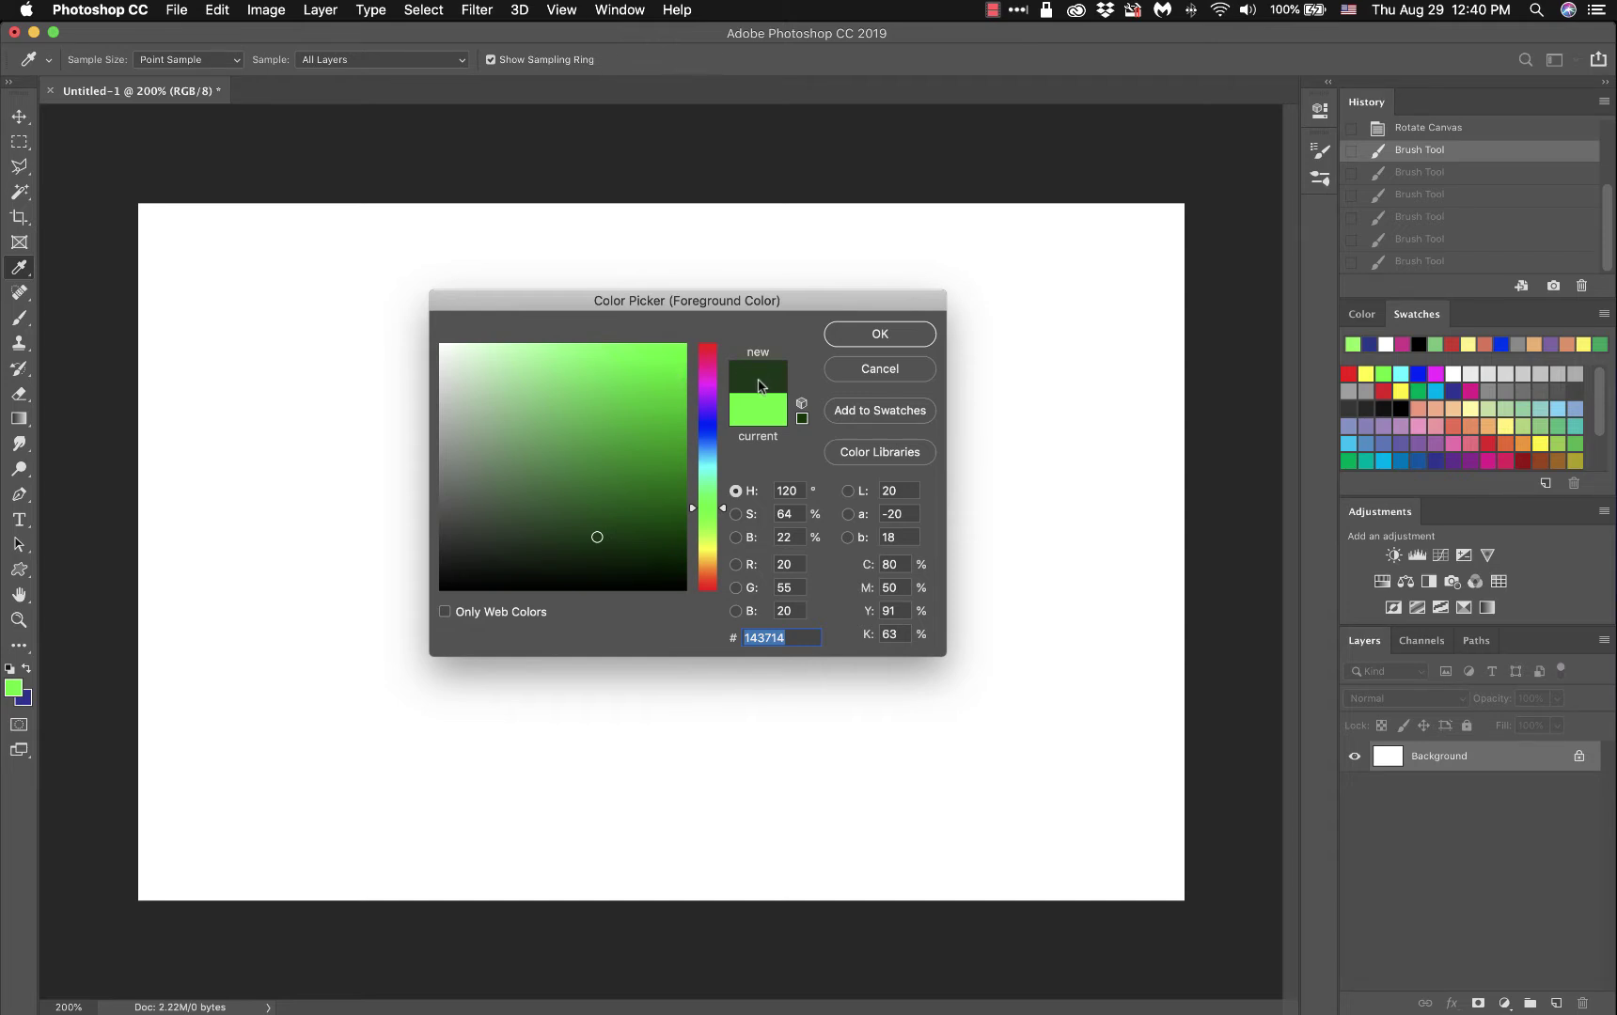
{"action": "left_click", "coordinate": [878, 335]}
{"action": "key", "text": "v"}
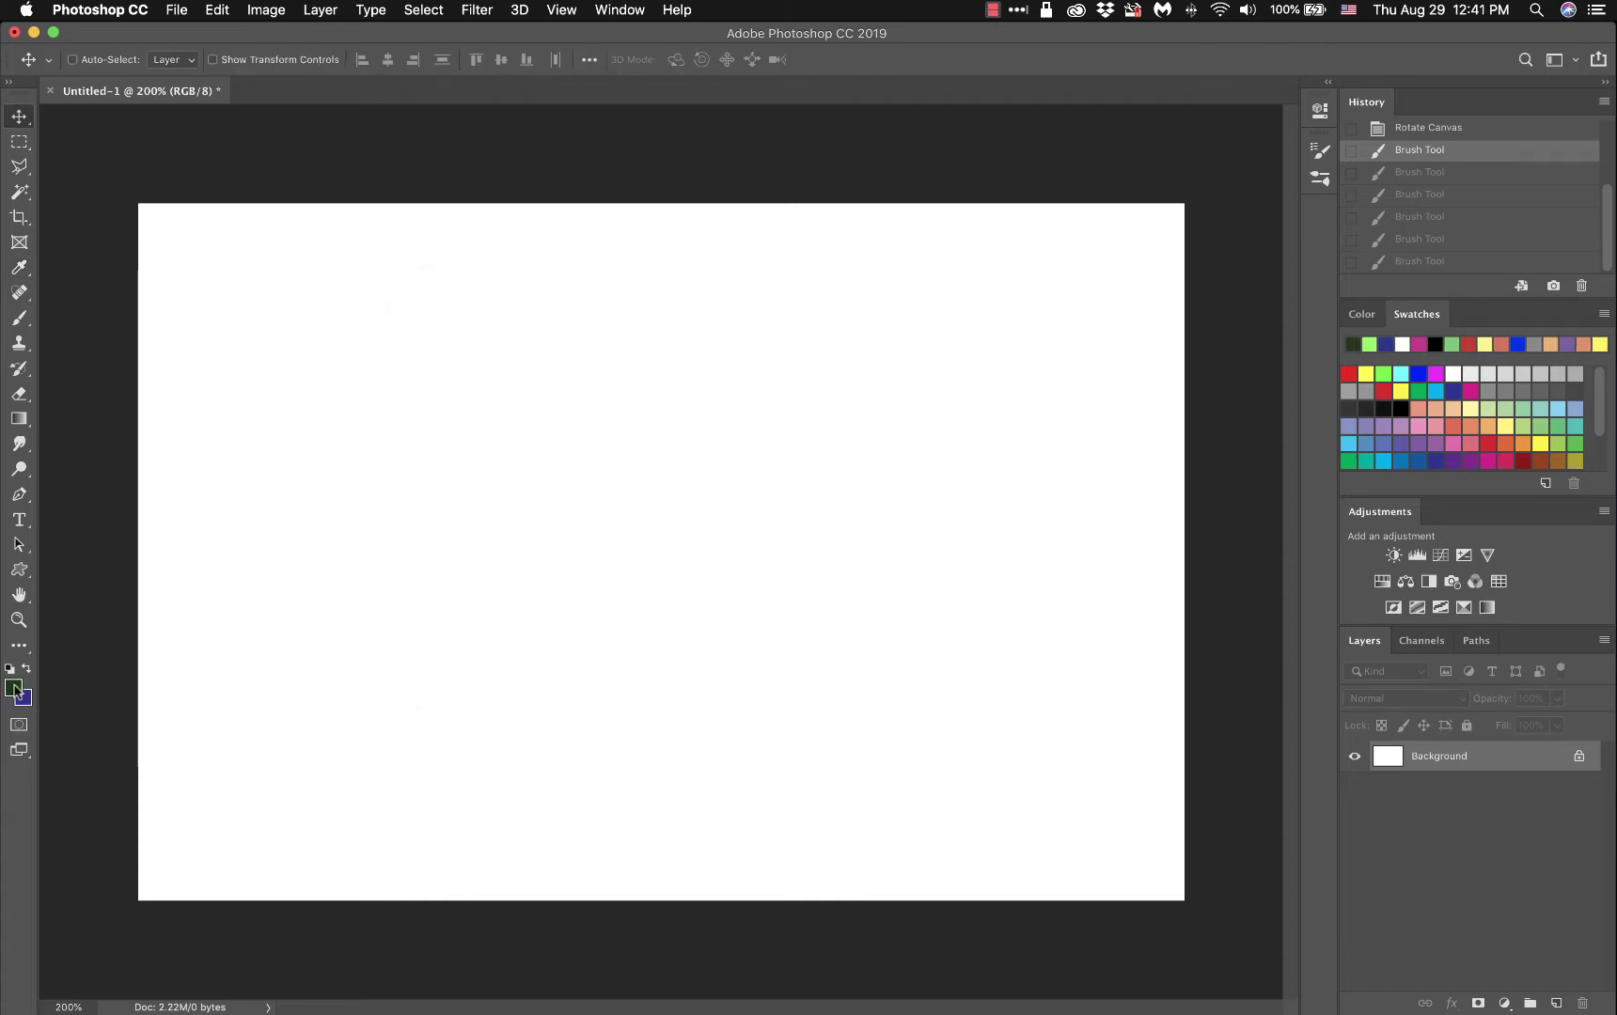
Step: Reopen the foreground Color Picker and sample various light and dark green shades, finishing on #308730
{"action": "left_click", "coordinate": [14, 689]}
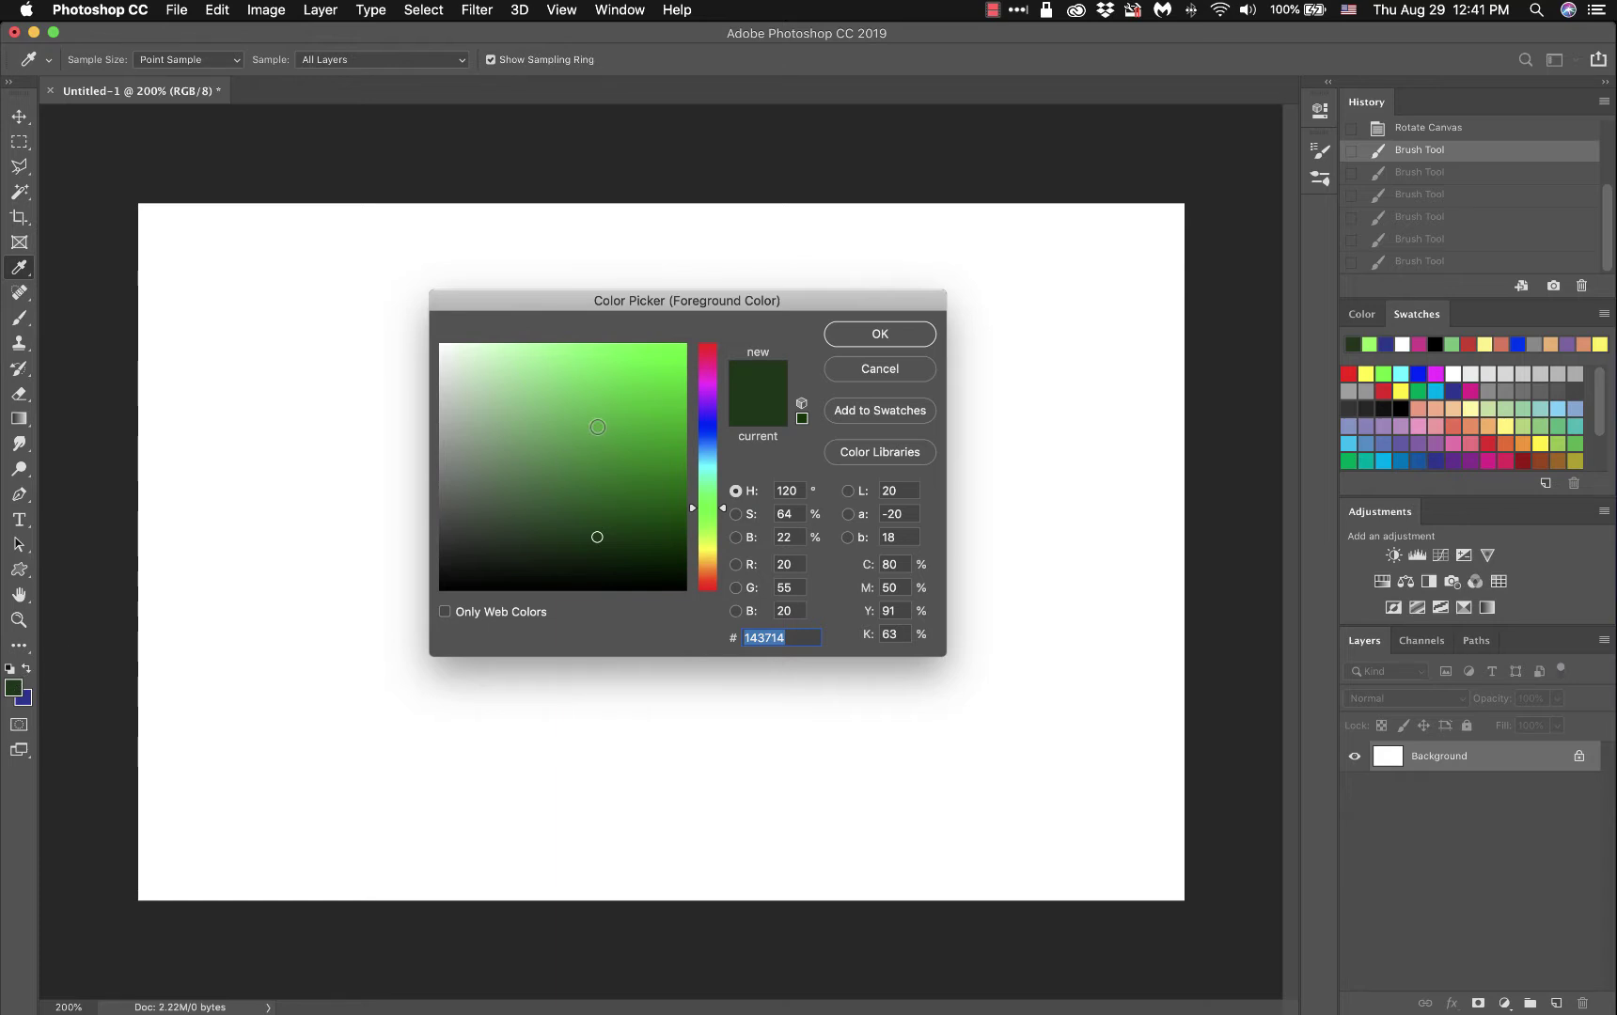
{"action": "left_click", "coordinate": [671, 367]}
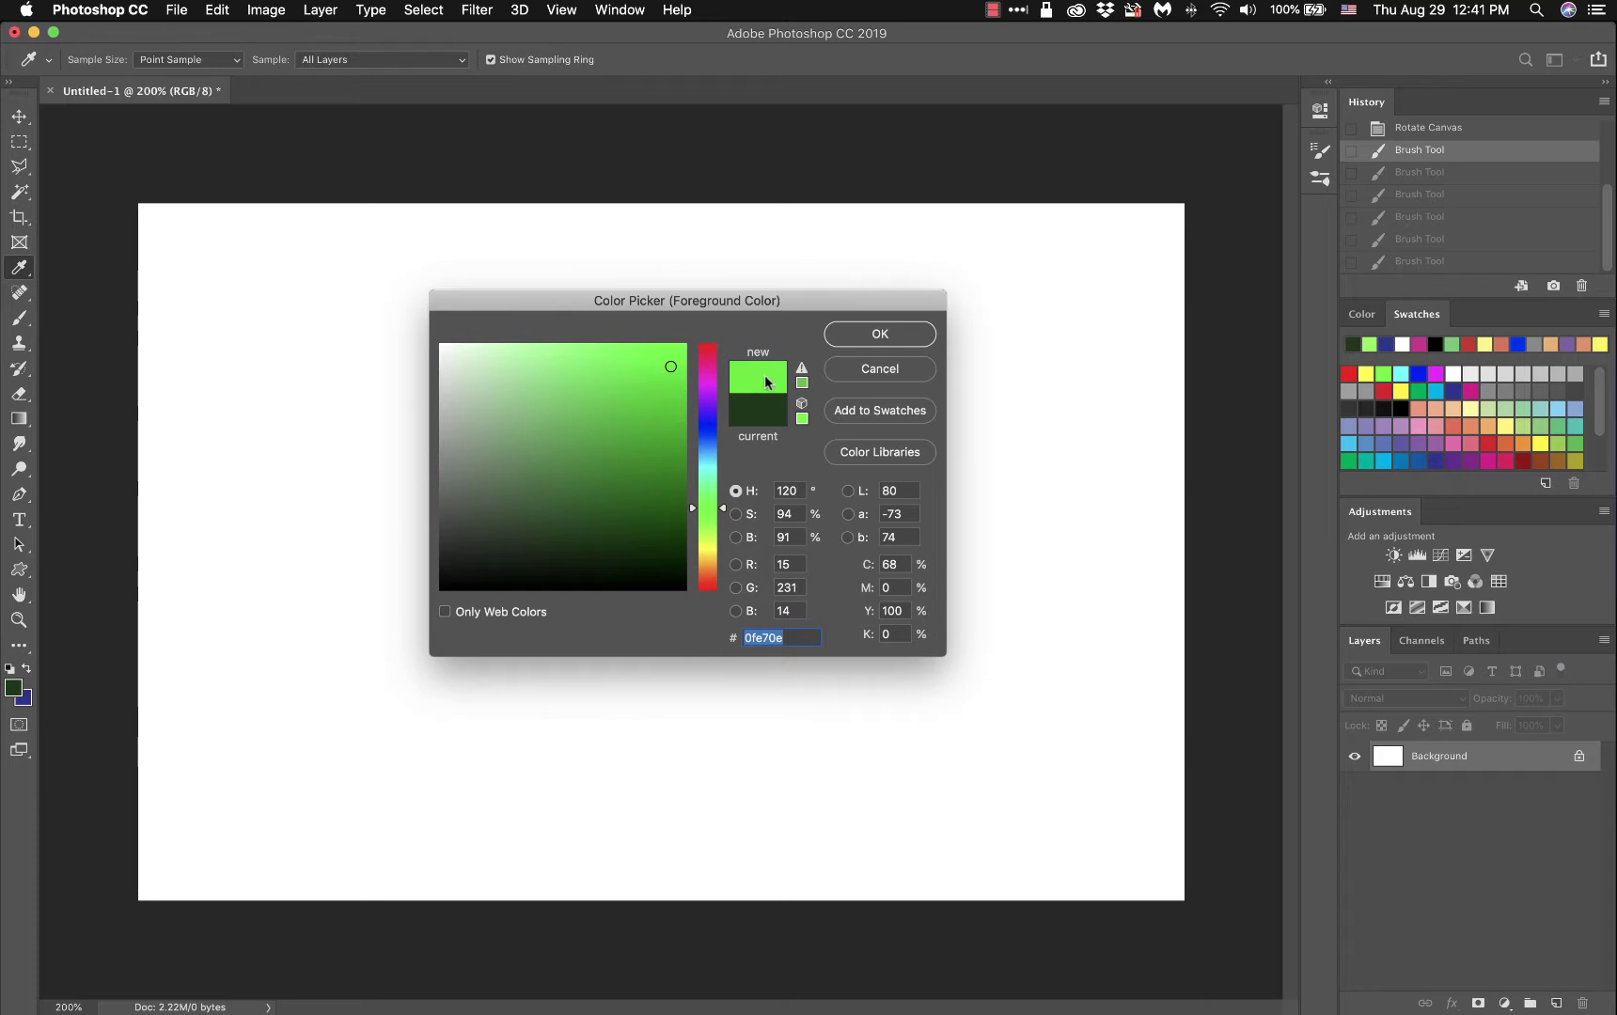
{"action": "left_click", "coordinate": [542, 451]}
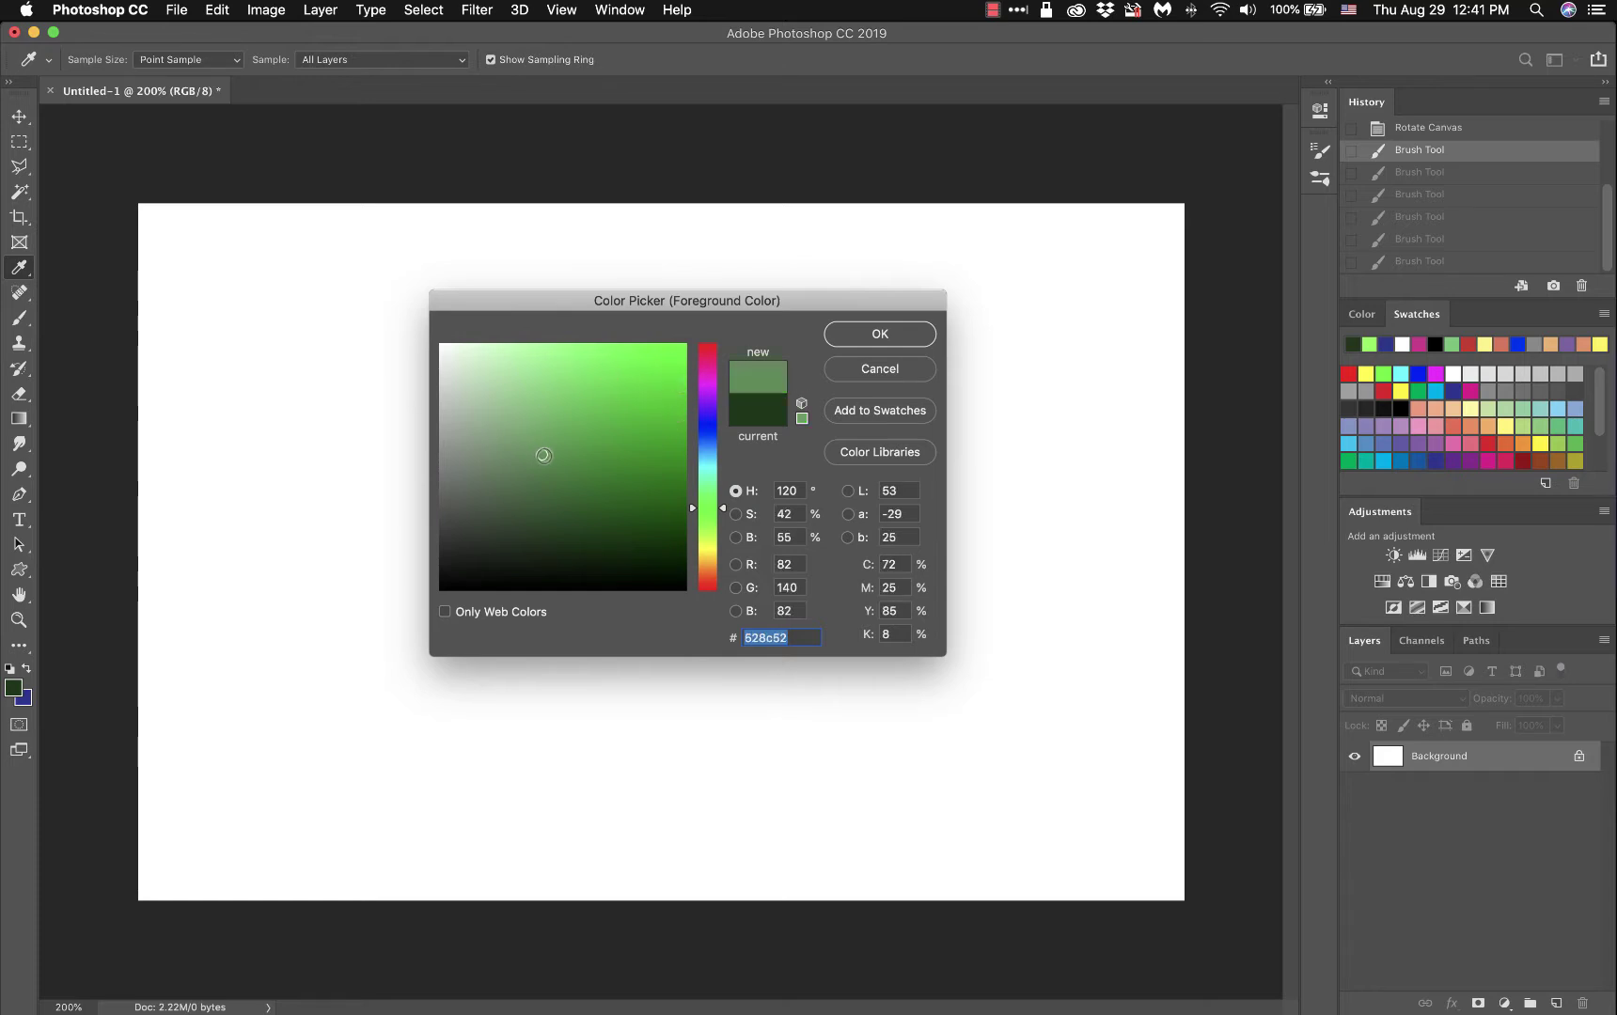
{"action": "left_click", "coordinate": [638, 475]}
{"action": "left_click", "coordinate": [456, 415]}
{"action": "left_click_drag", "start_coordinate": [517, 371], "coordinate": [614, 382]}
{"action": "left_click", "coordinate": [528, 435]}
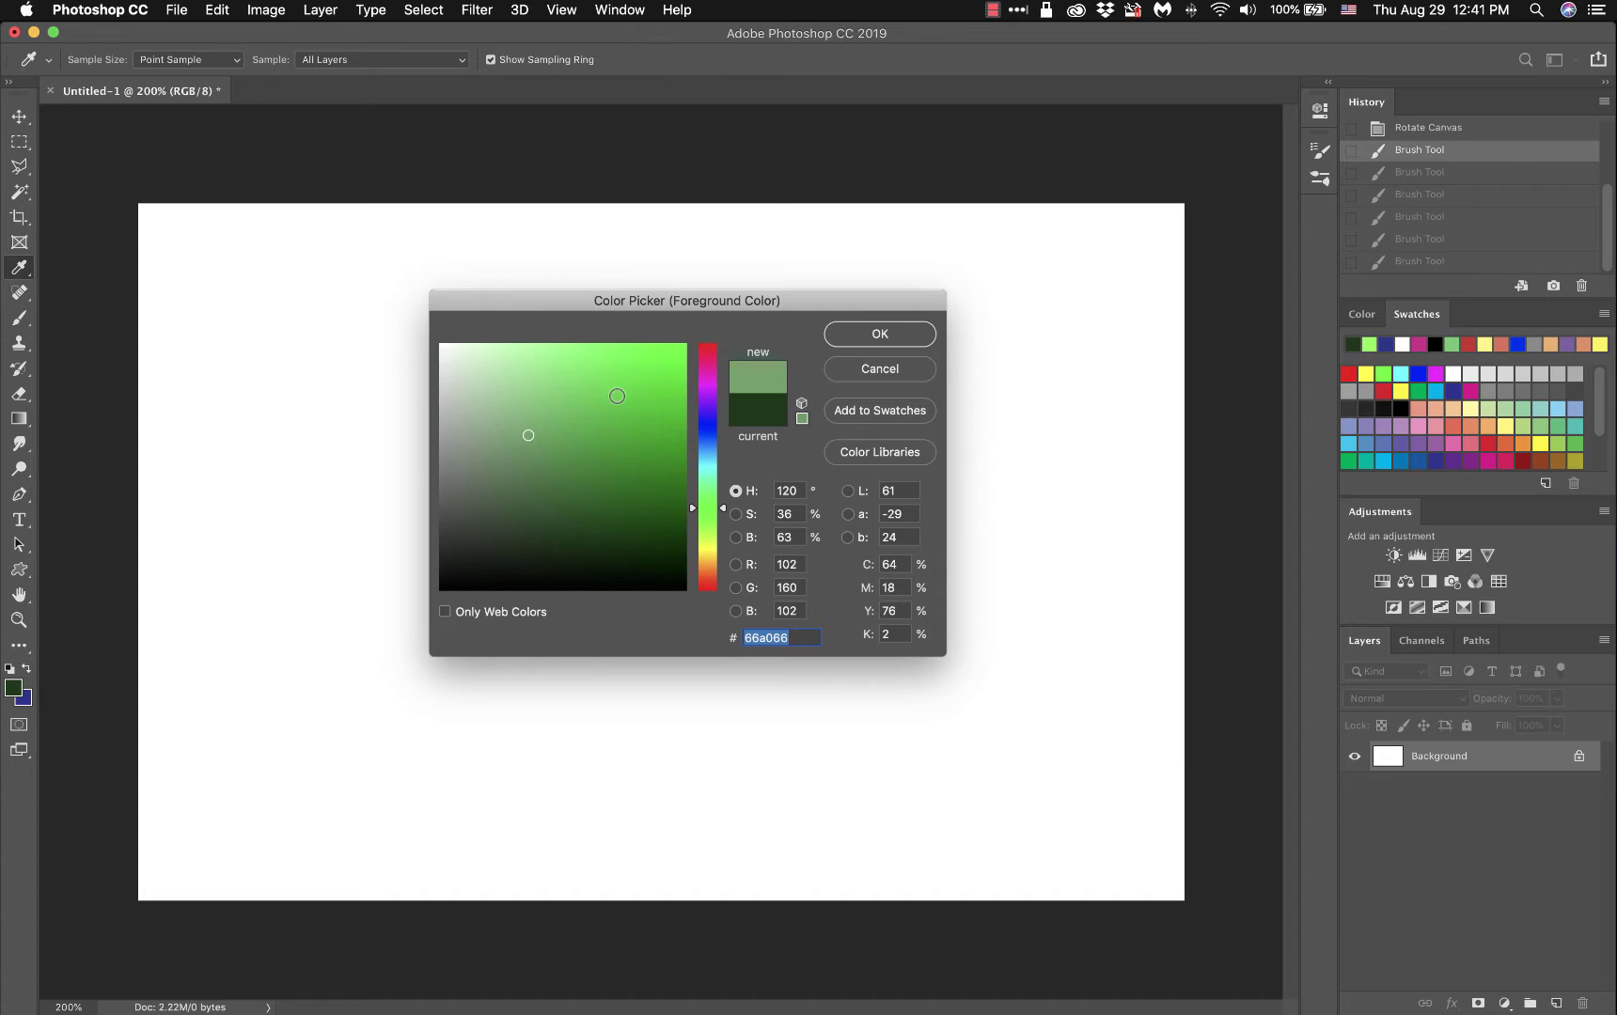
{"action": "mouse_move", "coordinate": [620, 394]}
{"action": "left_mouse_down"}
{"action": "mouse_move", "coordinate": [516, 379]}
{"action": "mouse_move", "coordinate": [552, 455]}
{"action": "mouse_move", "coordinate": [649, 394]}
{"action": "mouse_move", "coordinate": [570, 372]}
{"action": "mouse_move", "coordinate": [549, 398]}
{"action": "mouse_move", "coordinate": [638, 463]}
{"action": "mouse_move", "coordinate": [530, 509]}
{"action": "mouse_move", "coordinate": [555, 393]}
{"action": "left_mouse_up"}
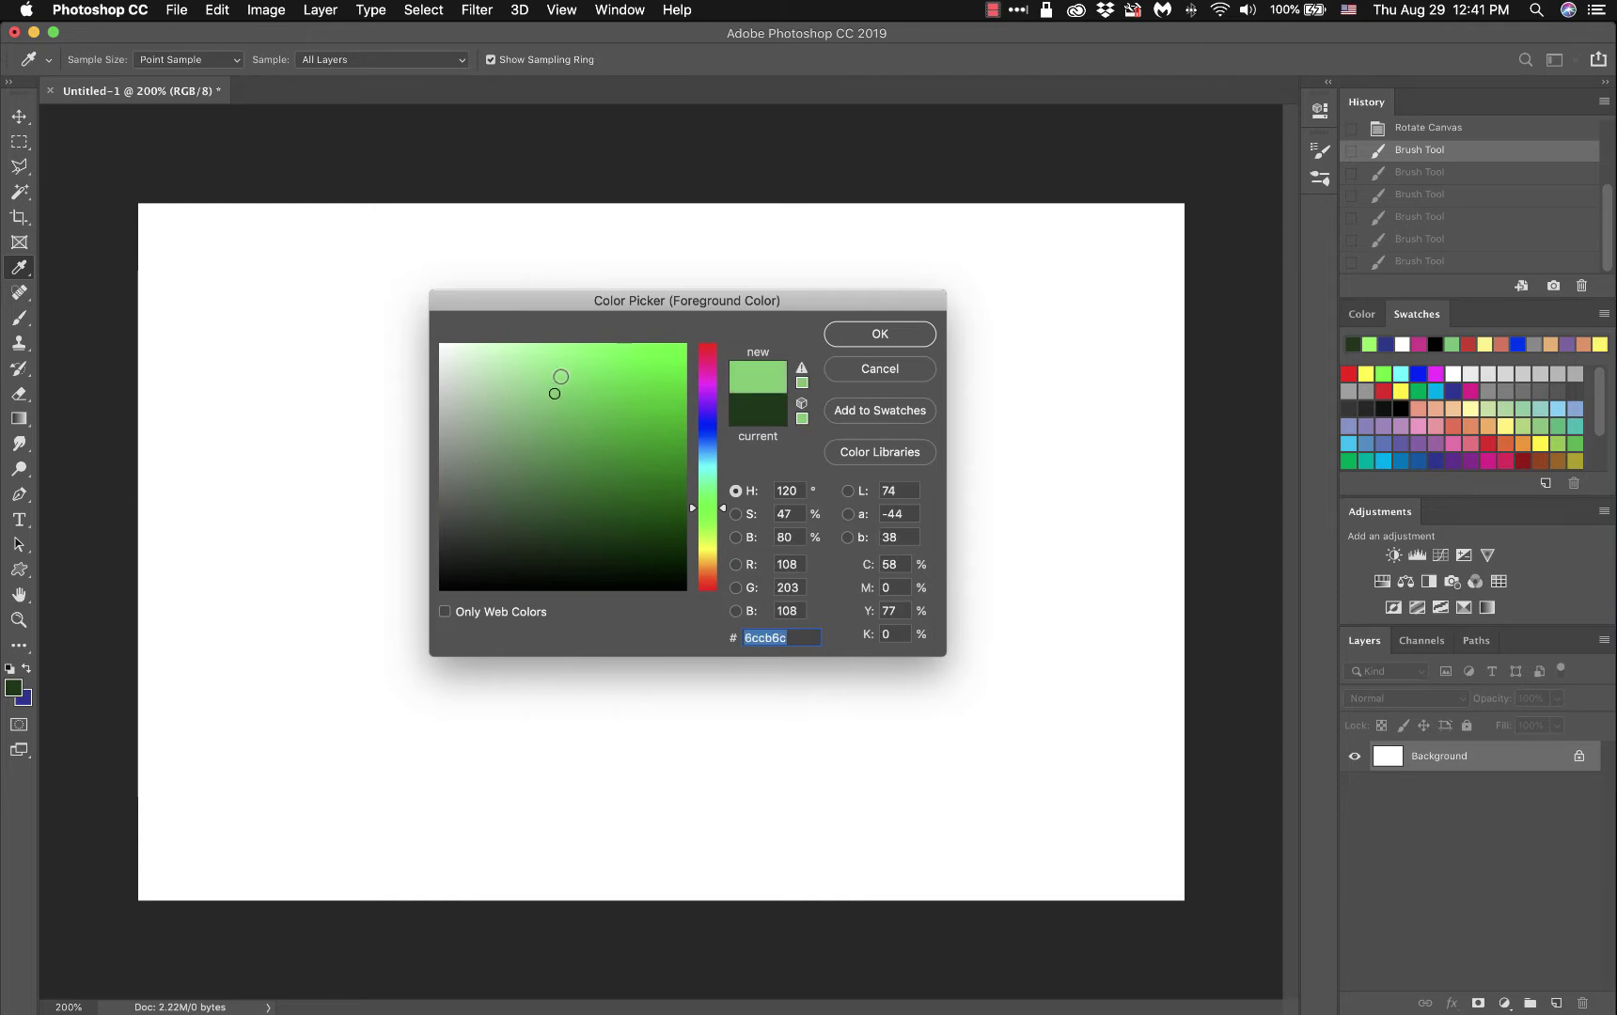
{"action": "mouse_move", "coordinate": [617, 395]}
{"action": "left_mouse_down"}
{"action": "mouse_move", "coordinate": [550, 489]}
{"action": "mouse_move", "coordinate": [502, 401]}
{"action": "mouse_move", "coordinate": [595, 408]}
{"action": "mouse_move", "coordinate": [502, 455]}
{"action": "mouse_move", "coordinate": [577, 483]}
{"action": "mouse_move", "coordinate": [614, 401]}
{"action": "mouse_move", "coordinate": [650, 371]}
{"action": "mouse_move", "coordinate": [686, 402]}
{"action": "mouse_move", "coordinate": [510, 386]}
{"action": "mouse_move", "coordinate": [530, 435]}
{"action": "mouse_move", "coordinate": [613, 381]}
{"action": "mouse_move", "coordinate": [641, 417]}
{"action": "mouse_move", "coordinate": [538, 387]}
{"action": "mouse_move", "coordinate": [514, 448]}
{"action": "mouse_move", "coordinate": [605, 391]}
{"action": "mouse_move", "coordinate": [627, 438]}
{"action": "mouse_move", "coordinate": [524, 364]}
{"action": "mouse_move", "coordinate": [507, 434]}
{"action": "mouse_move", "coordinate": [654, 372]}
{"action": "mouse_move", "coordinate": [640, 509]}
{"action": "mouse_move", "coordinate": [601, 406]}
{"action": "mouse_move", "coordinate": [598, 460]}
{"action": "left_mouse_up"}
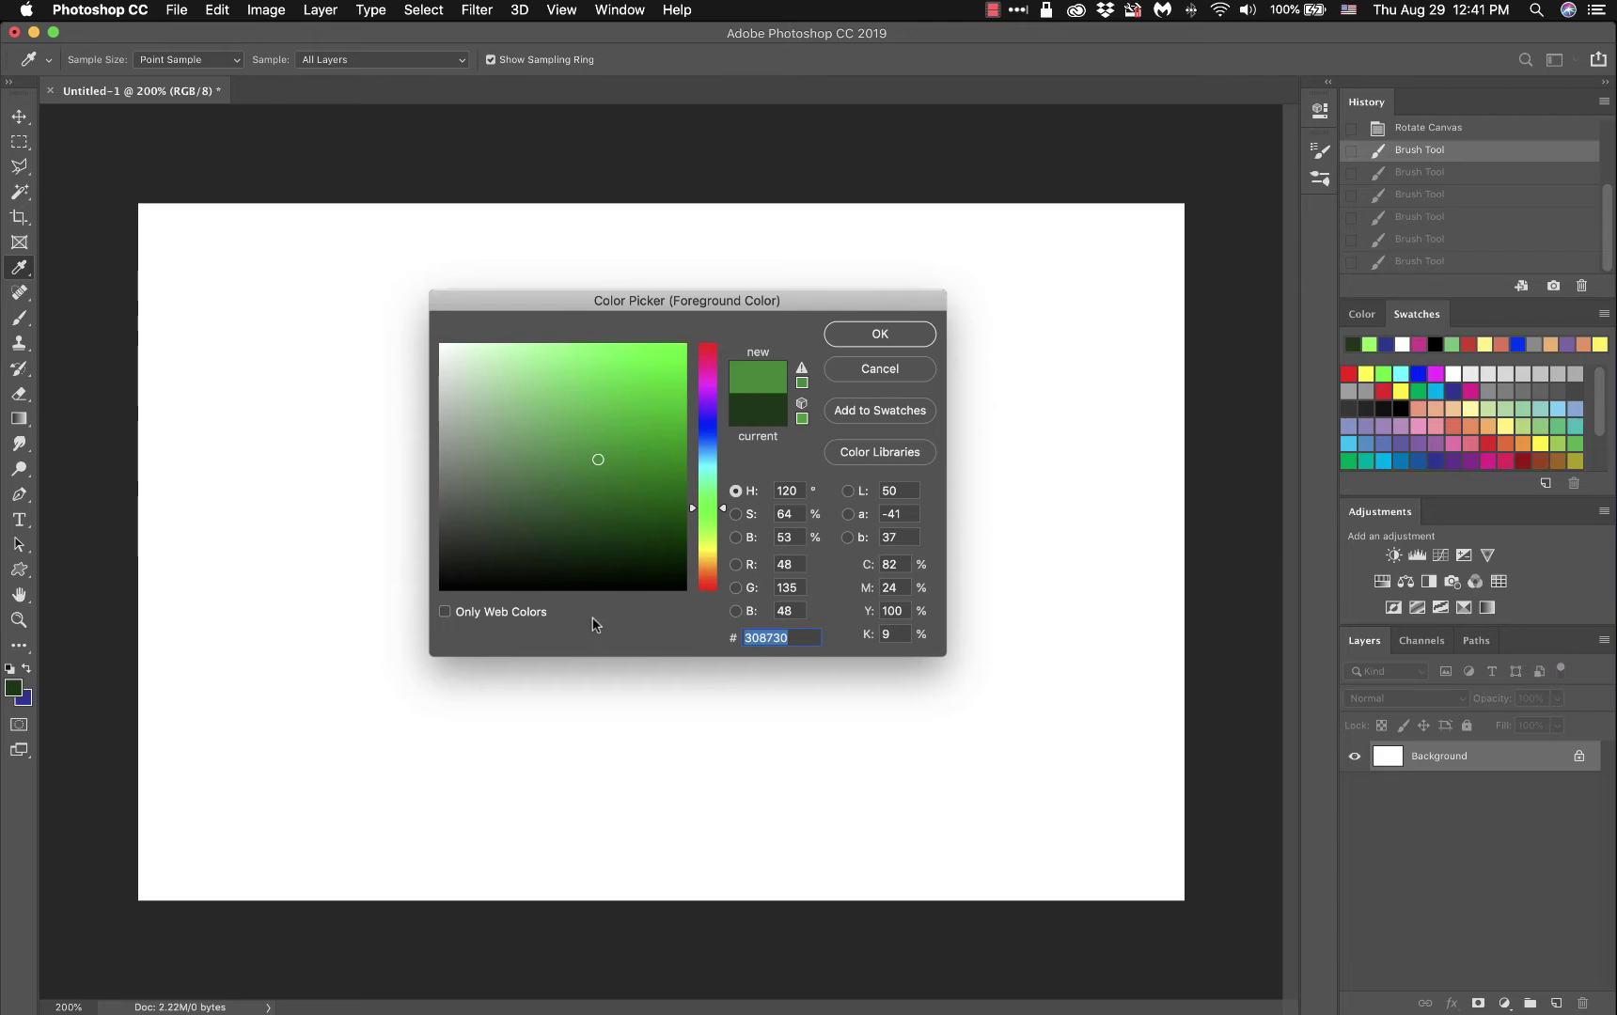
Step: Try orange, pink and green hues for the foreground color, finishing on a purple hue of 305° (#873080)
{"action": "left_click", "coordinate": [709, 575]}
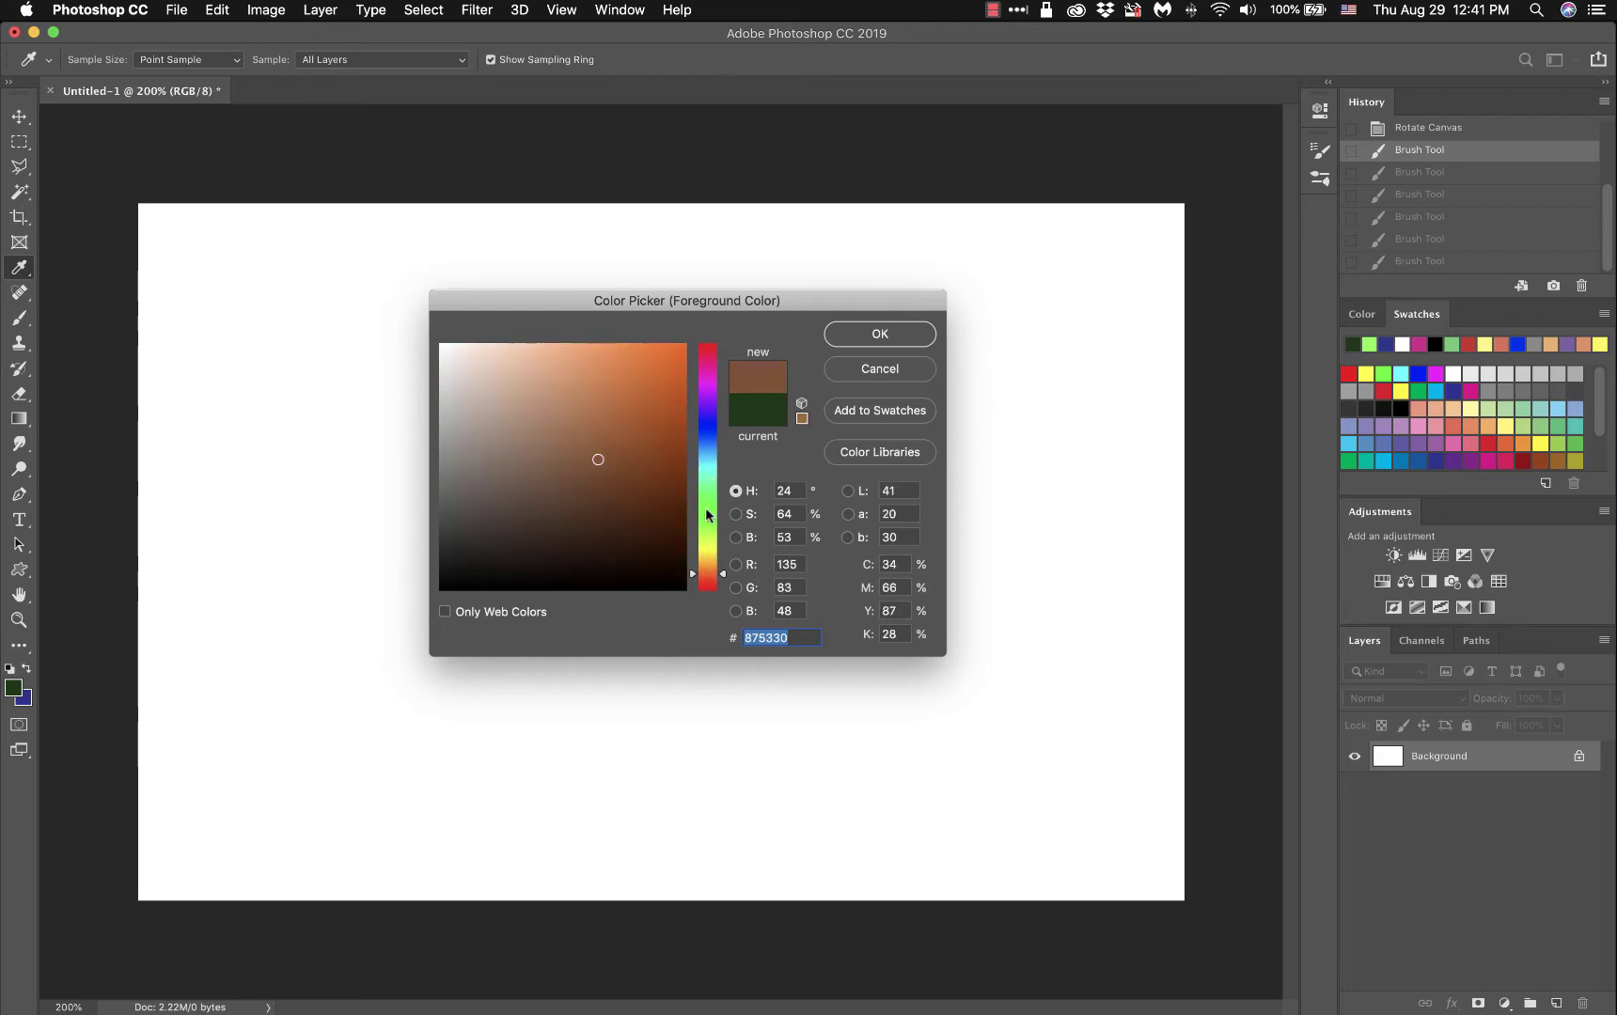
{"action": "left_click_drag", "start_coordinate": [709, 513], "coordinate": [709, 366]}
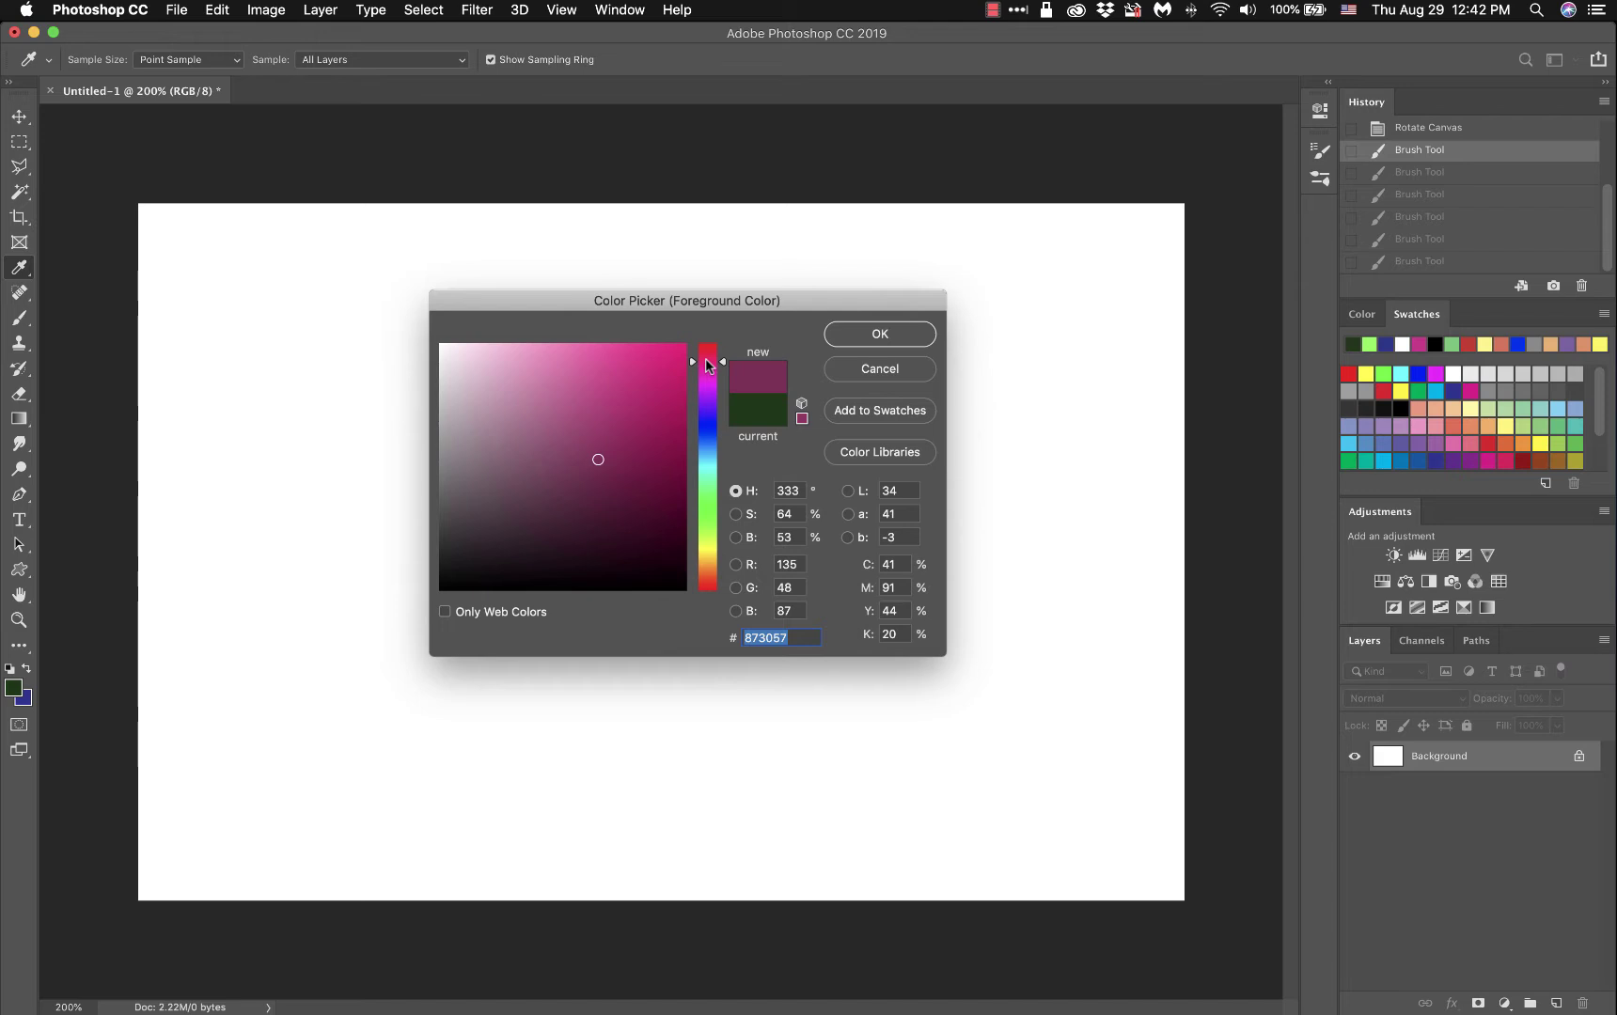
{"action": "left_click", "coordinate": [711, 510]}
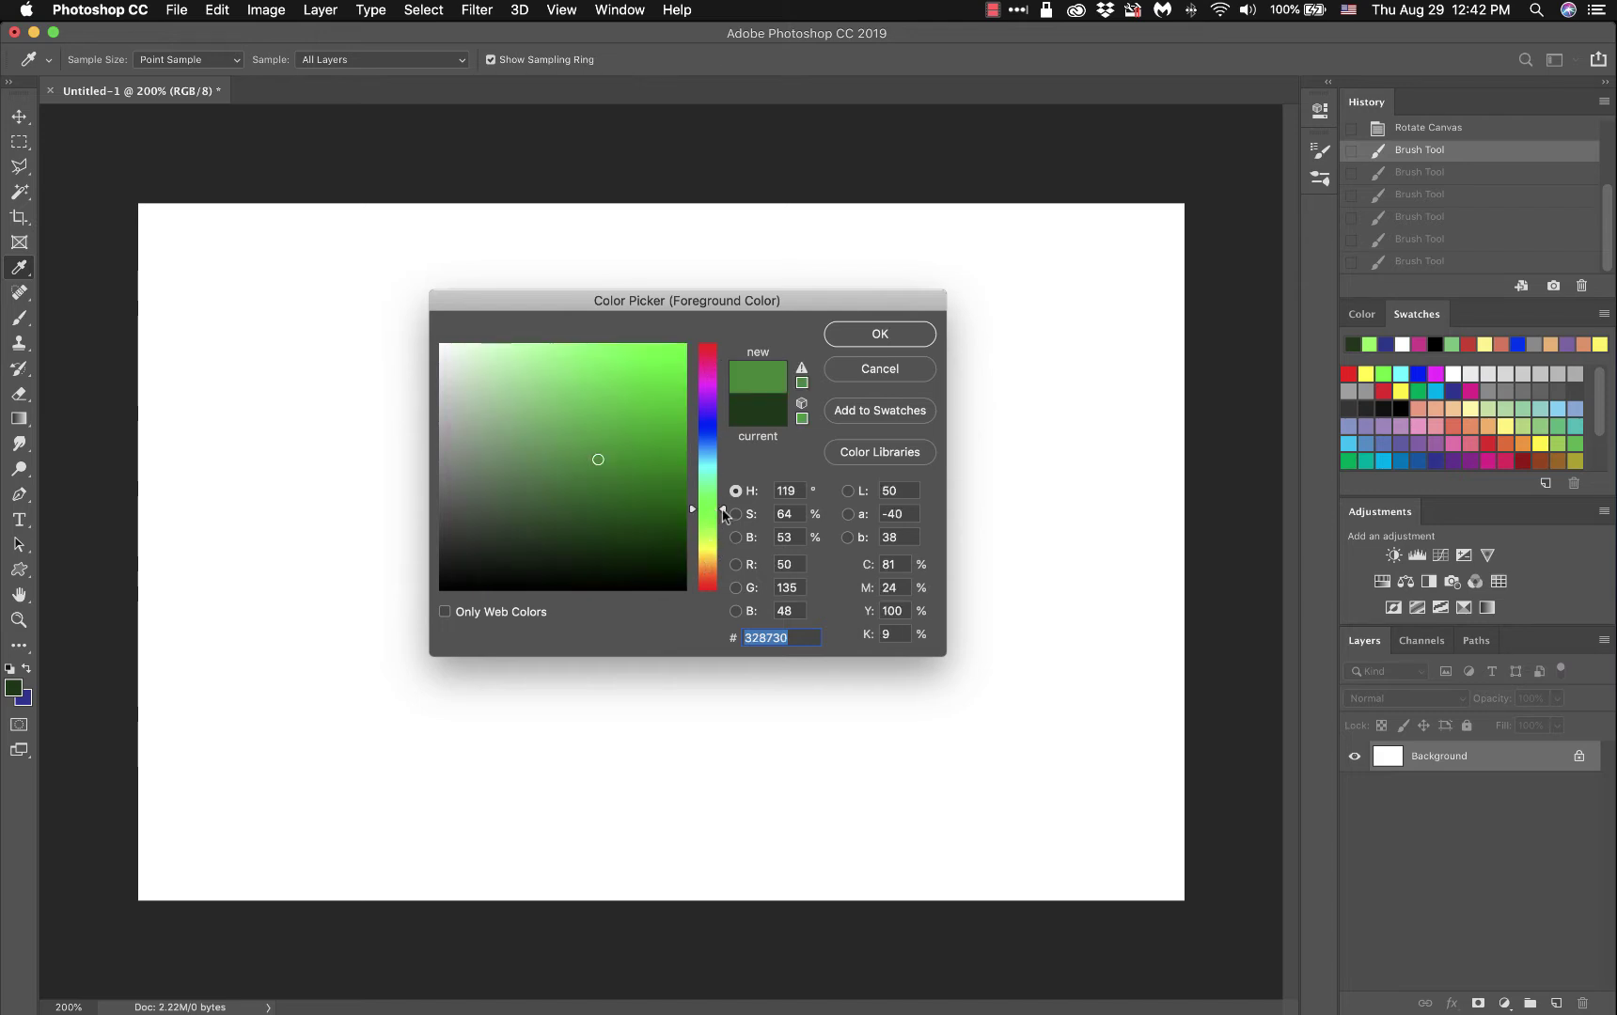
{"action": "mouse_move", "coordinate": [723, 507]}
{"action": "left_mouse_down"}
{"action": "mouse_move", "coordinate": [723, 587]}
{"action": "mouse_move", "coordinate": [720, 367]}
{"action": "mouse_move", "coordinate": [723, 575]}
{"action": "mouse_move", "coordinate": [707, 548]}
{"action": "mouse_move", "coordinate": [702, 357]}
{"action": "mouse_move", "coordinate": [707, 574]}
{"action": "mouse_move", "coordinate": [710, 381]}
{"action": "left_mouse_up"}
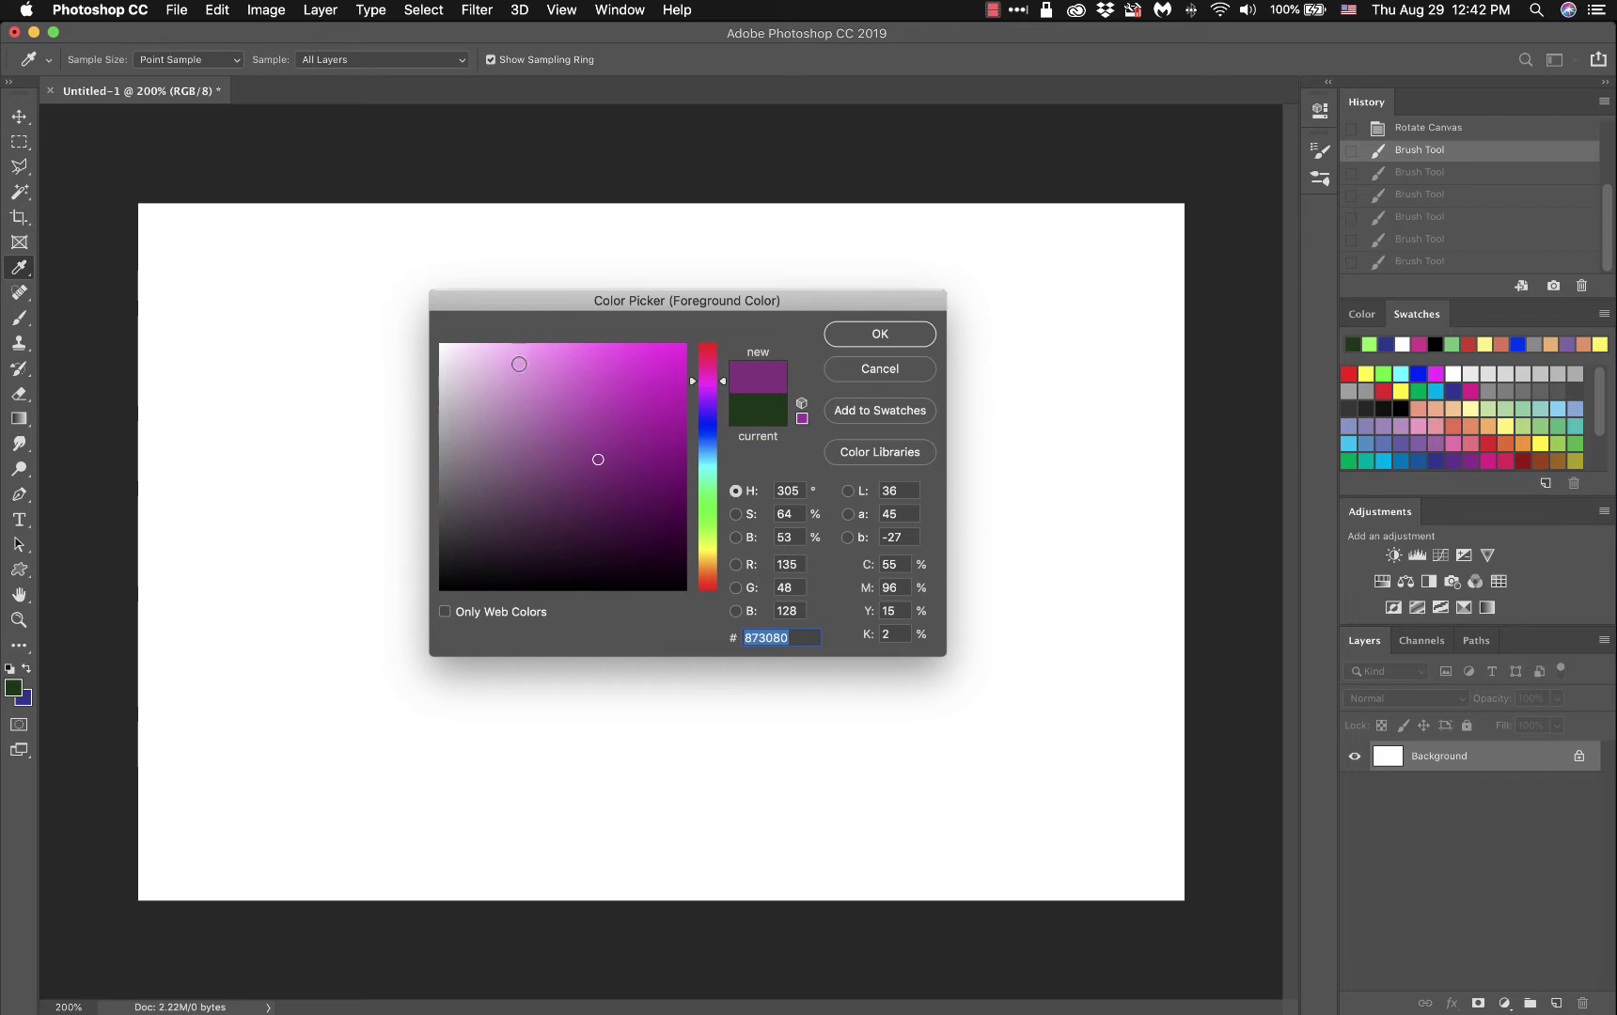
Step: Try a red hue of 0°, a pale pink tint #ffcece and a bright blue #237cea for the foreground color
{"action": "left_click_drag", "start_coordinate": [725, 385], "coordinate": [724, 344]}
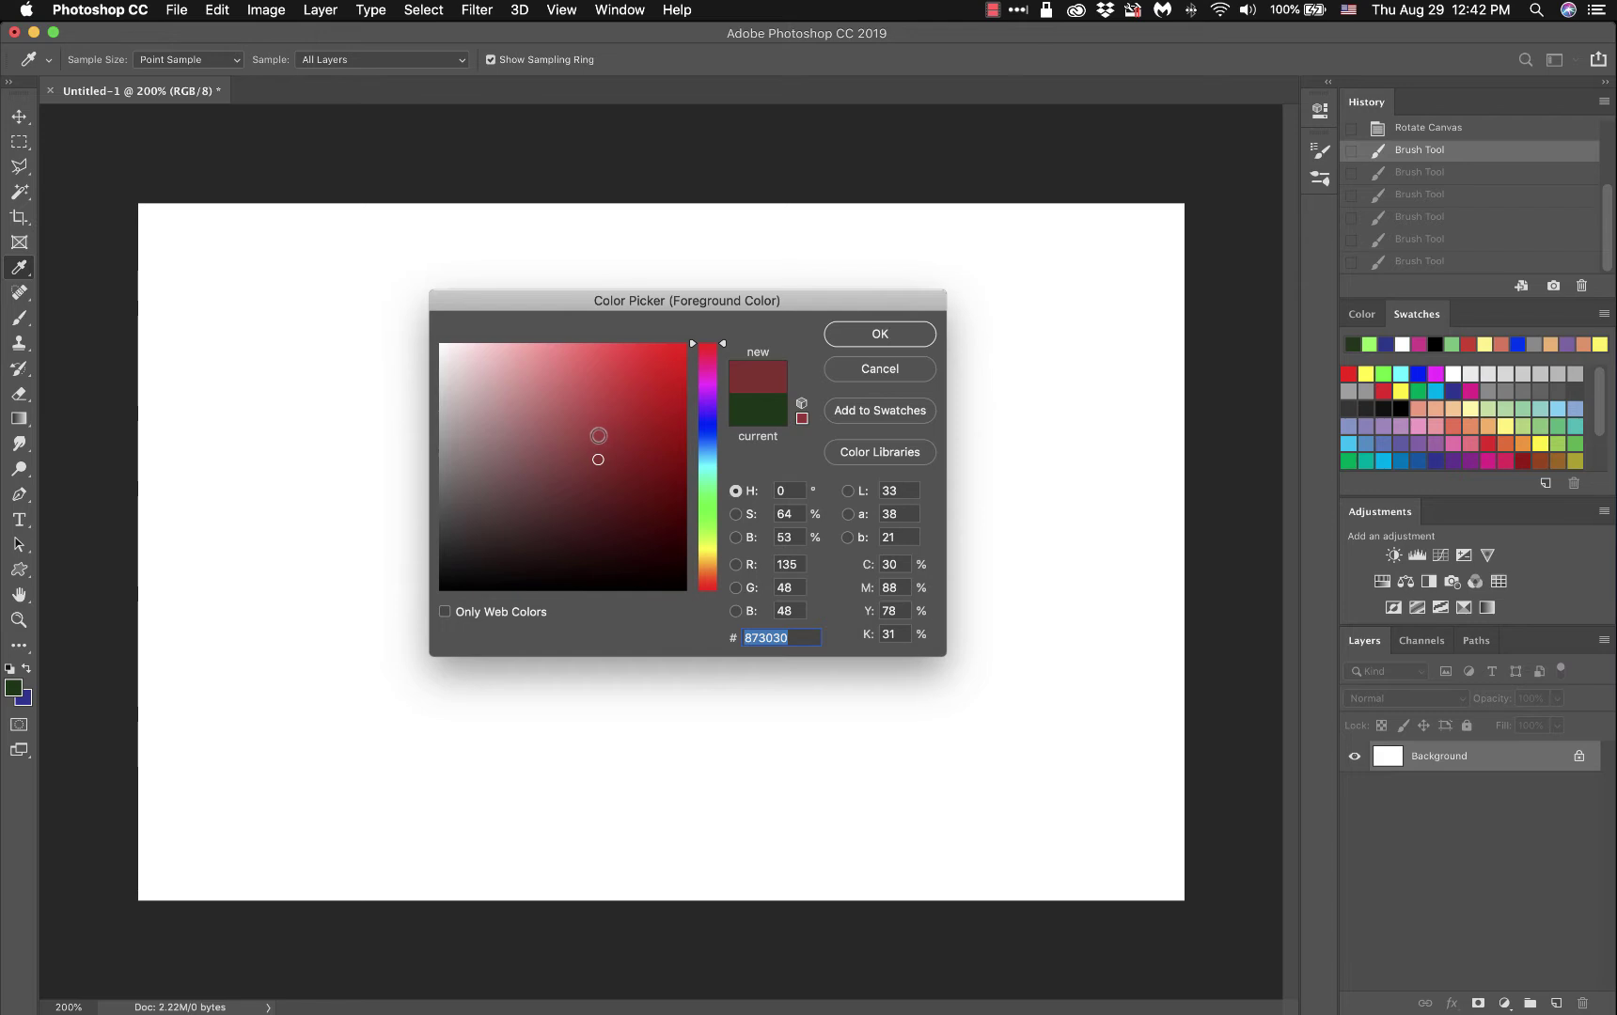
{"action": "mouse_move", "coordinate": [598, 462]}
{"action": "left_mouse_down"}
{"action": "mouse_move", "coordinate": [470, 345]}
{"action": "mouse_move", "coordinate": [487, 342]}
{"action": "left_mouse_up"}
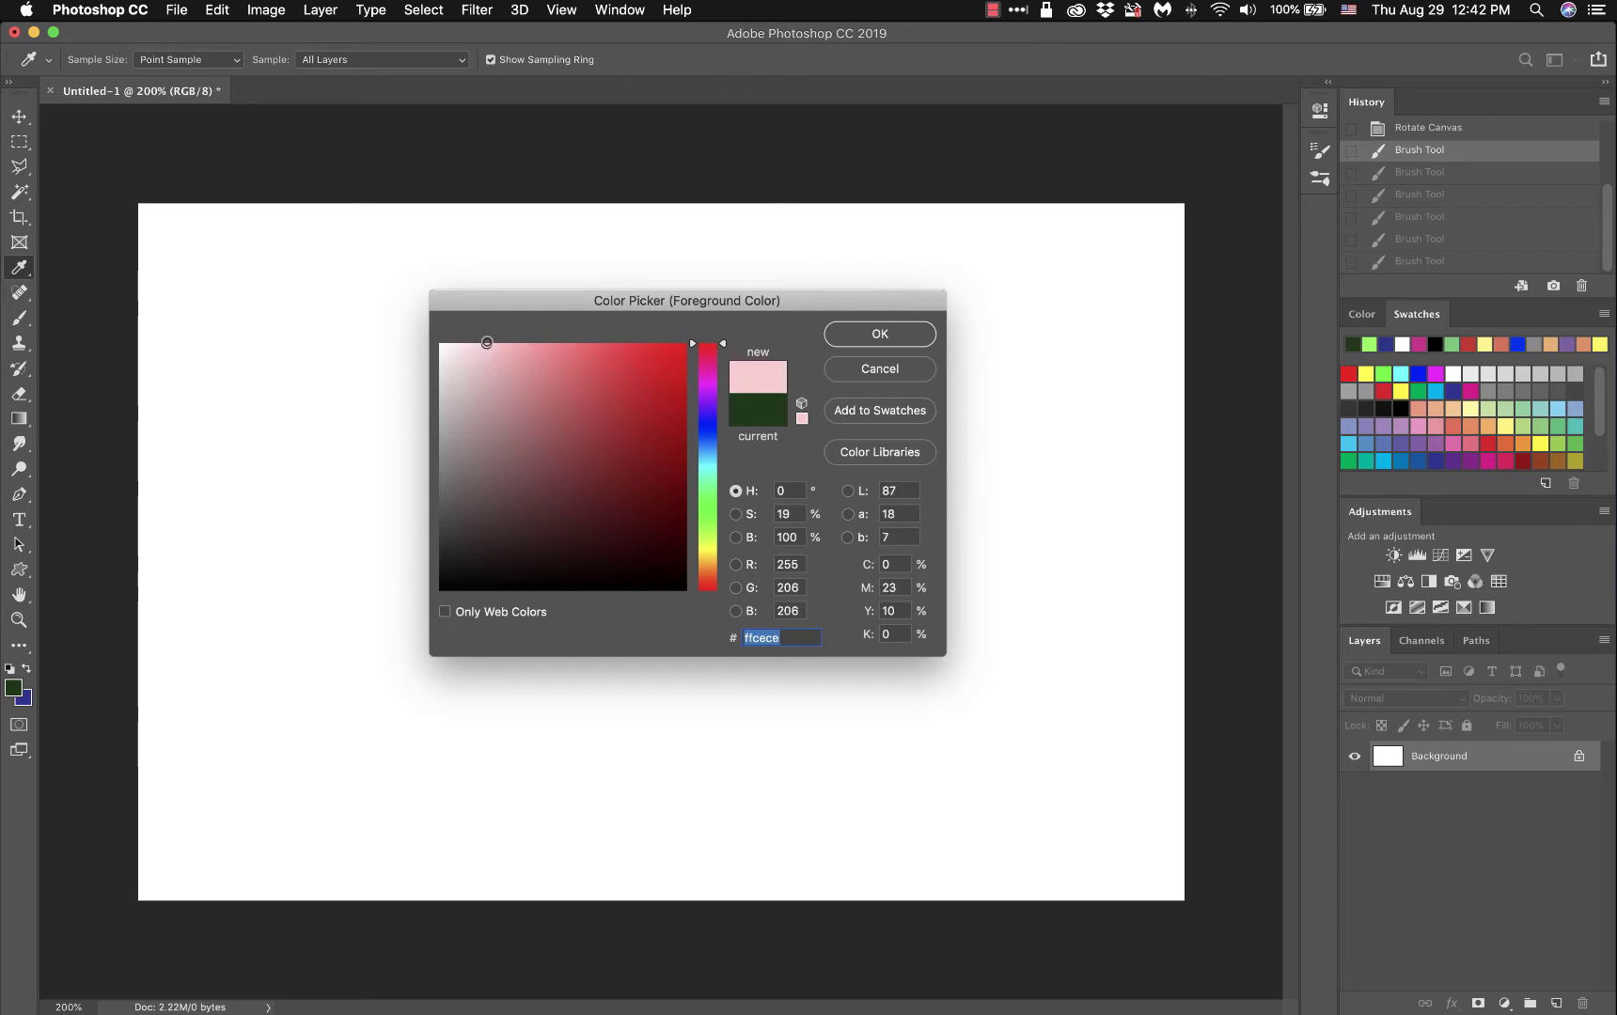
{"action": "left_click_drag", "start_coordinate": [486, 342], "coordinate": [486, 348]}
{"action": "mouse_move", "coordinate": [487, 348]}
{"action": "left_mouse_down"}
{"action": "mouse_move", "coordinate": [542, 341]}
{"action": "mouse_move", "coordinate": [507, 382]}
{"action": "mouse_move", "coordinate": [548, 381]}
{"action": "mouse_move", "coordinate": [685, 344]}
{"action": "mouse_move", "coordinate": [688, 542]}
{"action": "mouse_move", "coordinate": [689, 512]}
{"action": "mouse_move", "coordinate": [642, 516]}
{"action": "mouse_move", "coordinate": [646, 430]}
{"action": "mouse_move", "coordinate": [622, 387]}
{"action": "mouse_move", "coordinate": [649, 364]}
{"action": "mouse_move", "coordinate": [500, 404]}
{"action": "mouse_move", "coordinate": [649, 364]}
{"action": "mouse_move", "coordinate": [723, 386]}
{"action": "mouse_move", "coordinate": [723, 446]}
{"action": "left_mouse_up"}
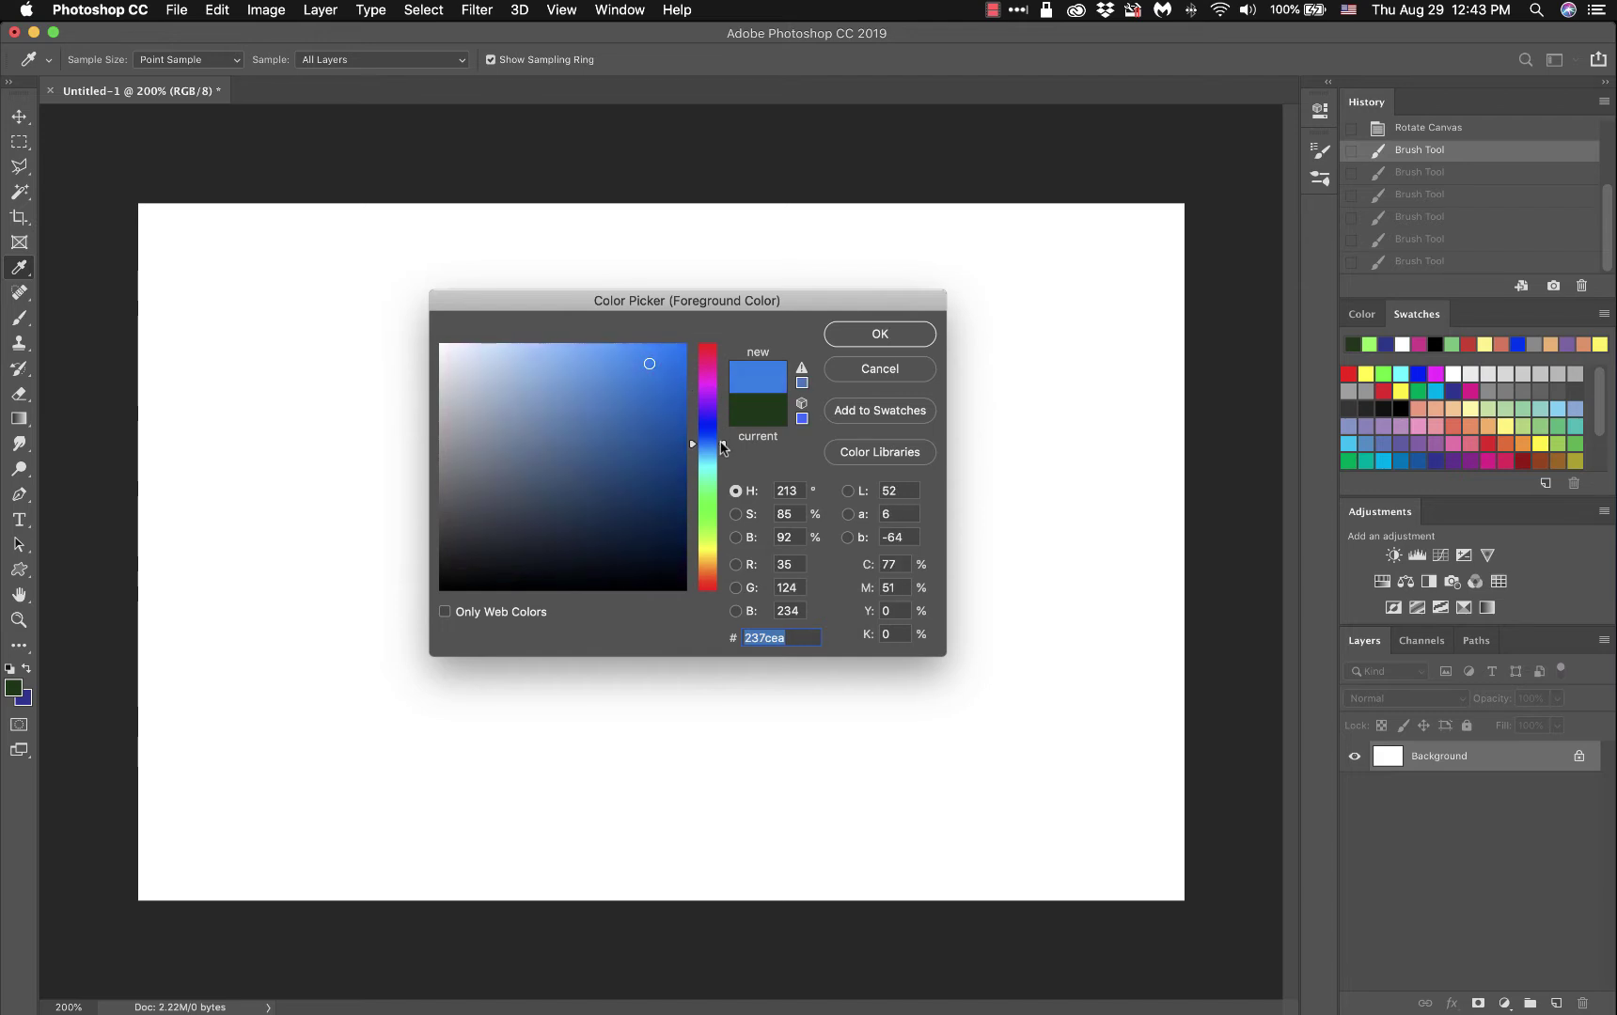
Step: Sample a dark blue #012d56 and medium greens in the foreground Color Picker, finishing on the dark red #810000
{"action": "mouse_move", "coordinate": [686, 354]}
{"action": "left_mouse_down"}
{"action": "mouse_move", "coordinate": [685, 338]}
{"action": "mouse_move", "coordinate": [515, 339]}
{"action": "mouse_move", "coordinate": [614, 473]}
{"action": "mouse_move", "coordinate": [675, 473]}
{"action": "mouse_move", "coordinate": [683, 507]}
{"action": "left_mouse_up"}
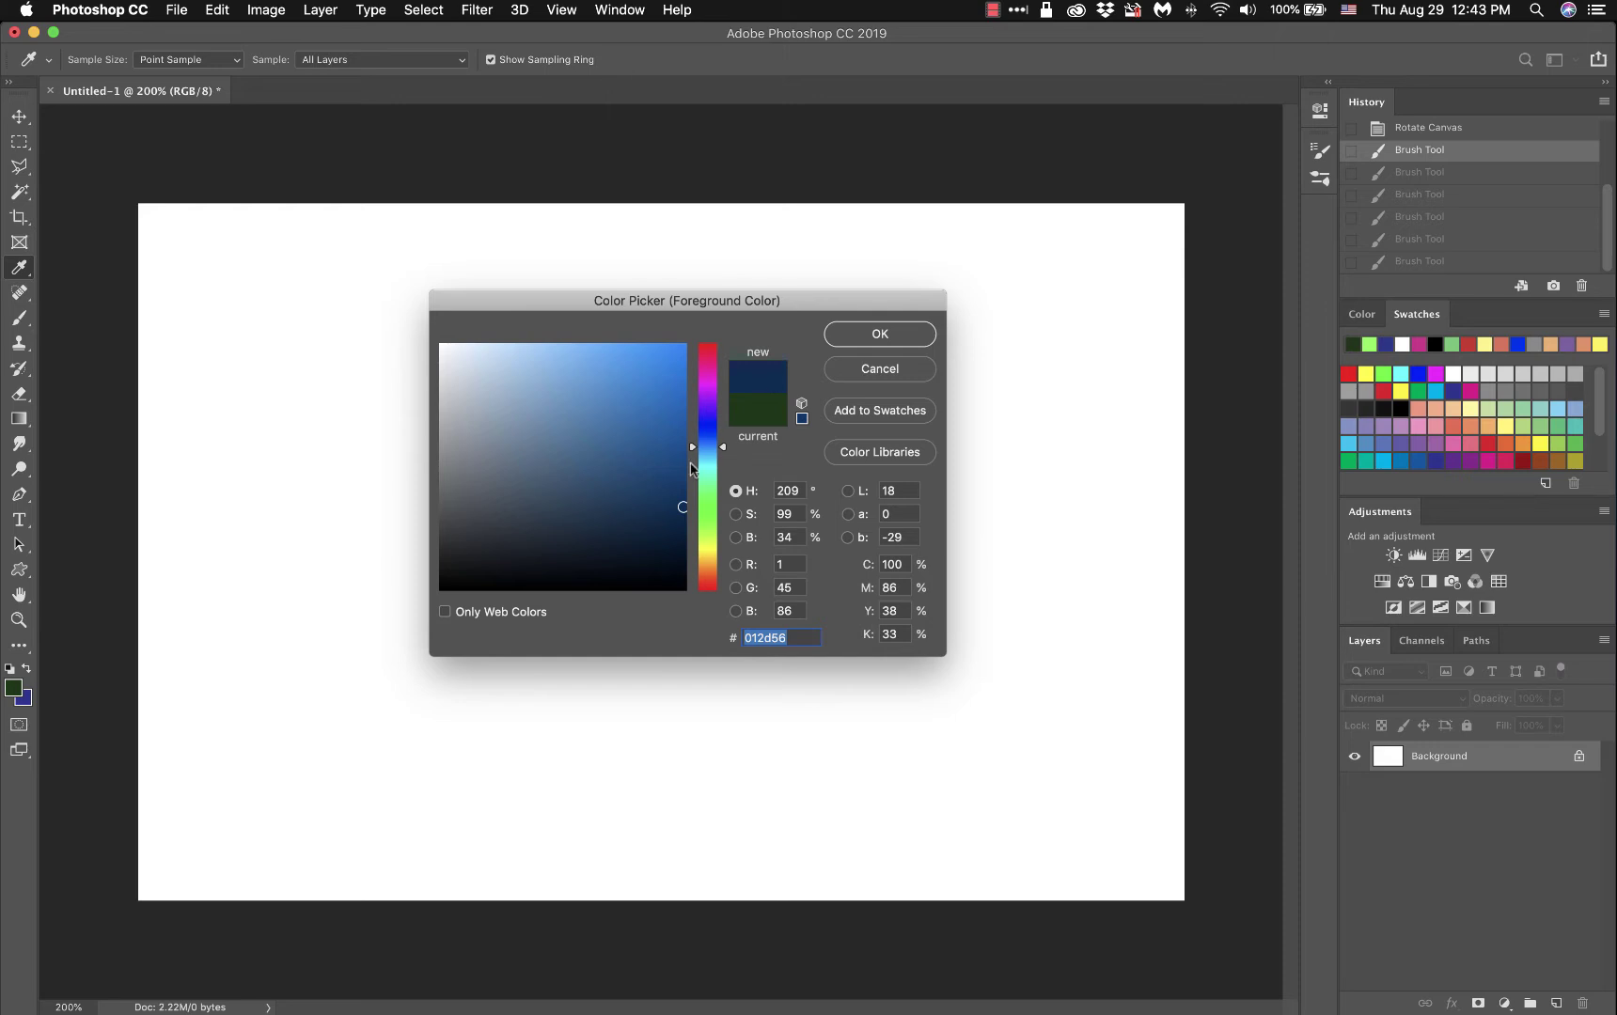
{"action": "mouse_move", "coordinate": [687, 509]}
{"action": "left_mouse_down"}
{"action": "mouse_move", "coordinate": [632, 505]}
{"action": "mouse_move", "coordinate": [703, 508]}
{"action": "left_mouse_up"}
{"action": "mouse_move", "coordinate": [683, 501]}
{"action": "left_mouse_down"}
{"action": "mouse_move", "coordinate": [649, 469]}
{"action": "mouse_move", "coordinate": [691, 490]}
{"action": "mouse_move", "coordinate": [682, 474]}
{"action": "mouse_move", "coordinate": [722, 522]}
{"action": "mouse_move", "coordinate": [722, 469]}
{"action": "mouse_move", "coordinate": [729, 567]}
{"action": "mouse_move", "coordinate": [701, 509]}
{"action": "left_mouse_up"}
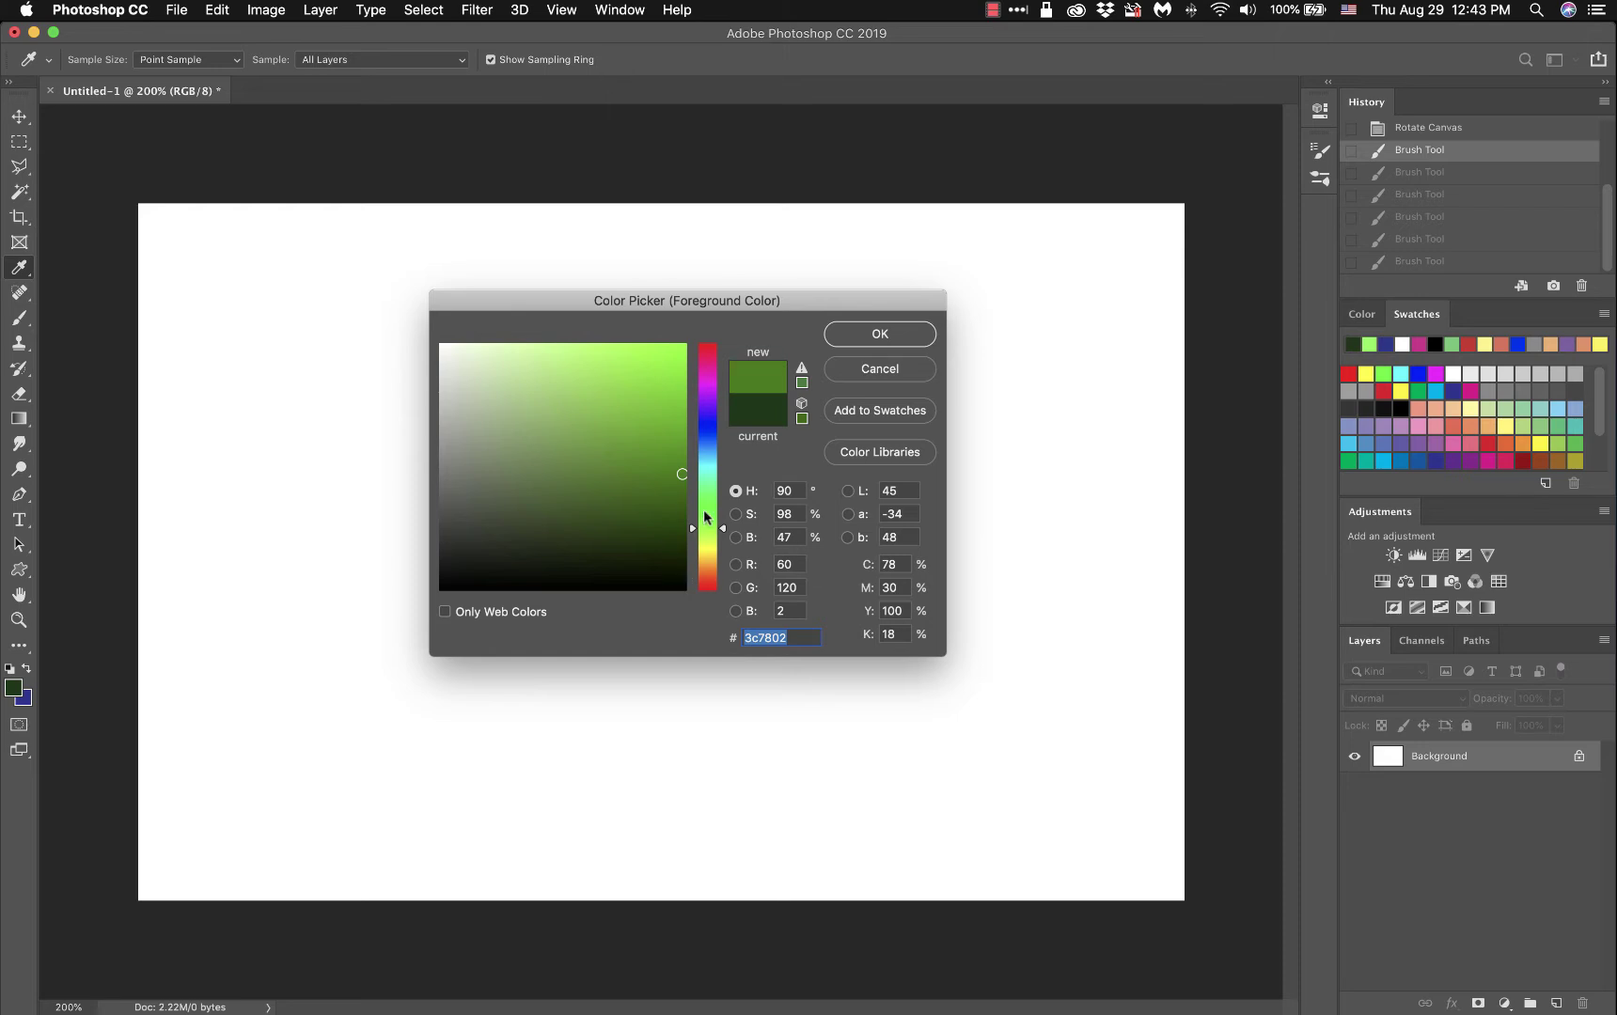
{"action": "left_click_drag", "start_coordinate": [683, 473], "coordinate": [684, 465]}
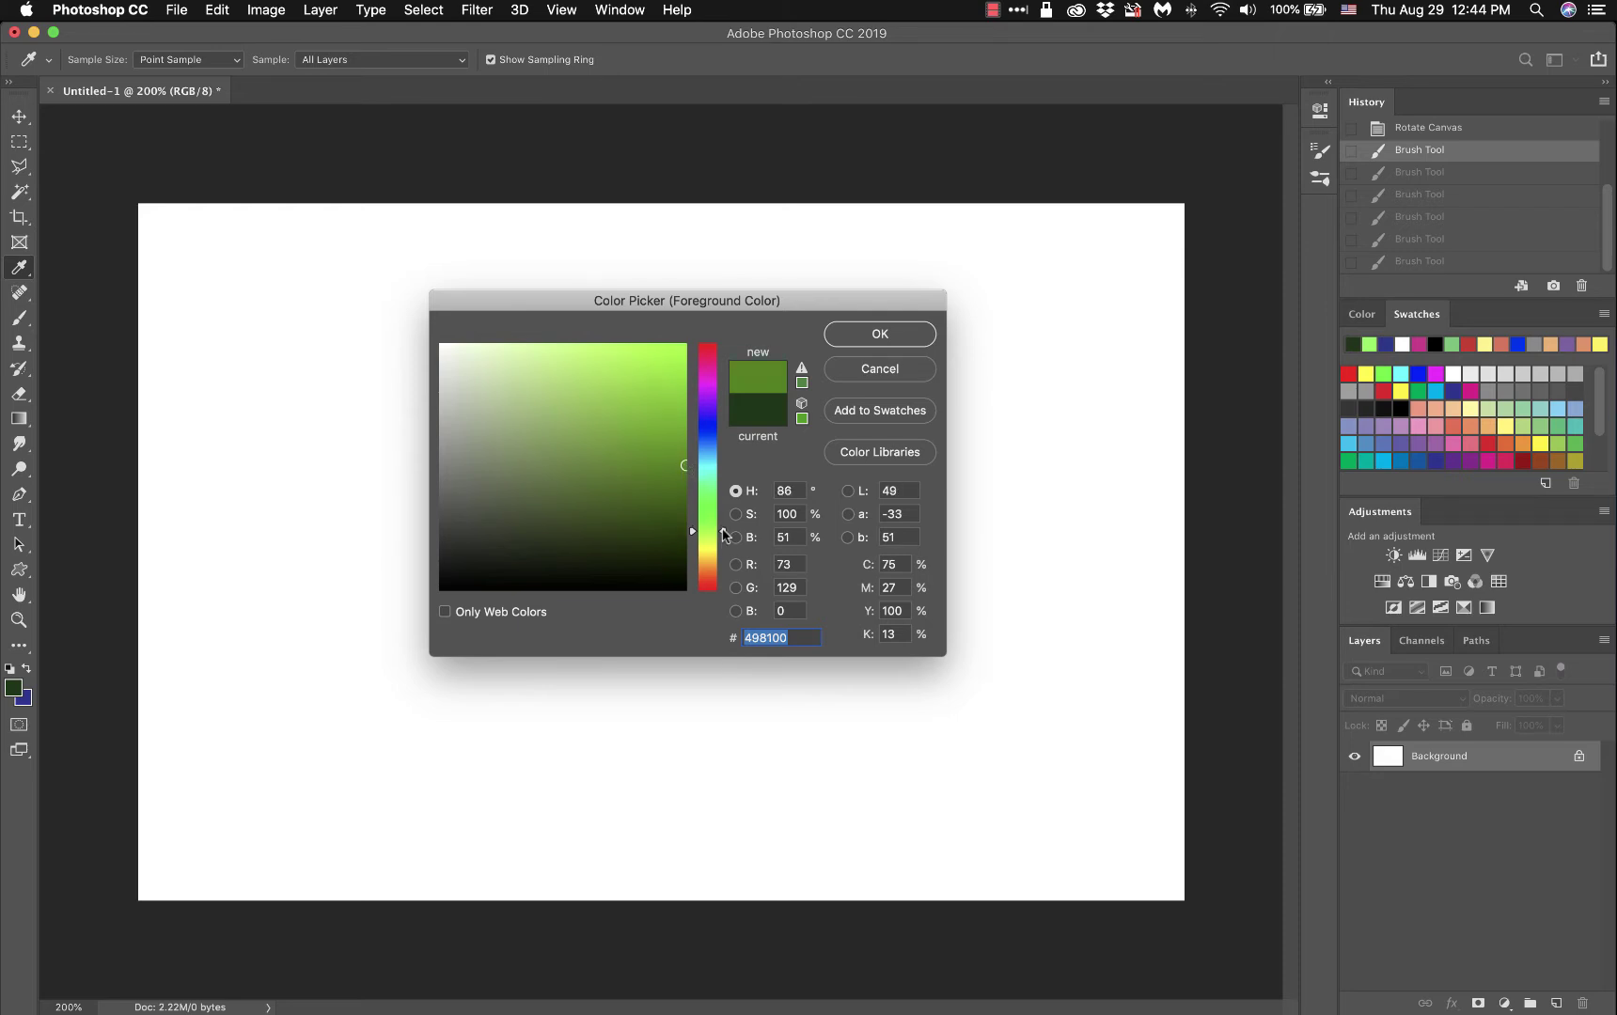
{"action": "left_click_drag", "start_coordinate": [724, 534], "coordinate": [726, 594]}
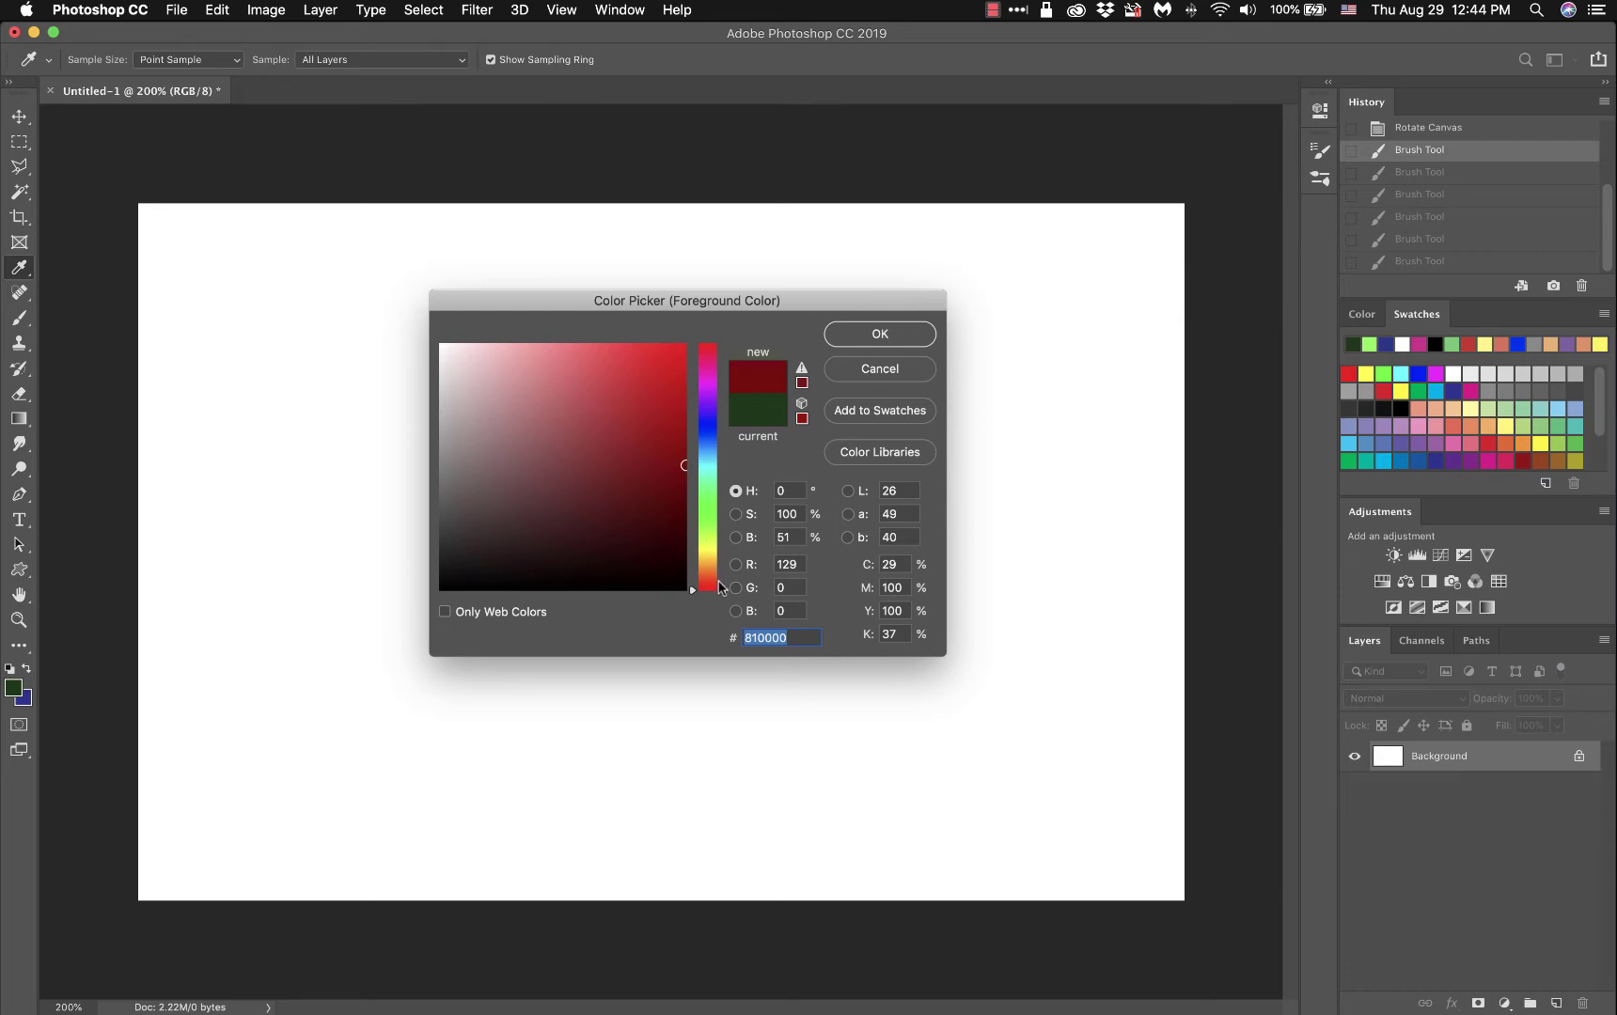
{"action": "mouse_move", "coordinate": [724, 594]}
{"action": "left_mouse_down"}
{"action": "mouse_move", "coordinate": [722, 347]}
{"action": "mouse_move", "coordinate": [713, 625]}
{"action": "left_mouse_up"}
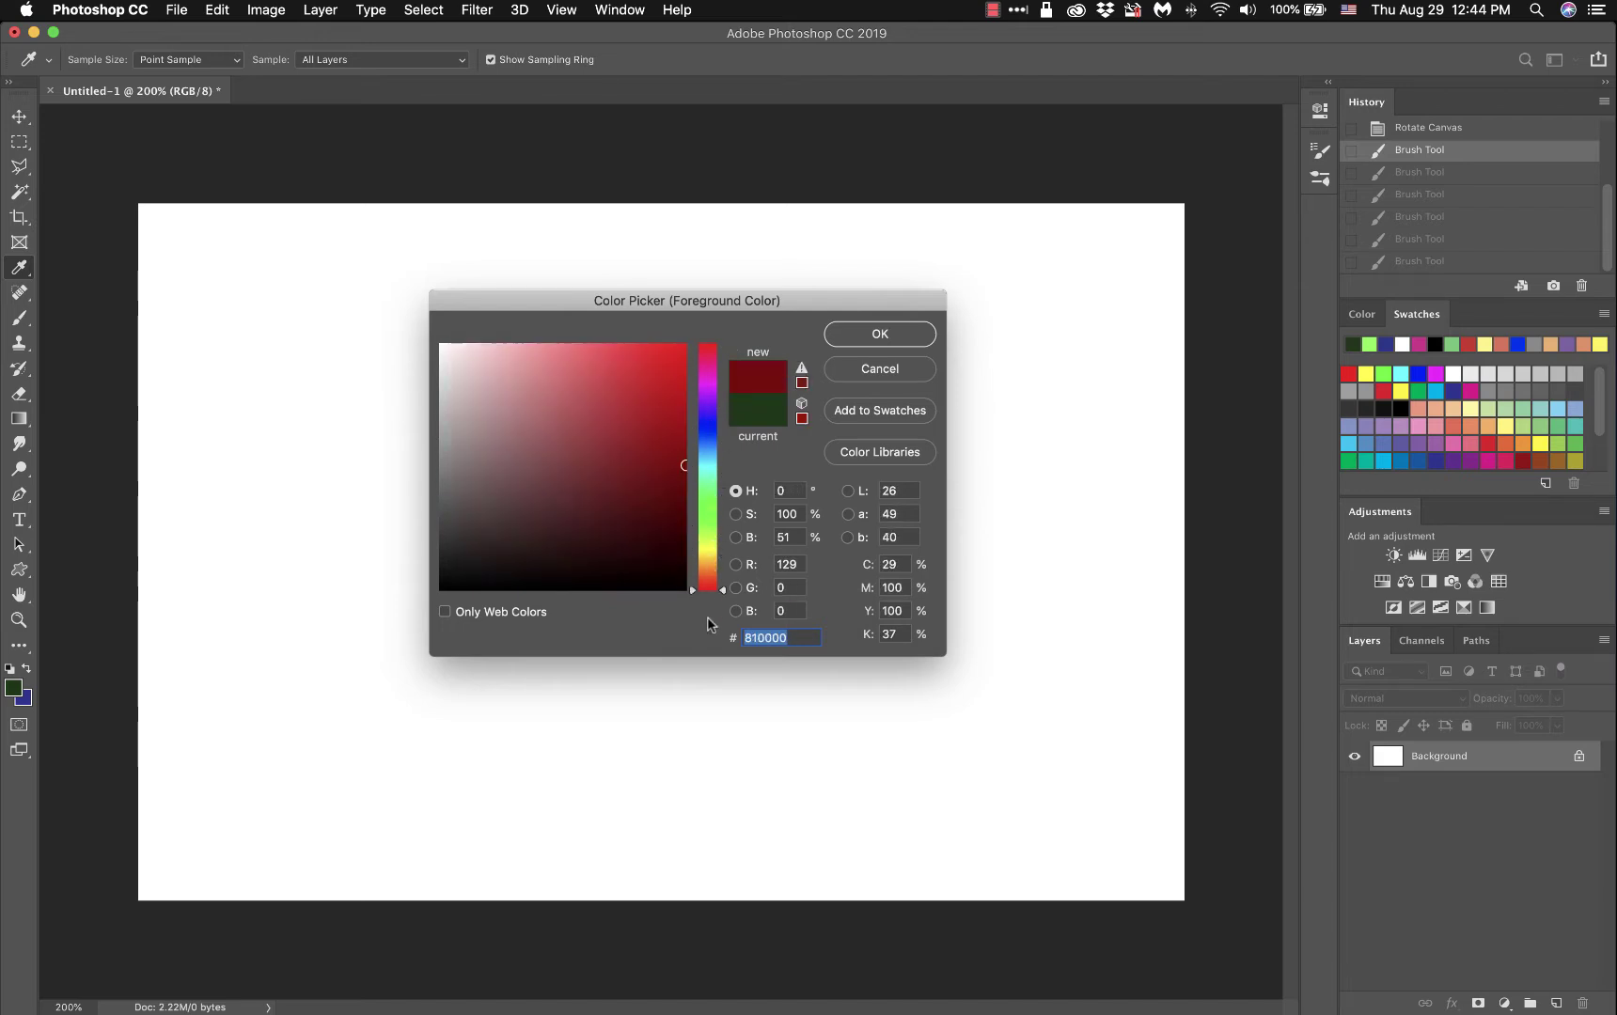
Step: Choose the bright, saturated red #fd0101 at hue 0° and accept it as the foreground color
{"action": "left_click", "coordinate": [685, 345]}
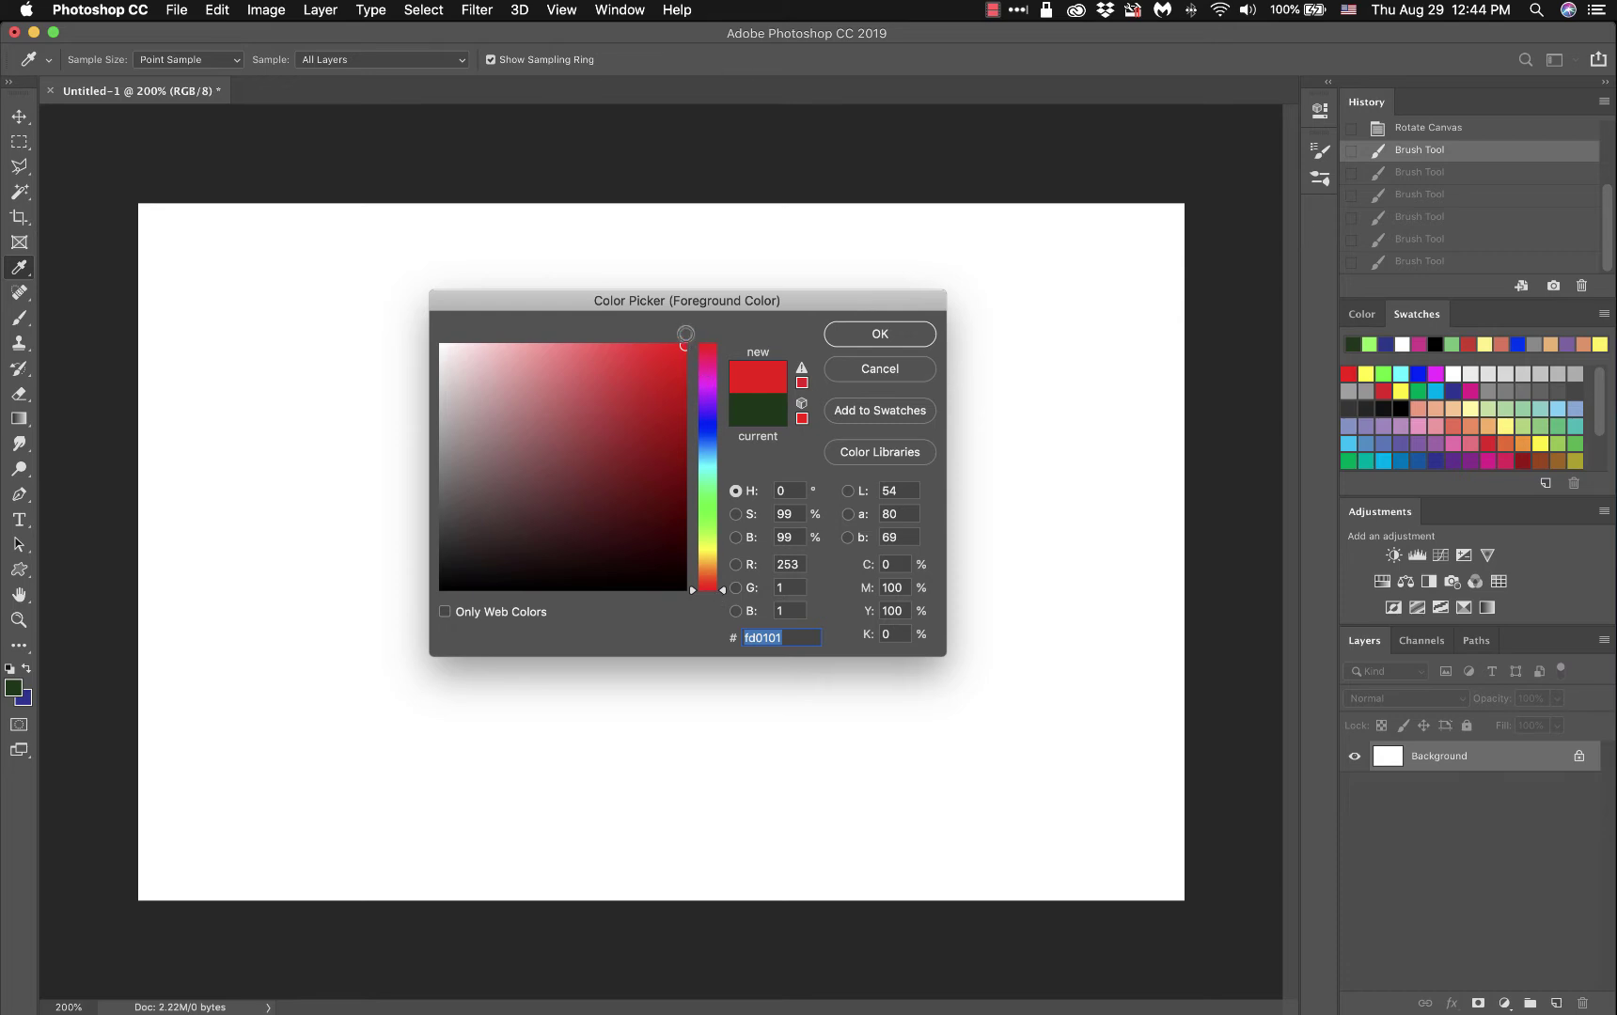
{"action": "left_click", "coordinate": [724, 570]}
{"action": "left_click_drag", "start_coordinate": [724, 570], "coordinate": [722, 345]}
{"action": "left_click", "coordinate": [880, 335]}
{"action": "key", "text": "v"}
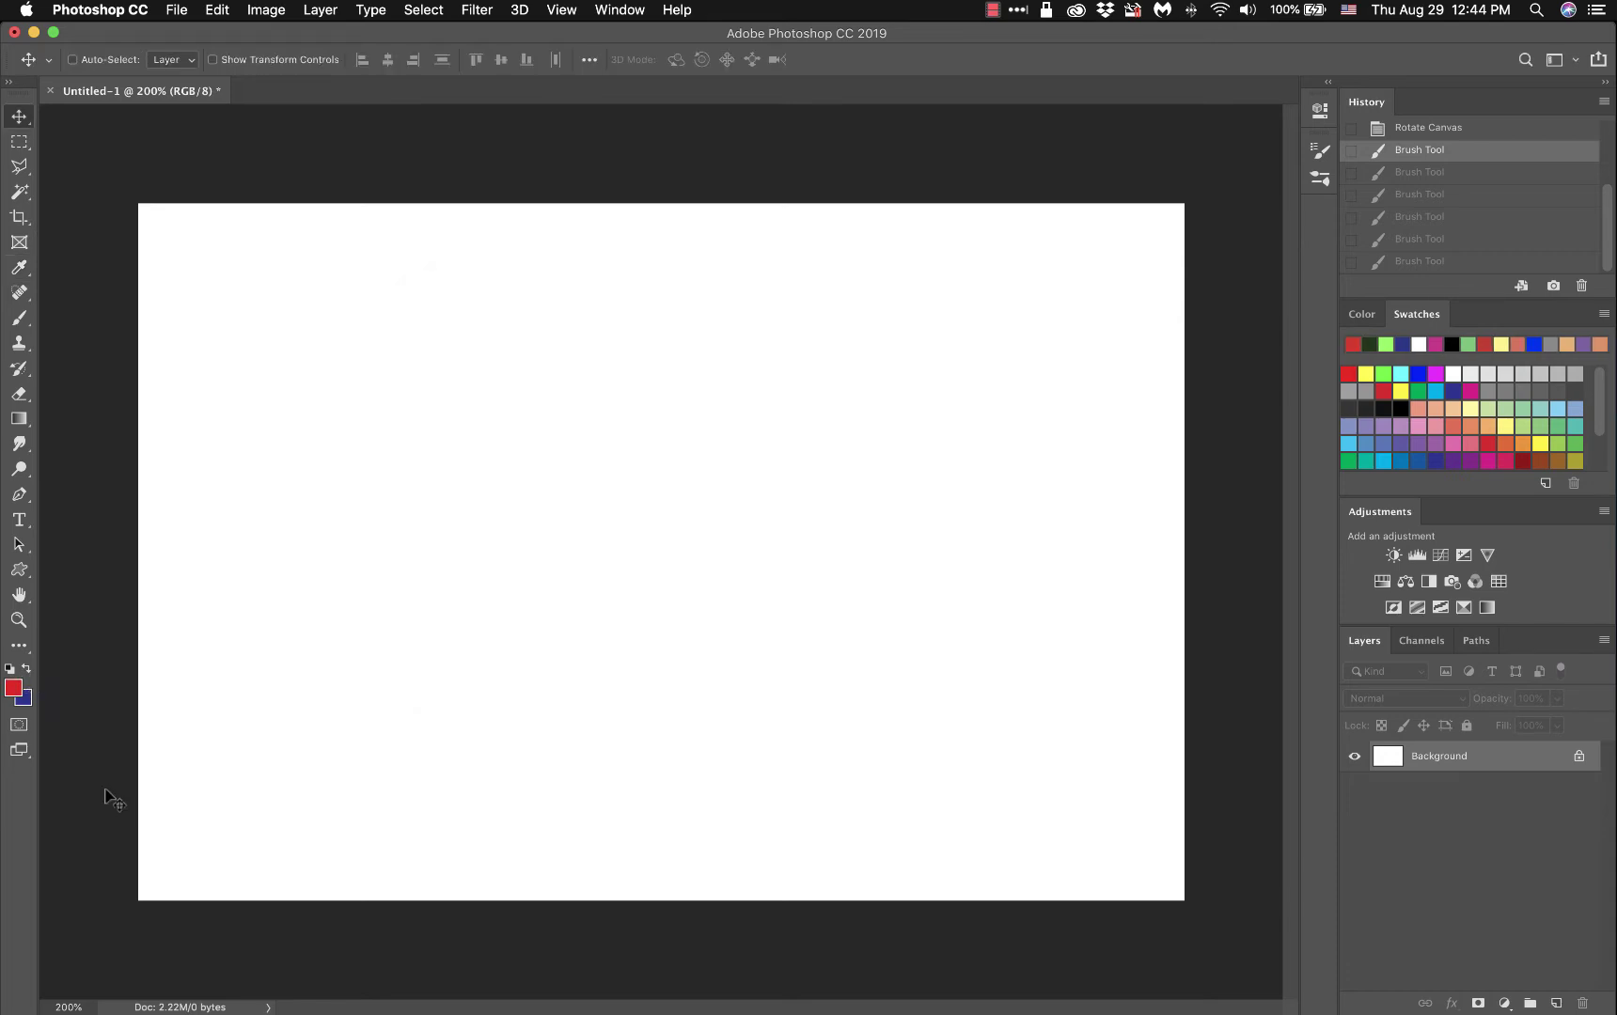
Step: Set the background color to the medium green #54ca51 at hue 119° in the Color Picker
{"action": "left_click", "coordinate": [27, 700]}
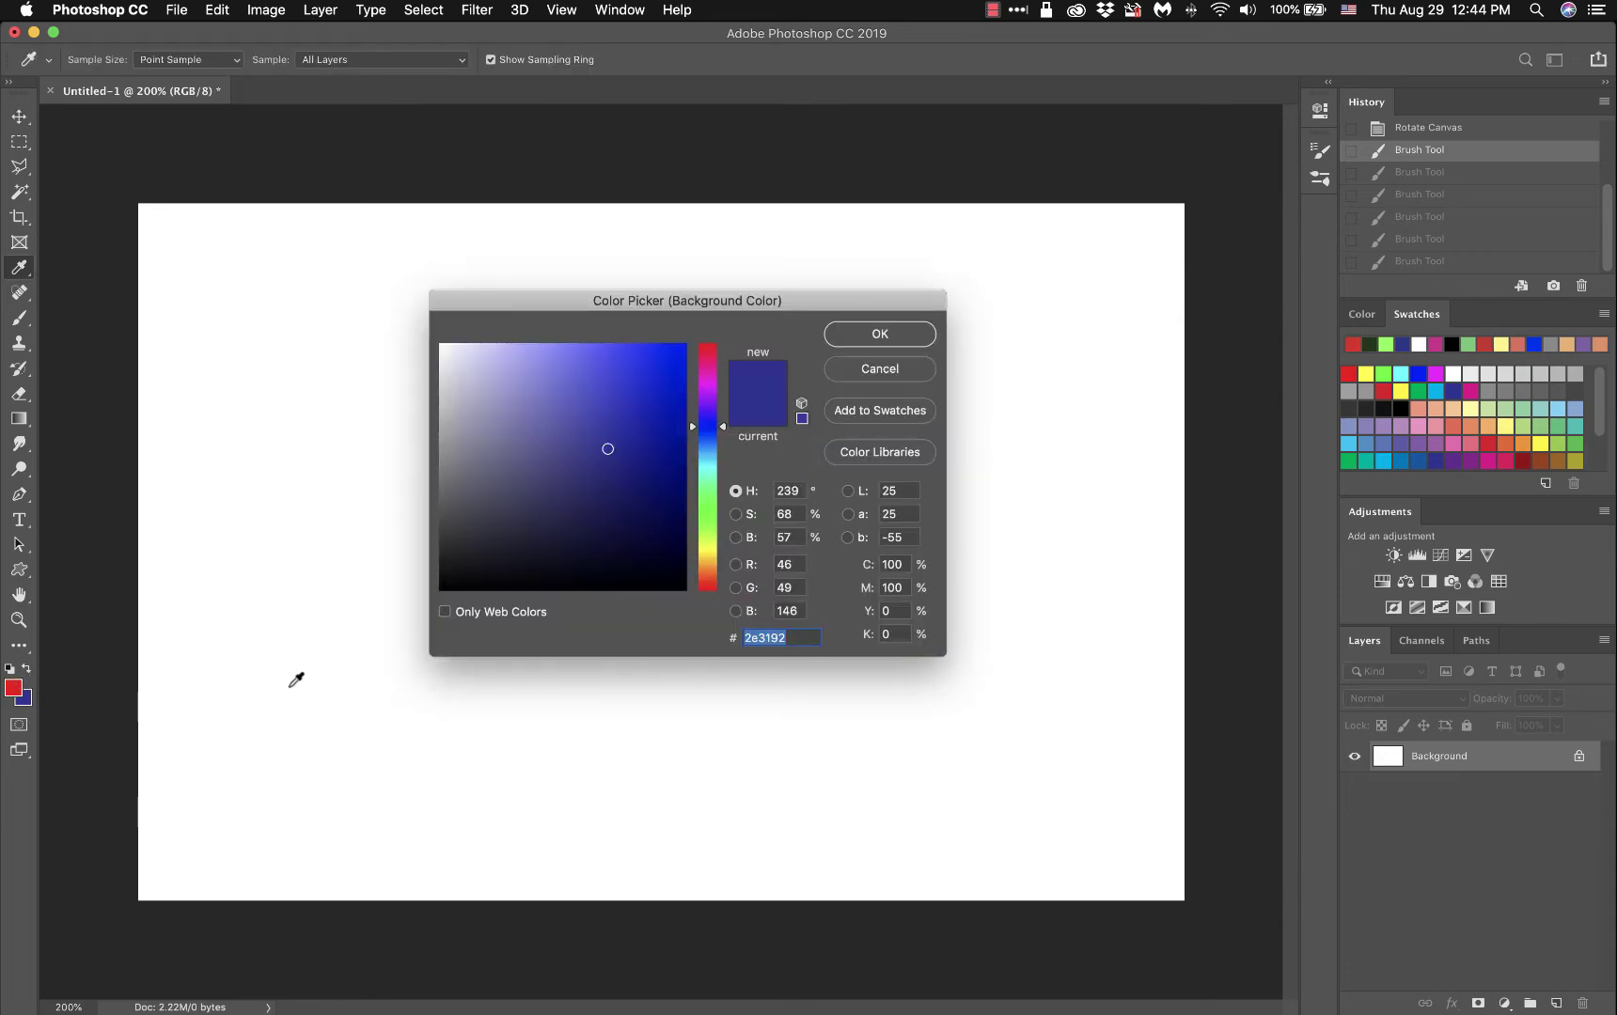
{"action": "left_click", "coordinate": [706, 508]}
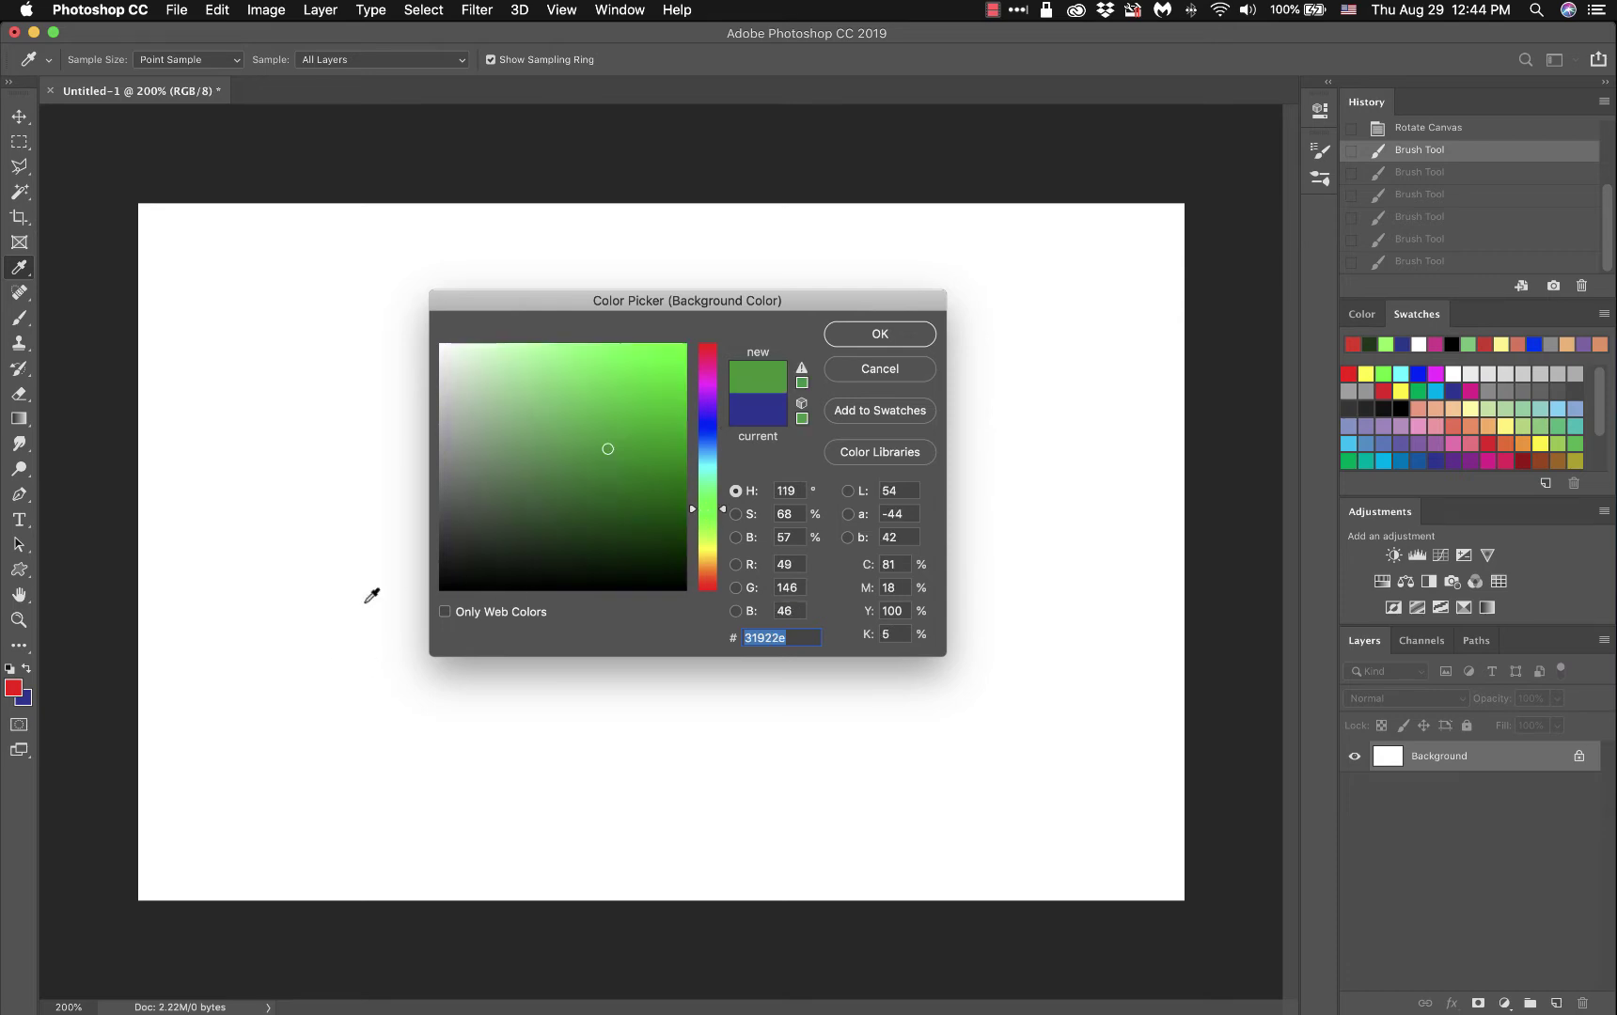
{"action": "left_click", "coordinate": [588, 393]}
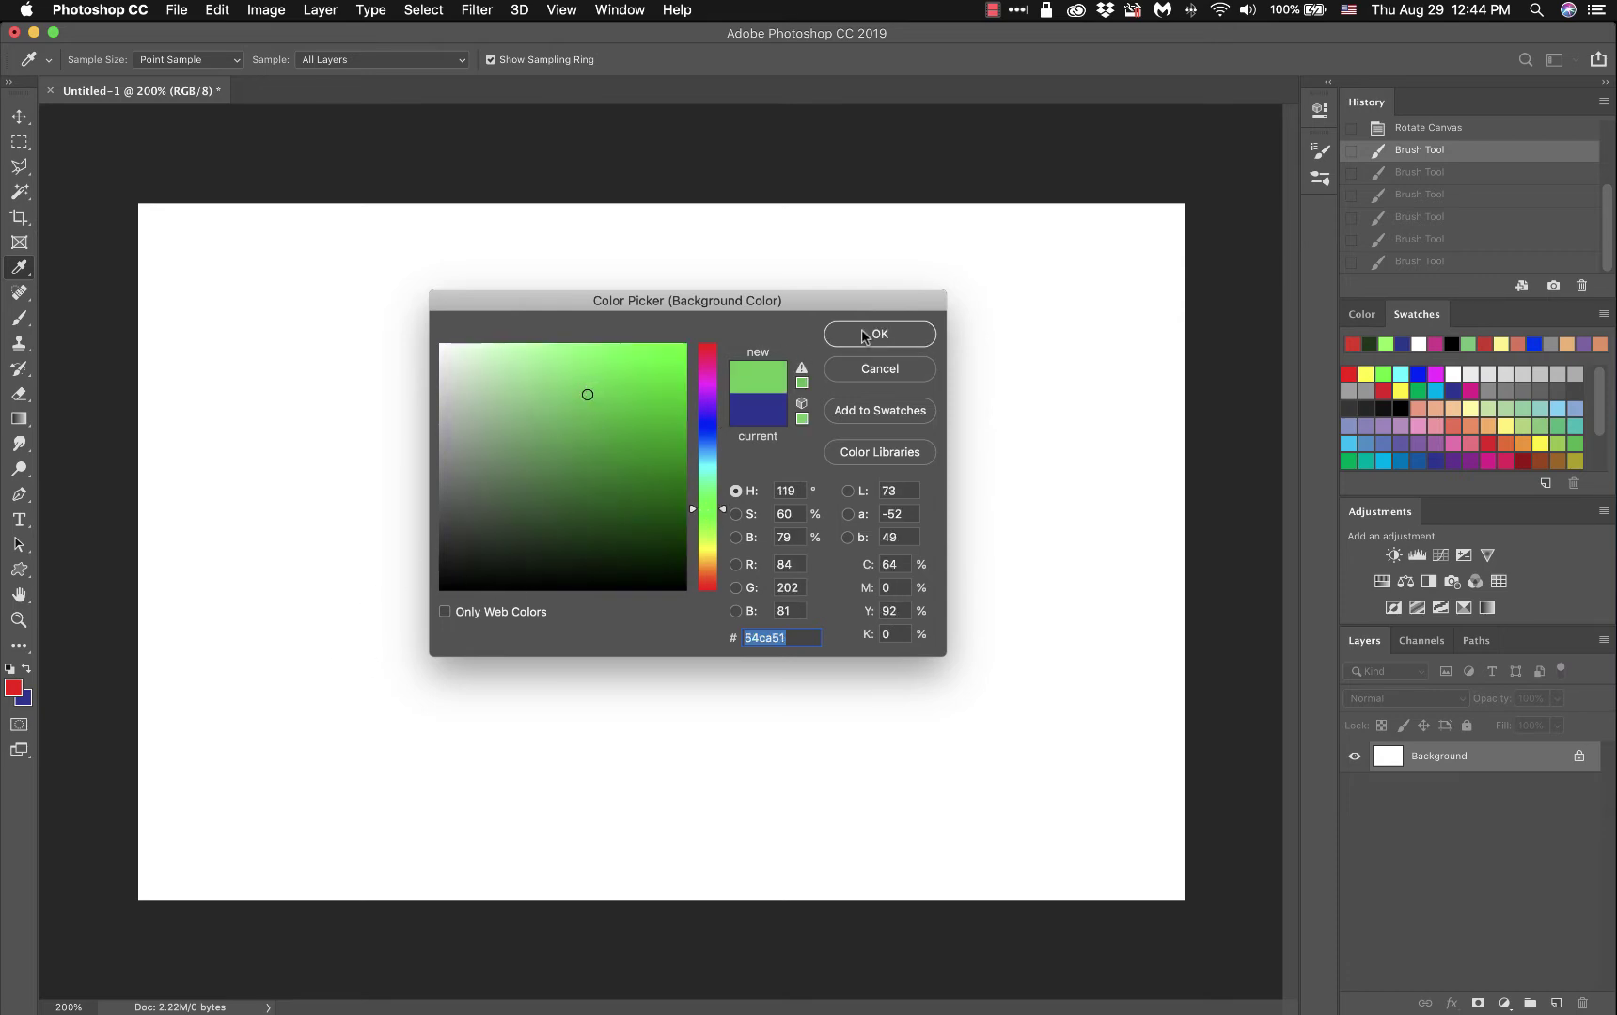
{"action": "left_click", "coordinate": [864, 337]}
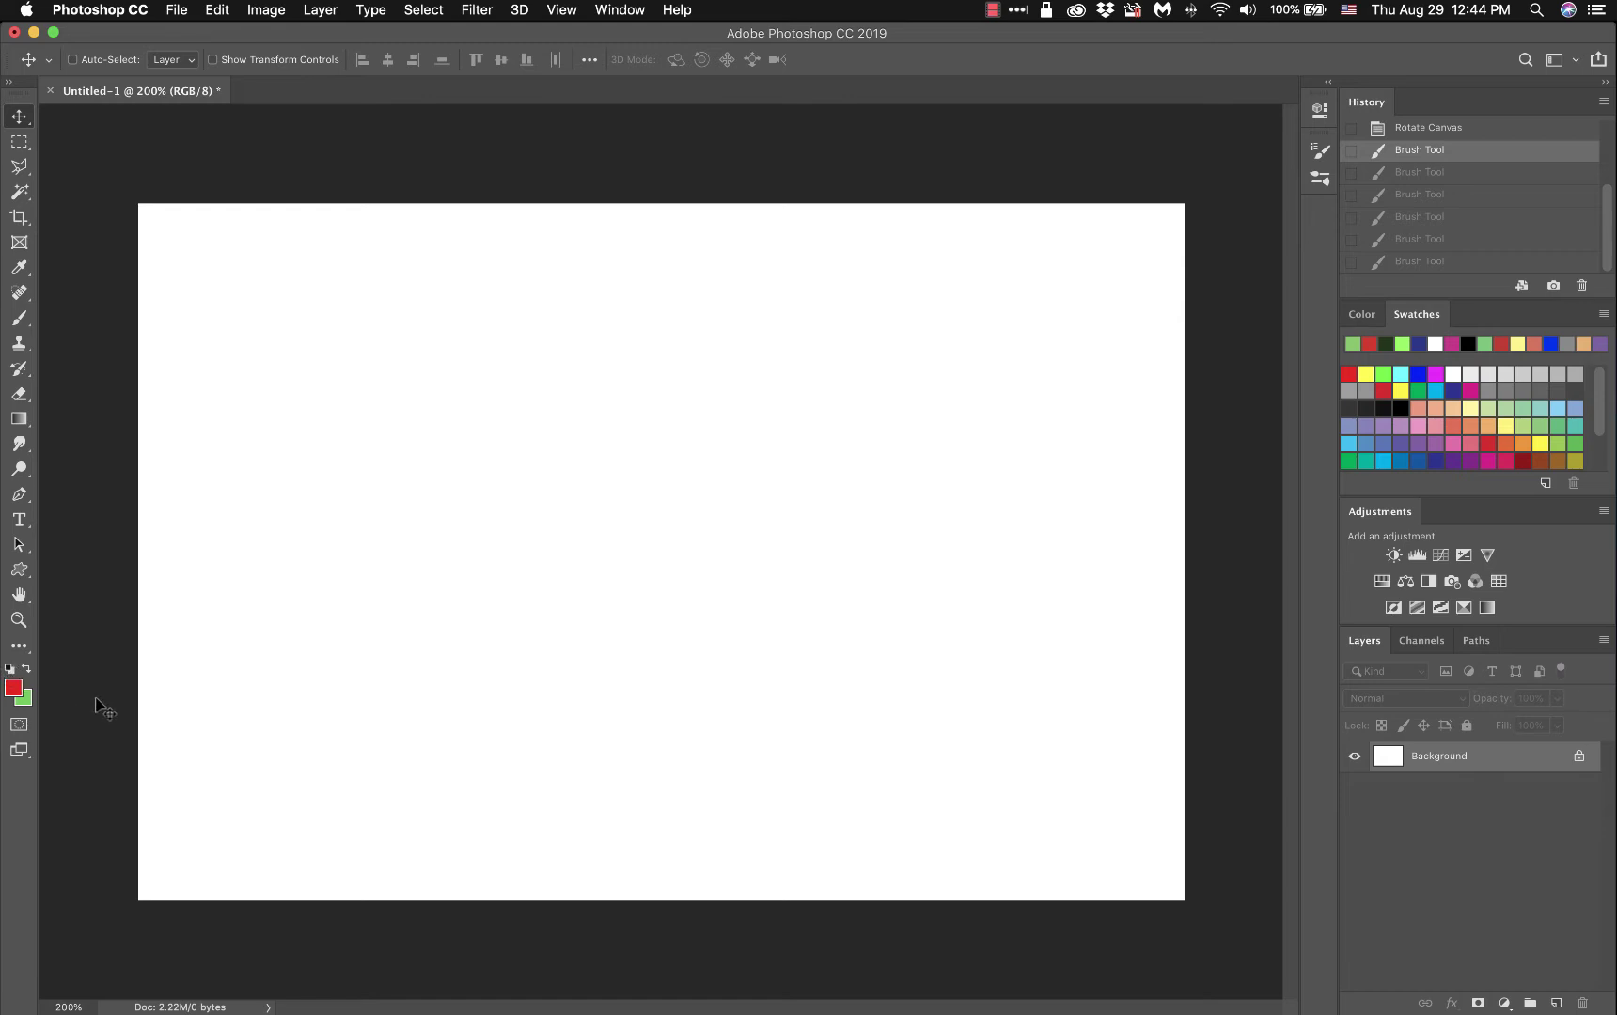
Step: Reset the foreground and background colors to their defaults, and with the Brush tool active set the foreground color to red #d61414
{"action": "key", "text": "d"}
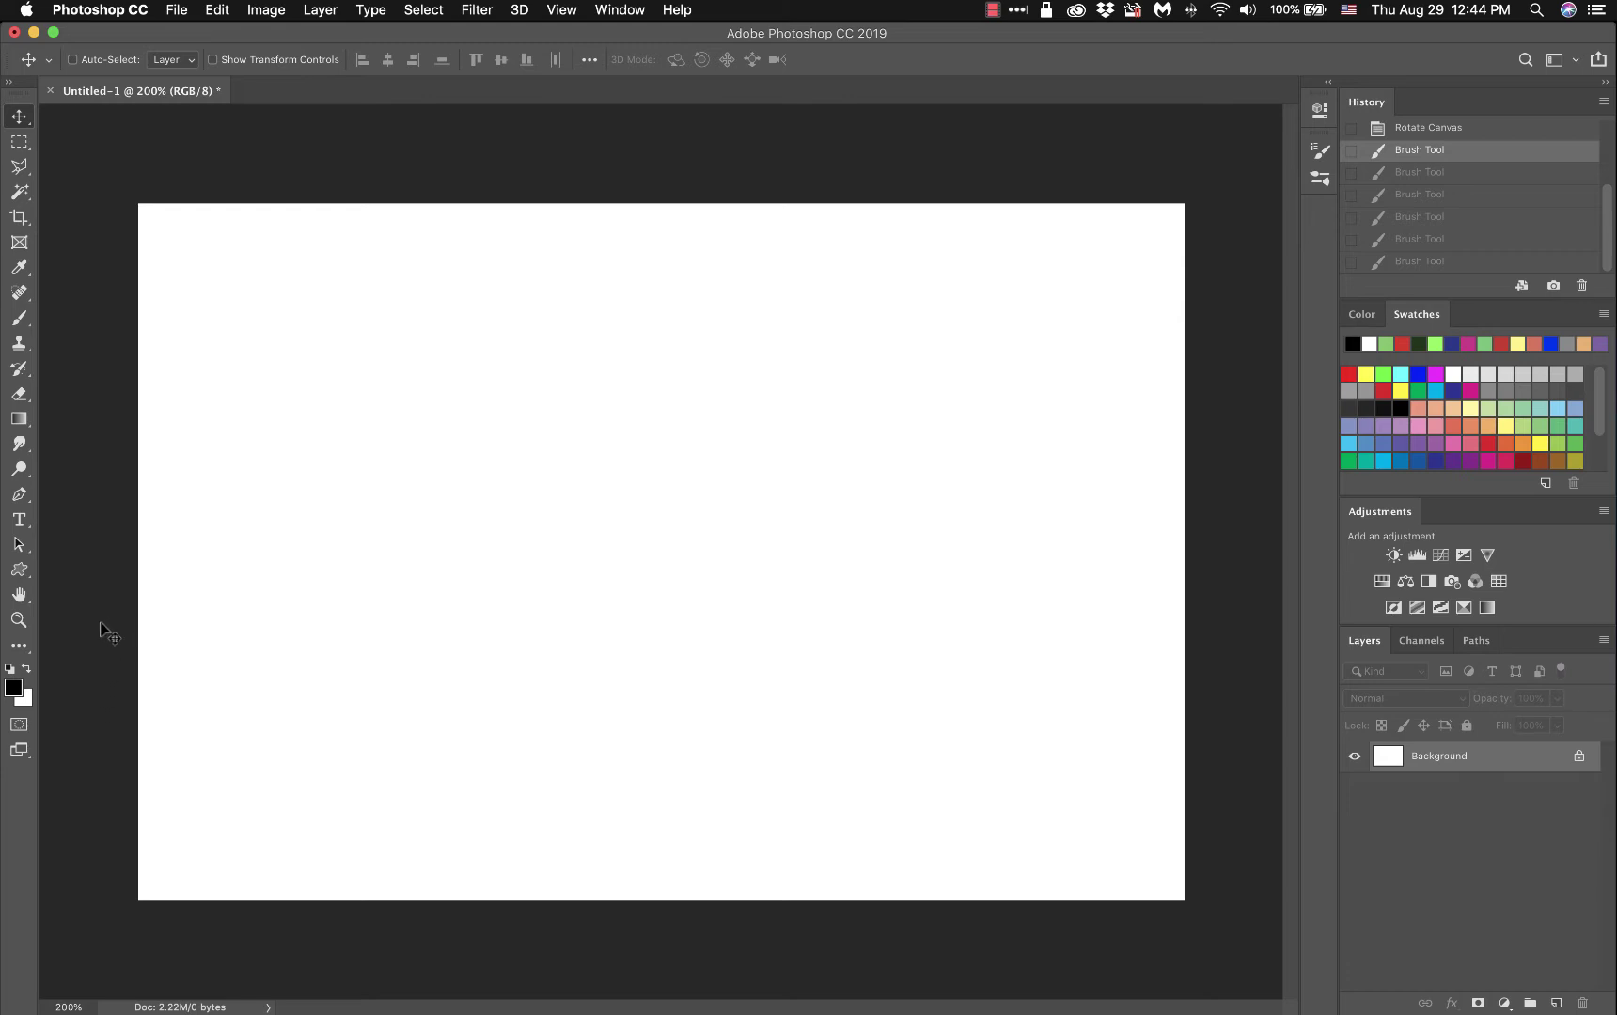
{"action": "left_click", "coordinate": [19, 319]}
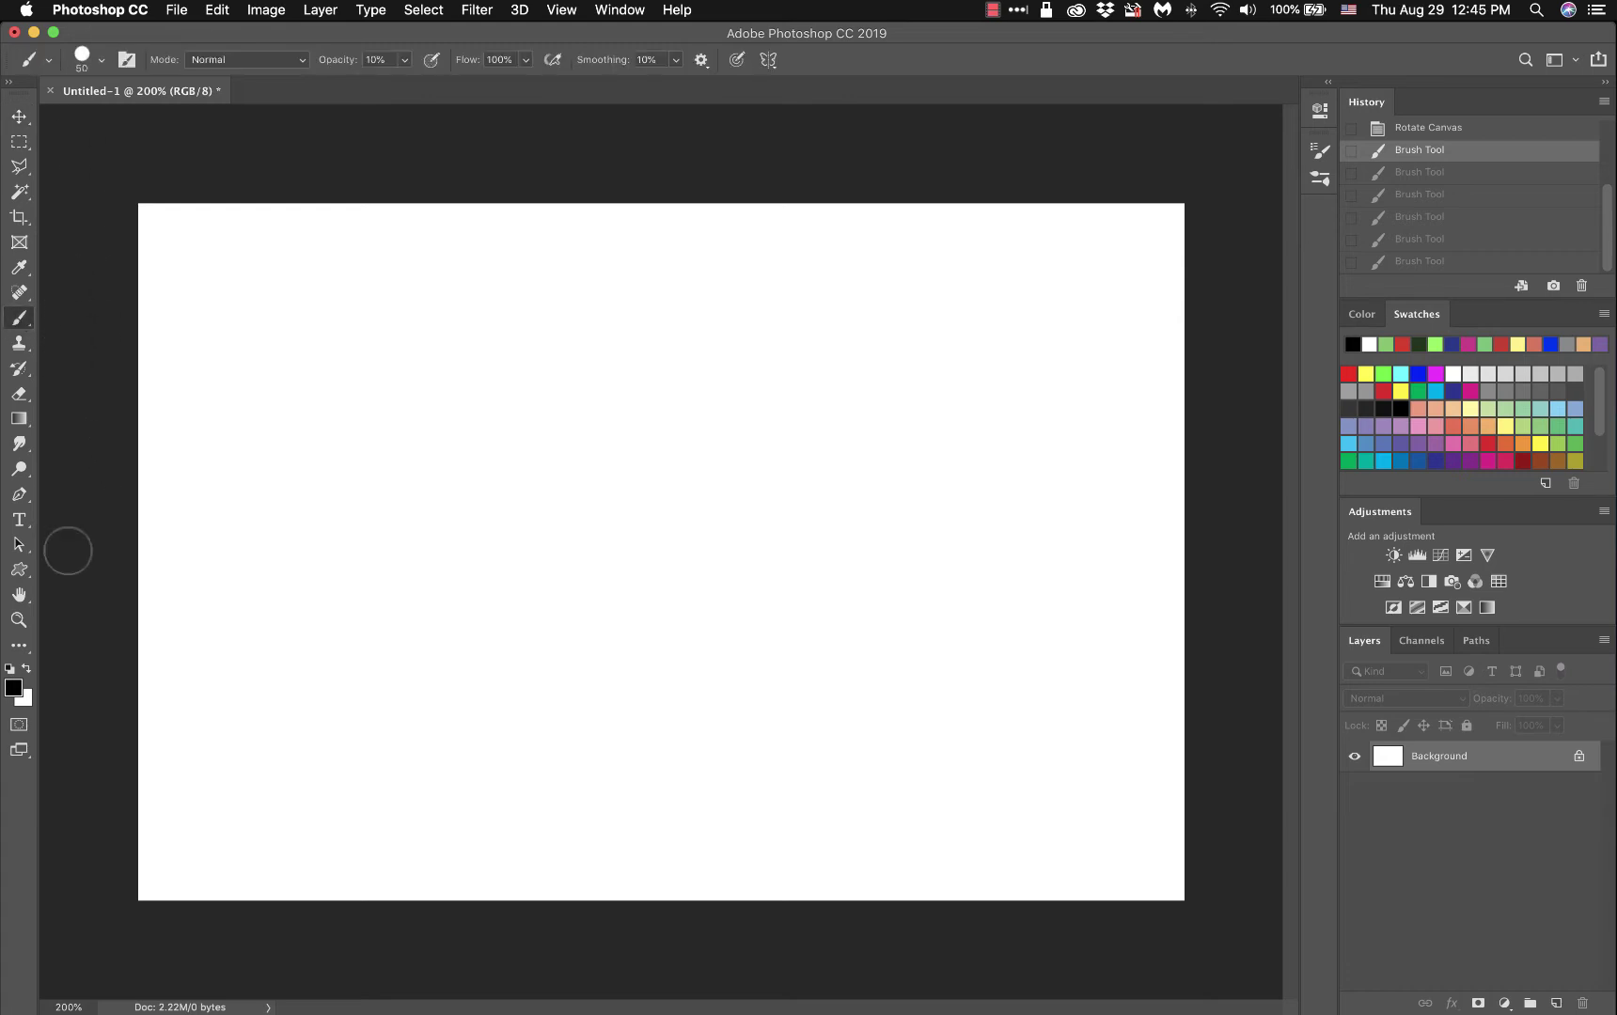
{"action": "left_click", "coordinate": [13, 688]}
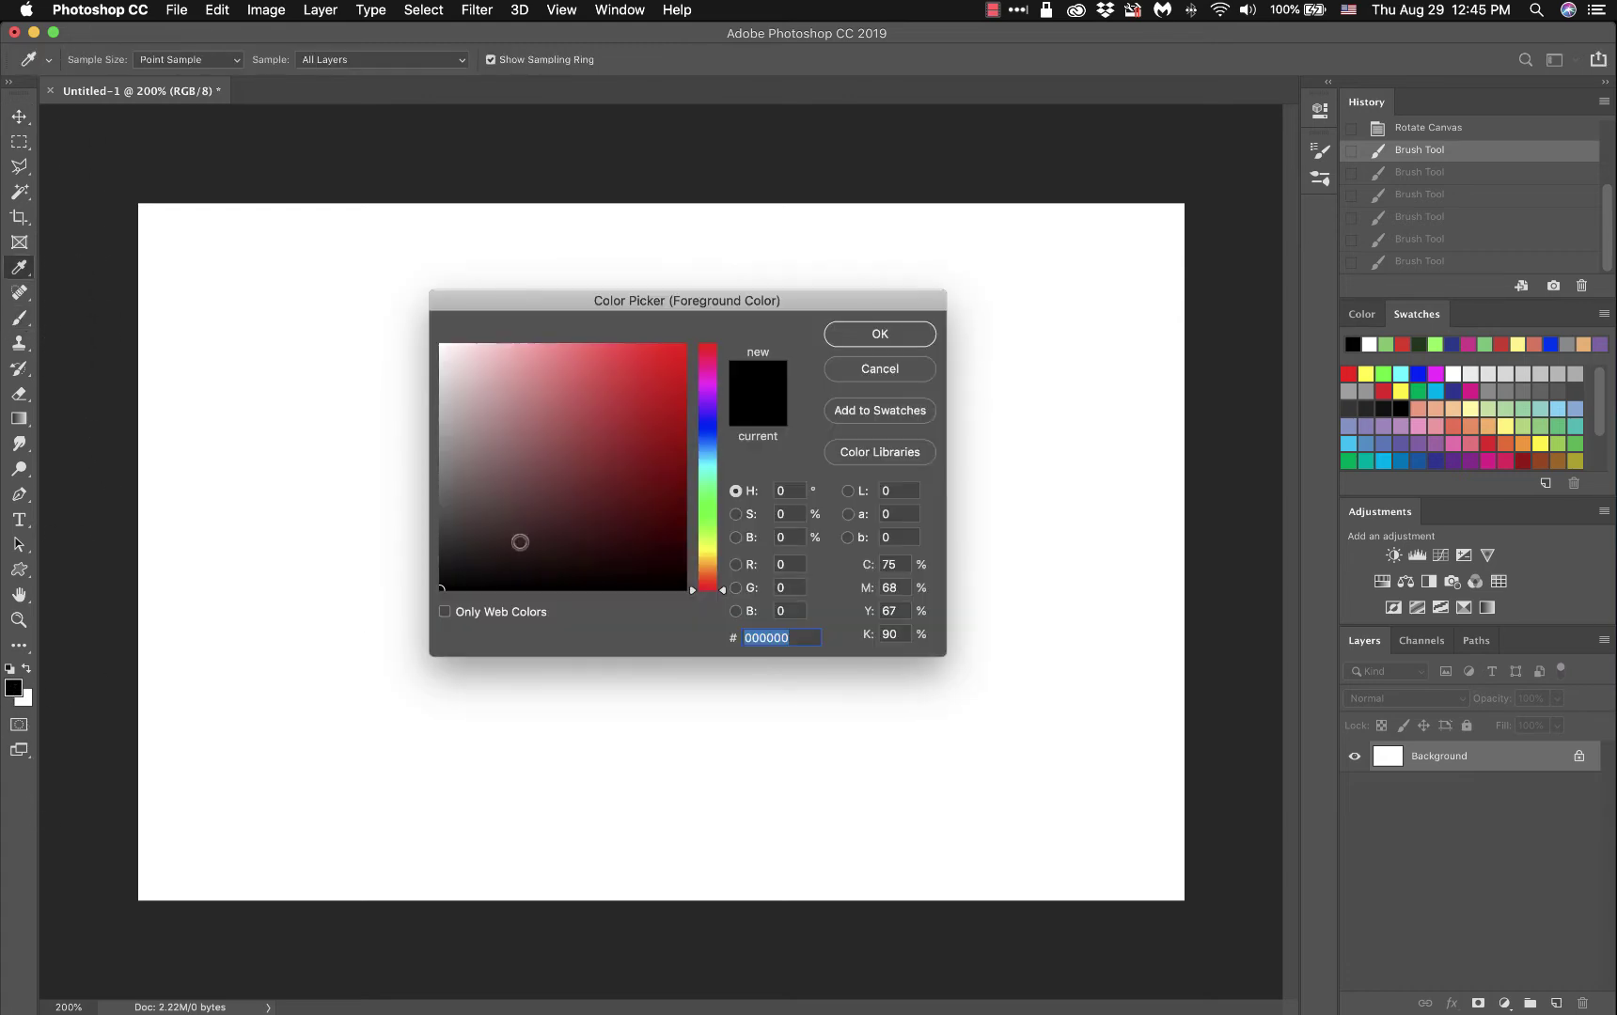
{"action": "left_click", "coordinate": [663, 383]}
{"action": "left_click", "coordinate": [850, 333]}
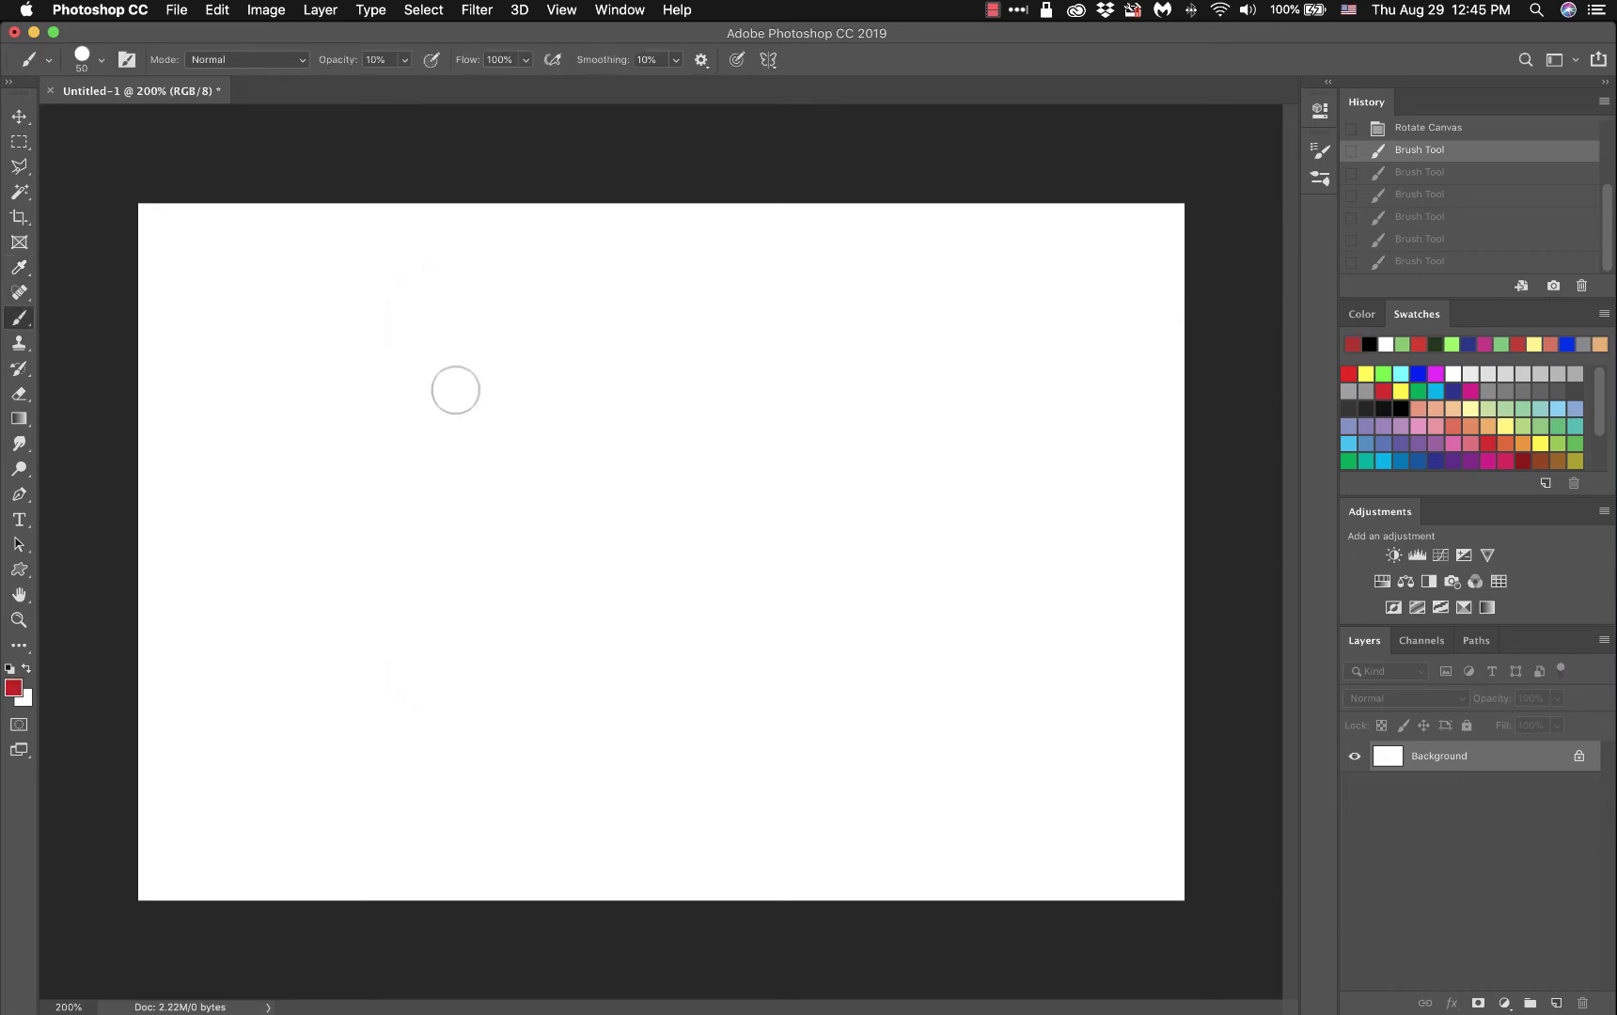
Step: Paint a curved red brush stroke at 10% opacity in the canvas's upper area and check the foreground color in the Color Picker
{"action": "mouse_move", "coordinate": [402, 393]}
{"action": "left_mouse_down"}
{"action": "mouse_move", "coordinate": [605, 293]}
{"action": "mouse_move", "coordinate": [724, 353]}
{"action": "mouse_move", "coordinate": [478, 506]}
{"action": "left_mouse_up"}
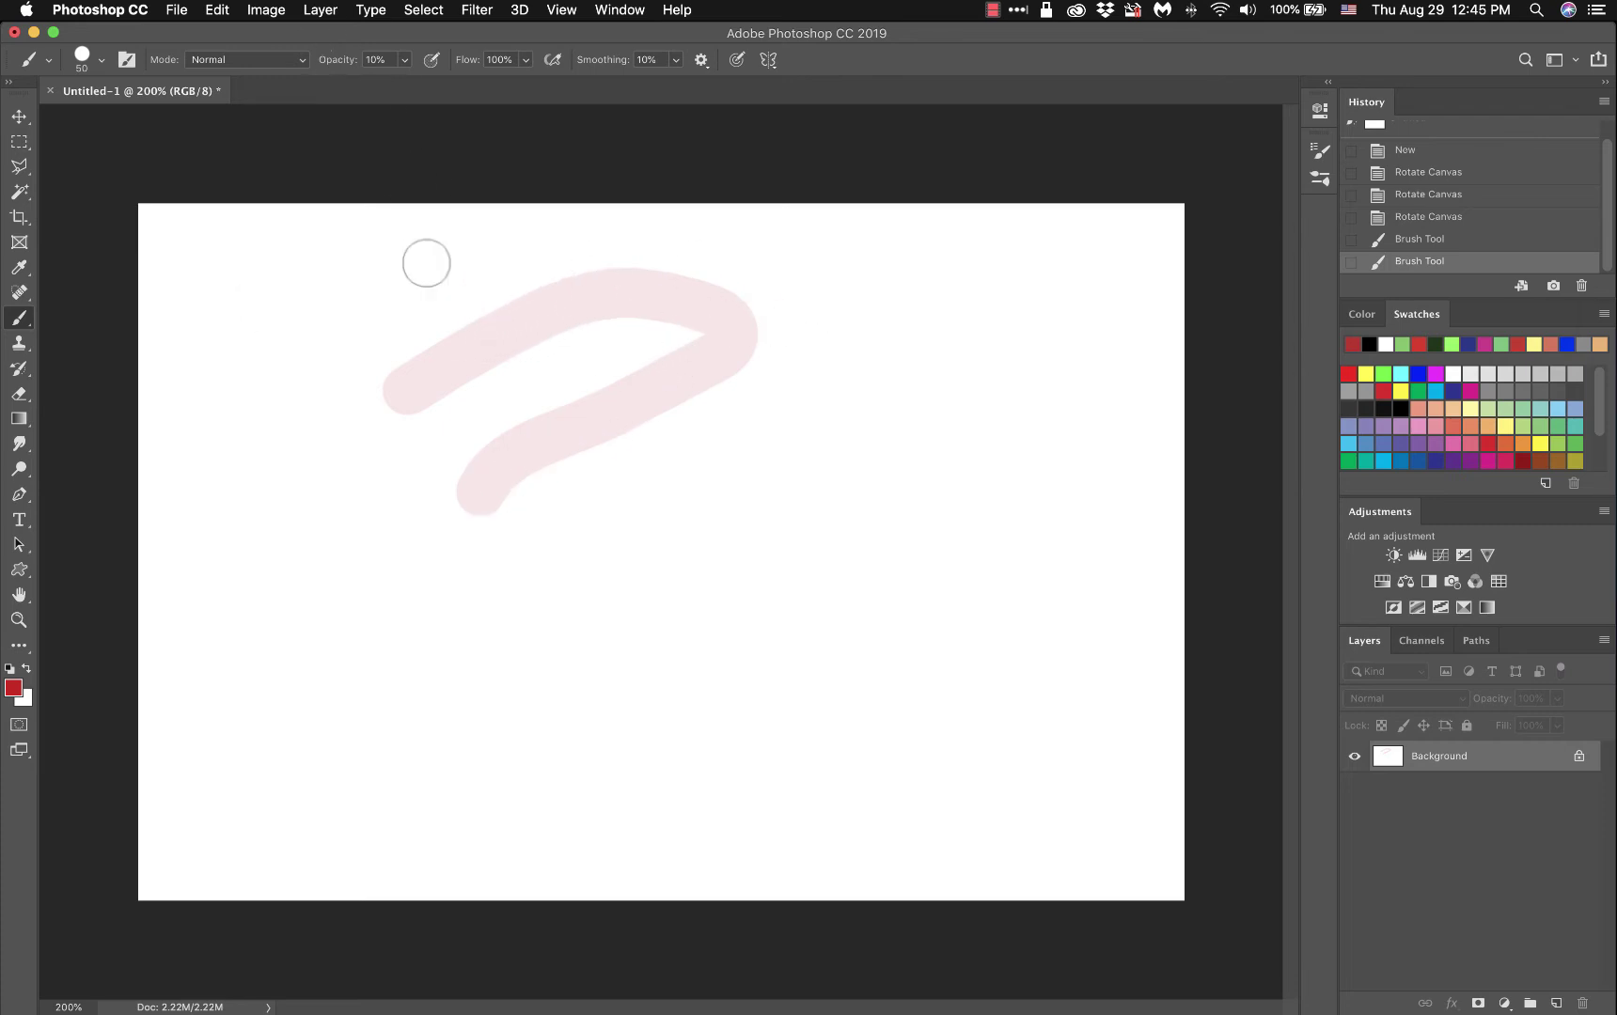
{"action": "left_click", "coordinate": [12, 690]}
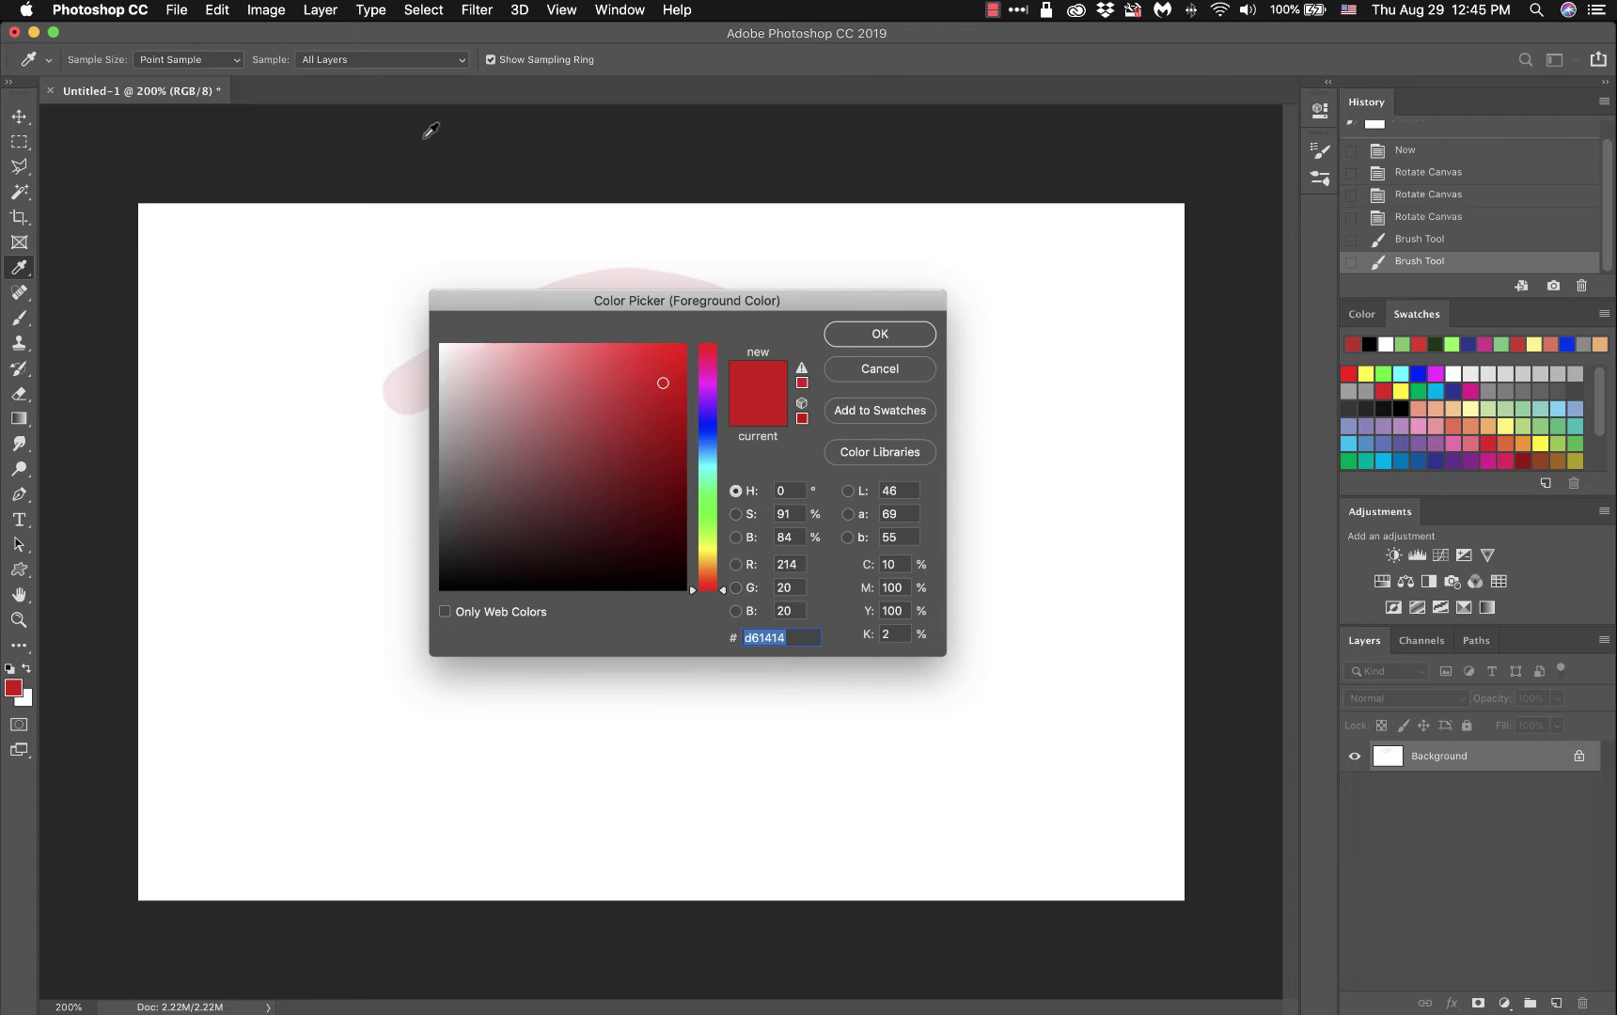
{"action": "left_click", "coordinate": [880, 370]}
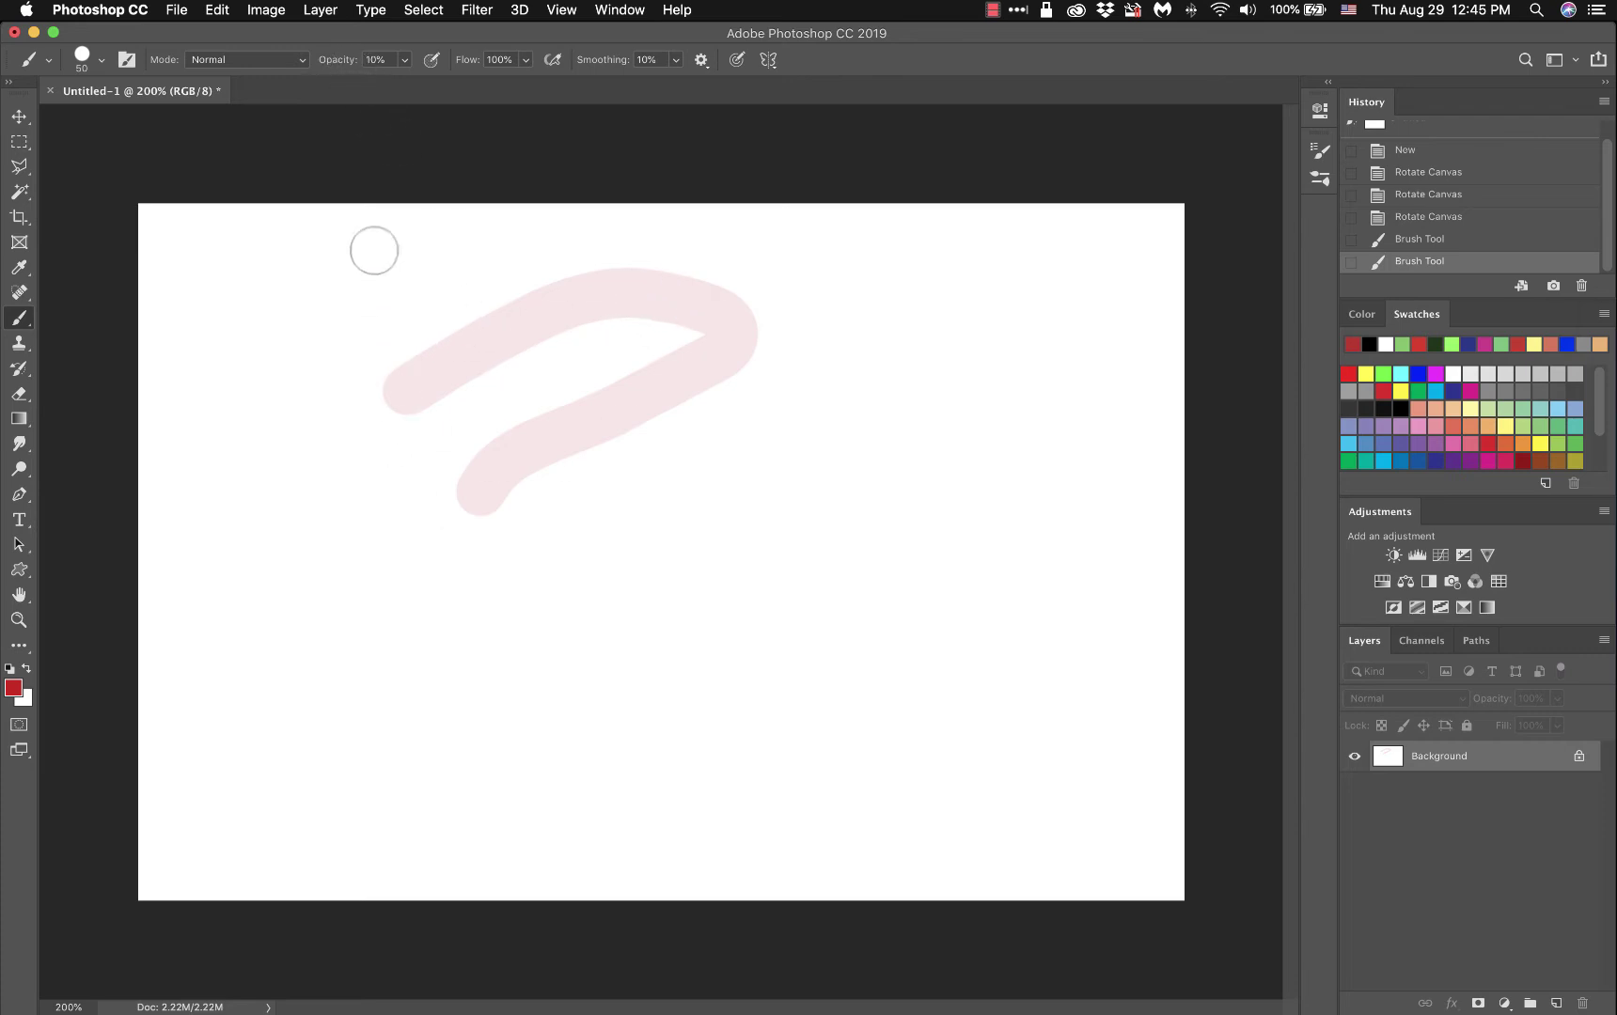
Step: Paint a curved stroke at 100% brush opacity and a second, descending stroke at 48% opacity across the first one
{"action": "left_click_drag", "start_coordinate": [330, 63], "coordinate": [350, 65]}
{"action": "mouse_move", "coordinate": [341, 323]}
{"action": "left_mouse_down"}
{"action": "mouse_move", "coordinate": [467, 271]}
{"action": "mouse_move", "coordinate": [613, 254]}
{"action": "mouse_move", "coordinate": [448, 430]}
{"action": "left_mouse_up"}
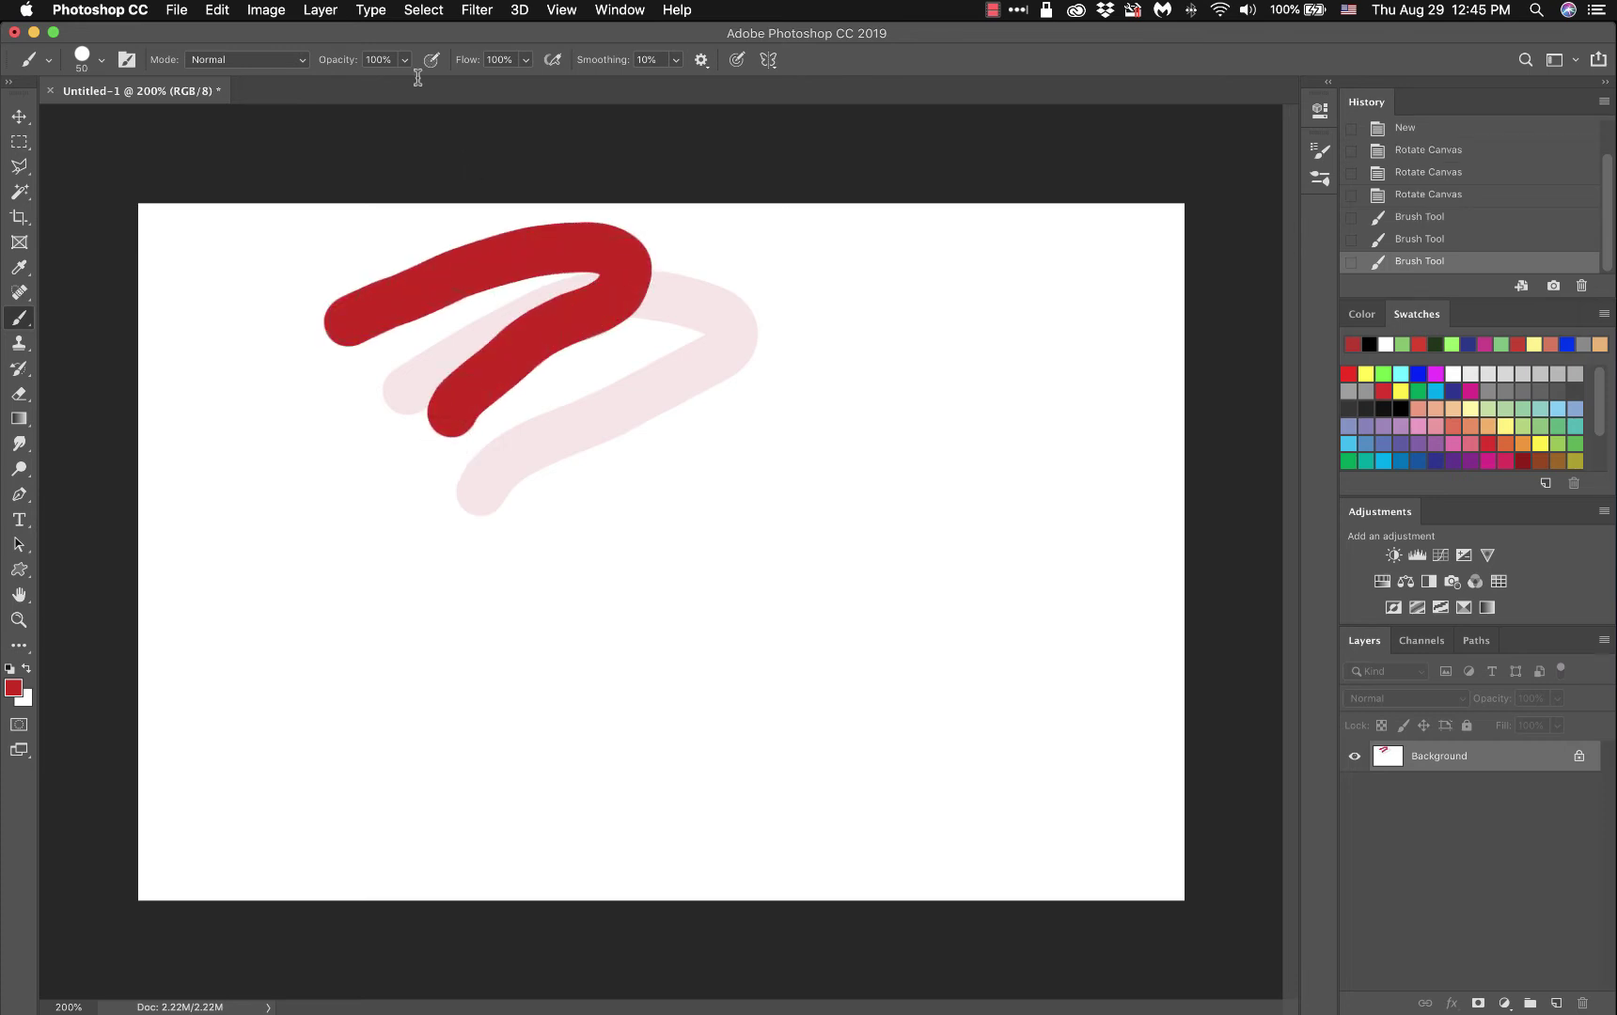
{"action": "left_click_drag", "start_coordinate": [344, 66], "coordinate": [283, 75]}
{"action": "left_click_drag", "start_coordinate": [407, 345], "coordinate": [888, 501]}
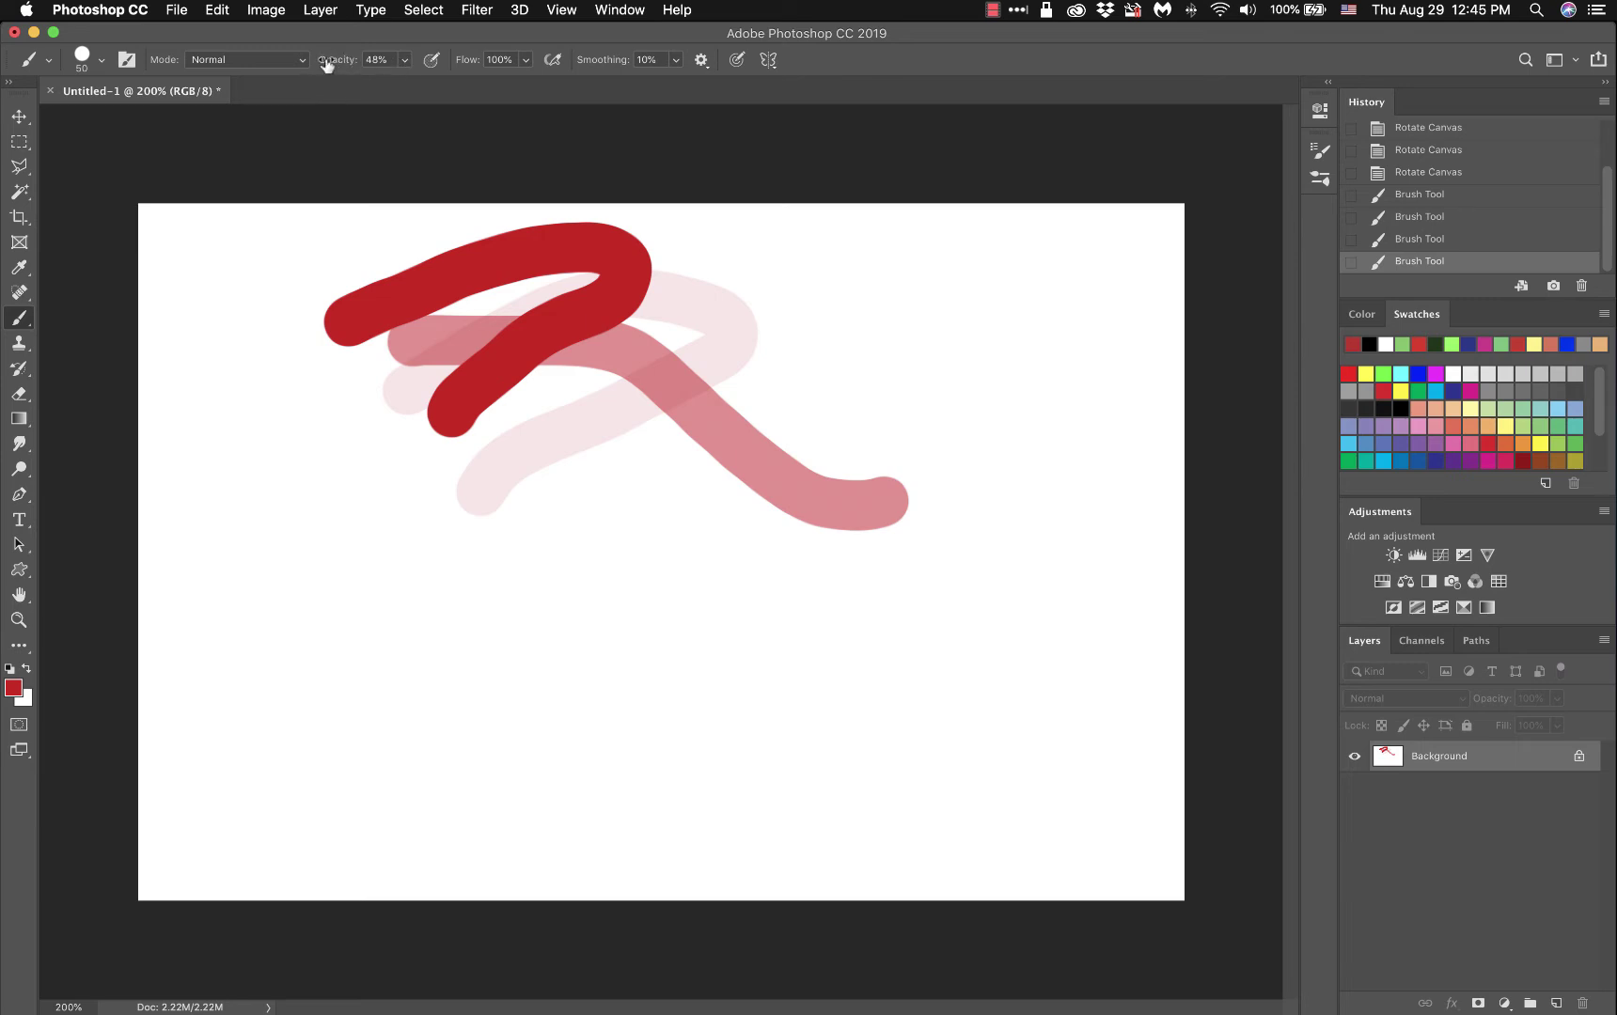
Step: Set the brush opacity to 100% and paint over the same short horizontal line near the canvas's upper right corner three times
{"action": "left_click_drag", "start_coordinate": [326, 64], "coordinate": [458, 71]}
{"action": "left_click_drag", "start_coordinate": [826, 276], "coordinate": [1070, 277]}
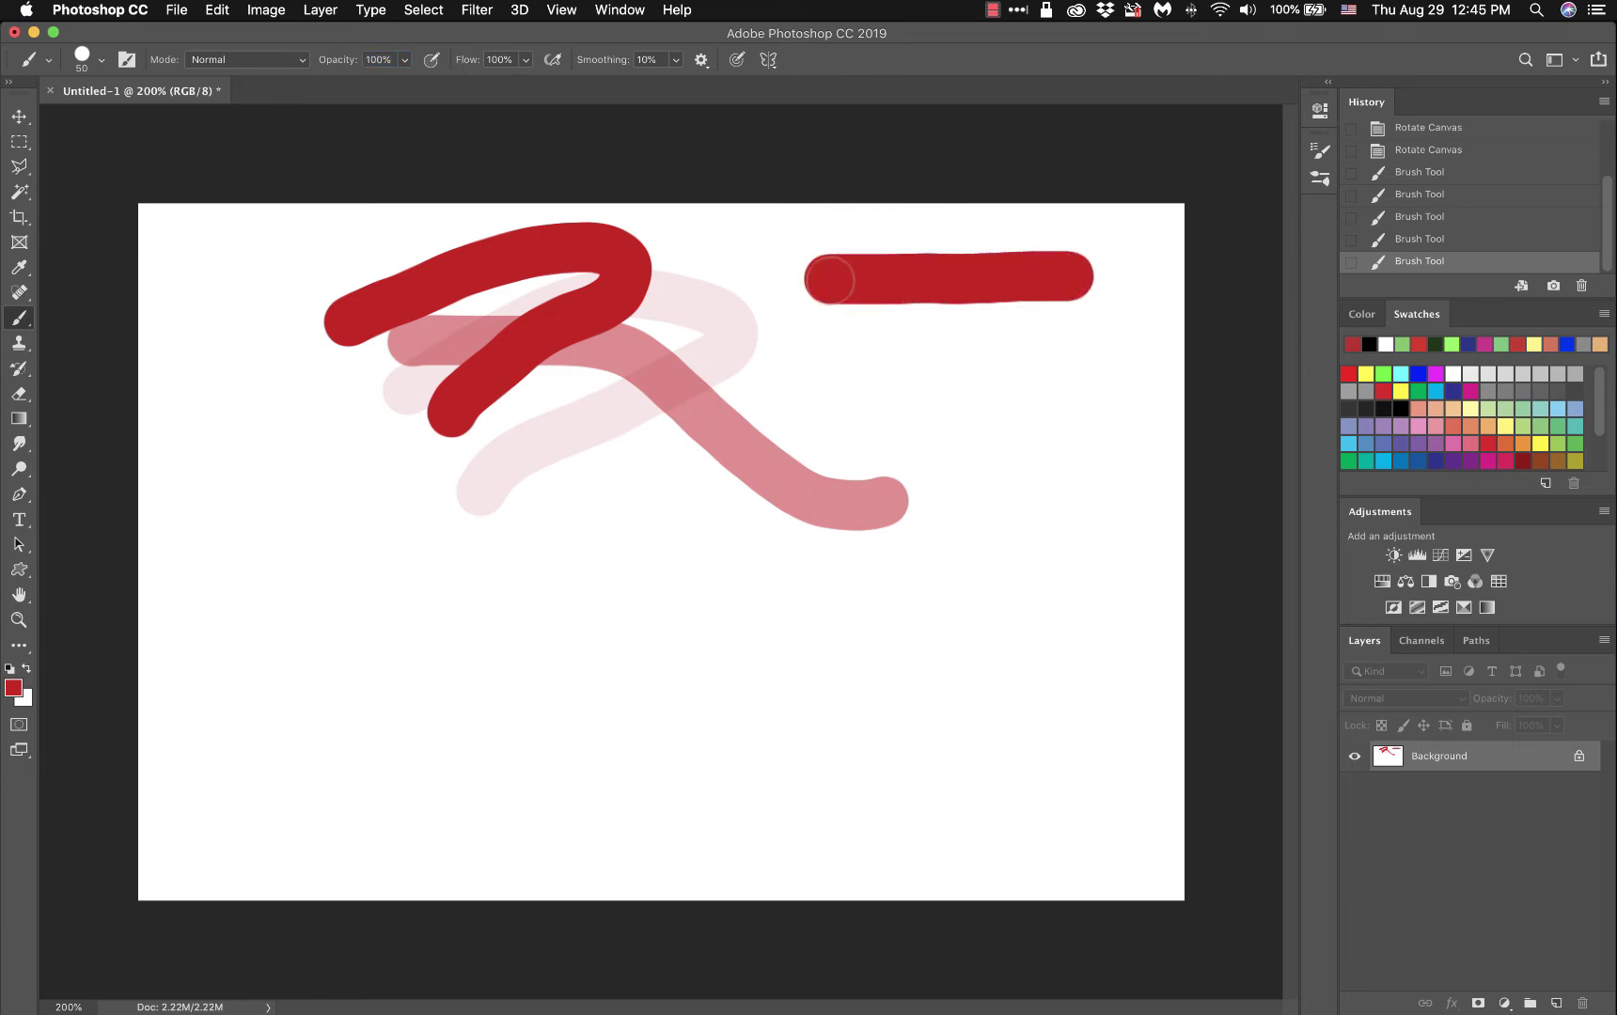
{"action": "left_click_drag", "start_coordinate": [831, 281], "coordinate": [1061, 278]}
{"action": "left_click_drag", "start_coordinate": [827, 277], "coordinate": [1068, 279]}
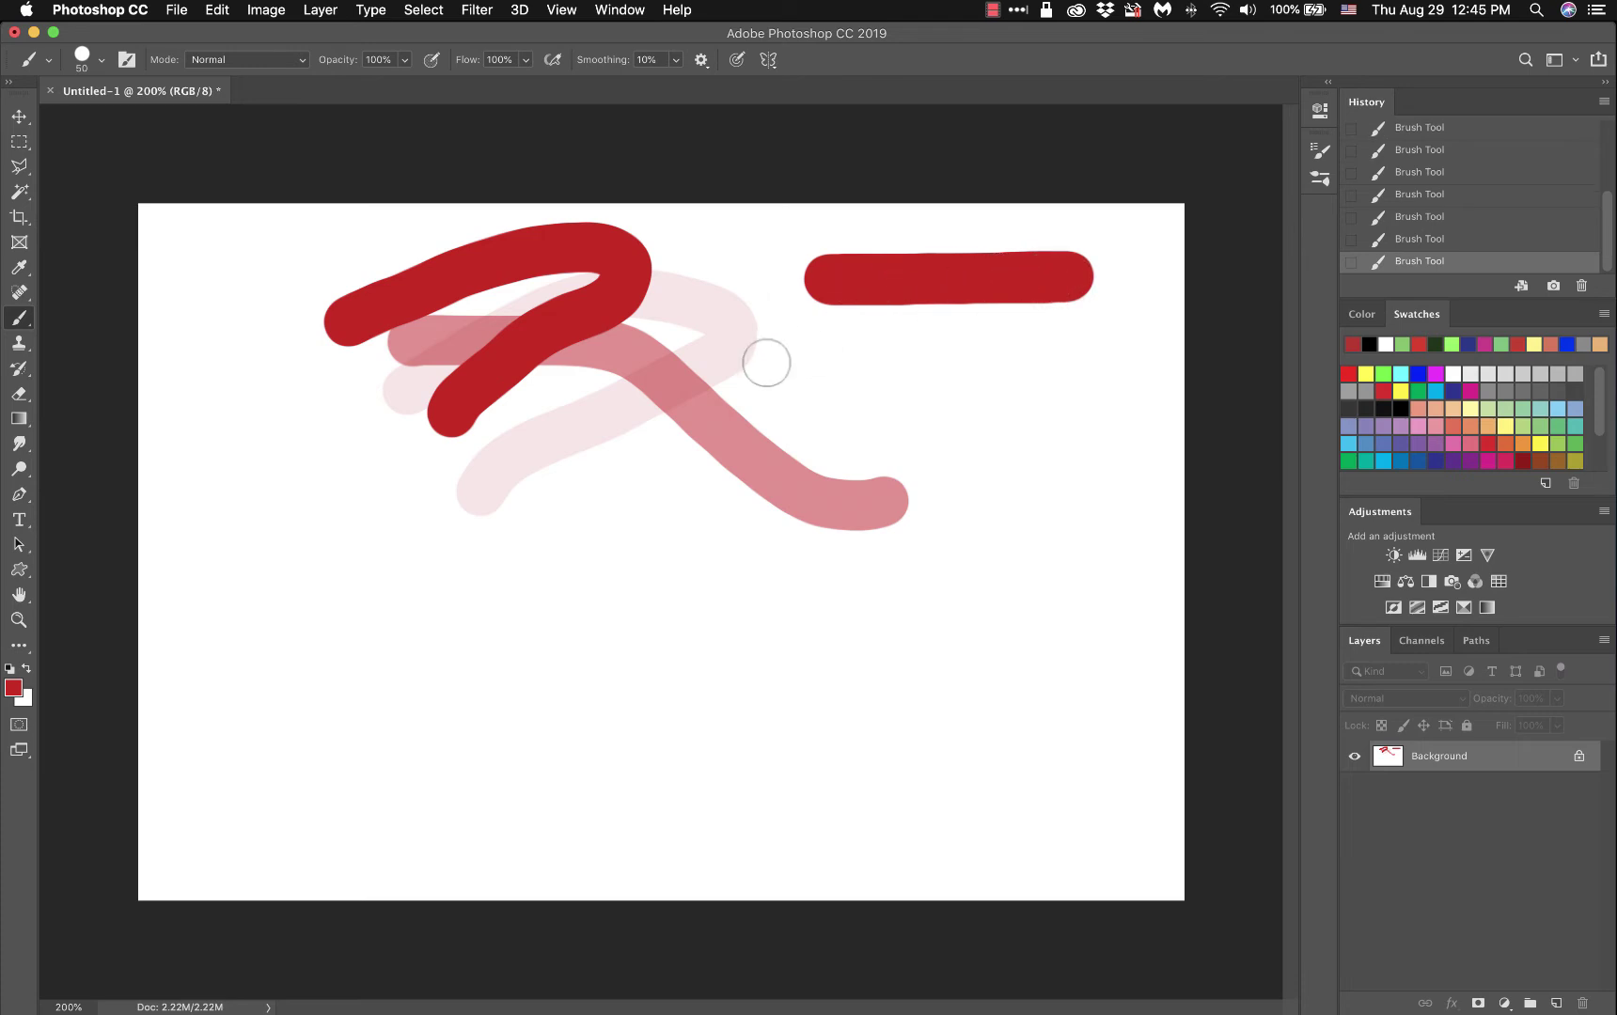
Step: Set the brush opacity to 10% and paint a long horizontal line in the canvas's lower area, layering repeated strokes over it
{"action": "left_click_drag", "start_coordinate": [334, 60], "coordinate": [250, 64]}
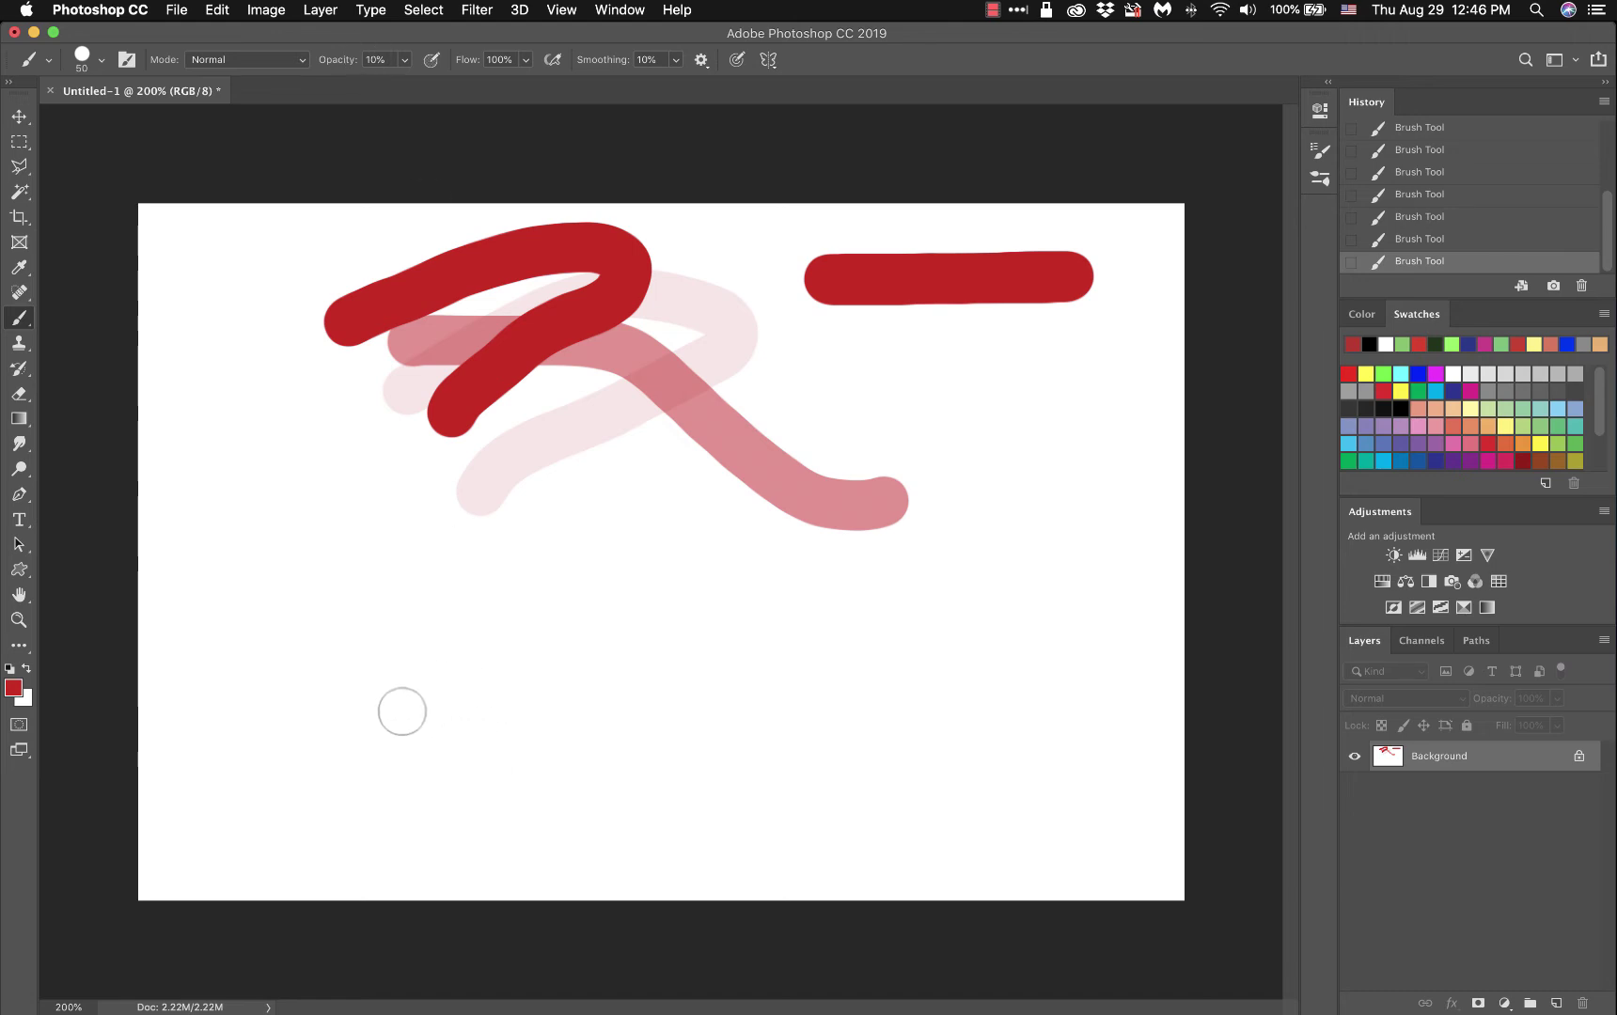
{"action": "left_click_drag", "start_coordinate": [403, 712], "coordinate": [806, 712]}
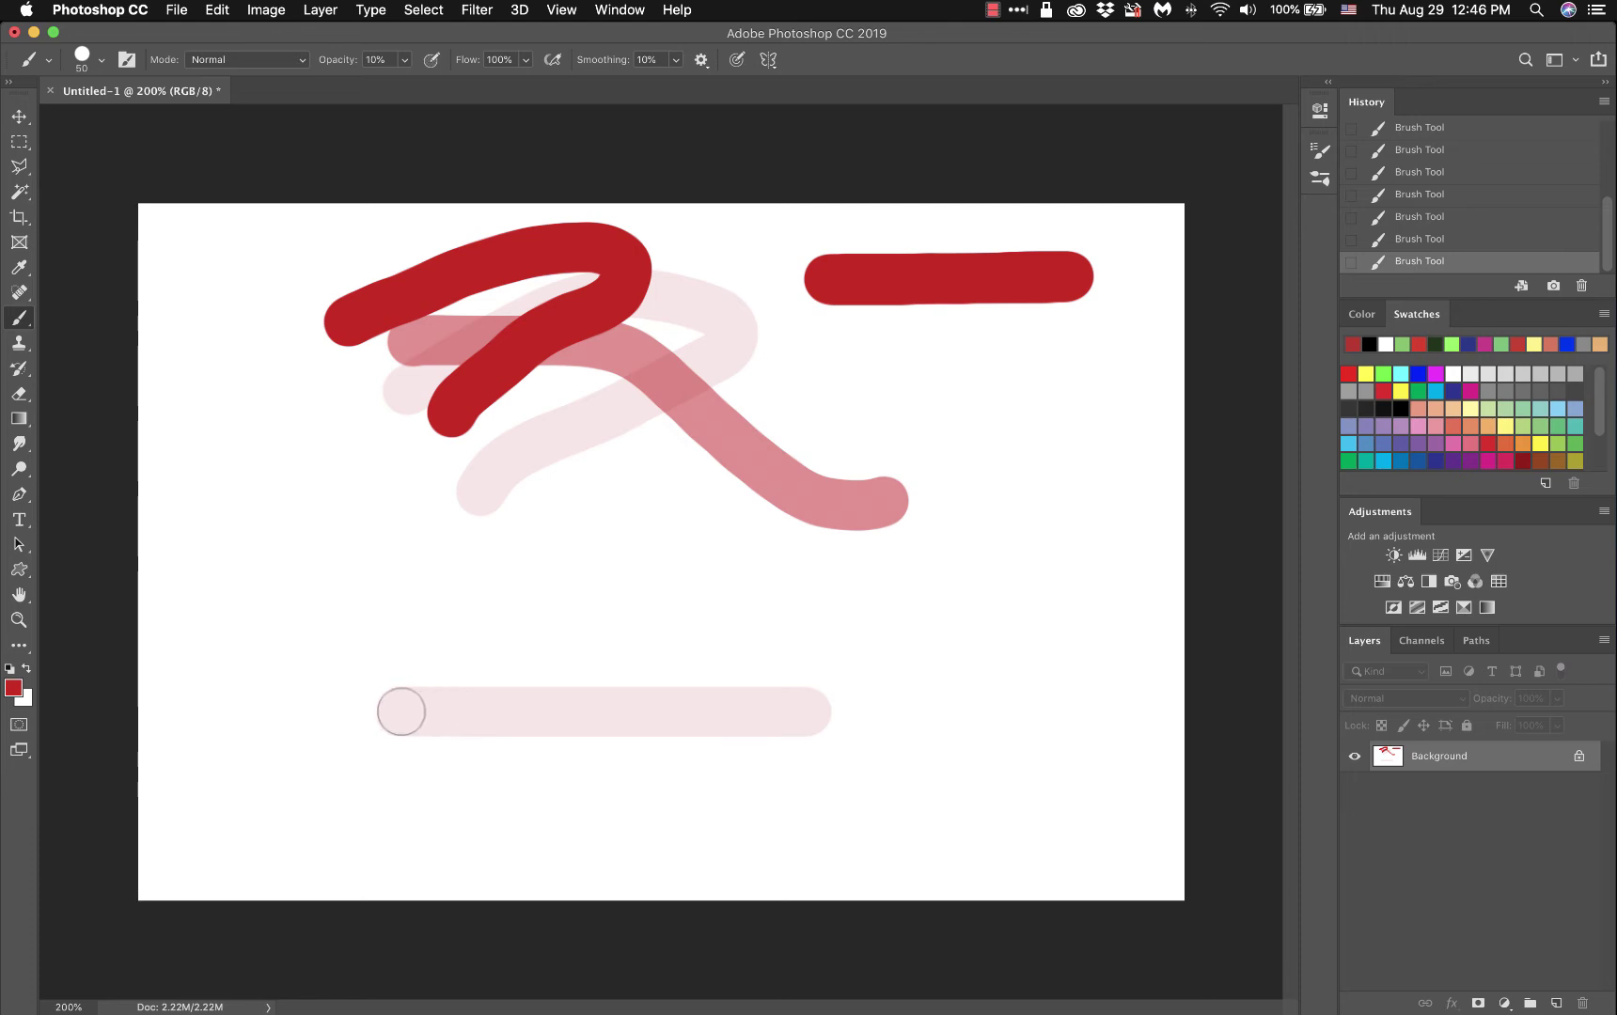
{"action": "left_click", "coordinate": [401, 712], "text": "shift"}
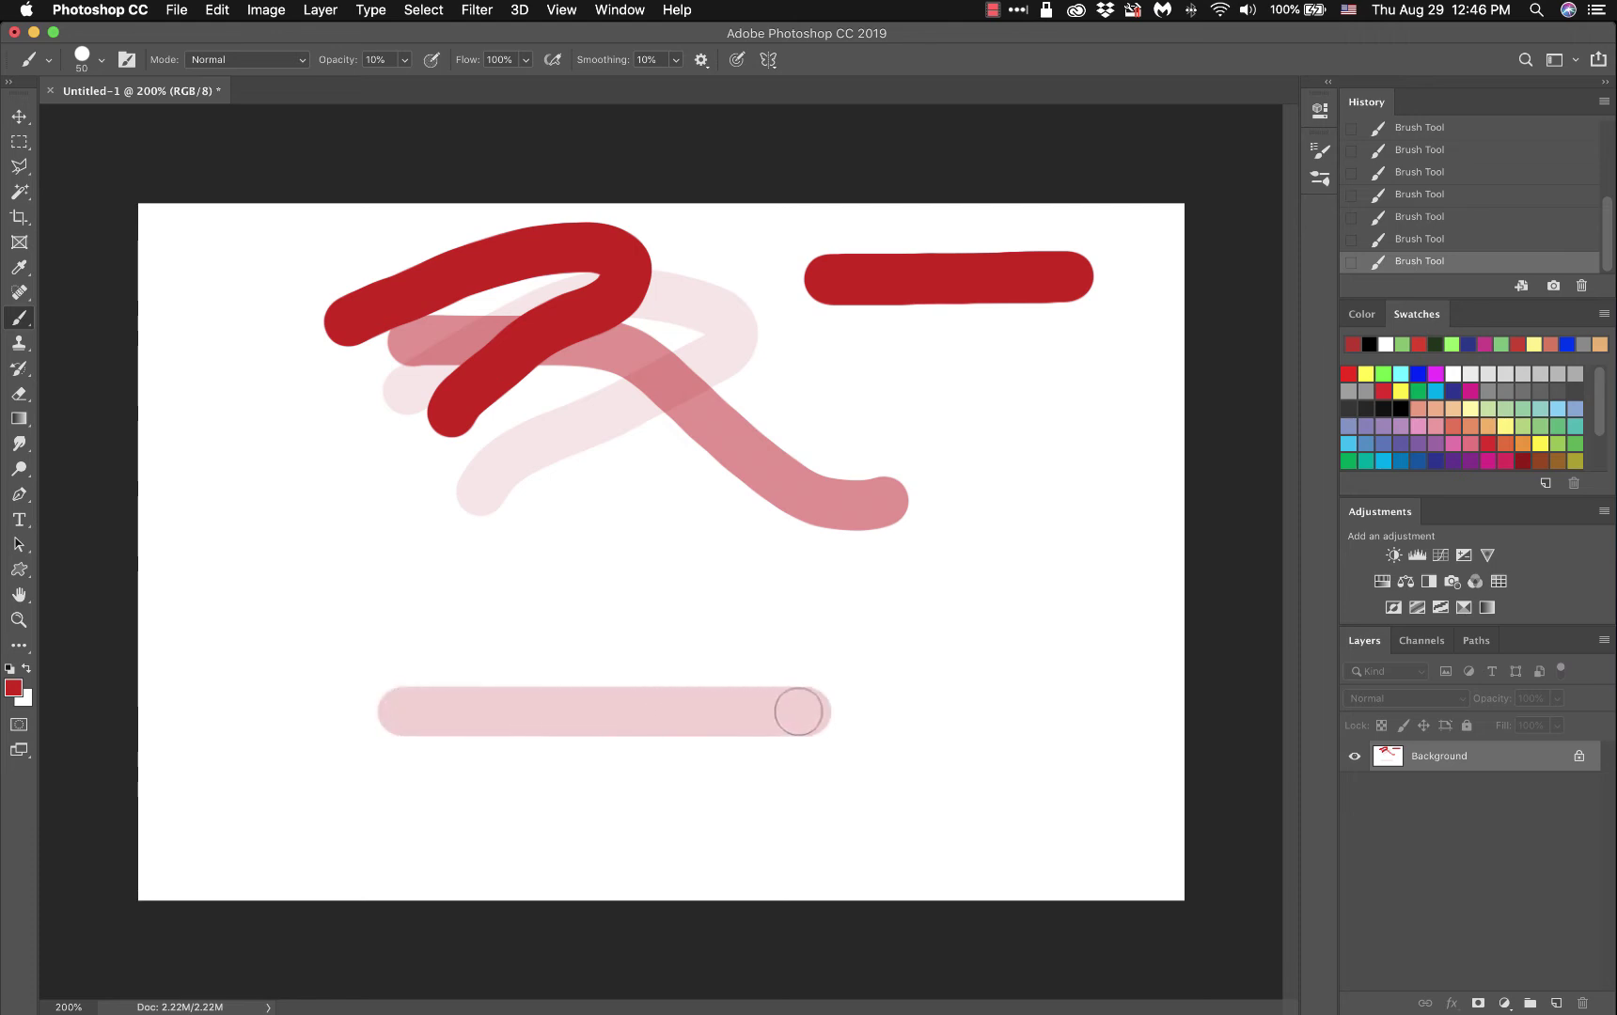
{"action": "left_click_drag", "start_coordinate": [404, 712], "coordinate": [802, 712]}
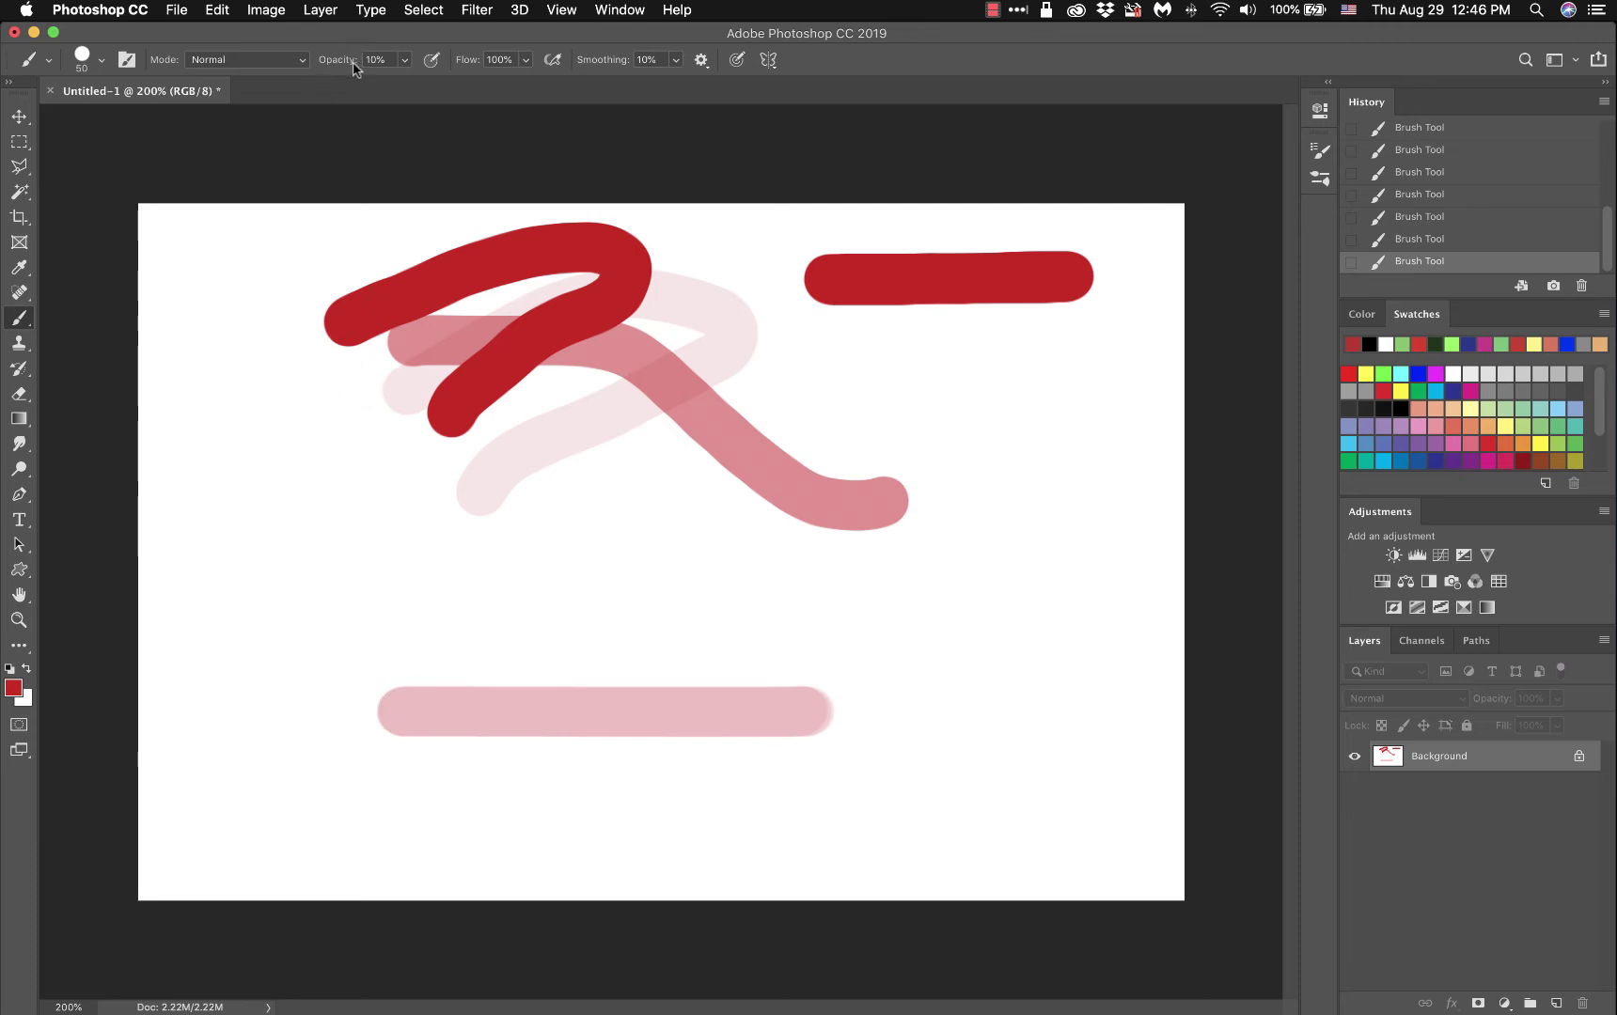
Step: Paint a single 10% opacity line above the layered line, and build up the lower line with more full-length and short overlapping strokes
{"action": "left_click_drag", "start_coordinate": [406, 641], "coordinate": [808, 639]}
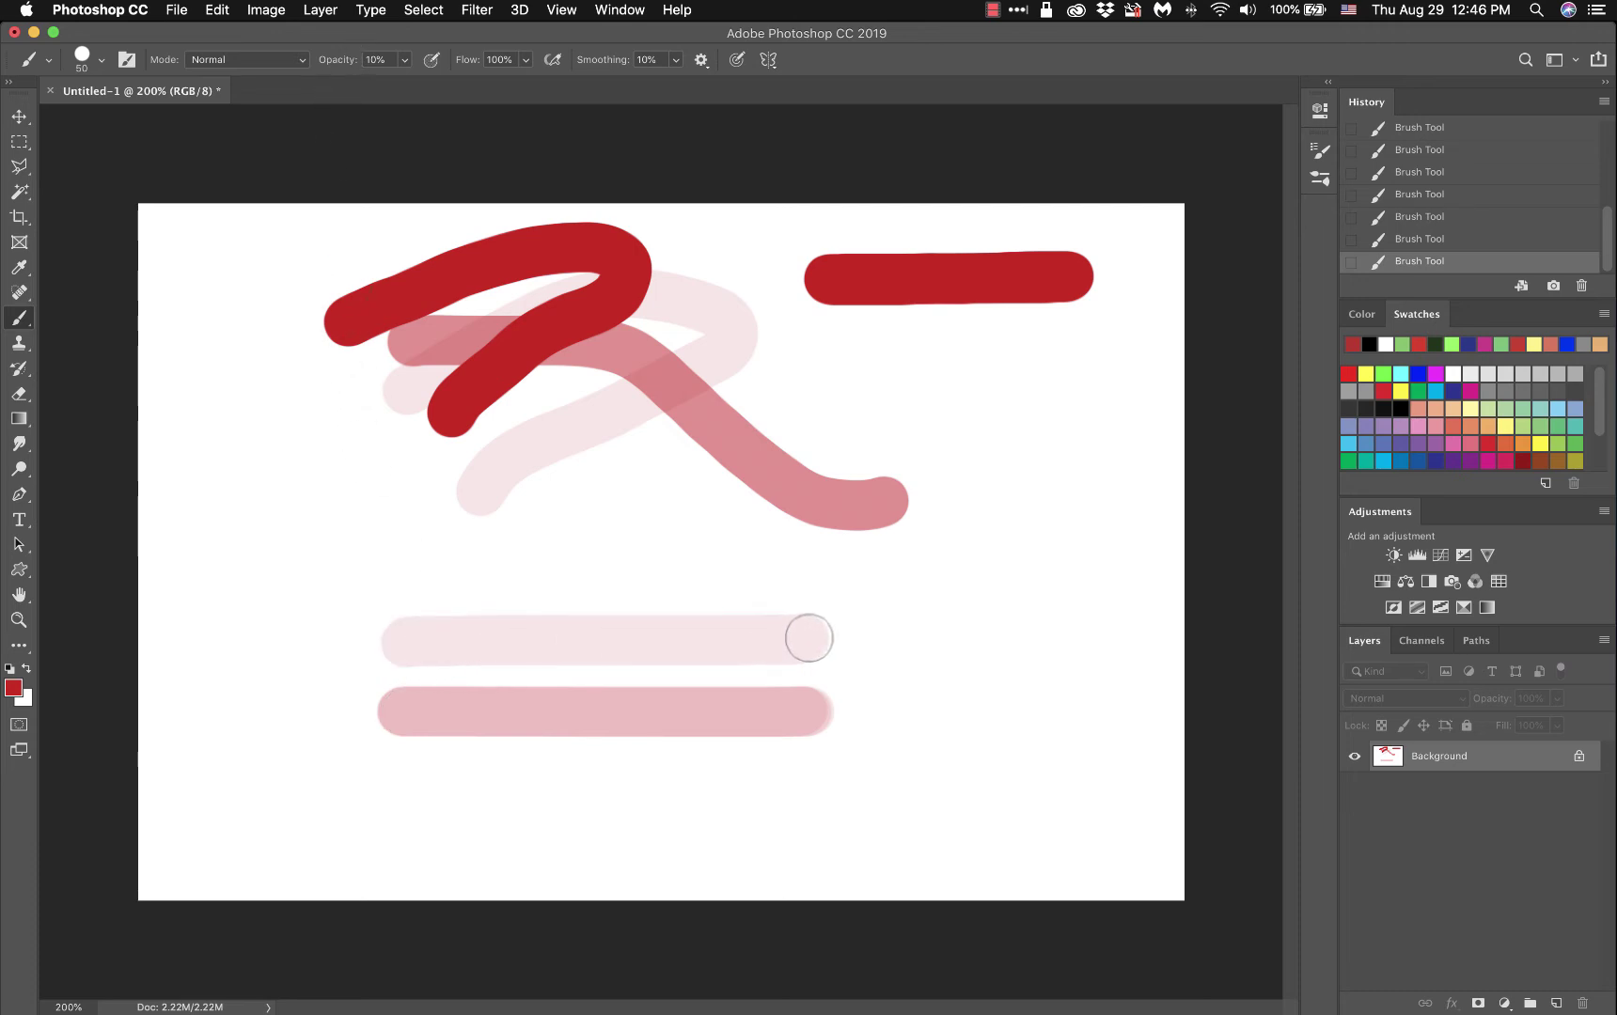
{"action": "left_click_drag", "start_coordinate": [405, 710], "coordinate": [815, 707]}
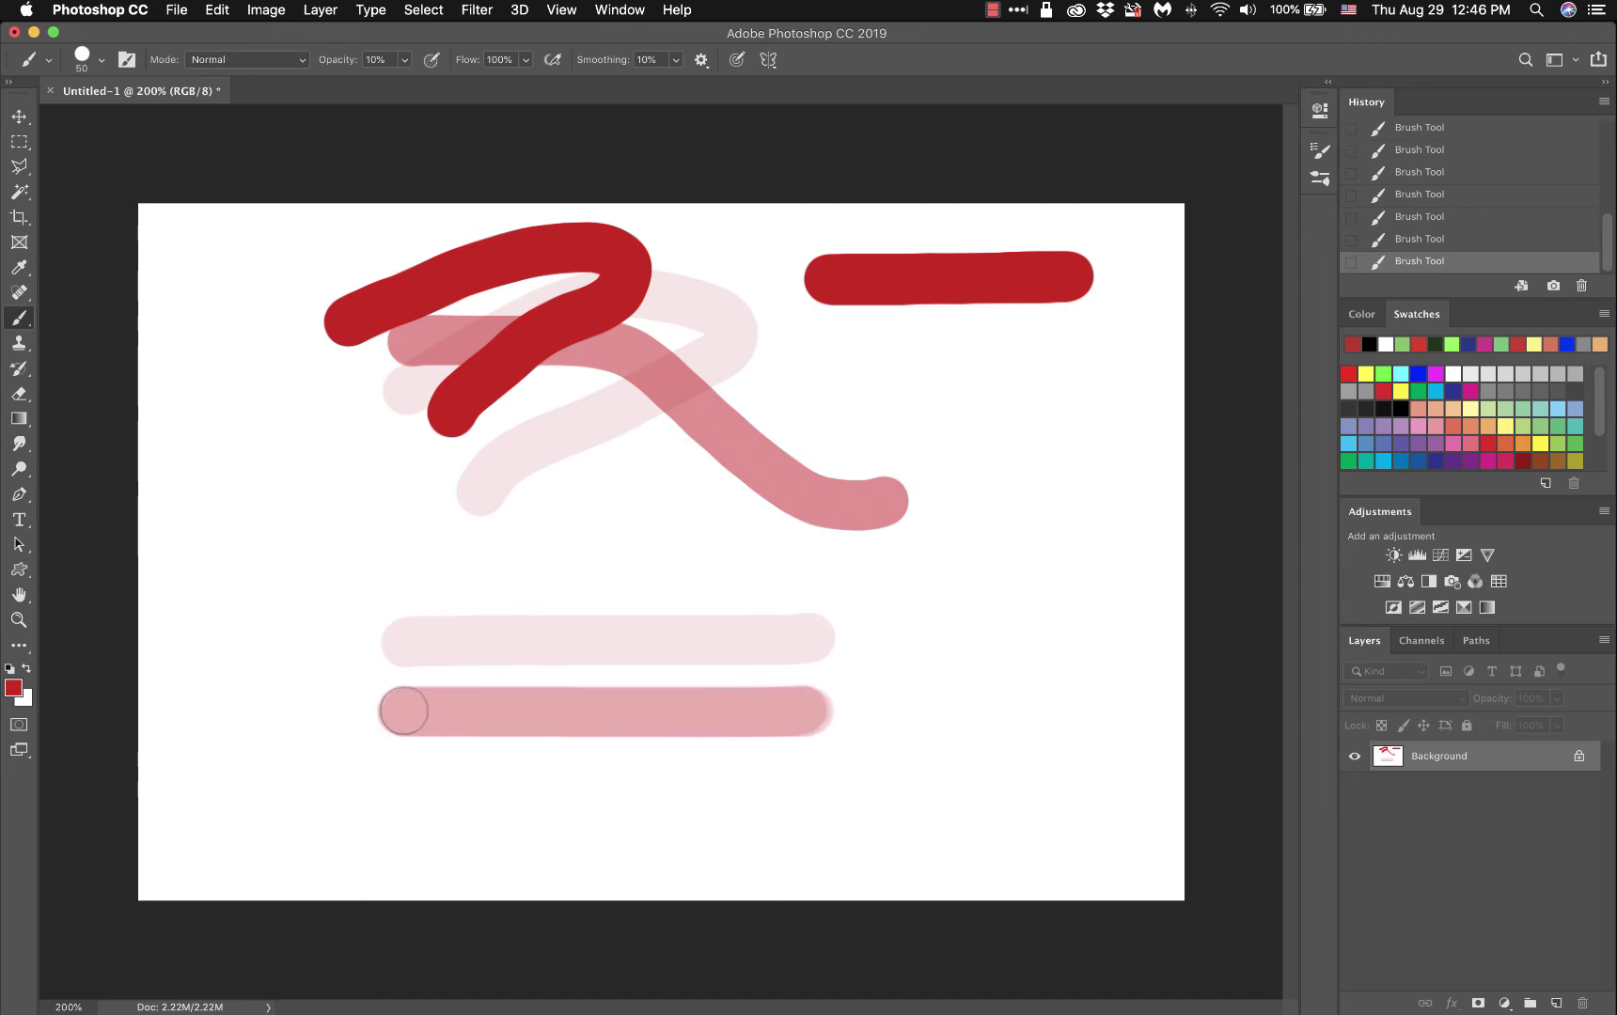
{"action": "left_click_drag", "start_coordinate": [404, 710], "coordinate": [804, 710]}
{"action": "left_click_drag", "start_coordinate": [397, 710], "coordinate": [818, 709]}
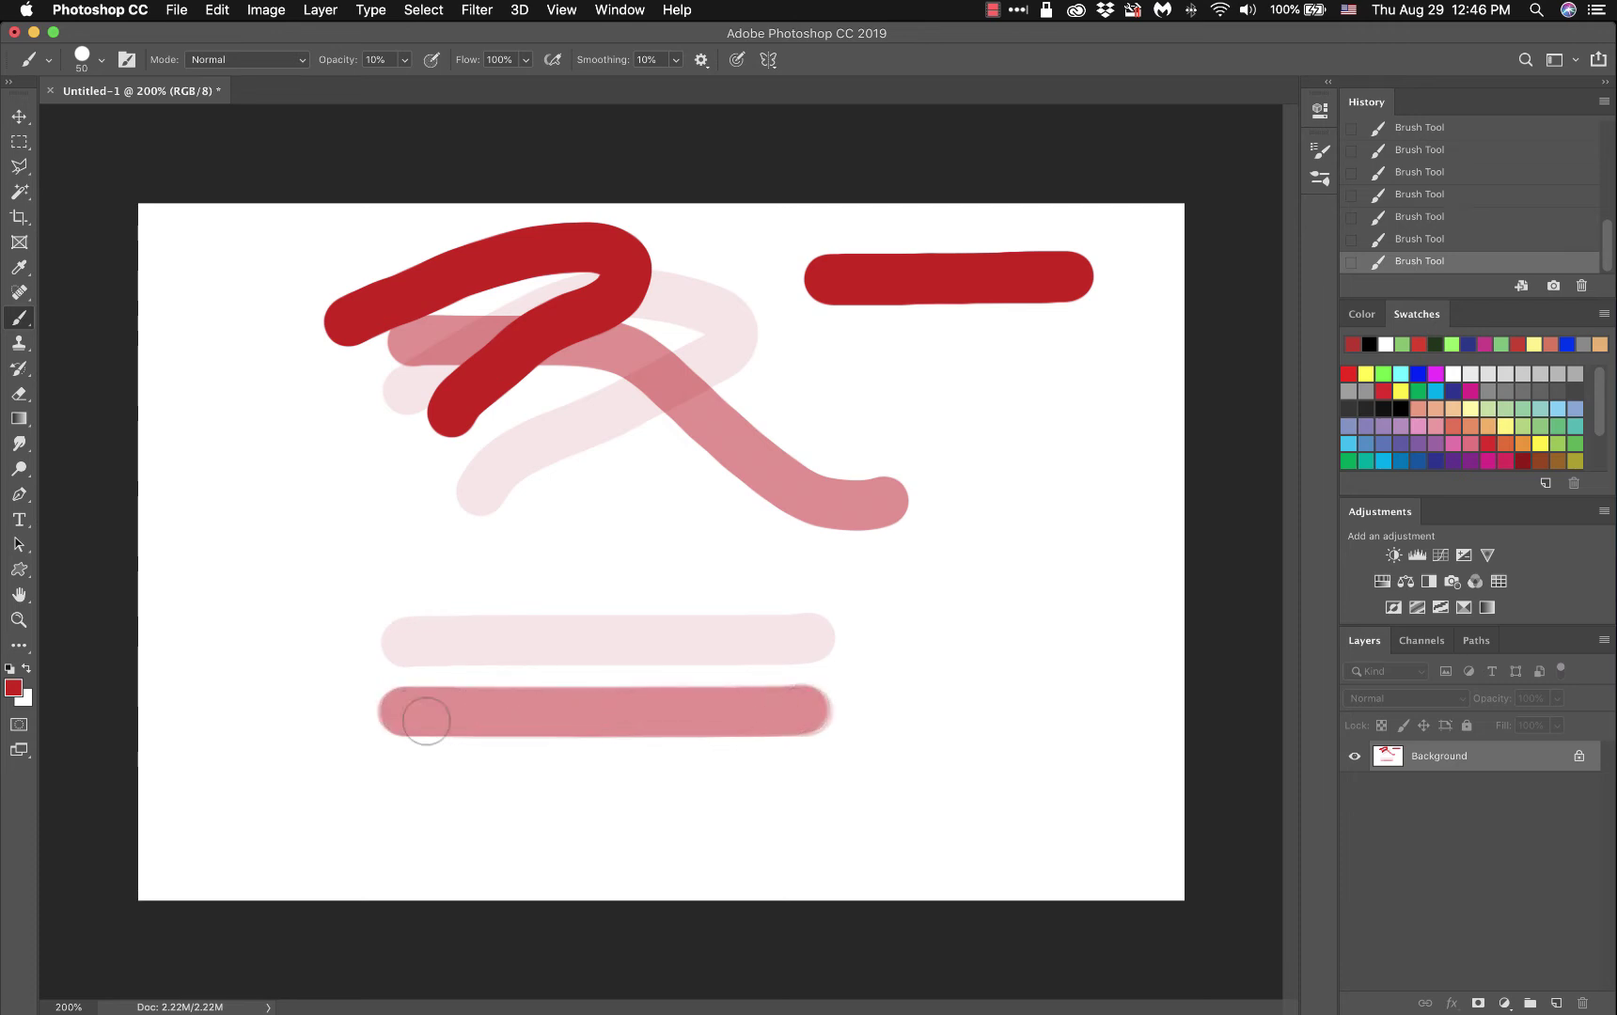
{"action": "left_click_drag", "start_coordinate": [404, 711], "coordinate": [717, 711]}
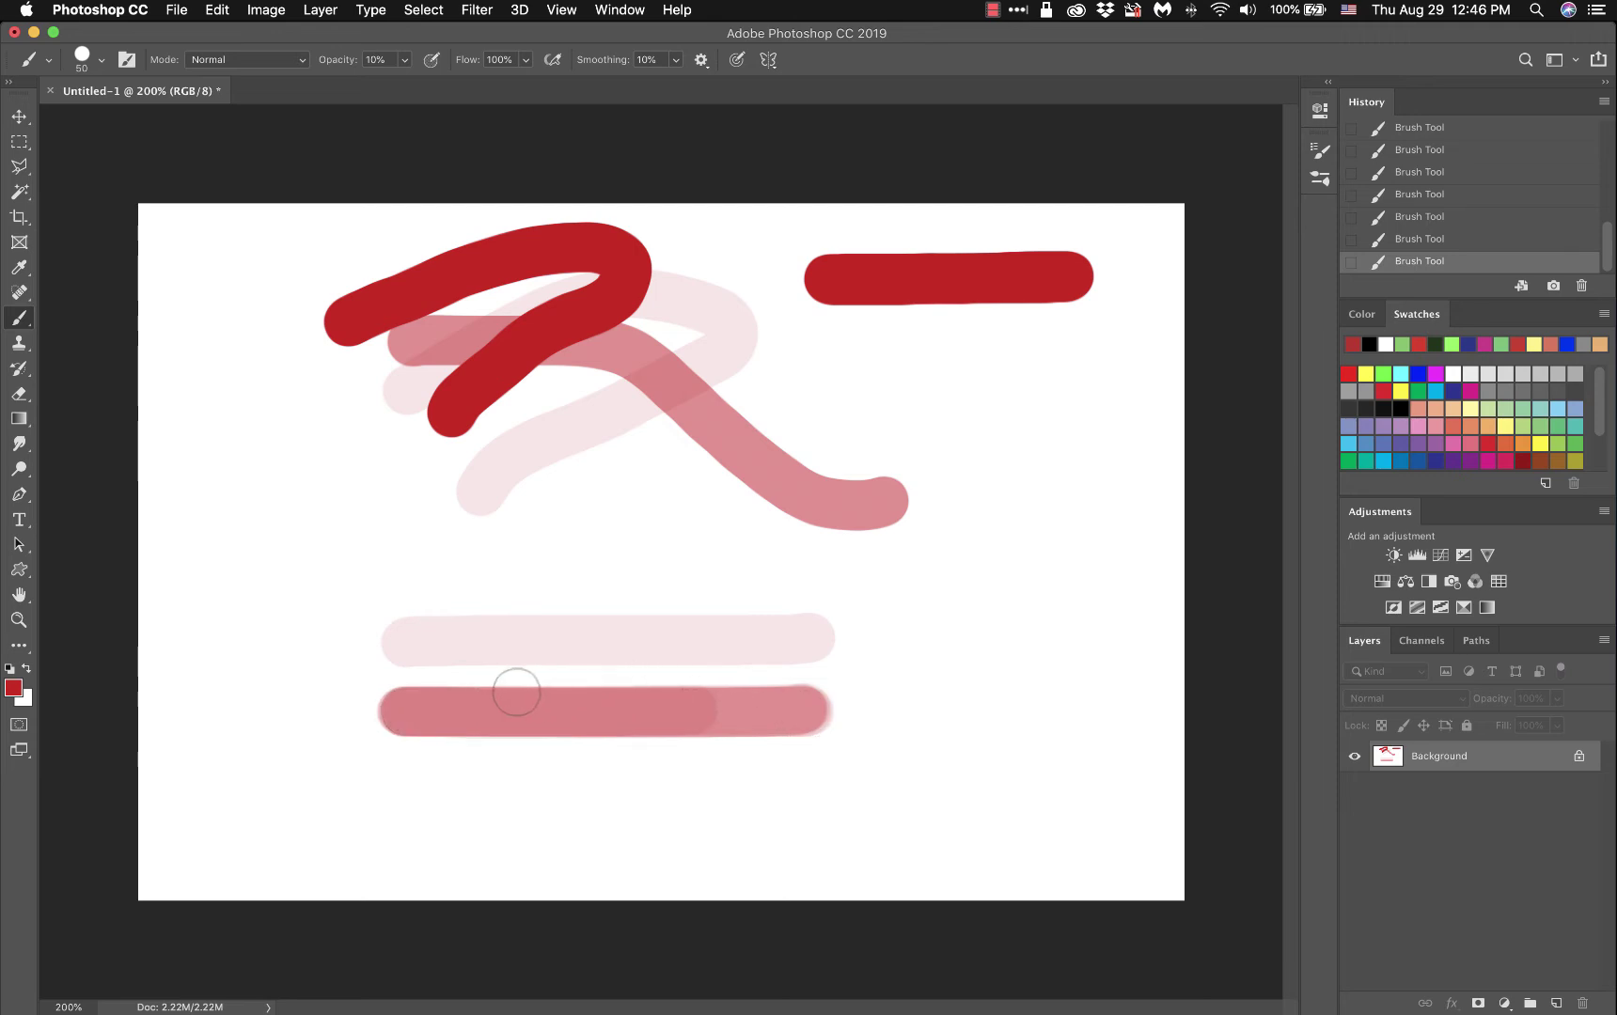
{"action": "mouse_move", "coordinate": [396, 710]}
{"action": "left_mouse_down"}
{"action": "mouse_move", "coordinate": [491, 716]}
{"action": "mouse_move", "coordinate": [406, 711]}
{"action": "mouse_move", "coordinate": [491, 711]}
{"action": "mouse_move", "coordinate": [467, 713]}
{"action": "left_mouse_up"}
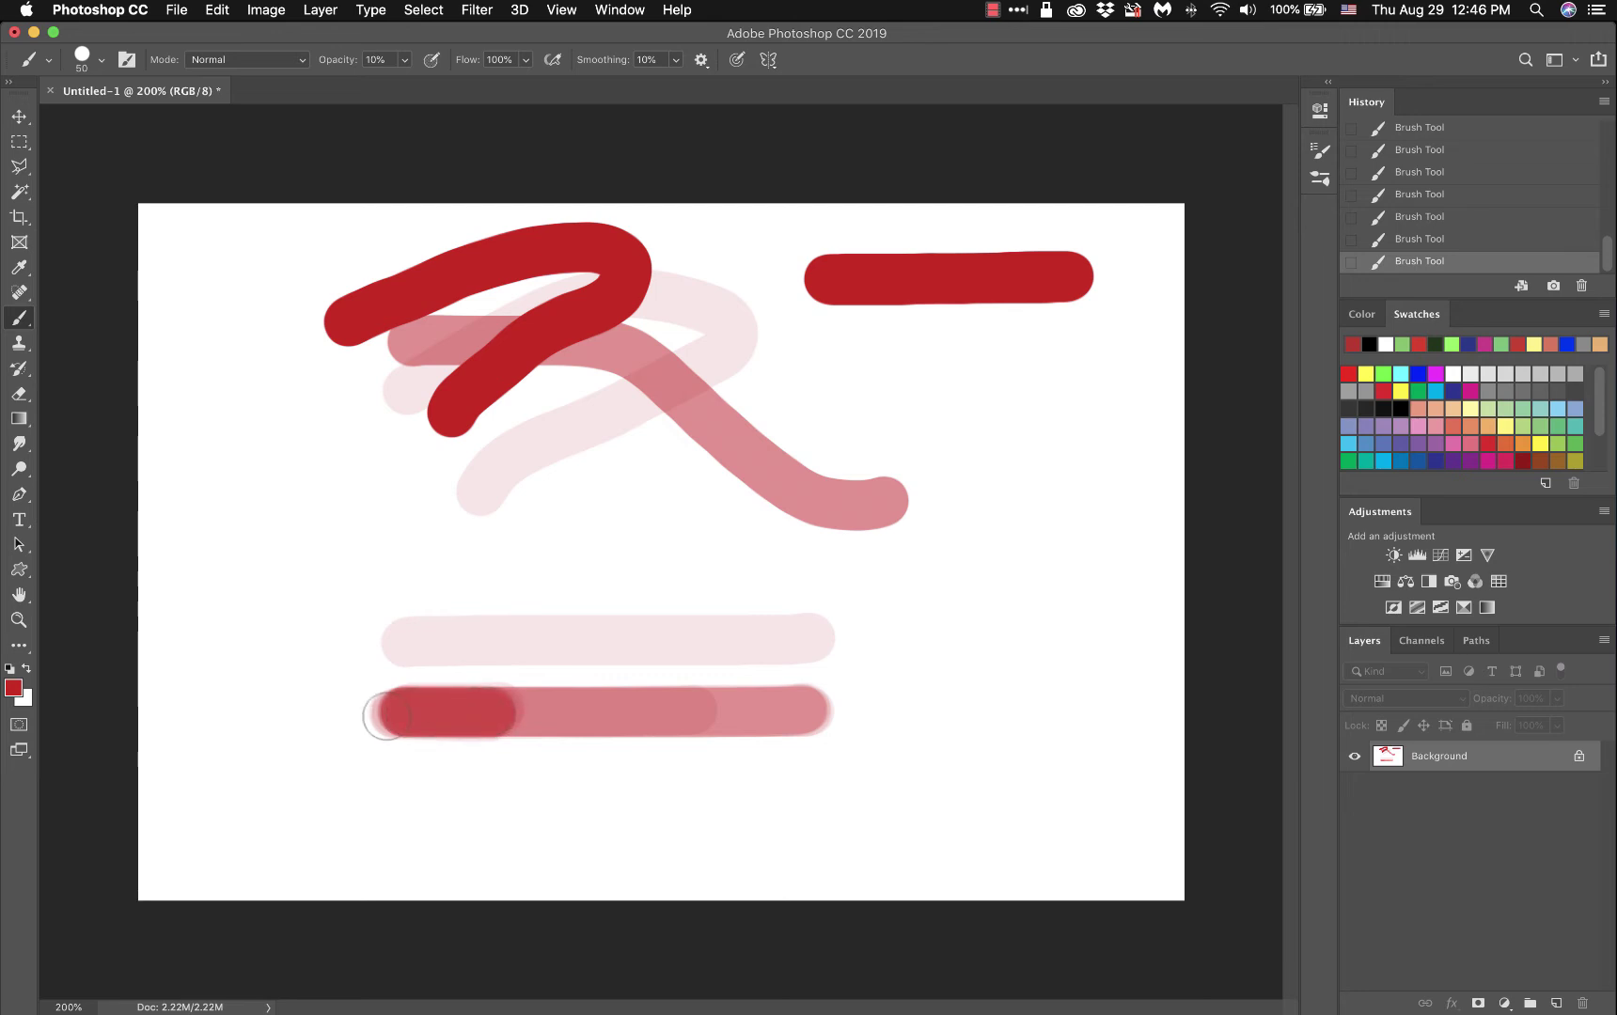
{"action": "mouse_move", "coordinate": [385, 716]}
{"action": "left_mouse_down"}
{"action": "mouse_move", "coordinate": [496, 715]}
{"action": "mouse_move", "coordinate": [409, 716]}
{"action": "mouse_move", "coordinate": [478, 715]}
{"action": "left_mouse_up"}
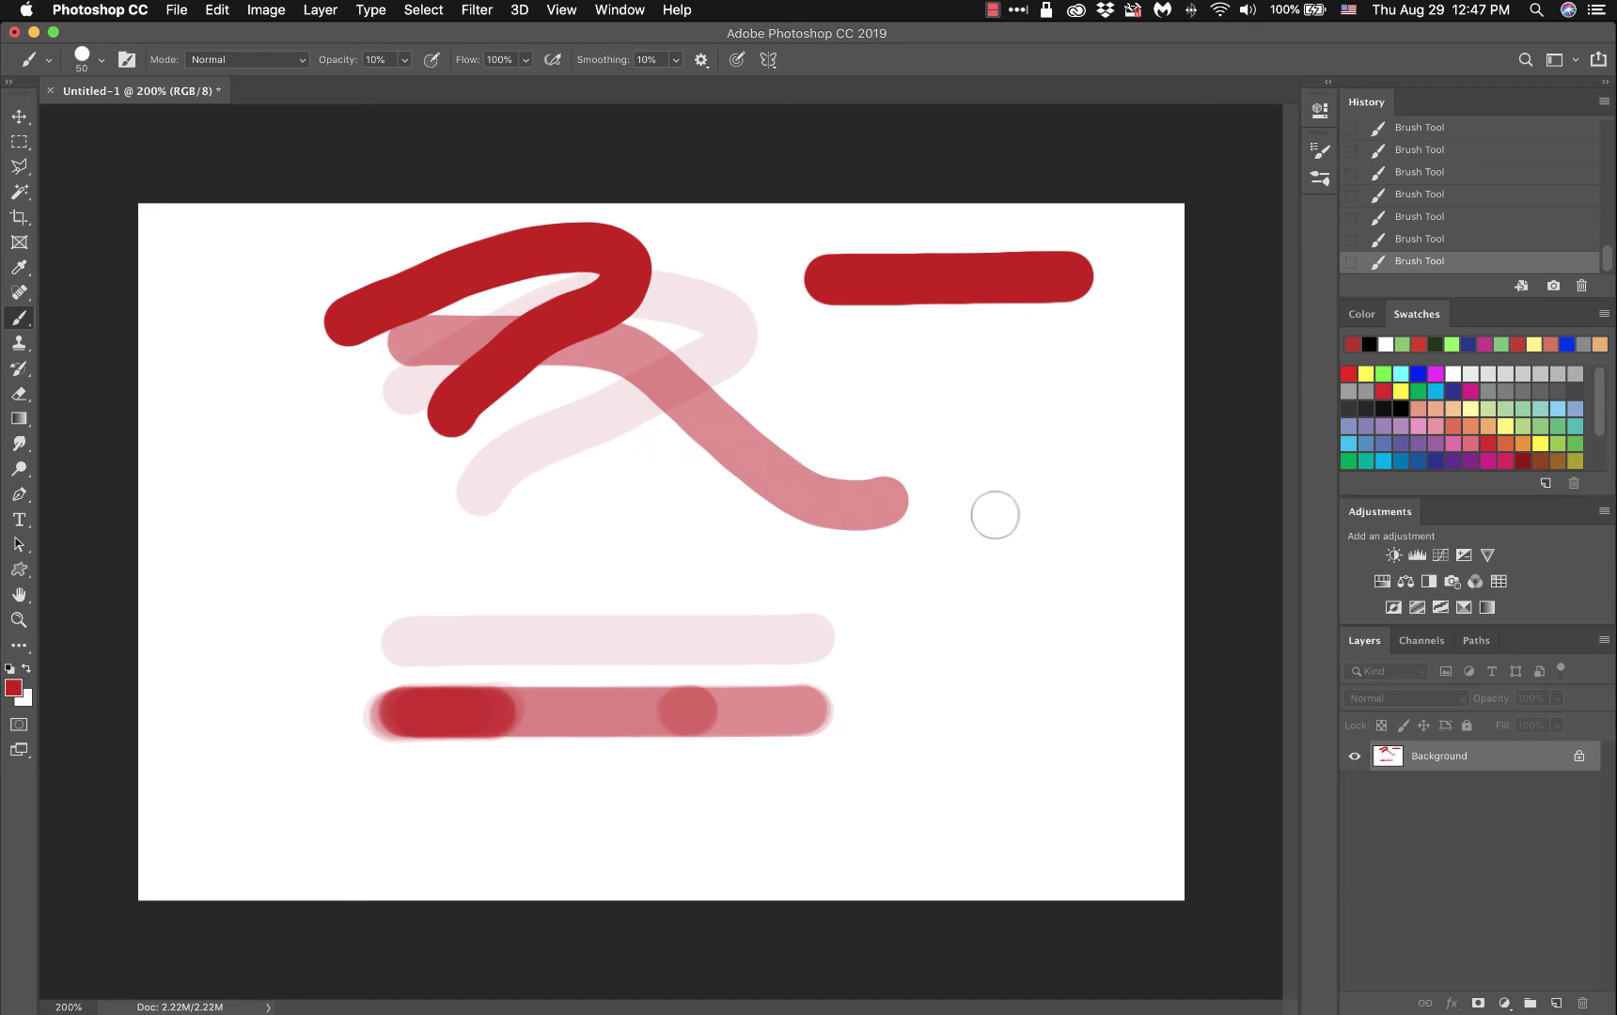
Step: Paint a fan of overlapping 10% opacity strokes radiating downward from one point near the canvas's right edge
{"action": "left_click_drag", "start_coordinate": [1048, 463], "coordinate": [964, 536]}
{"action": "mouse_move", "coordinate": [1043, 473]}
{"action": "left_mouse_down"}
{"action": "mouse_move", "coordinate": [1055, 550]}
{"action": "mouse_move", "coordinate": [1051, 480]}
{"action": "mouse_move", "coordinate": [1111, 551]}
{"action": "mouse_move", "coordinate": [1053, 473]}
{"action": "mouse_move", "coordinate": [1019, 586]}
{"action": "mouse_move", "coordinate": [1037, 471]}
{"action": "mouse_move", "coordinate": [960, 508]}
{"action": "left_mouse_up"}
{"action": "mouse_move", "coordinate": [1044, 469]}
{"action": "left_mouse_down"}
{"action": "mouse_move", "coordinate": [989, 537]}
{"action": "mouse_move", "coordinate": [1049, 519]}
{"action": "mouse_move", "coordinate": [1056, 474]}
{"action": "mouse_move", "coordinate": [1062, 571]}
{"action": "left_mouse_up"}
{"action": "mouse_move", "coordinate": [1062, 452]}
{"action": "left_mouse_down"}
{"action": "mouse_move", "coordinate": [1120, 551]}
{"action": "mouse_move", "coordinate": [1054, 453]}
{"action": "mouse_move", "coordinate": [1104, 497]}
{"action": "mouse_move", "coordinate": [1044, 454]}
{"action": "mouse_move", "coordinate": [923, 464]}
{"action": "mouse_move", "coordinate": [996, 477]}
{"action": "mouse_move", "coordinate": [1005, 457]}
{"action": "mouse_move", "coordinate": [936, 503]}
{"action": "mouse_move", "coordinate": [1043, 452]}
{"action": "mouse_move", "coordinate": [964, 551]}
{"action": "mouse_move", "coordinate": [1042, 486]}
{"action": "mouse_move", "coordinate": [986, 590]}
{"action": "mouse_move", "coordinate": [1049, 590]}
{"action": "mouse_move", "coordinate": [1044, 500]}
{"action": "mouse_move", "coordinate": [1053, 677]}
{"action": "mouse_move", "coordinate": [1062, 494]}
{"action": "mouse_move", "coordinate": [1091, 628]}
{"action": "left_mouse_up"}
{"action": "left_click_drag", "start_coordinate": [1049, 491], "coordinate": [1053, 647]}
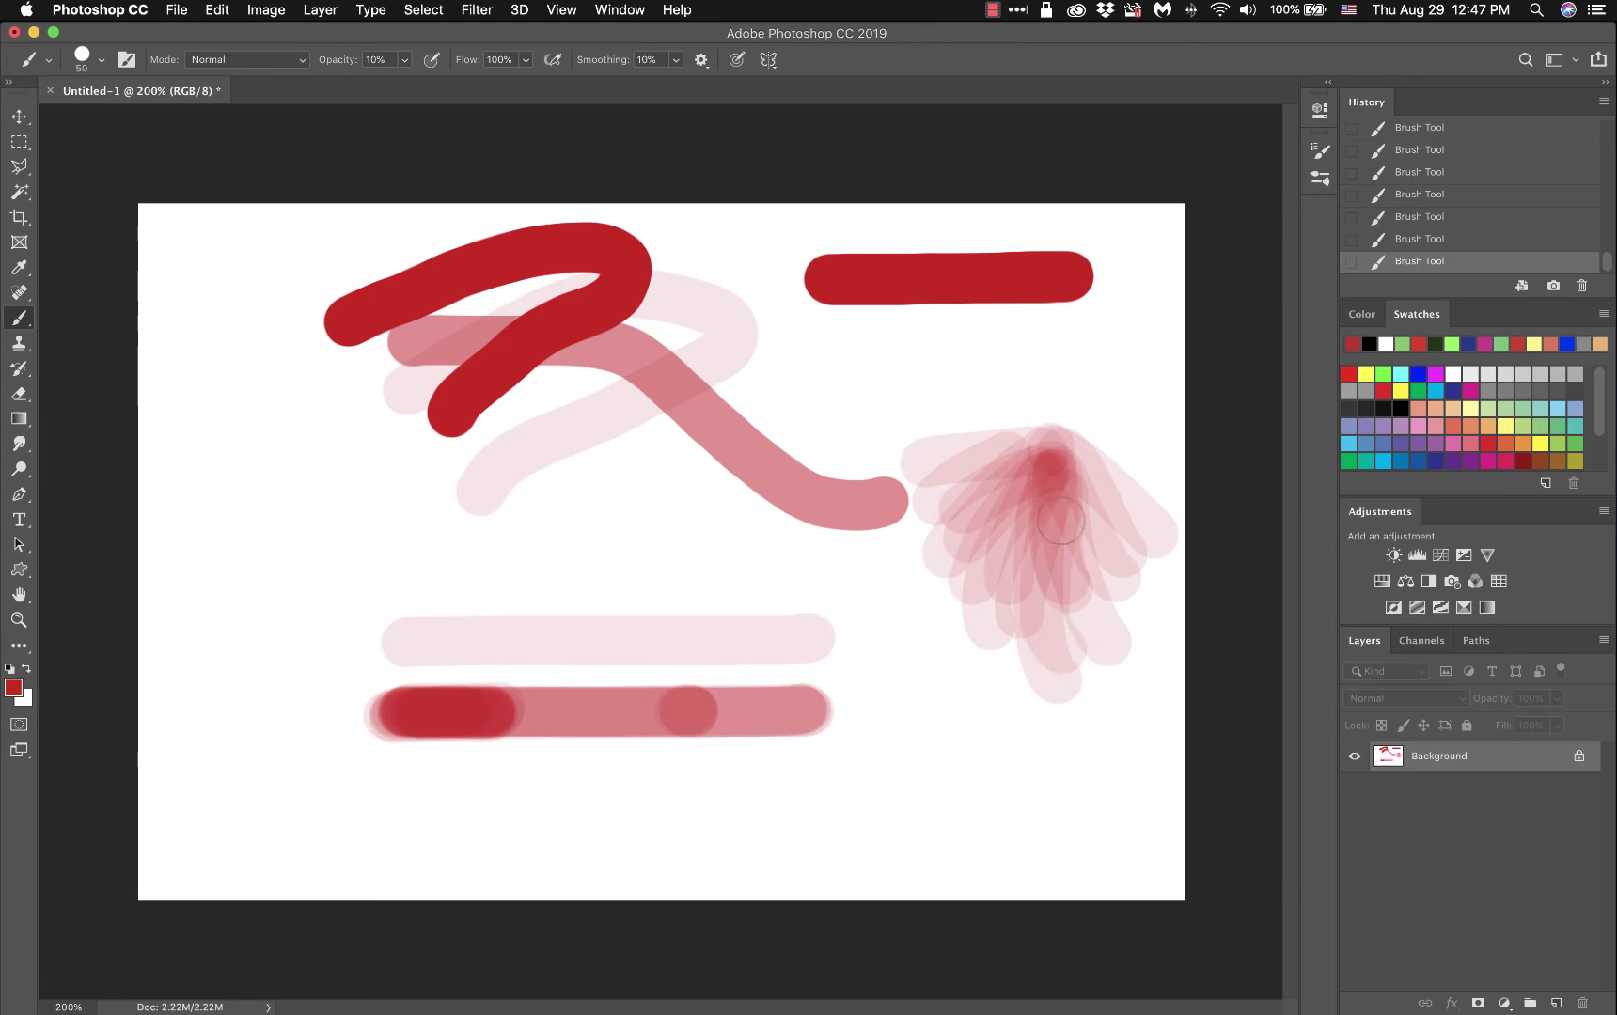
{"action": "left_click_drag", "start_coordinate": [1049, 461], "coordinate": [919, 609]}
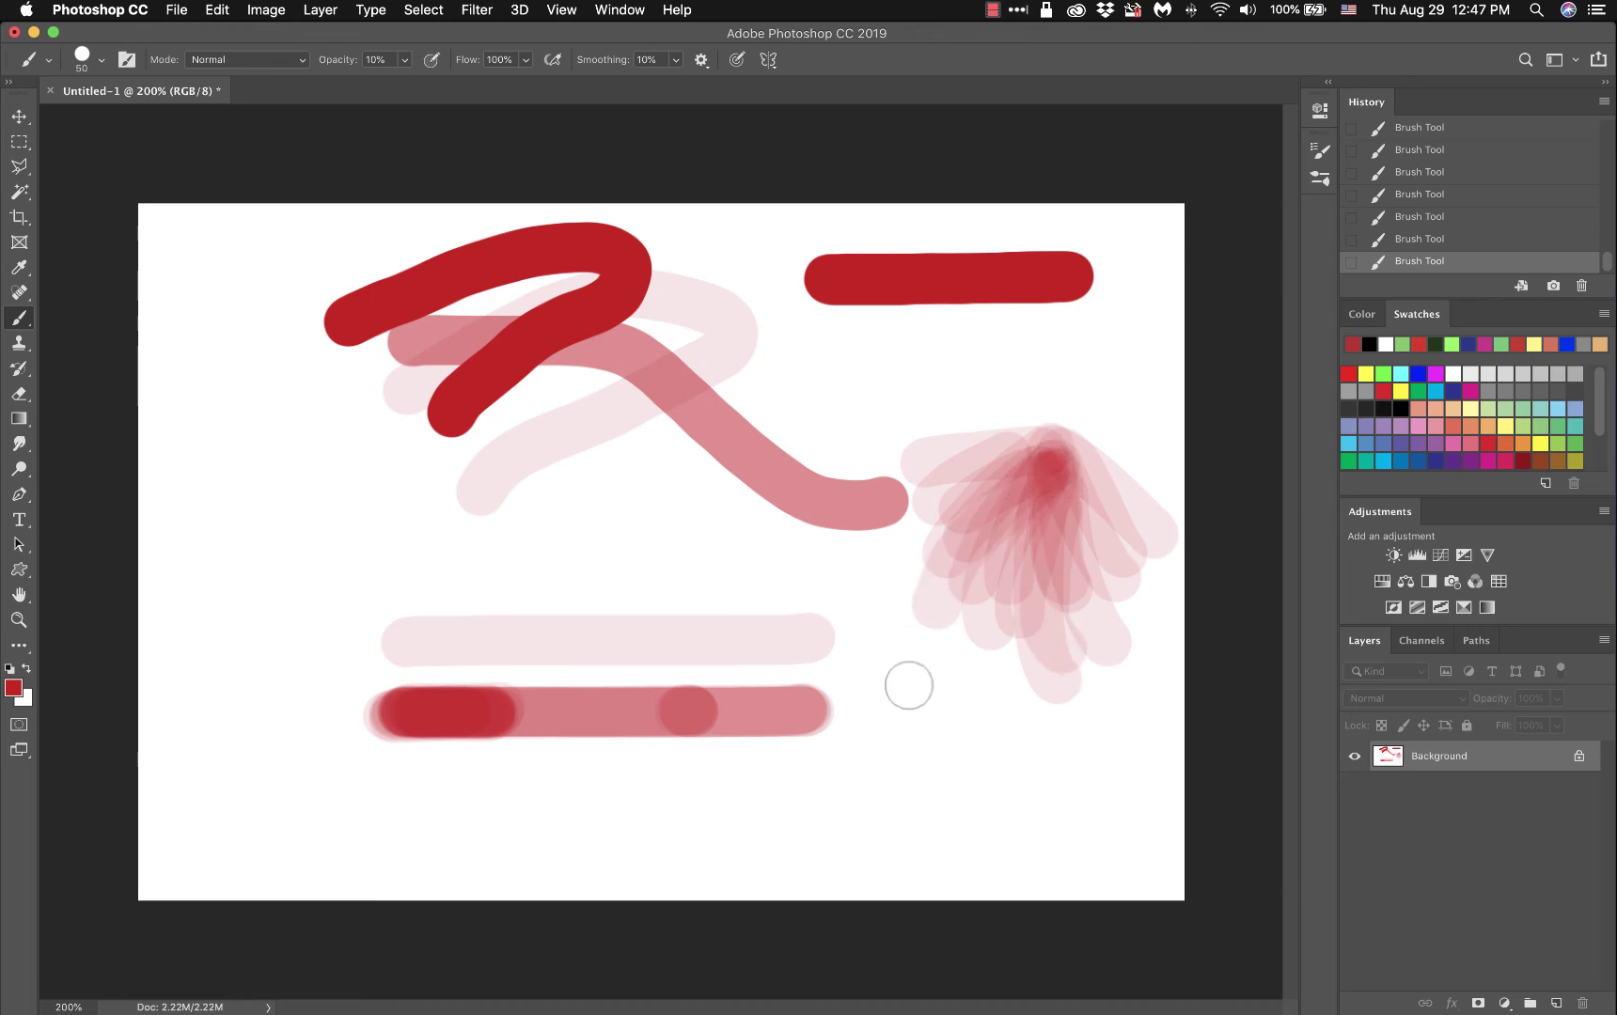
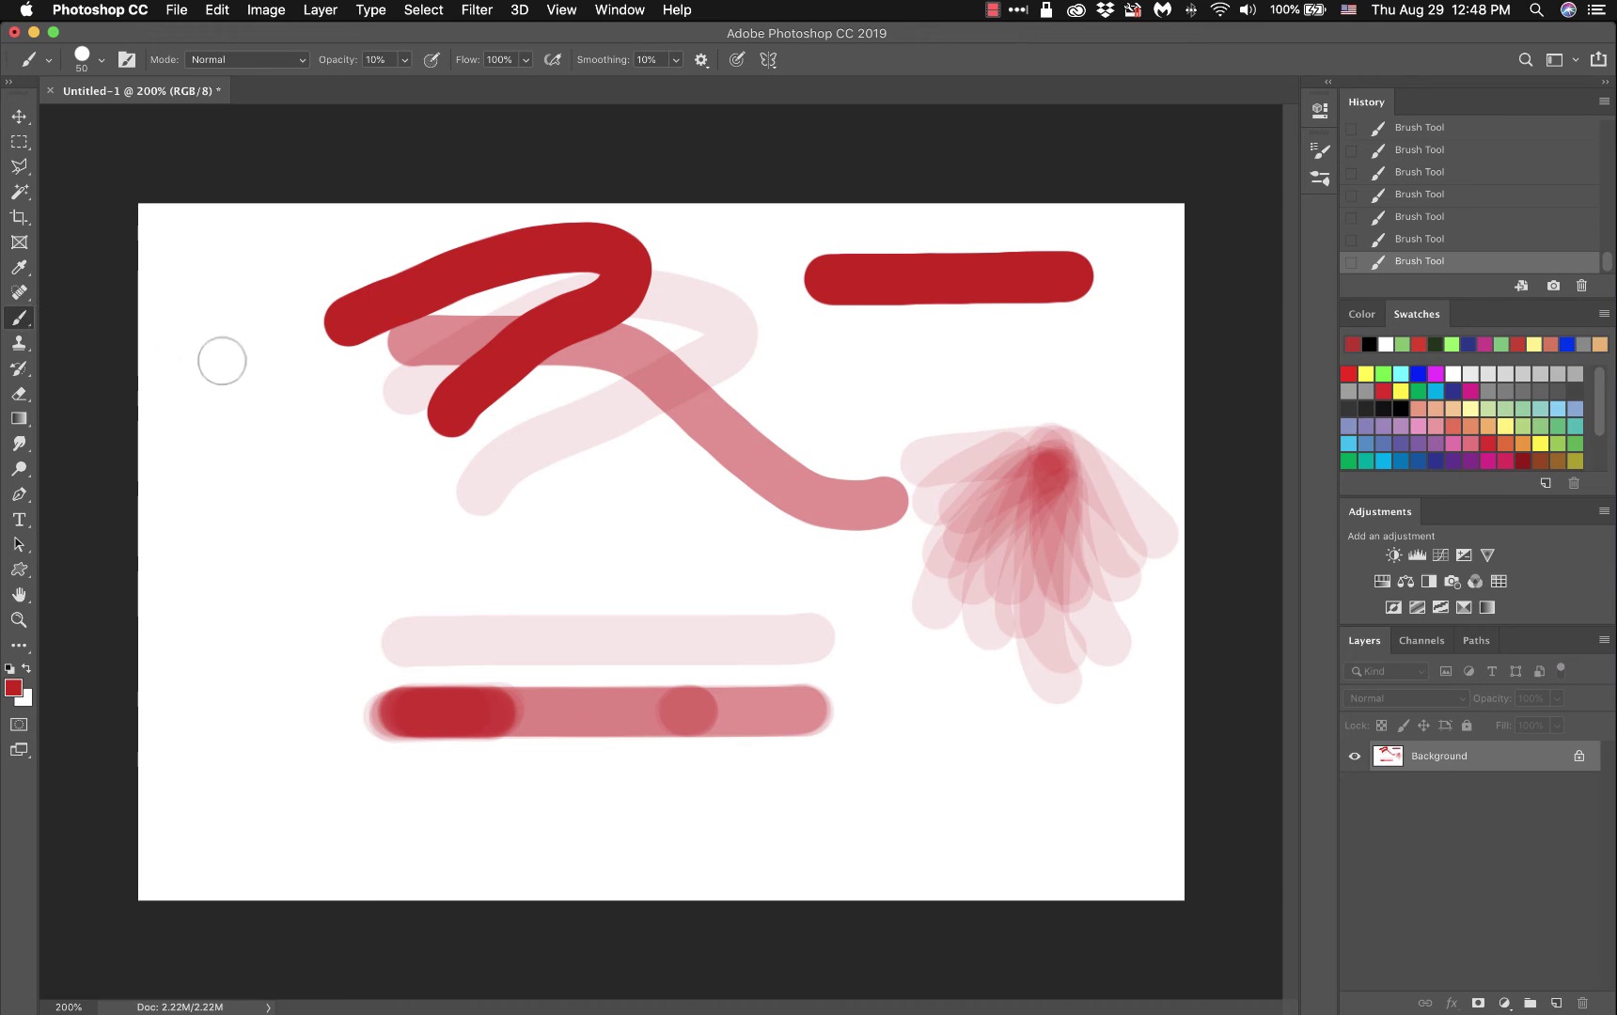
Step: Narrow the Photoshop window to expose the desktop, try to sample a wallpaper color from the Brush tool, and return to Photoshop
{"action": "key", "text": "alt"}
{"action": "left_click", "coordinate": [53, 33]}
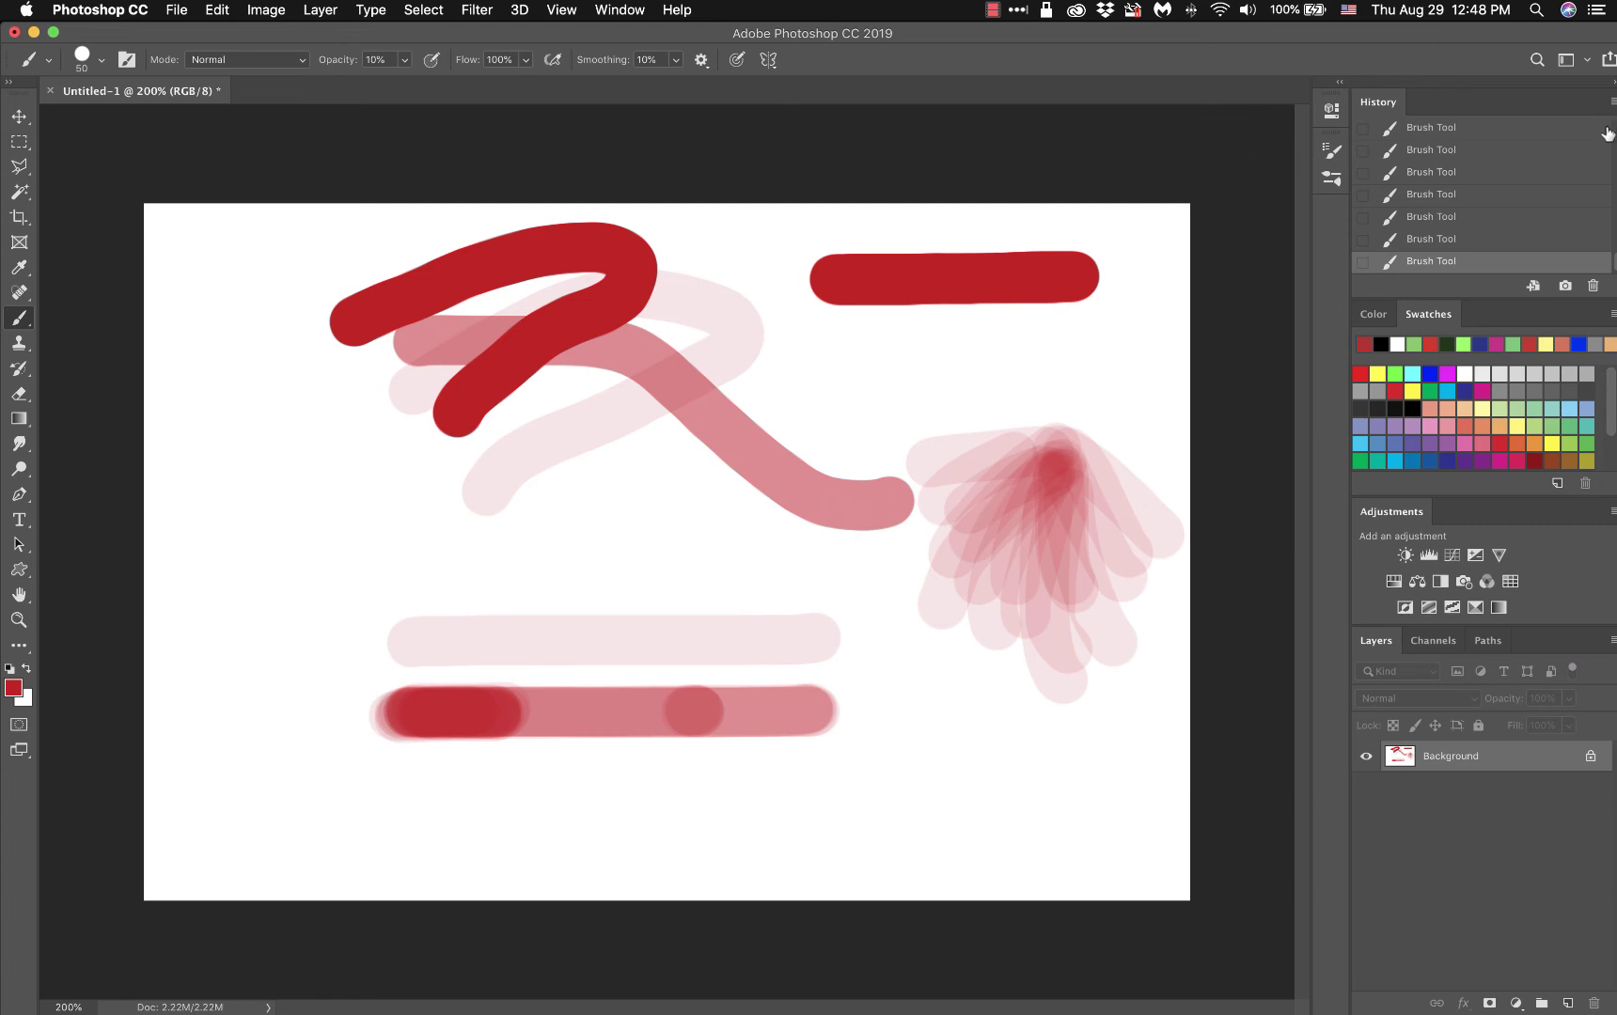
{"action": "left_click_drag", "start_coordinate": [1615, 137], "coordinate": [1337, 143]}
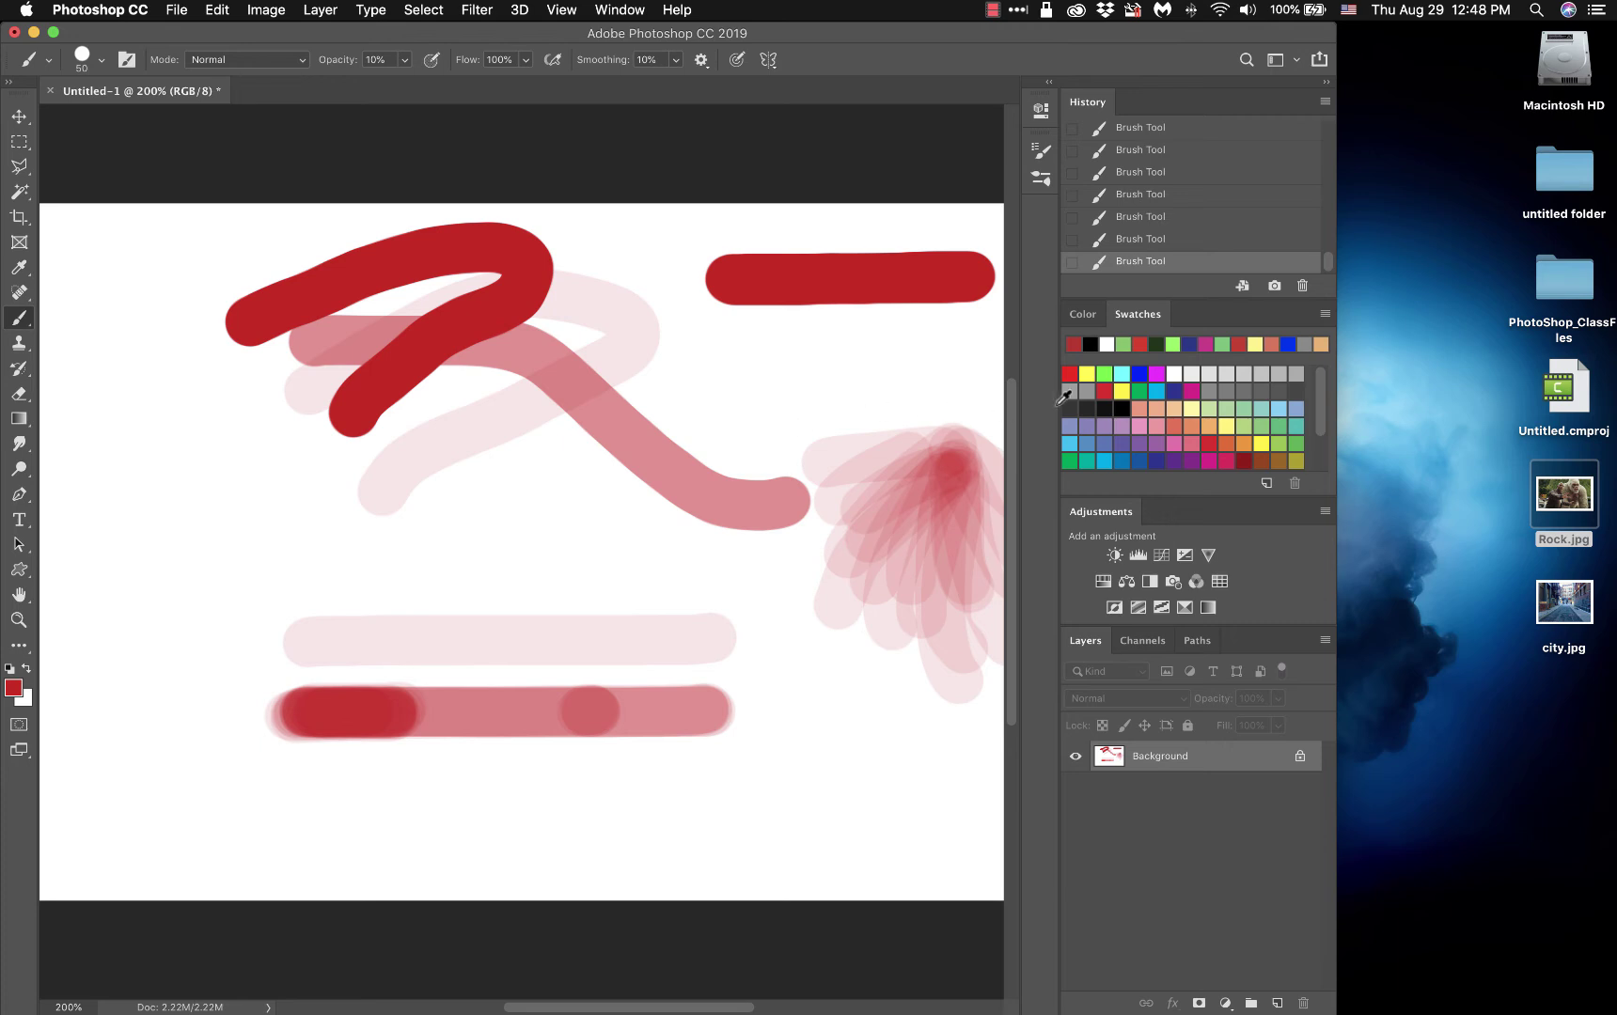
{"action": "left_click", "coordinate": [1393, 380], "text": "alt"}
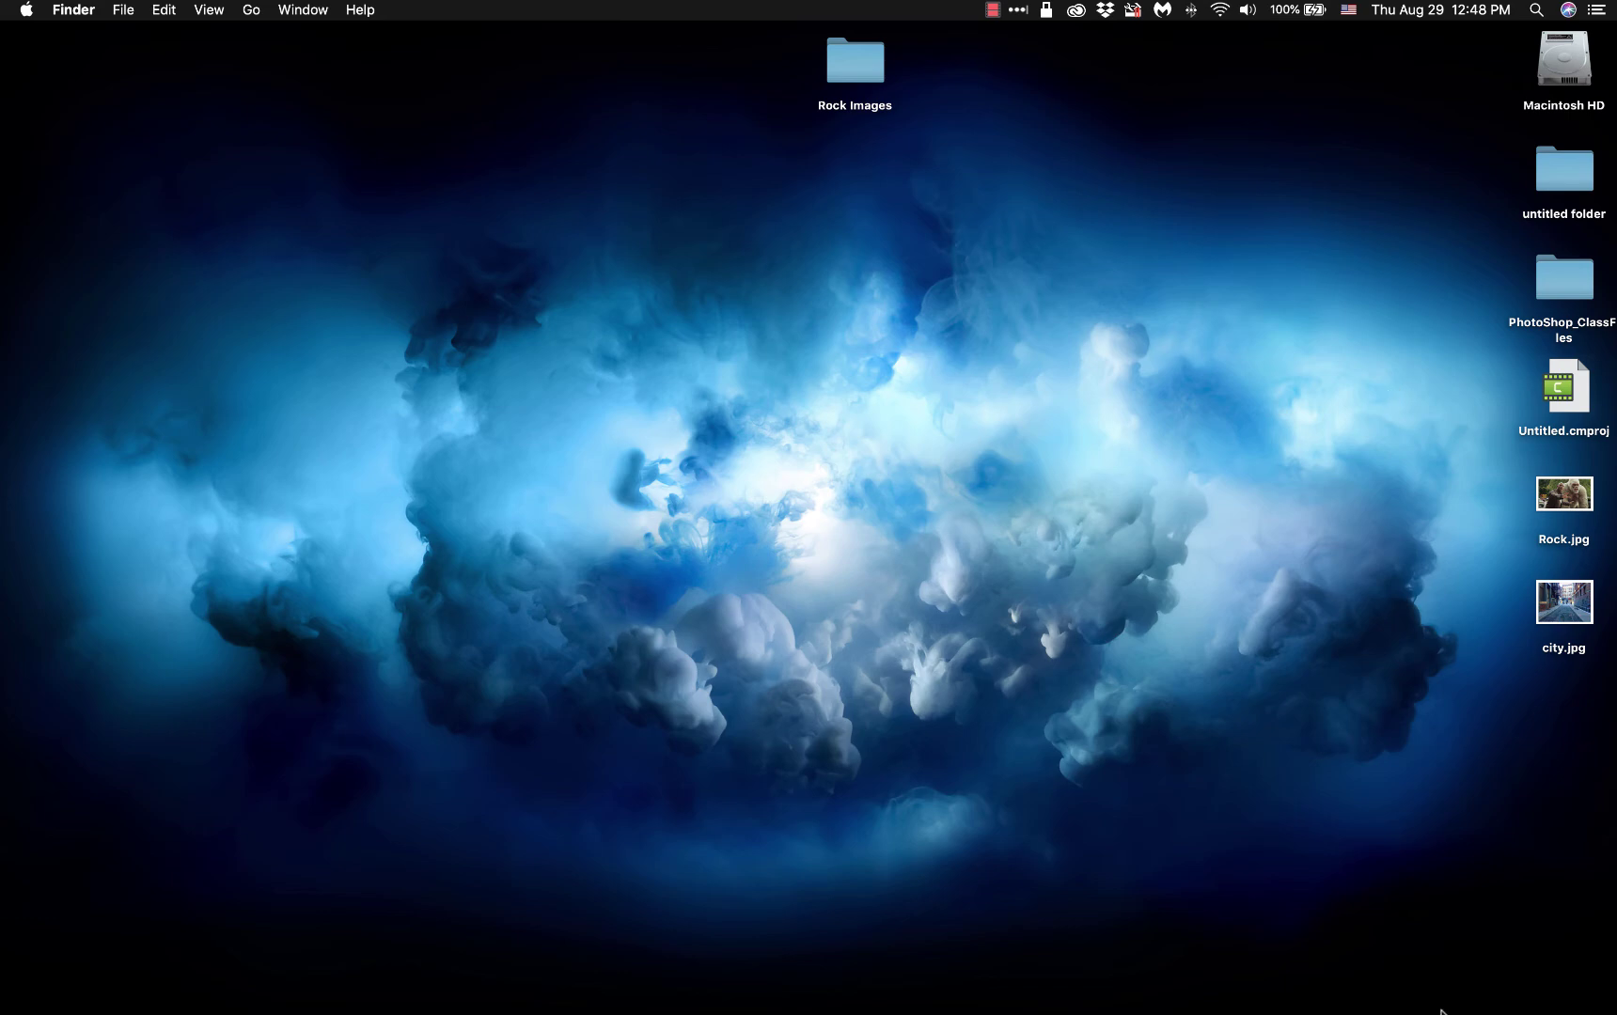
{"action": "mouse_move", "coordinate": [1, 1]}
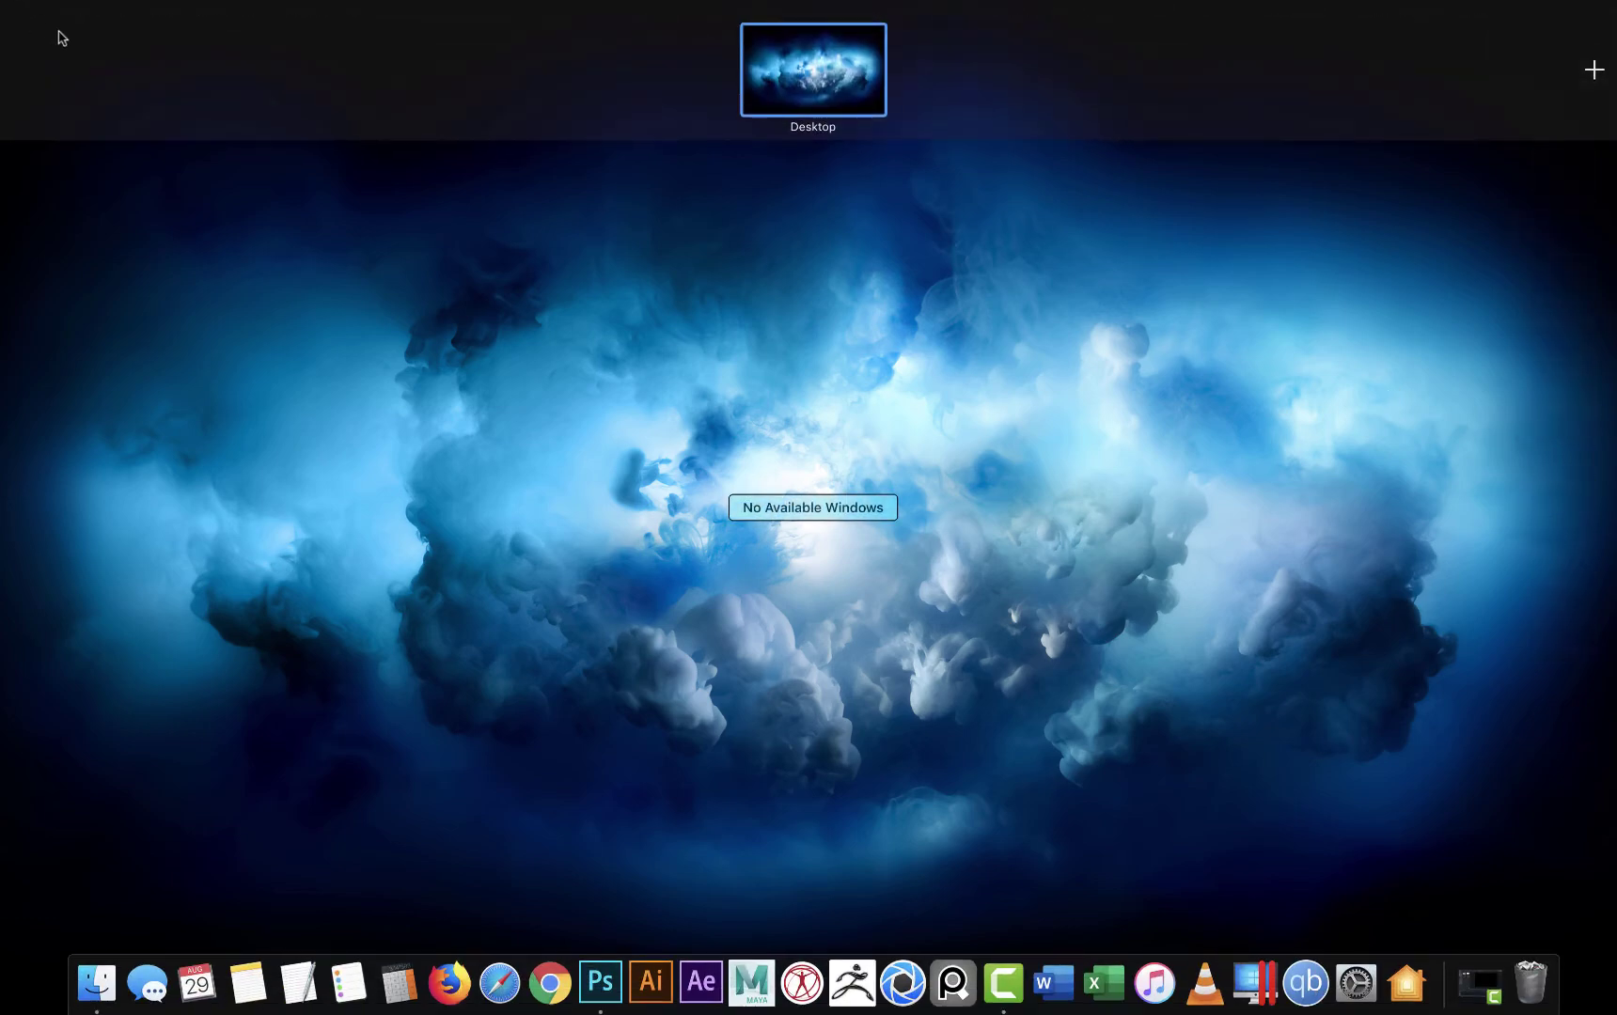
{"action": "left_click", "coordinate": [601, 982]}
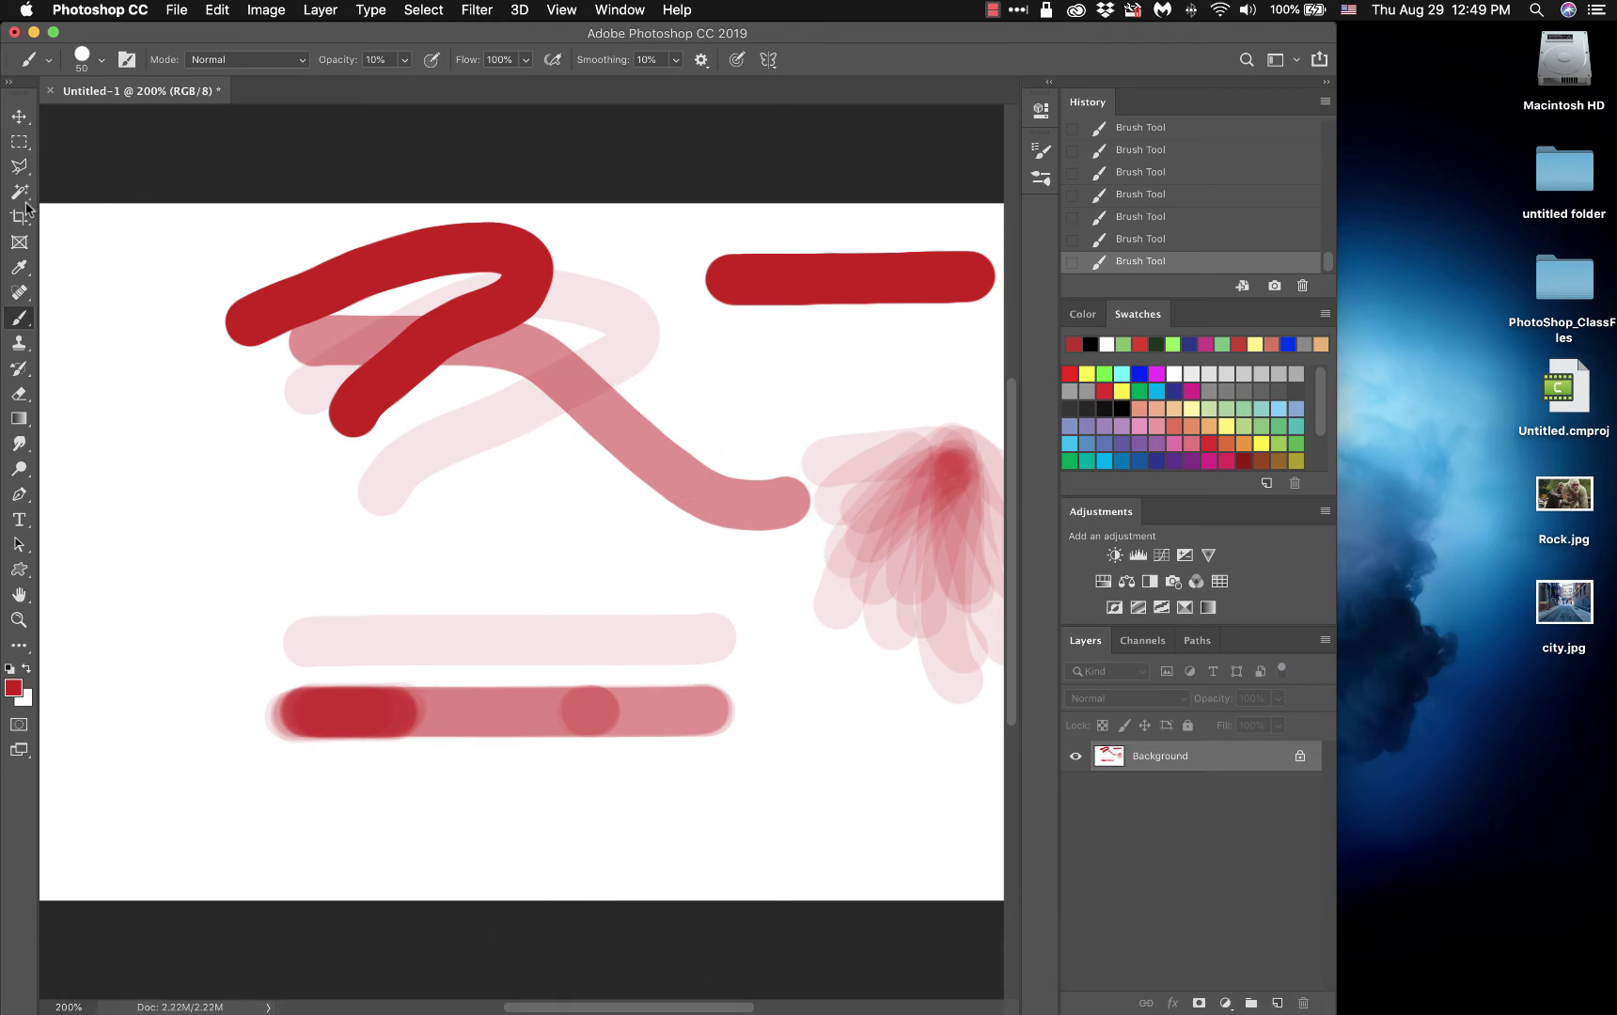
Step: Try to sample a color from the desktop wallpaper with the Eyedropper tool, and switch back to the Brush tool
{"action": "left_click", "coordinate": [19, 267]}
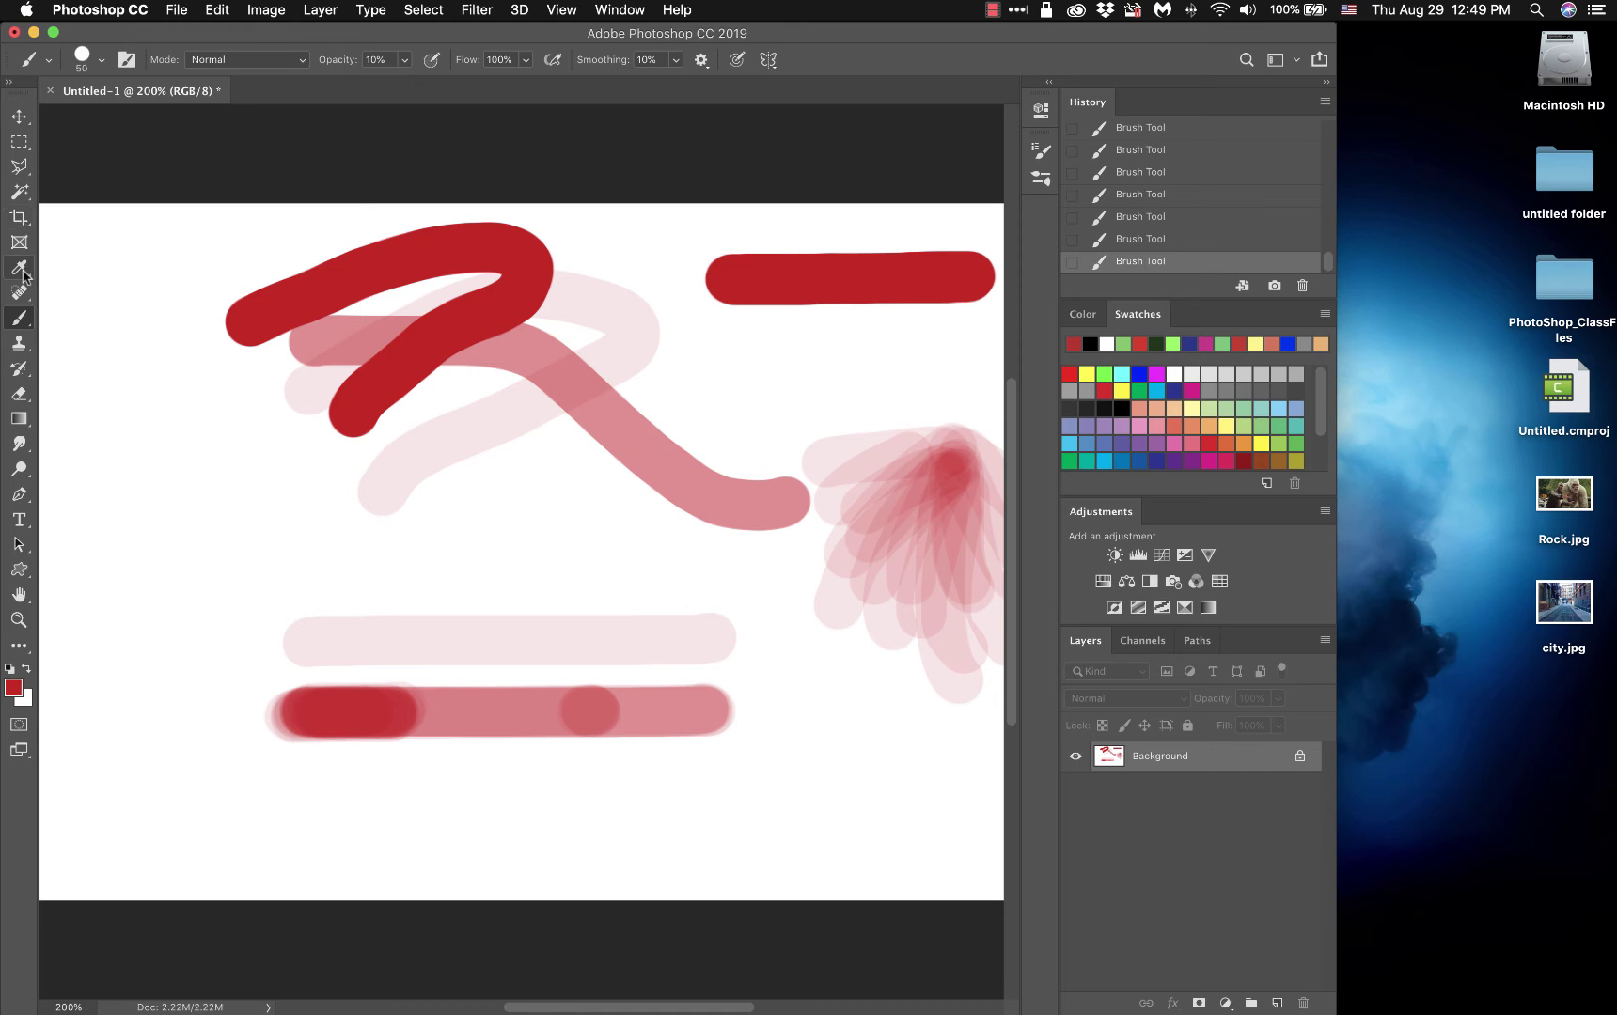
{"action": "left_click", "coordinate": [1480, 403]}
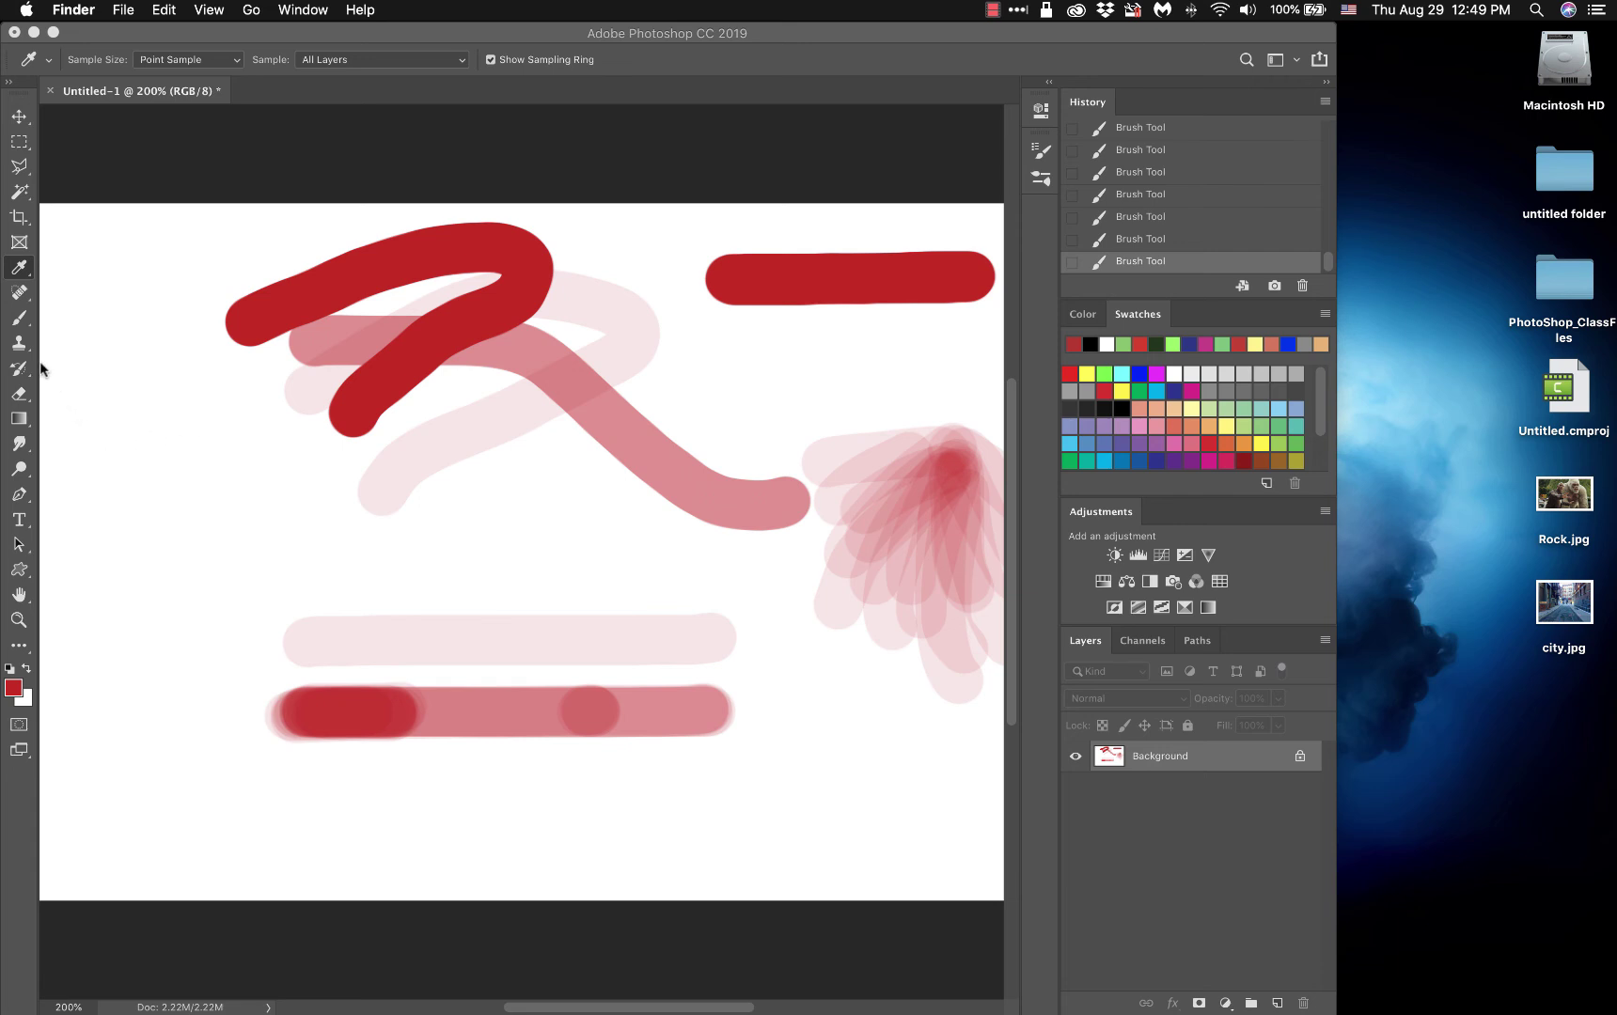
{"action": "left_click", "coordinate": [20, 318]}
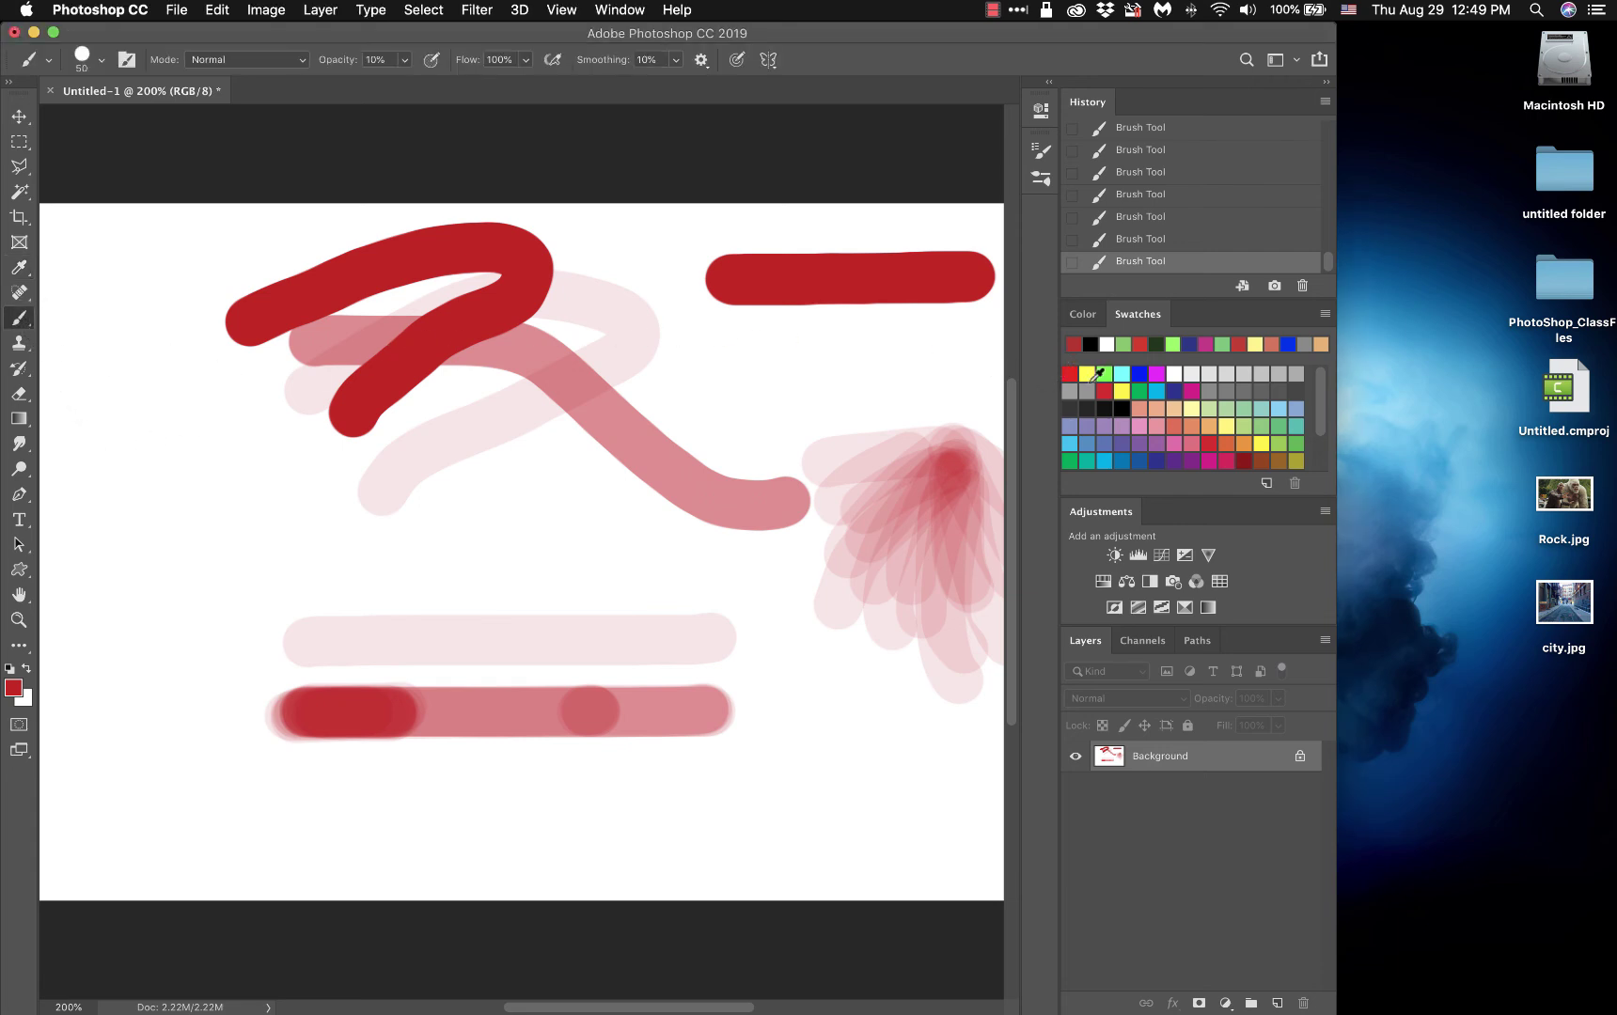
Step: Set the foreground color to the green swatch and to the olive swatch, and try again to sample the desktop wallpaper
{"action": "left_click", "coordinate": [1069, 460]}
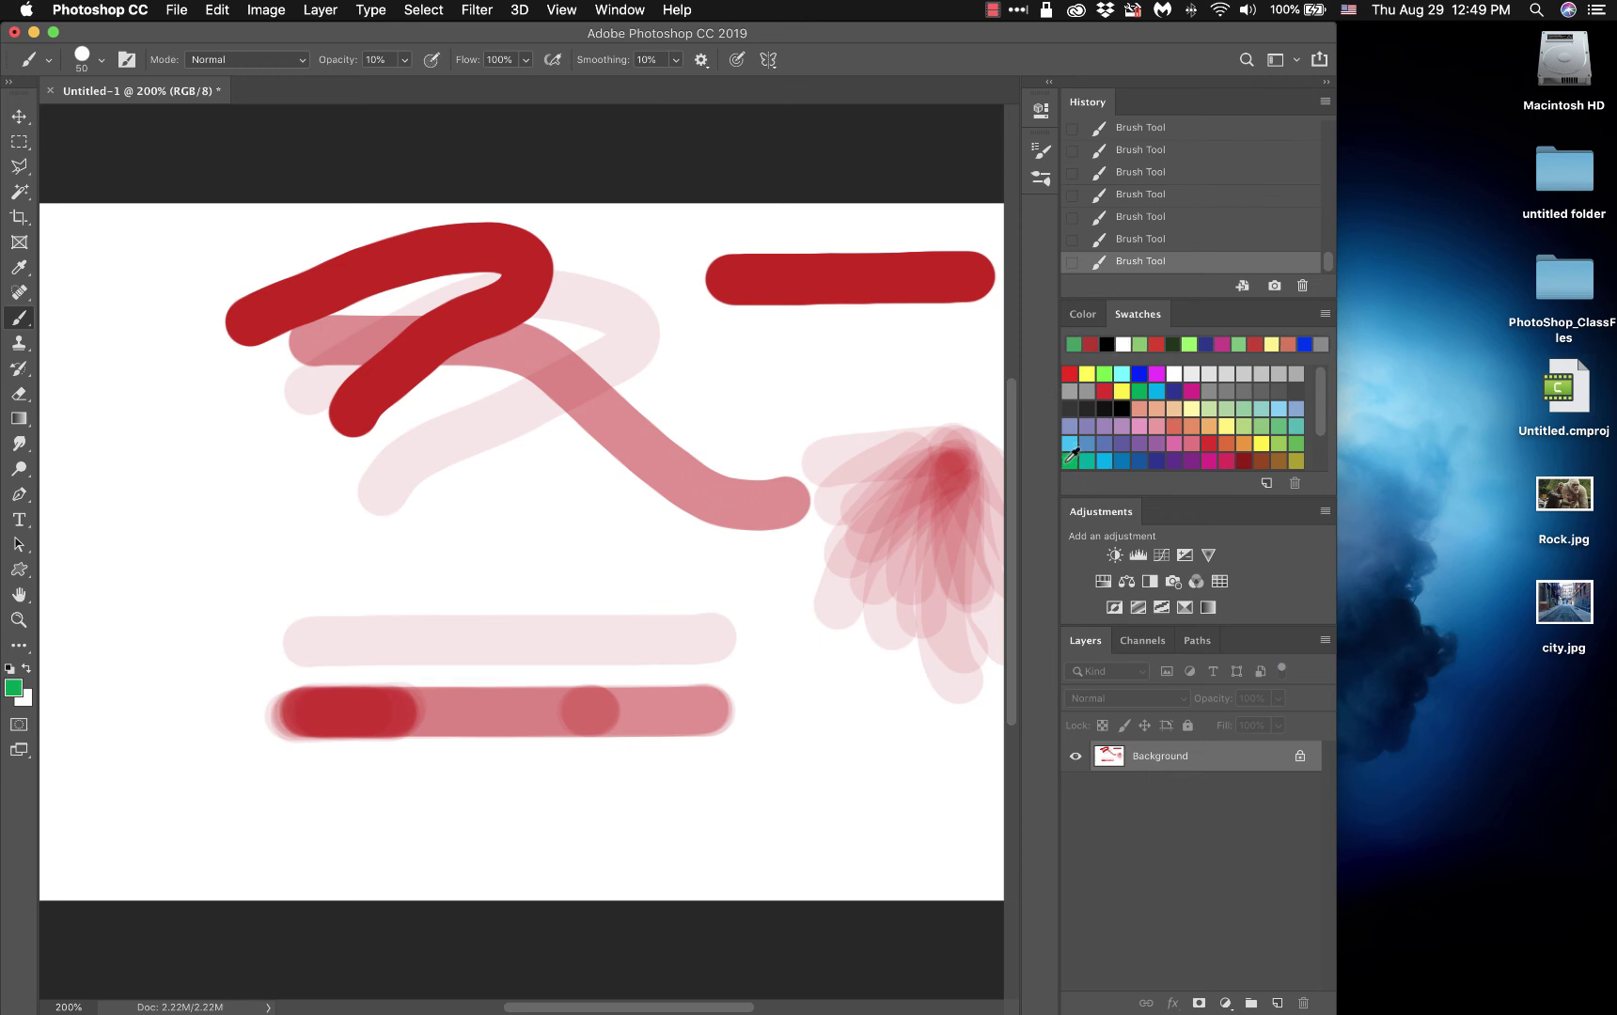
{"action": "left_click", "coordinate": [1296, 461]}
{"action": "left_click", "coordinate": [1359, 467]}
{"action": "key", "text": "super+alt+h"}
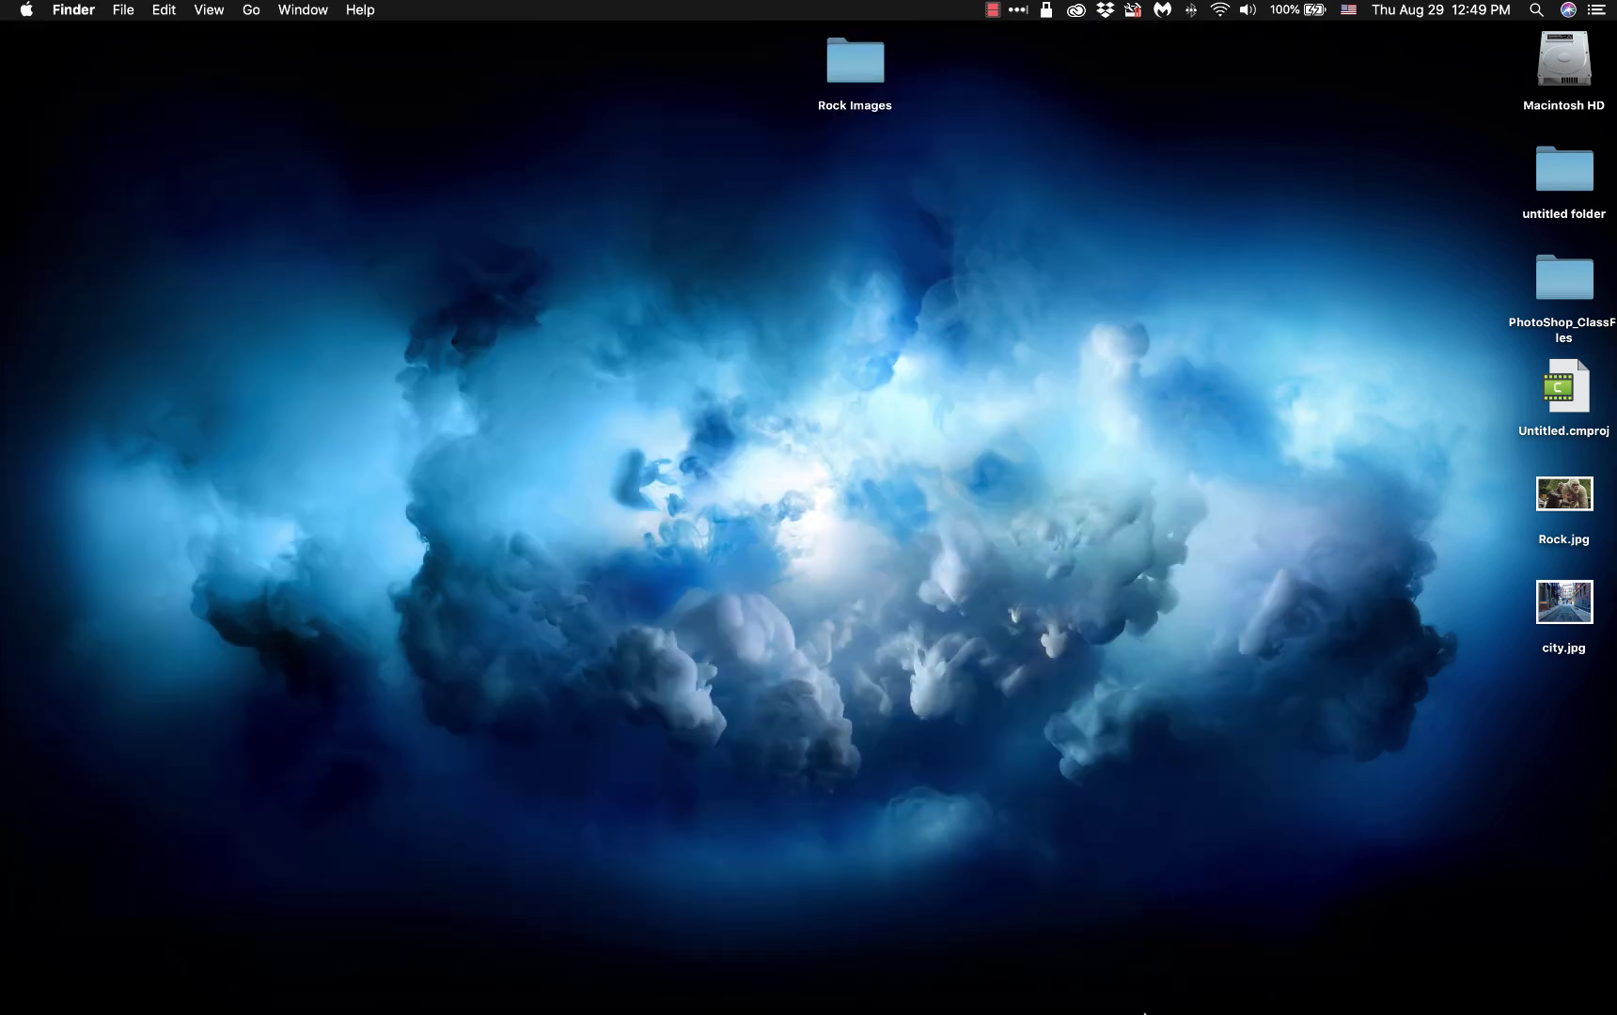
Step: Return to Photoshop and widen its window back to the full screen width
{"action": "left_click", "coordinate": [599, 983]}
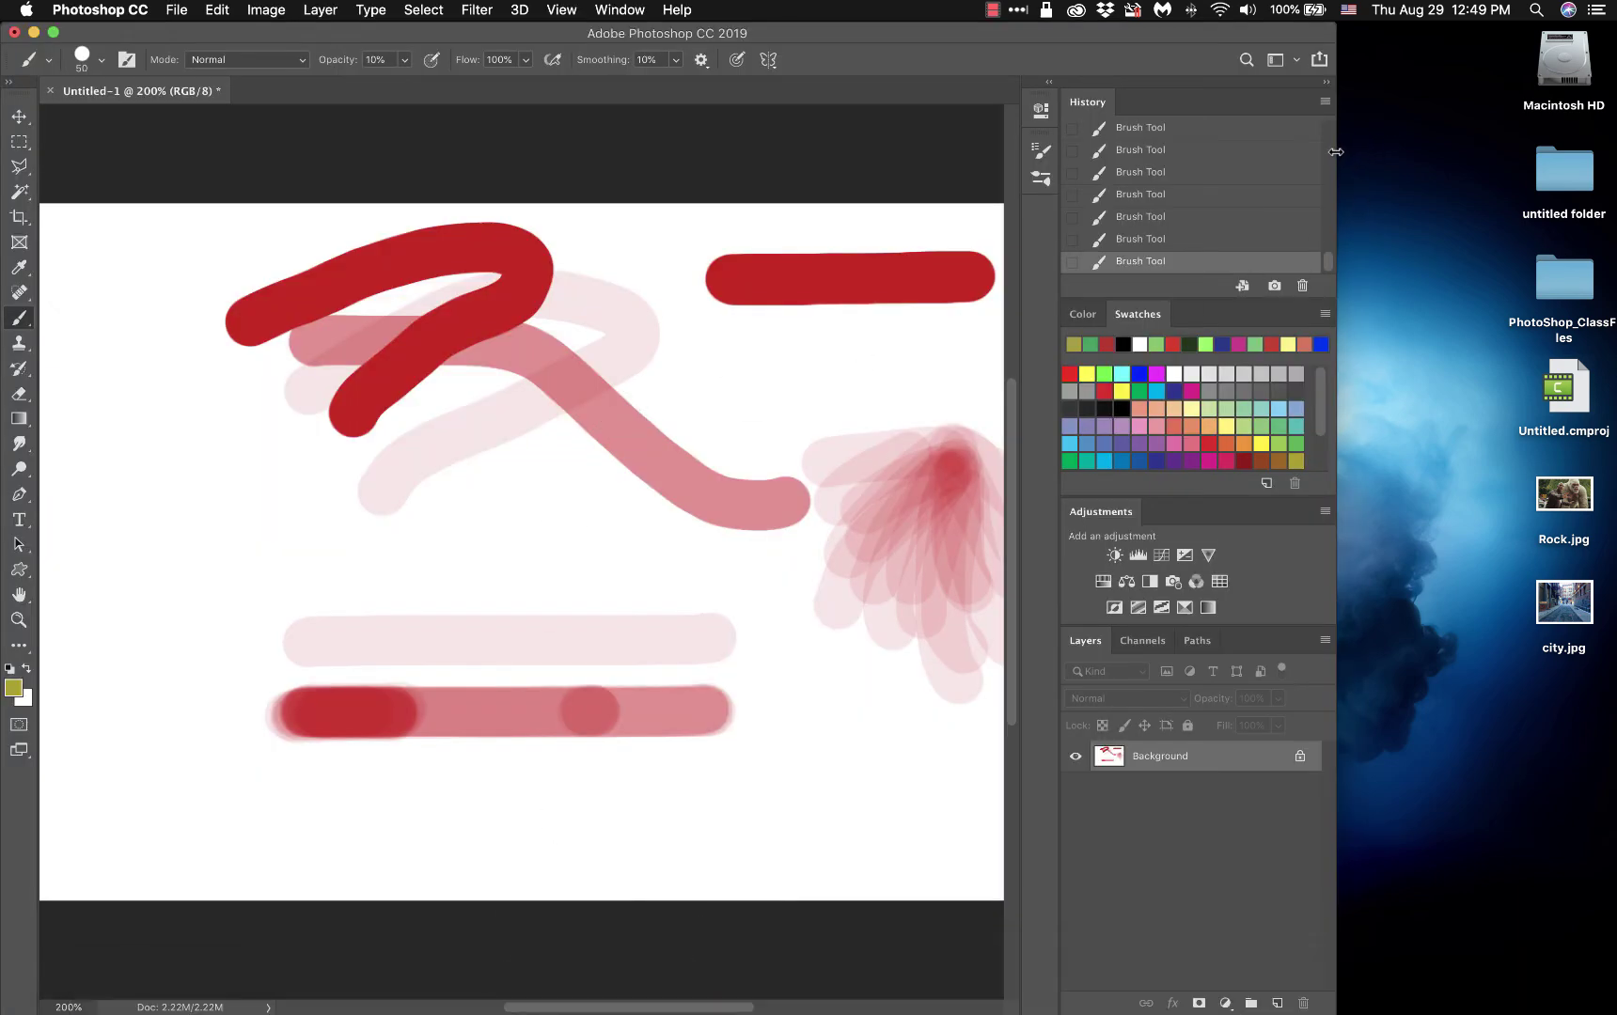
{"action": "left_click_drag", "start_coordinate": [1336, 152], "coordinate": [1616, 154]}
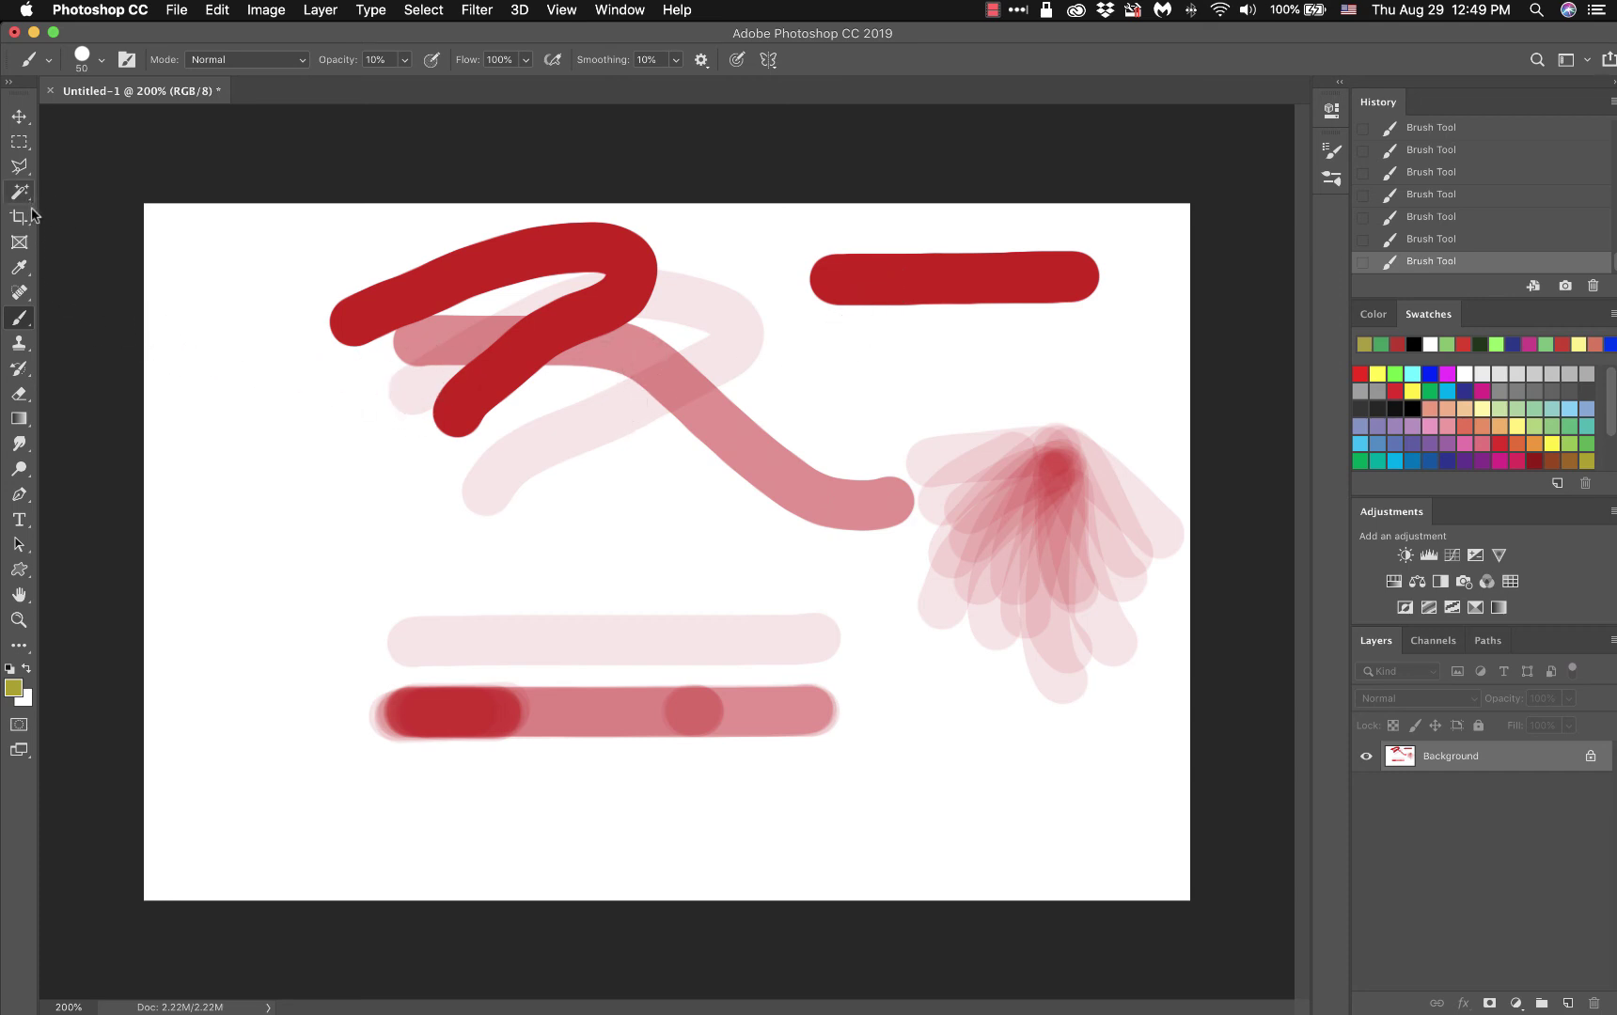
Step: Paint overlapping 10% strokes near the canvas's left edge in red sampled from the thick curved stroke, and yellow ones around the center
{"action": "left_click", "coordinate": [388, 293], "text": "alt"}
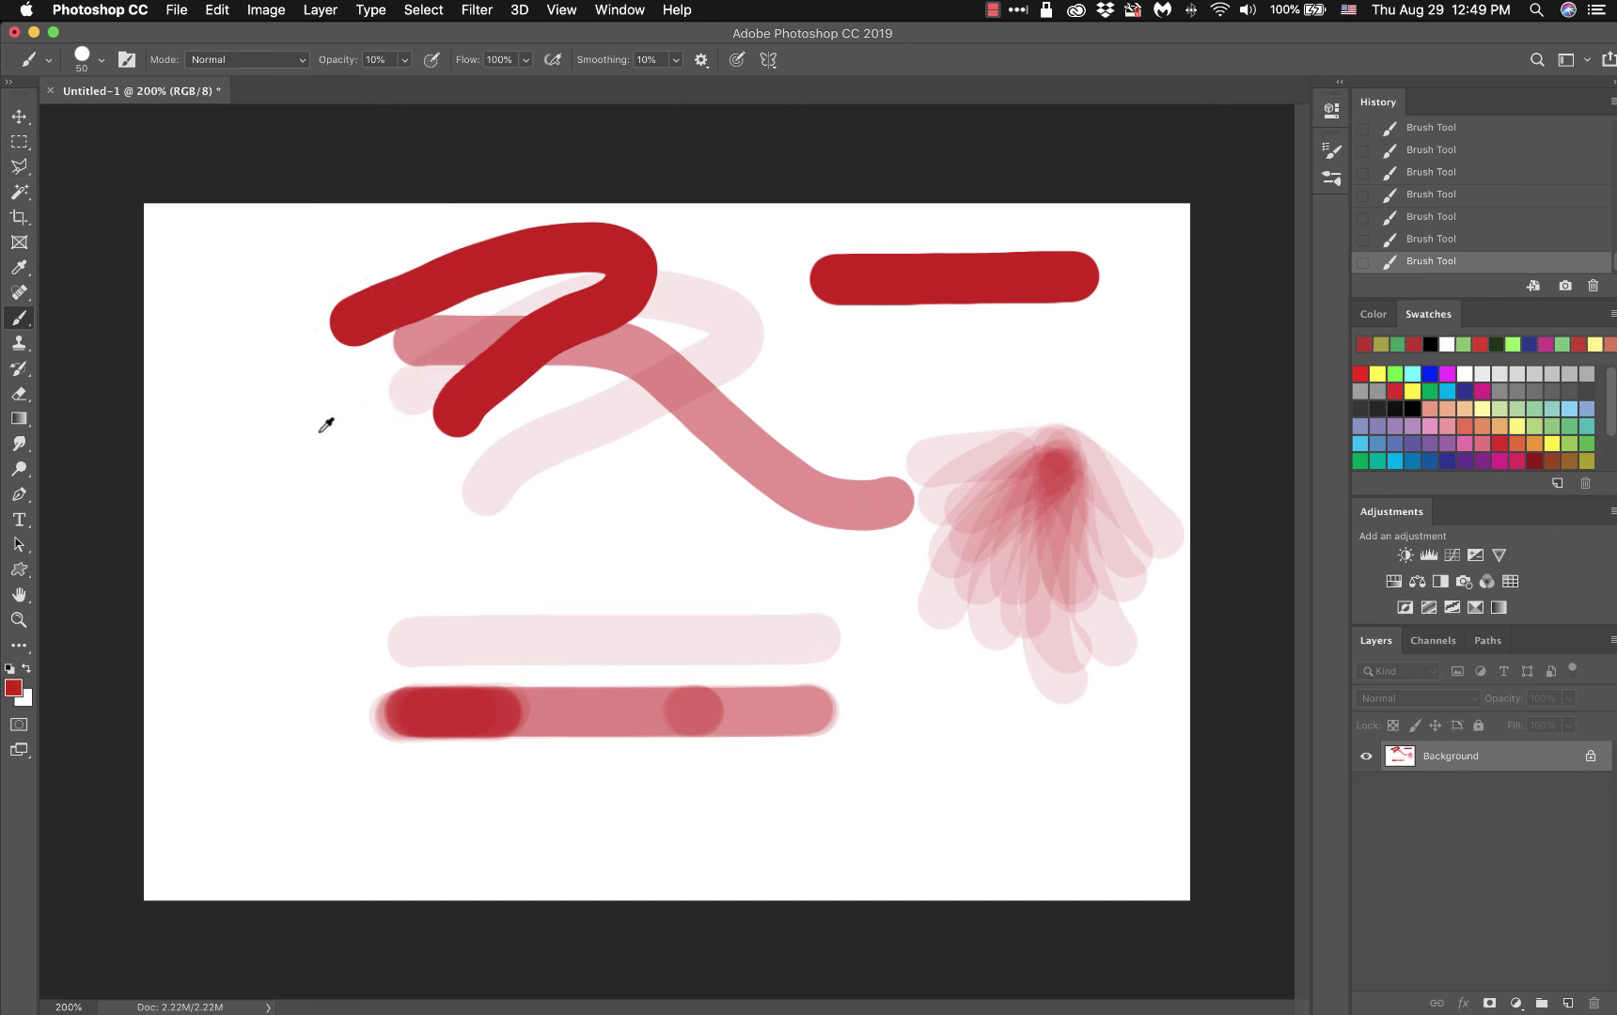
{"action": "mouse_move", "coordinate": [194, 331]}
{"action": "left_mouse_down"}
{"action": "mouse_move", "coordinate": [205, 384]}
{"action": "mouse_move", "coordinate": [210, 349]}
{"action": "mouse_move", "coordinate": [235, 397]}
{"action": "mouse_move", "coordinate": [219, 358]}
{"action": "mouse_move", "coordinate": [227, 411]}
{"action": "mouse_move", "coordinate": [195, 354]}
{"action": "mouse_move", "coordinate": [215, 432]}
{"action": "mouse_move", "coordinate": [243, 393]}
{"action": "mouse_move", "coordinate": [283, 415]}
{"action": "mouse_move", "coordinate": [239, 409]}
{"action": "left_mouse_up"}
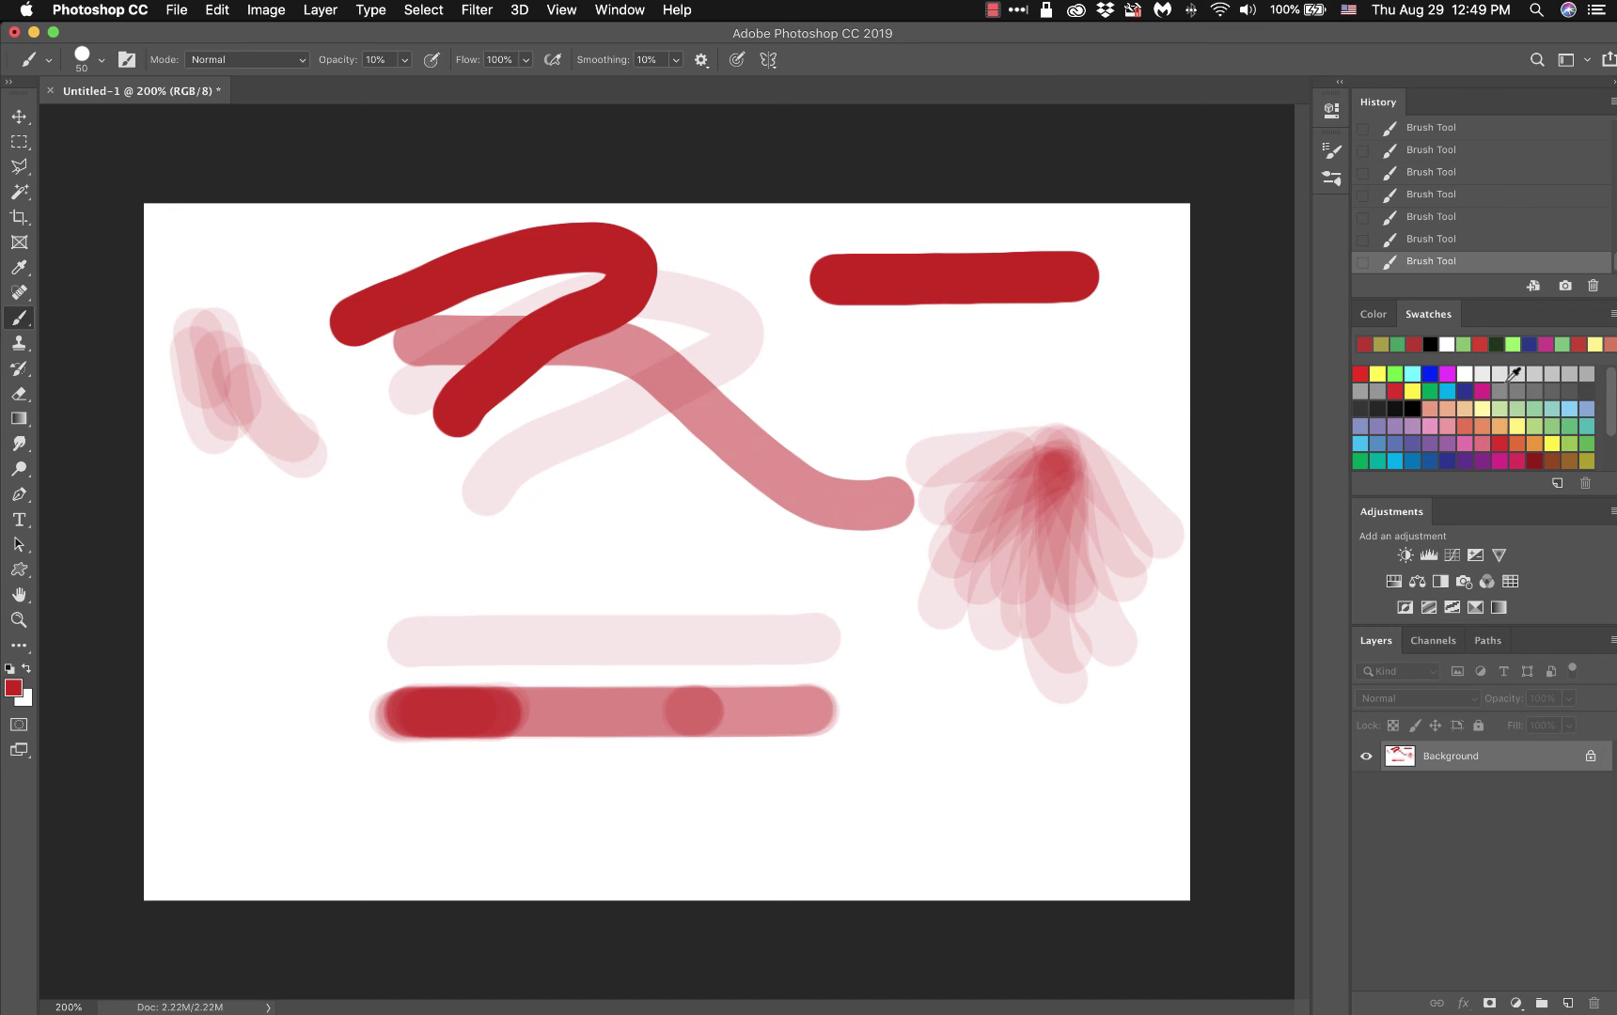
{"action": "left_click", "coordinate": [1412, 391]}
{"action": "mouse_move", "coordinate": [822, 376]}
{"action": "left_mouse_down"}
{"action": "mouse_move", "coordinate": [865, 418]}
{"action": "mouse_move", "coordinate": [874, 378]}
{"action": "mouse_move", "coordinate": [832, 364]}
{"action": "mouse_move", "coordinate": [802, 378]}
{"action": "mouse_move", "coordinate": [684, 449]}
{"action": "mouse_move", "coordinate": [563, 564]}
{"action": "mouse_move", "coordinate": [656, 564]}
{"action": "mouse_move", "coordinate": [675, 534]}
{"action": "left_mouse_up"}
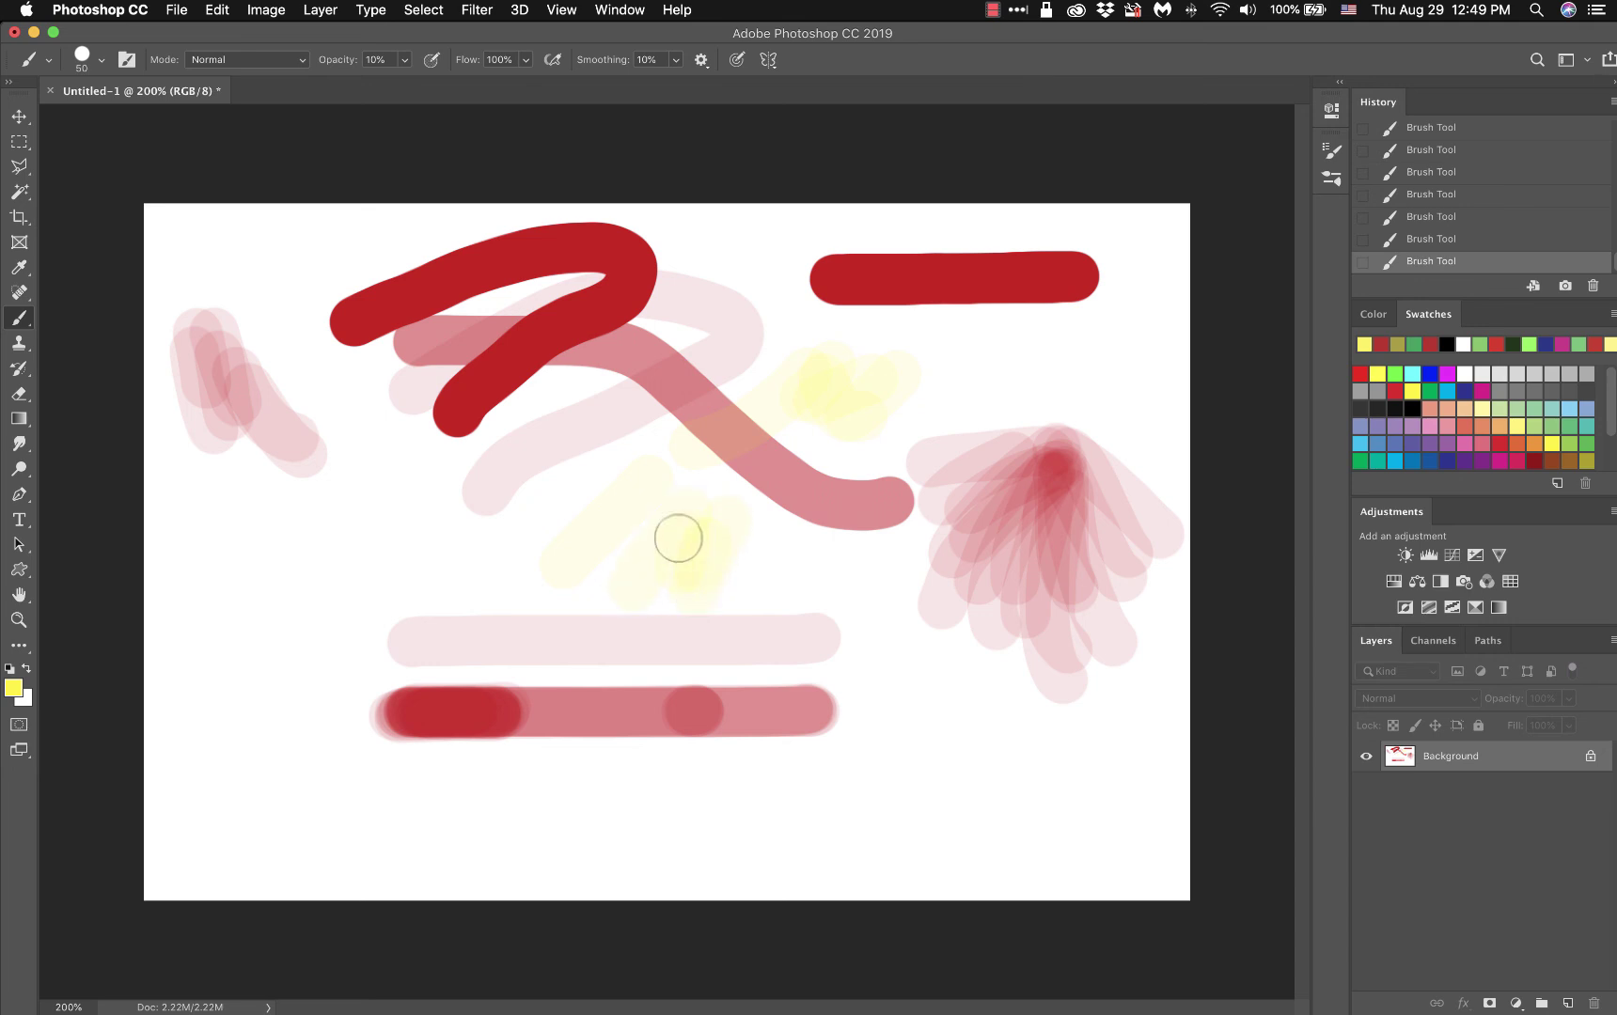
Step: Sample red from the thick curved stroke again and paint several 10% opacity strokes across the lower yellow patch
{"action": "left_click", "coordinate": [618, 274], "text": "alt"}
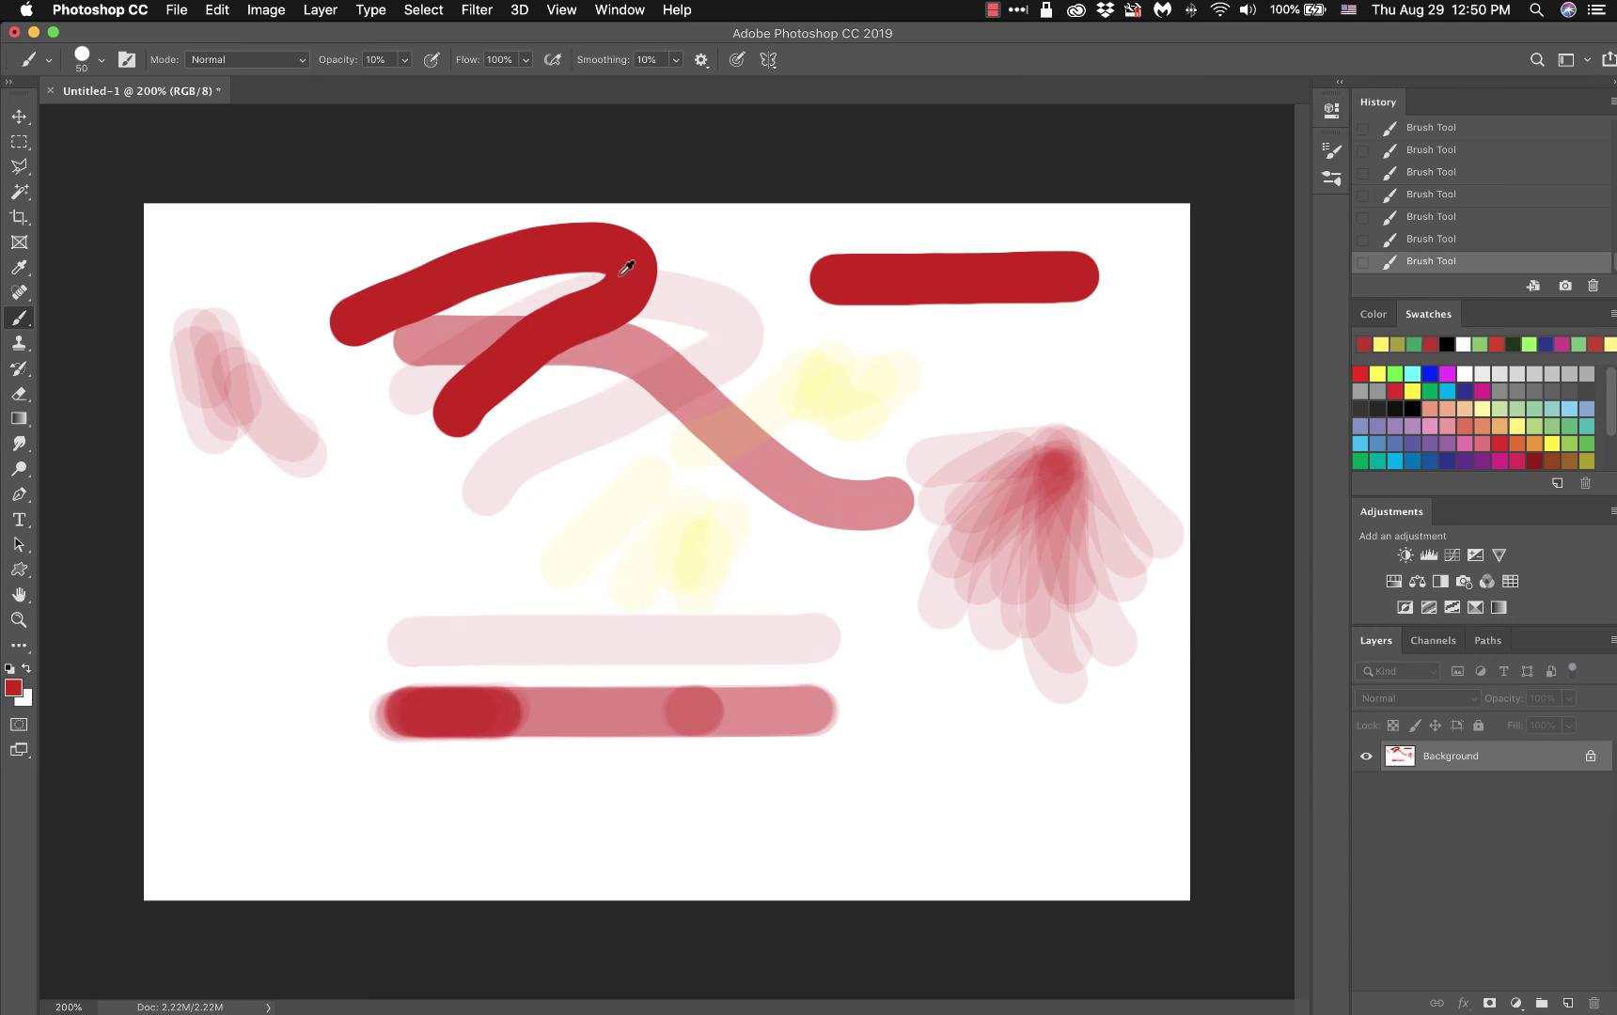
{"action": "left_click_drag", "start_coordinate": [589, 563], "coordinate": [826, 611]}
{"action": "mouse_move", "coordinate": [673, 548]}
{"action": "left_mouse_down"}
{"action": "mouse_move", "coordinate": [683, 531]}
{"action": "mouse_move", "coordinate": [813, 526]}
{"action": "left_mouse_up"}
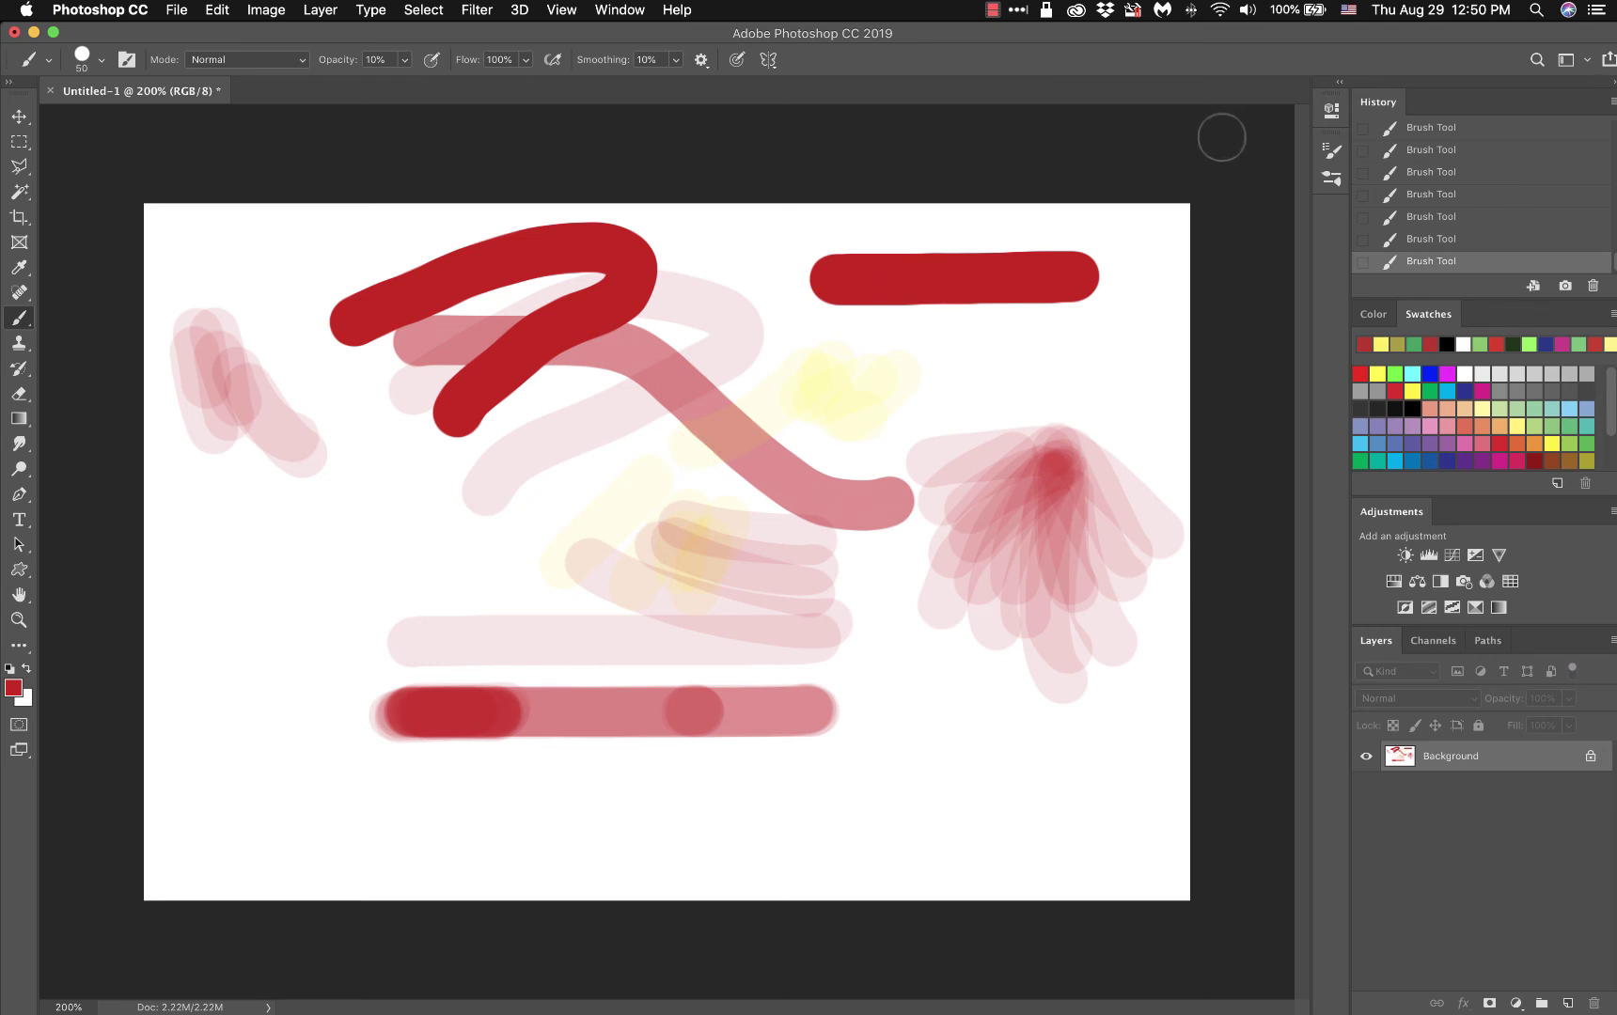
Step: Set the brush opacity to 100%, and review the Brush Settings tip shape options and panel commands before collapsing them
{"action": "left_click_drag", "start_coordinate": [334, 63], "coordinate": [664, 95]}
{"action": "left_click", "coordinate": [627, 11]}
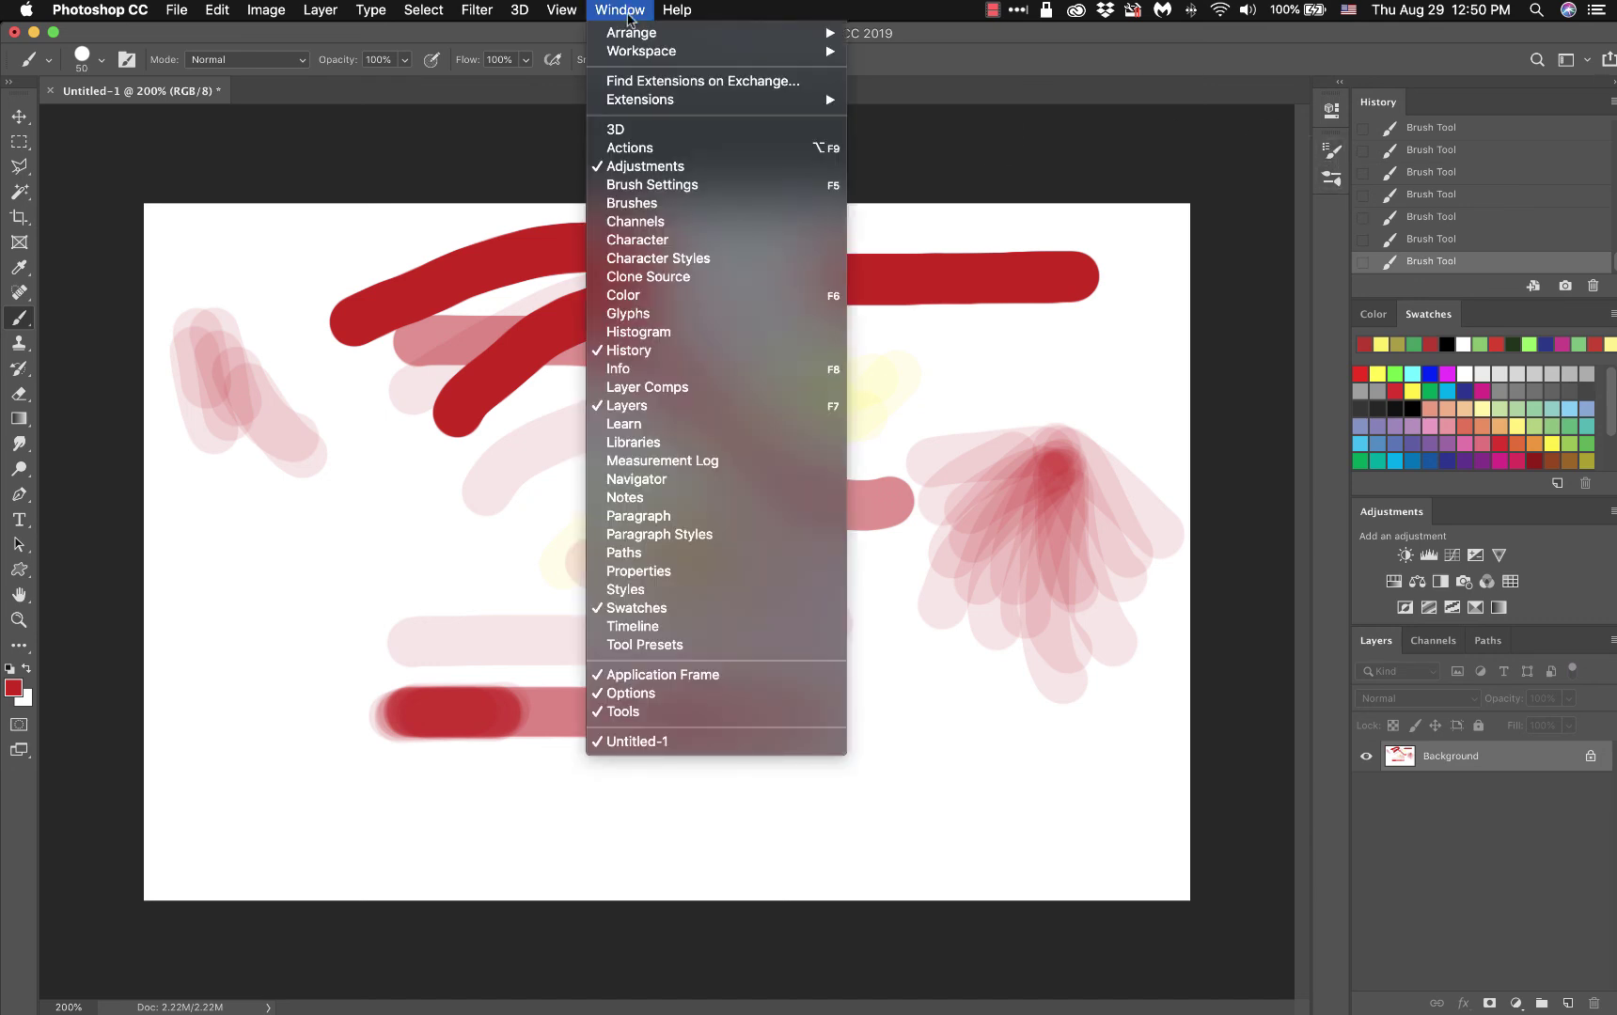
{"action": "left_click", "coordinate": [1332, 200]}
{"action": "left_click", "coordinate": [1333, 153]}
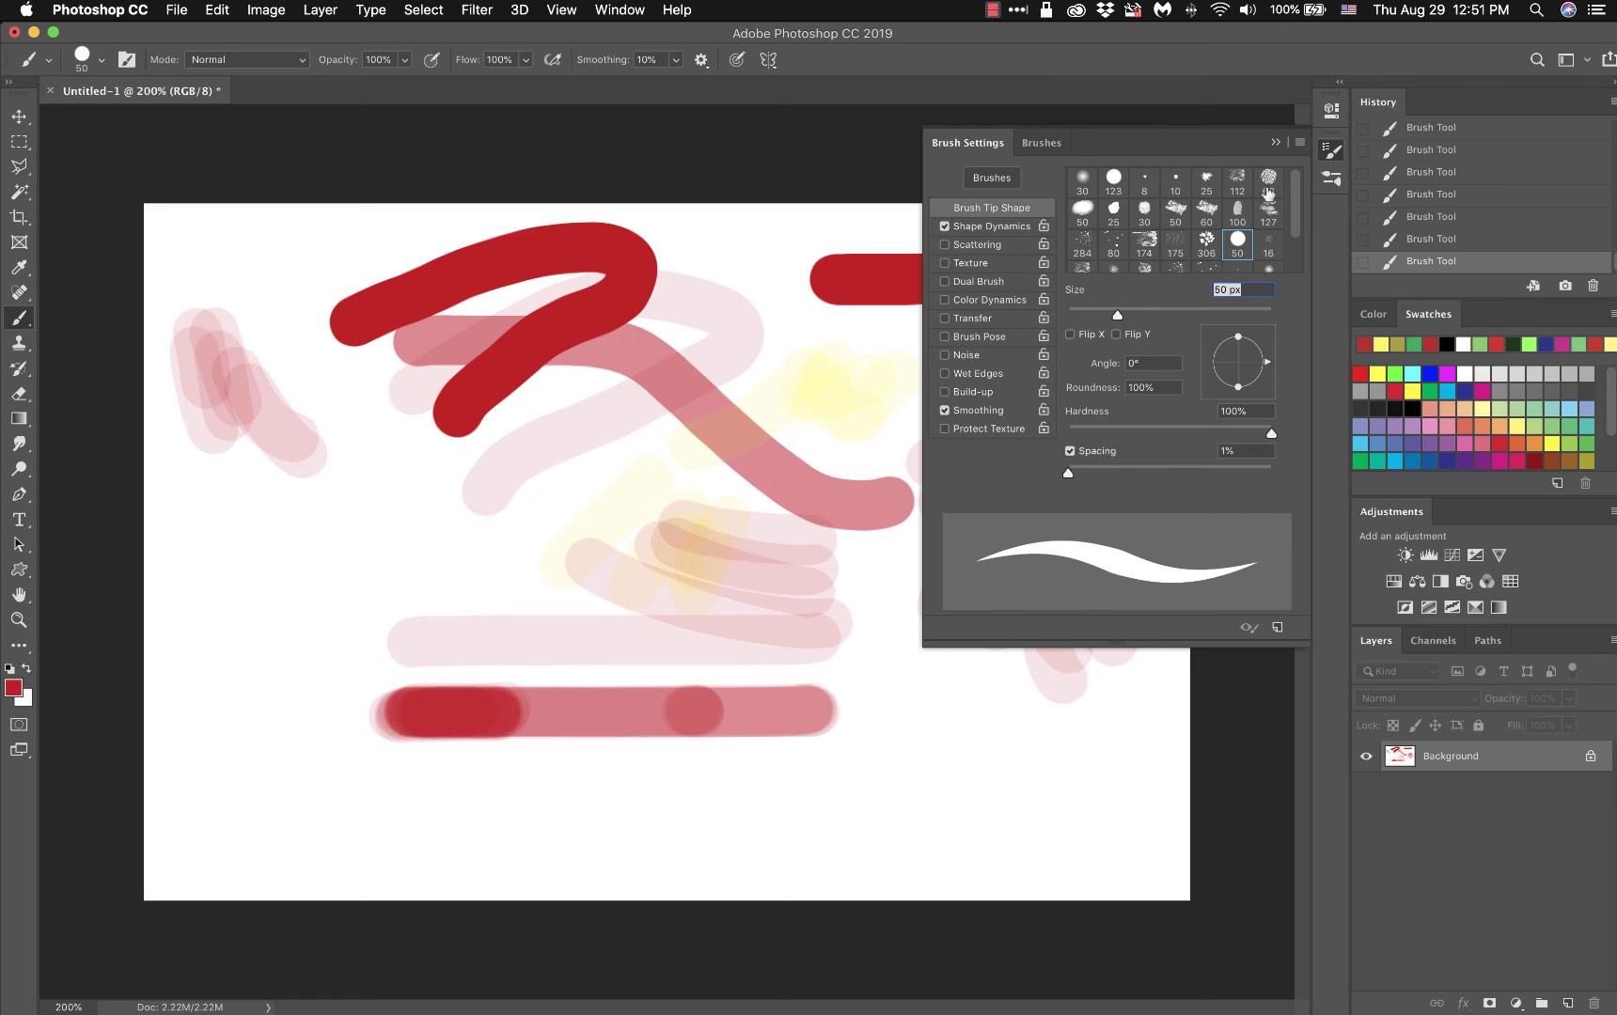
{"action": "left_click", "coordinate": [1301, 143]}
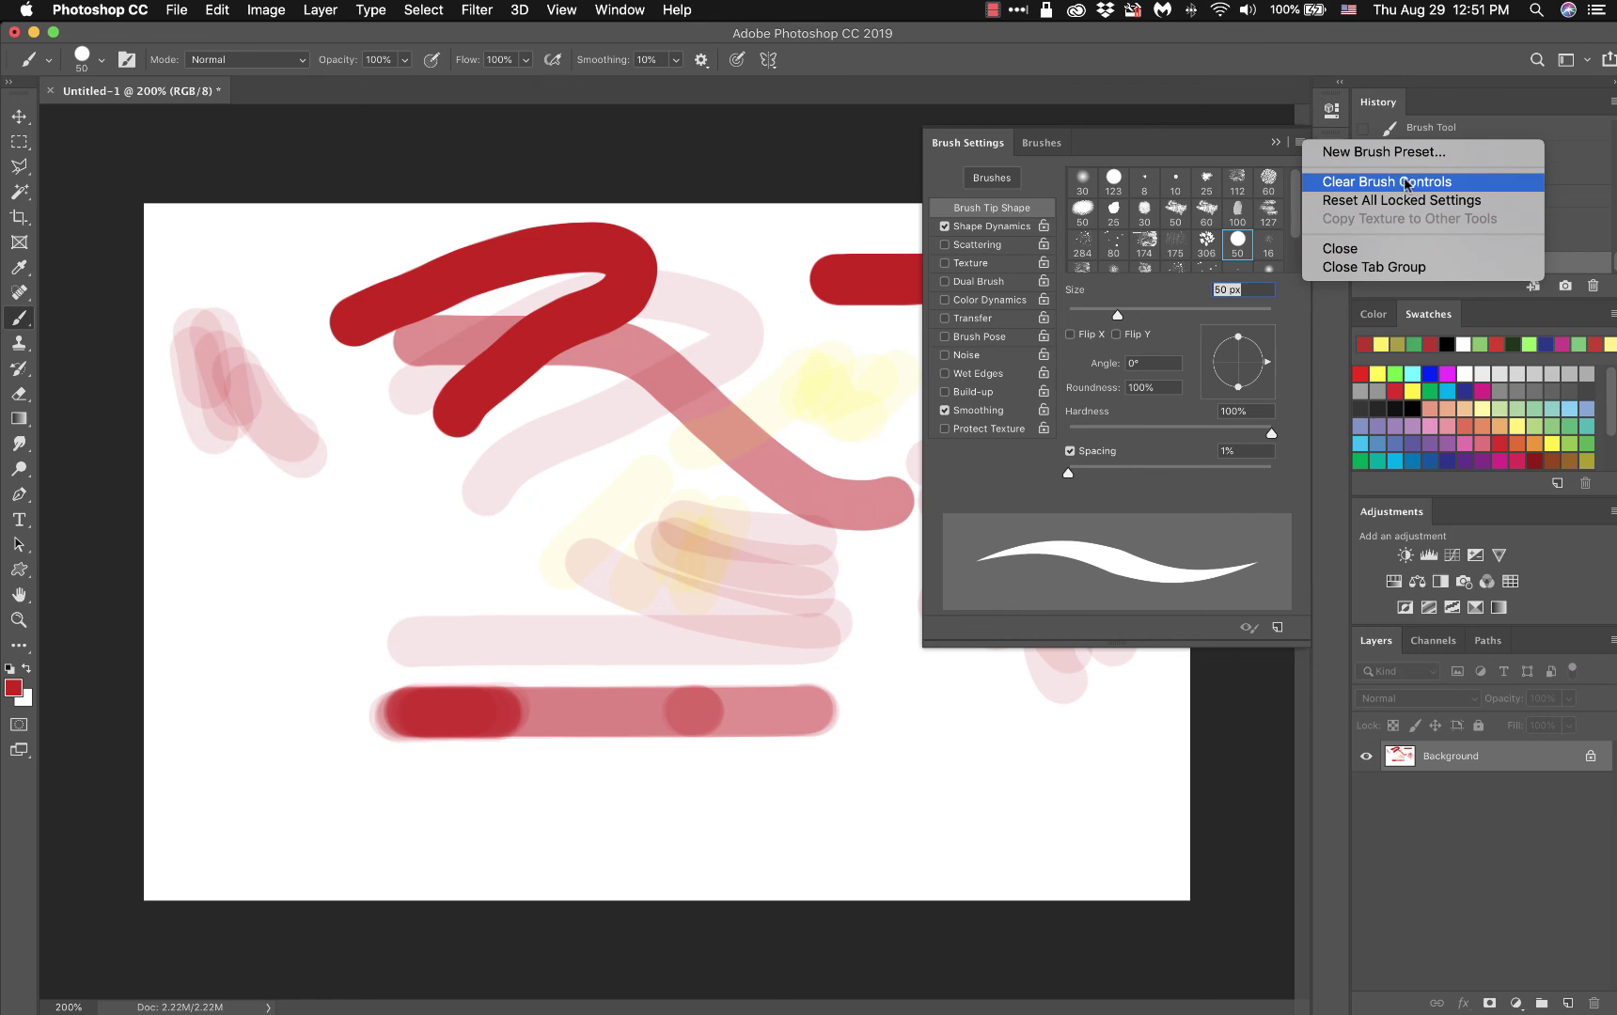
{"action": "left_click", "coordinate": [1224, 145]}
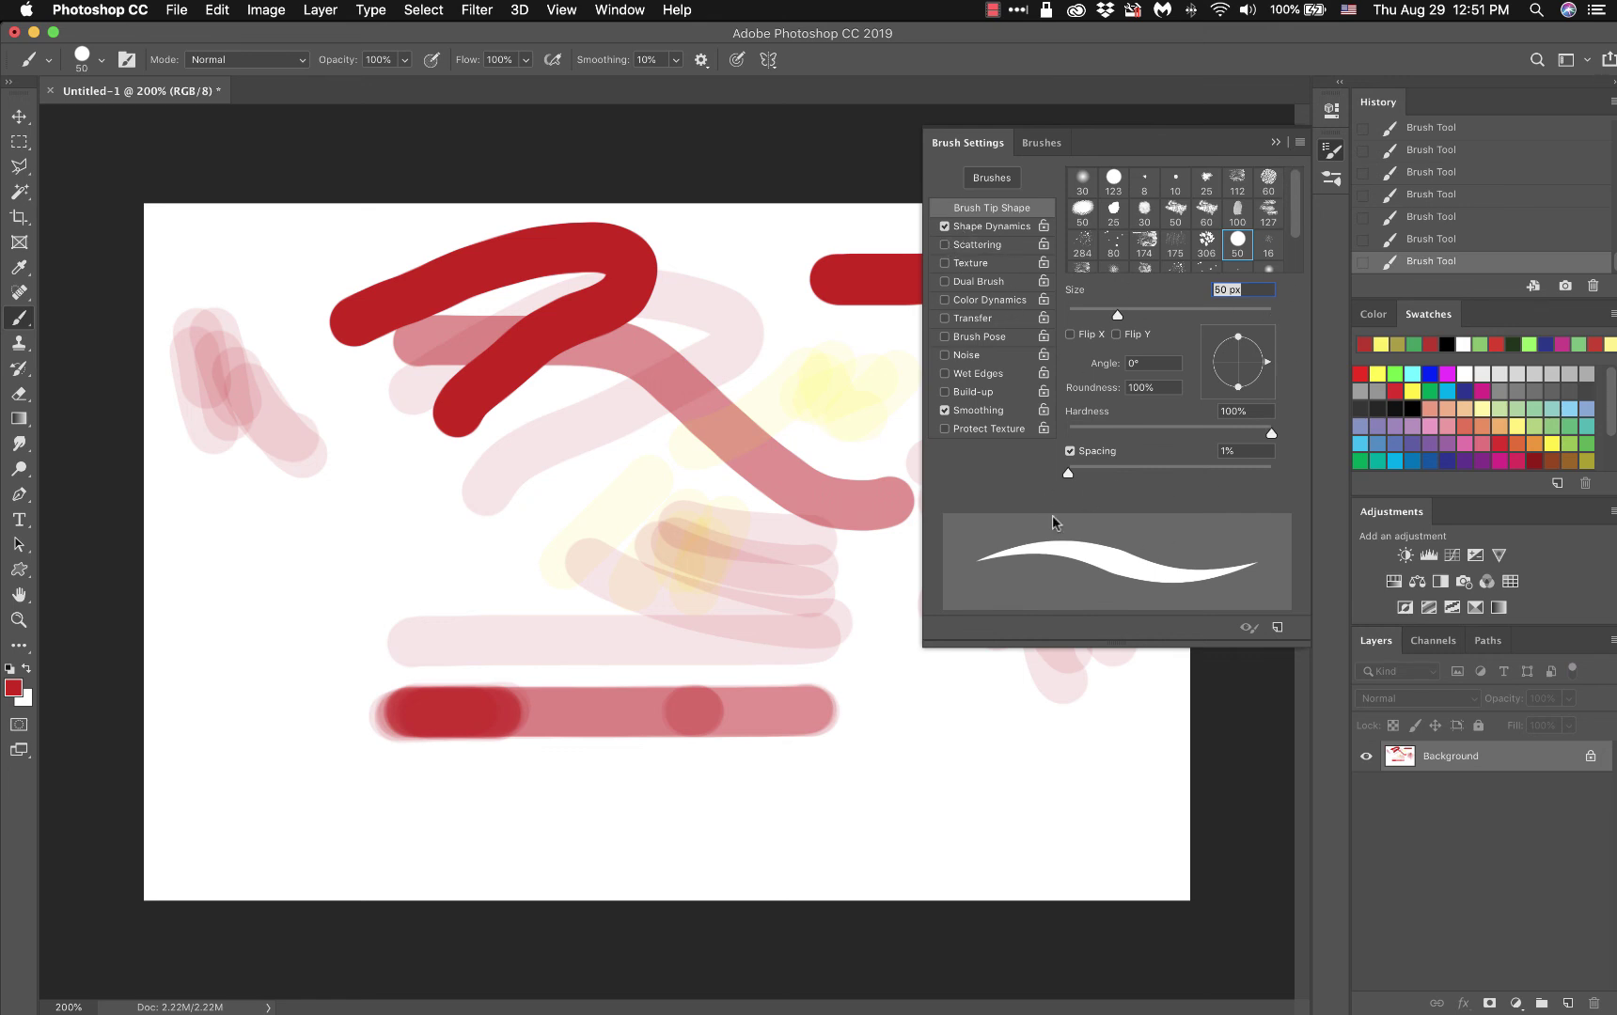
{"action": "left_click", "coordinate": [1278, 143]}
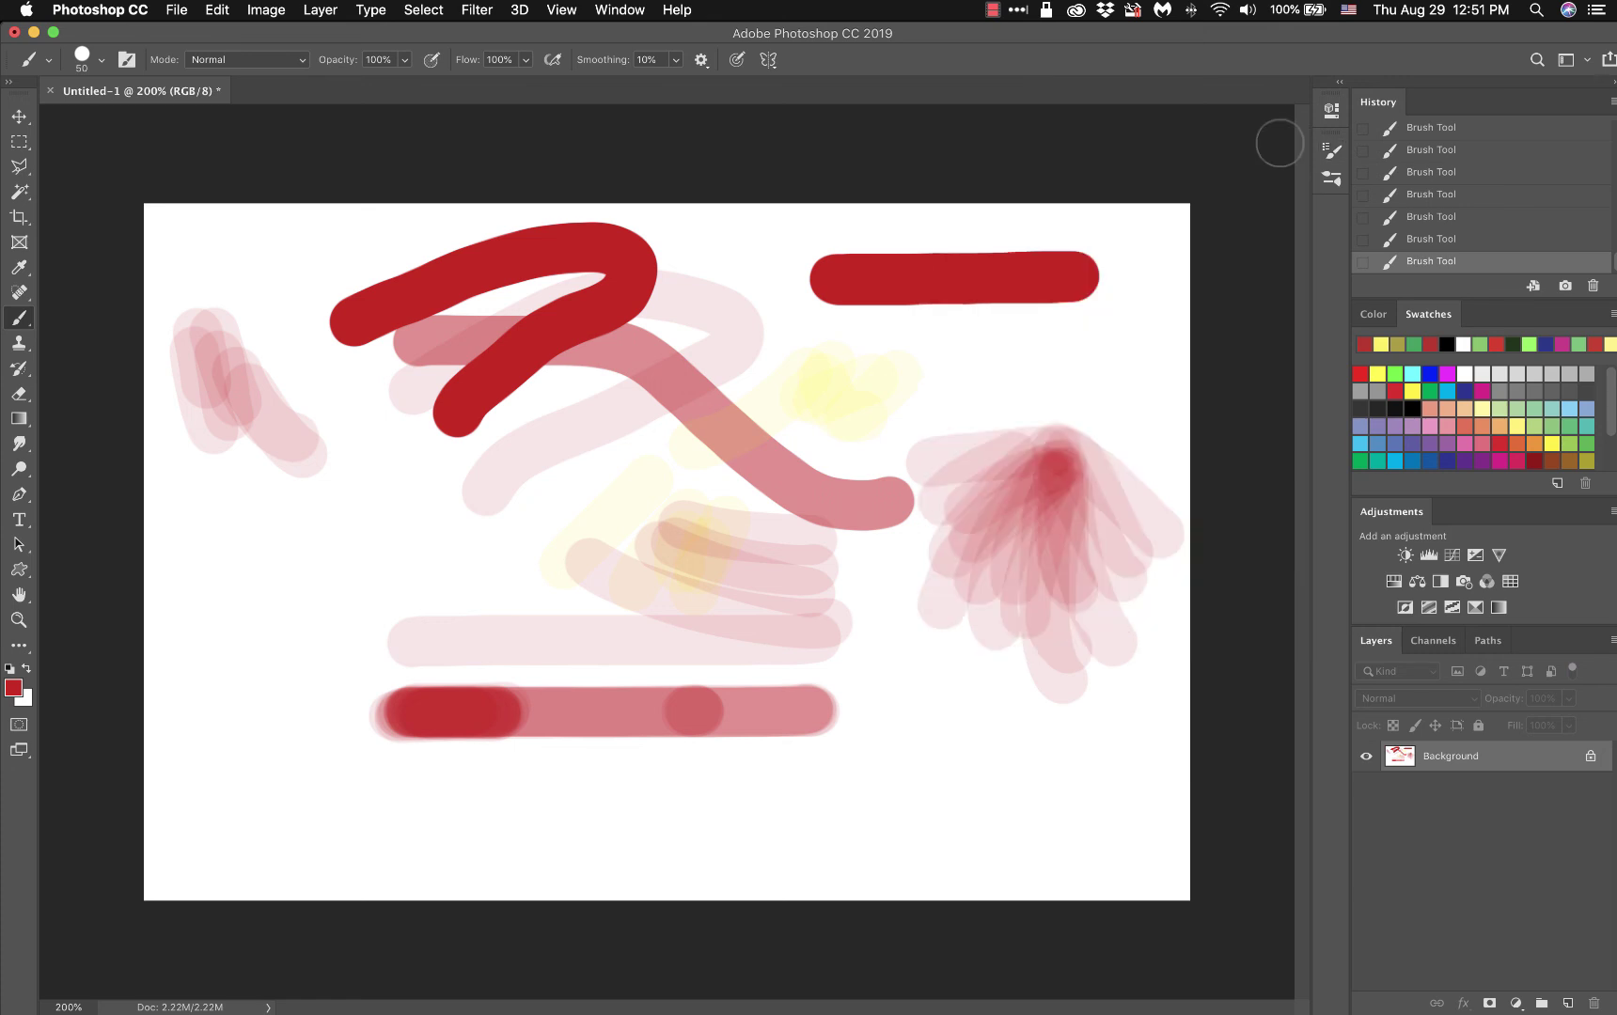